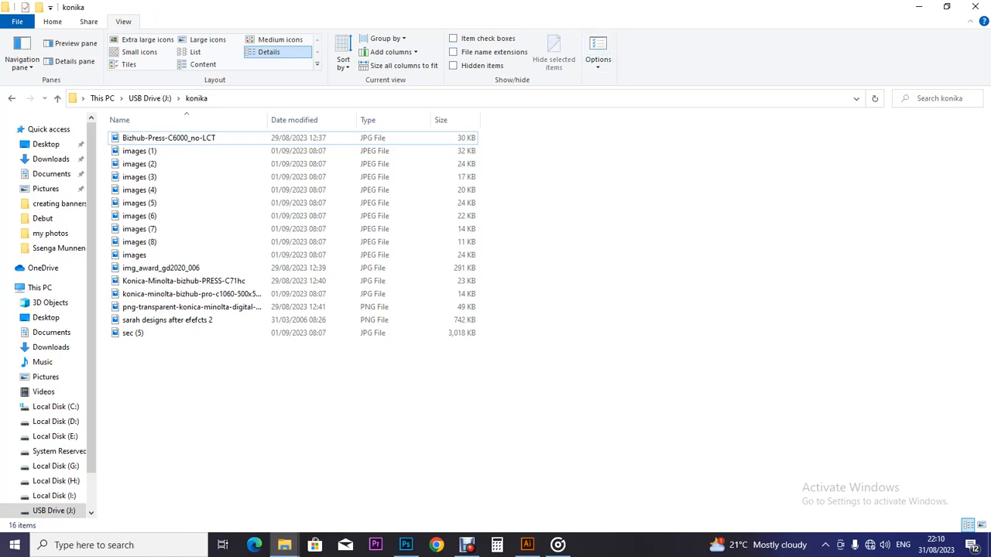
Step: Minimize the konika and Debut folder windows and refresh the desktop
click(919, 6)
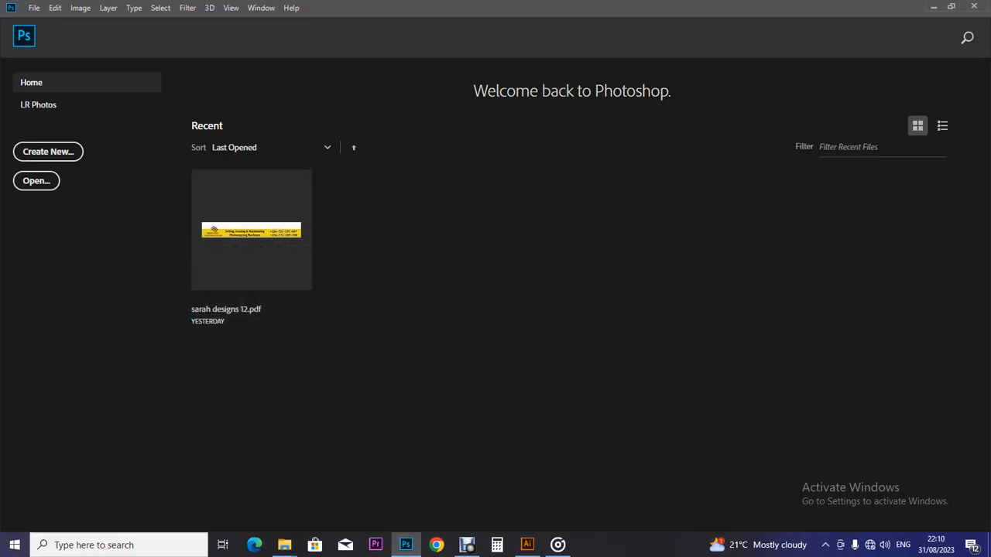
click(933, 6)
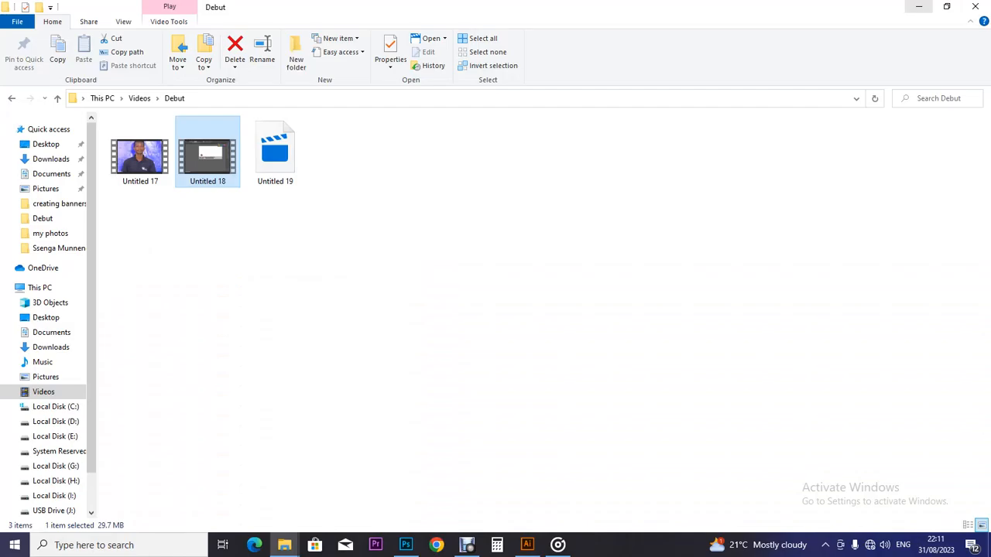
click(919, 6)
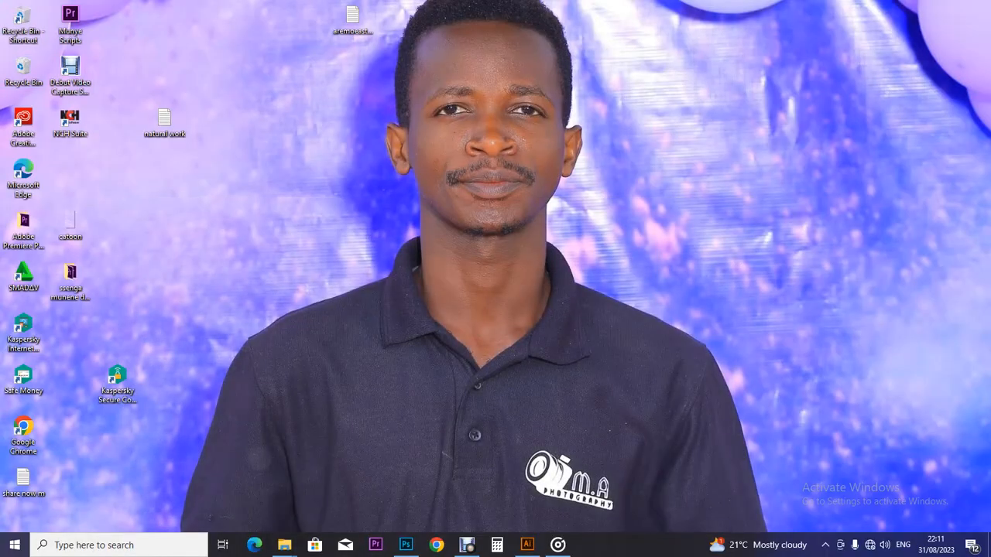
right_click(671, 117)
click(704, 171)
Step: Create a new desktop folder named 'Machines with no bg'
right_click(672, 170)
mouse_move(701, 274)
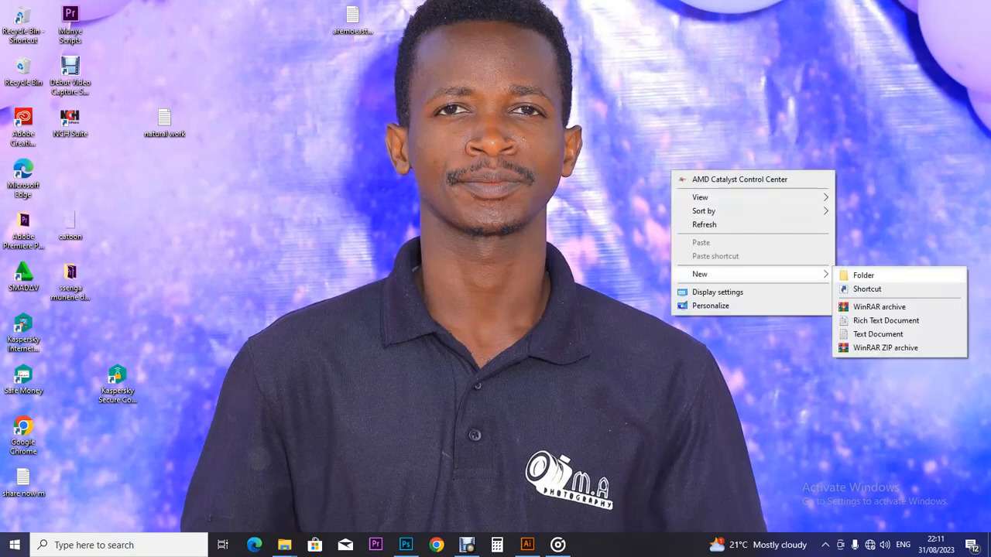
click(863, 275)
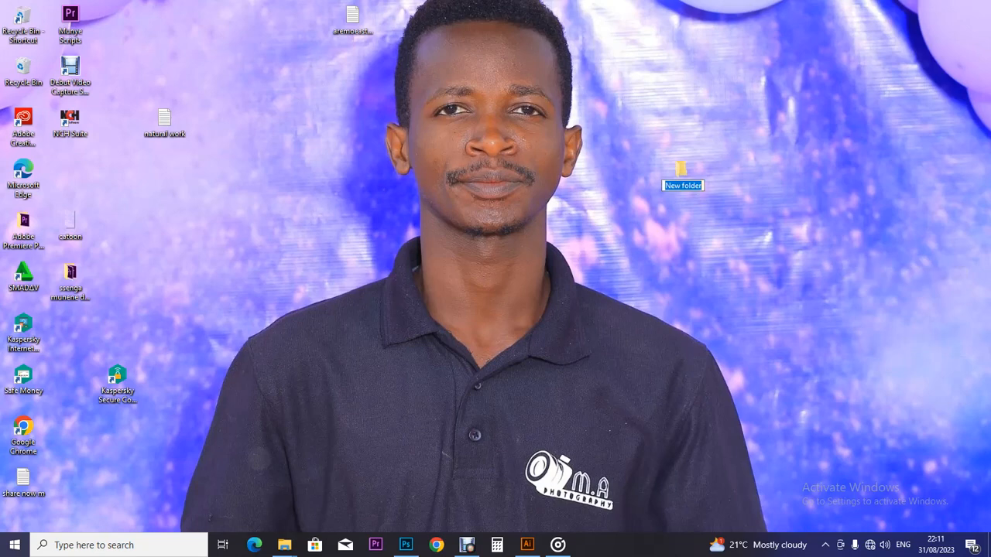
text(Machines with no bg)
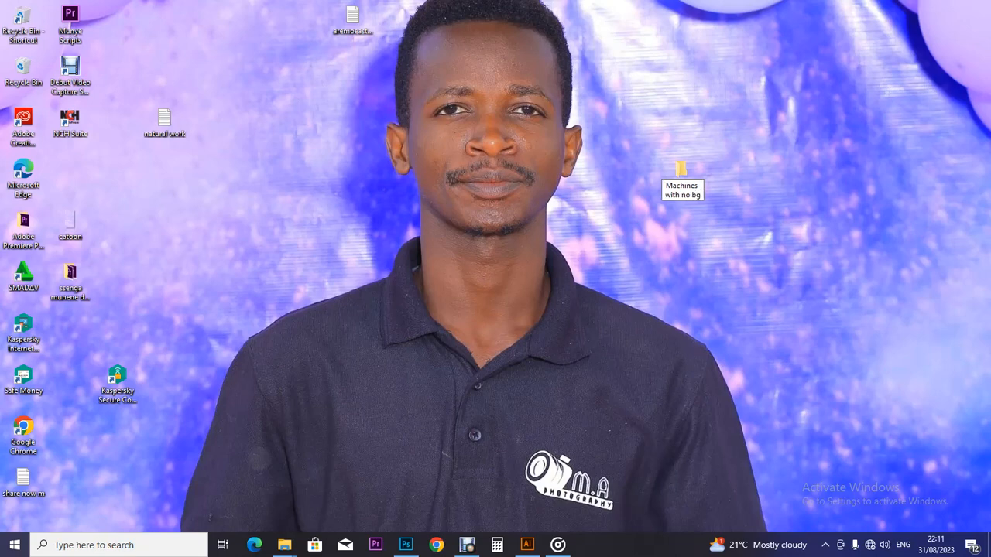
key(Return)
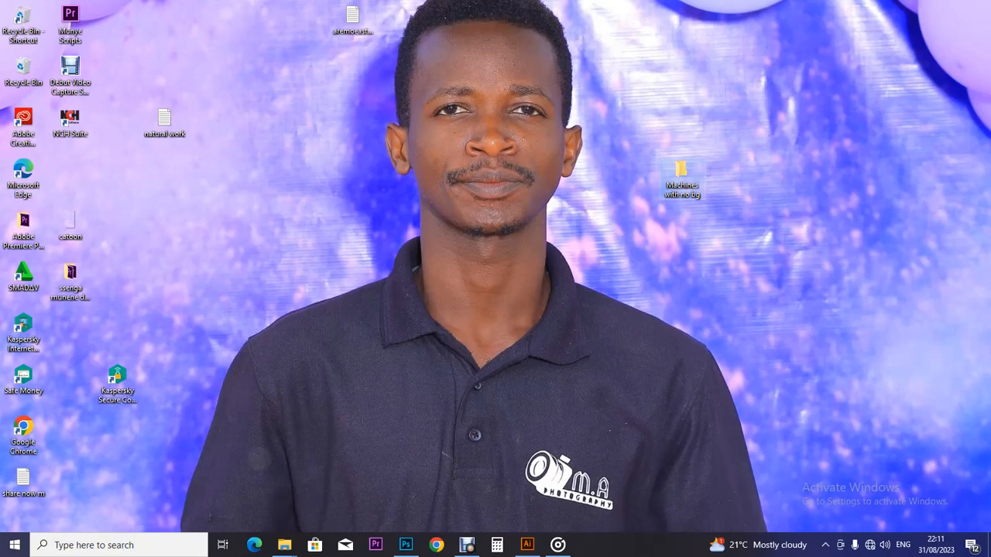
Step: Bring up Photoshop's home screen, then switch to the yellow banner document in Illustrator
click(405, 545)
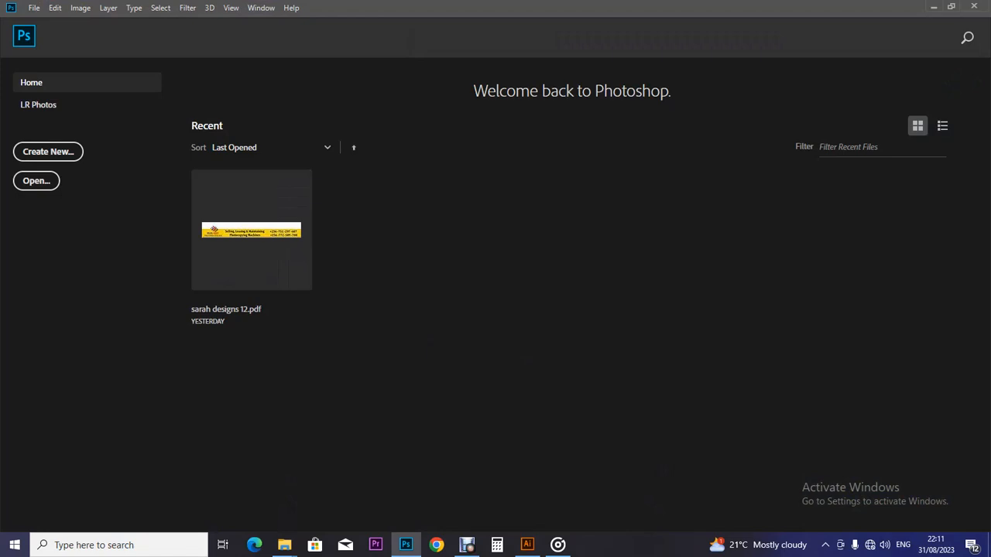
click(934, 6)
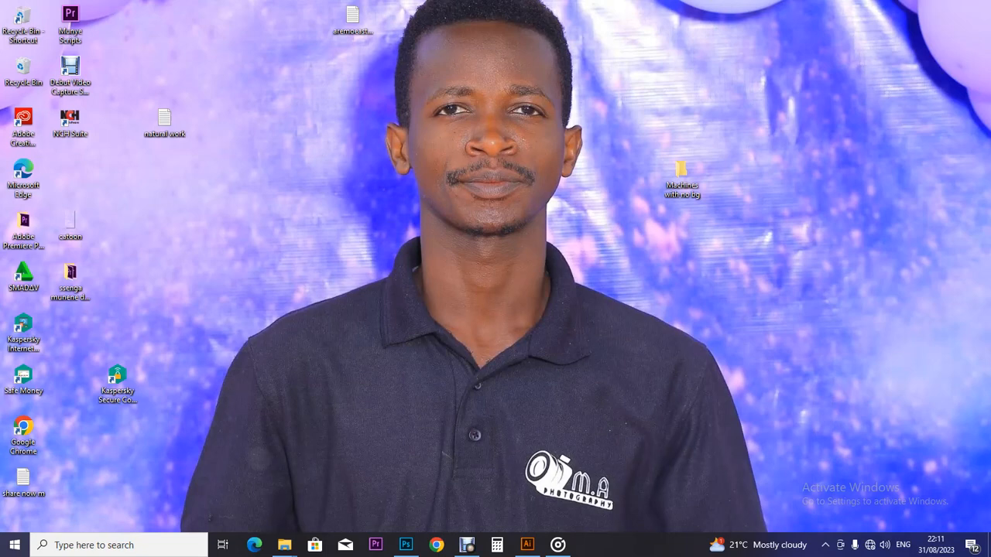
click(405, 544)
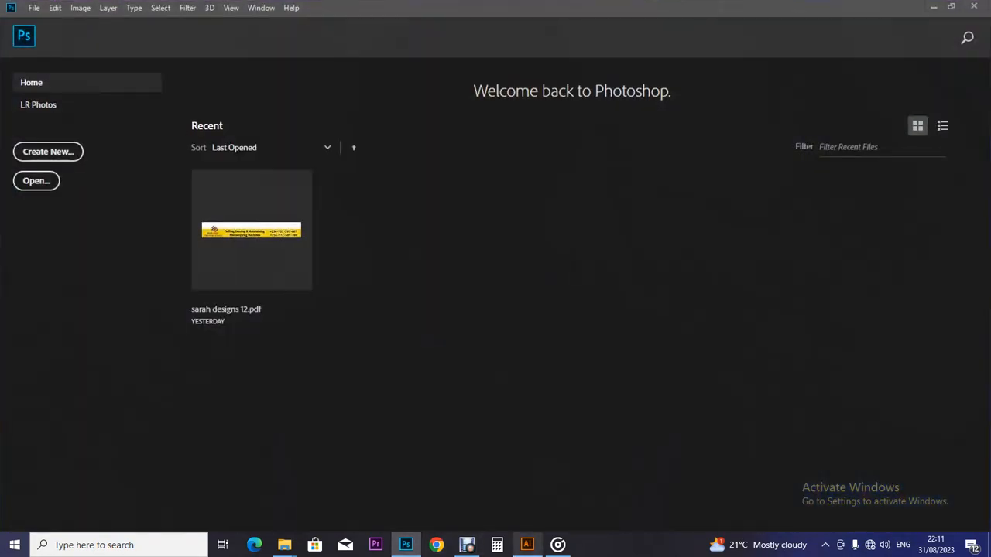
click(527, 545)
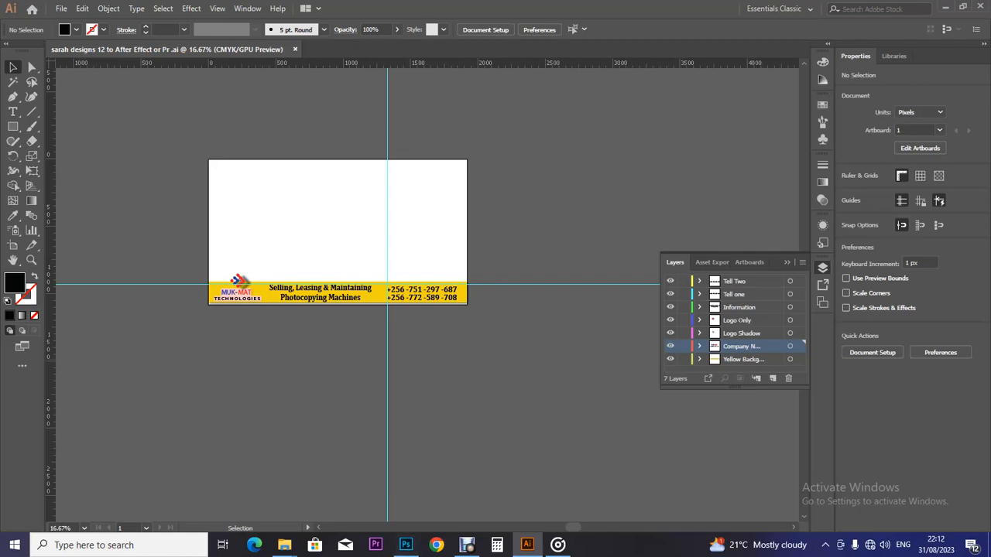
Step: Bring the konika folder forward and show its images as extra large icons
mouse_move(284, 545)
click(350, 484)
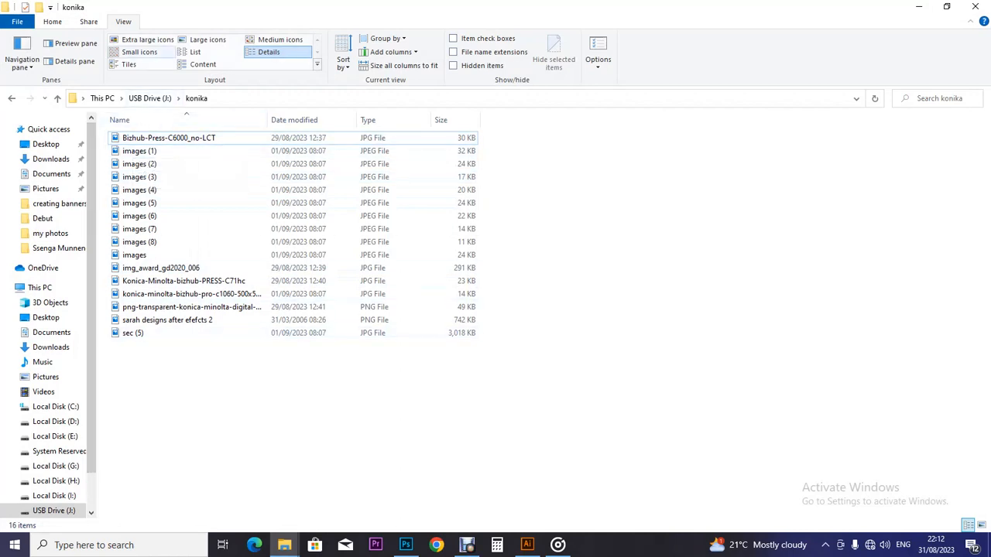
click(147, 39)
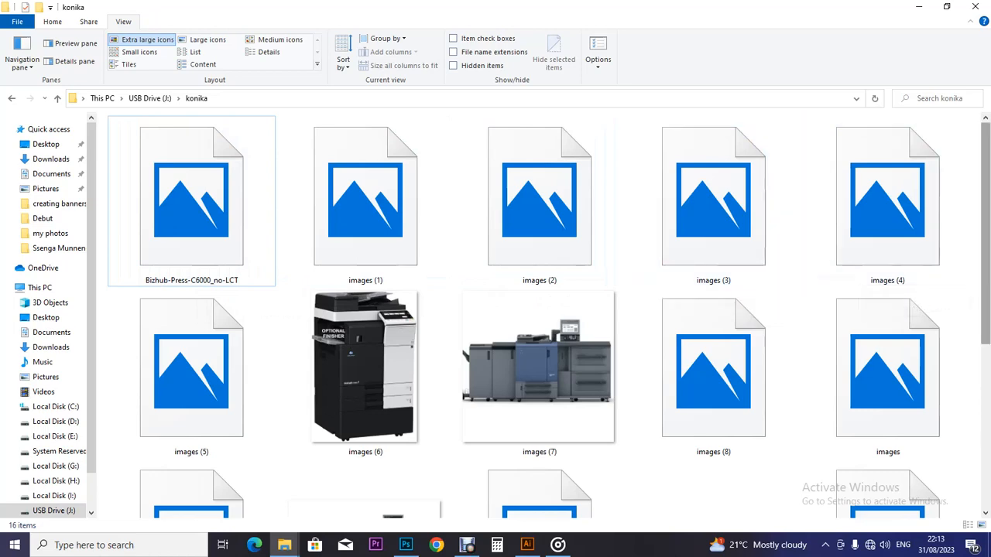
scroll(696, 310, down, 3)
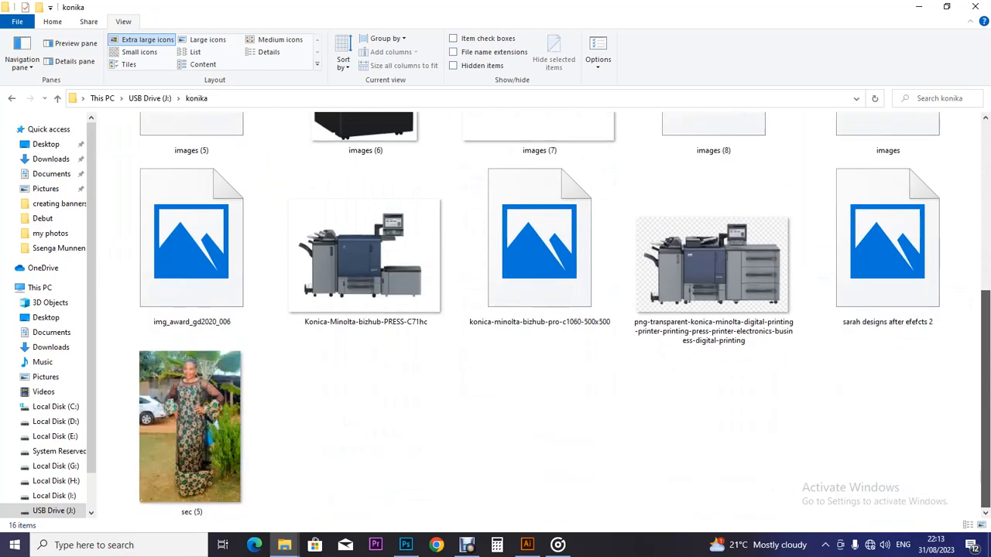
Step: Delete the sec (5) photo from the konika folder, leaving 15 items
click(191, 430)
right_click(194, 457)
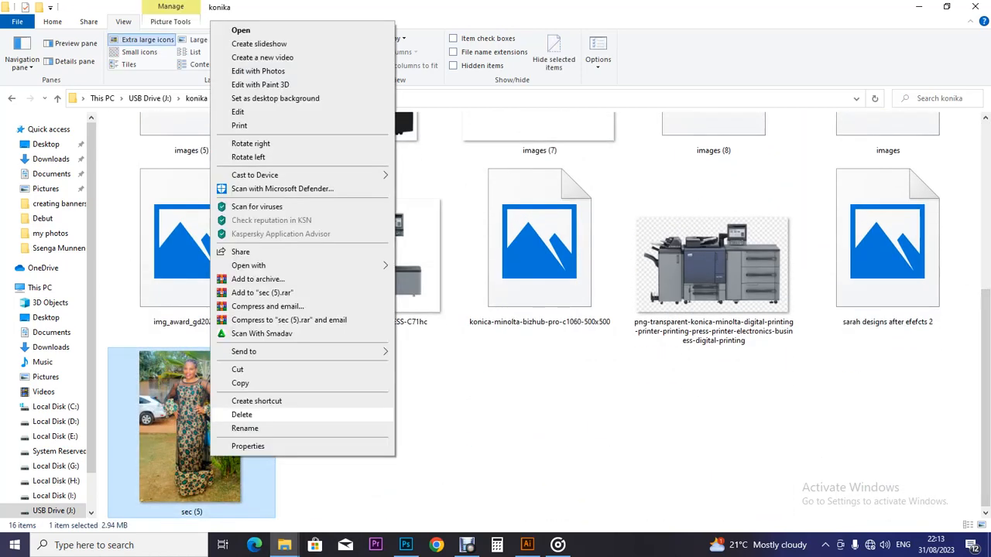
click(232, 415)
key(Return)
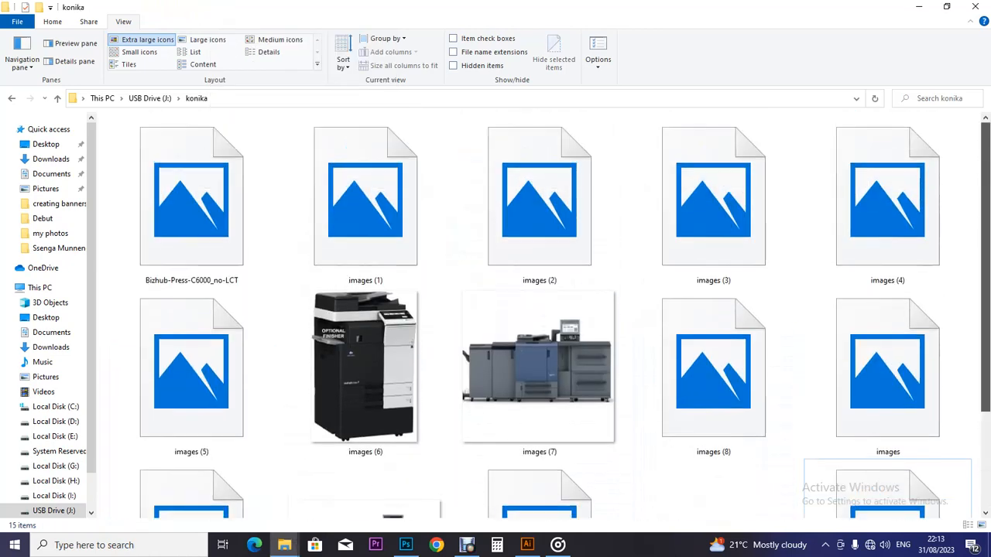
scroll(887, 480, up, 2)
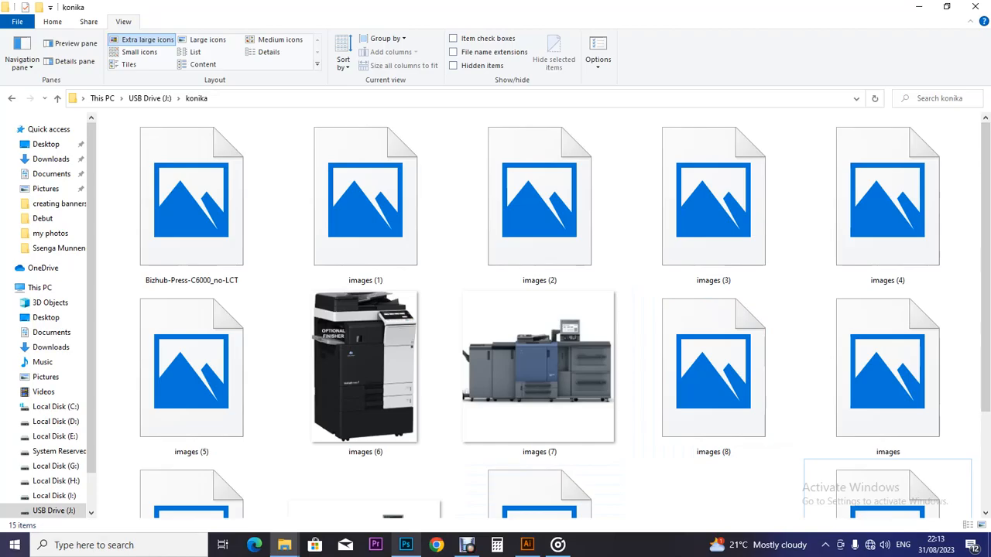
Step: Return to the konika folder window in File Explorer
click(405, 545)
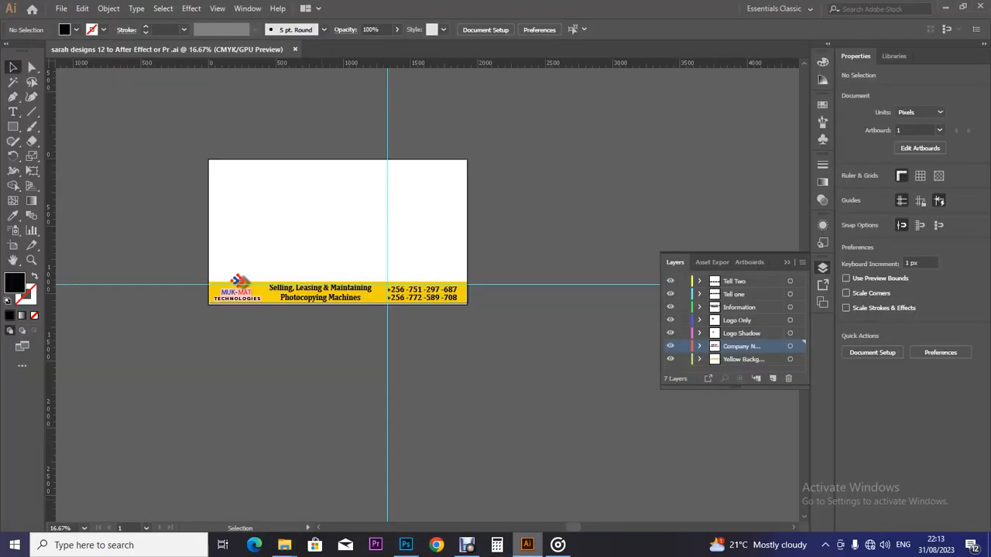
click(406, 545)
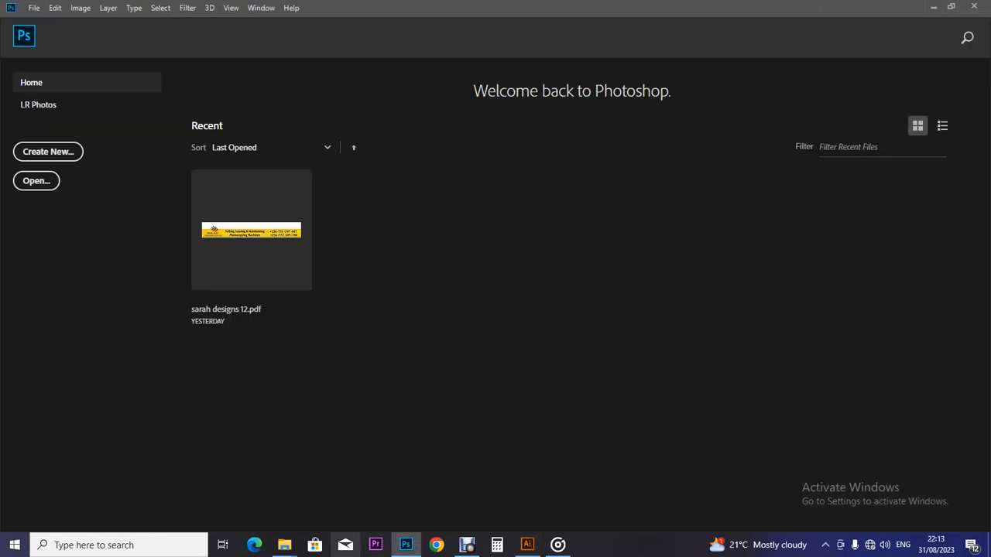
mouse_move(284, 545)
click(355, 491)
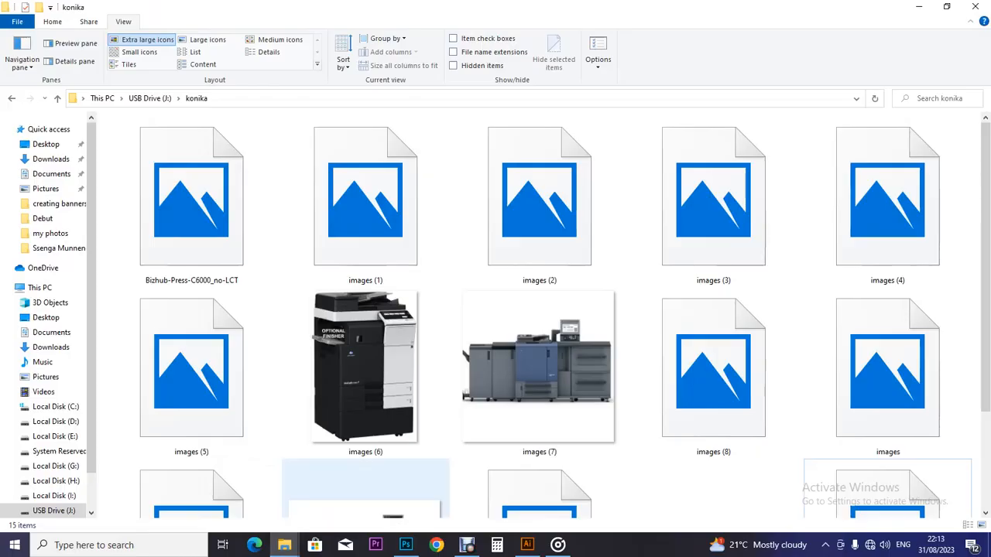
right_click(199, 194)
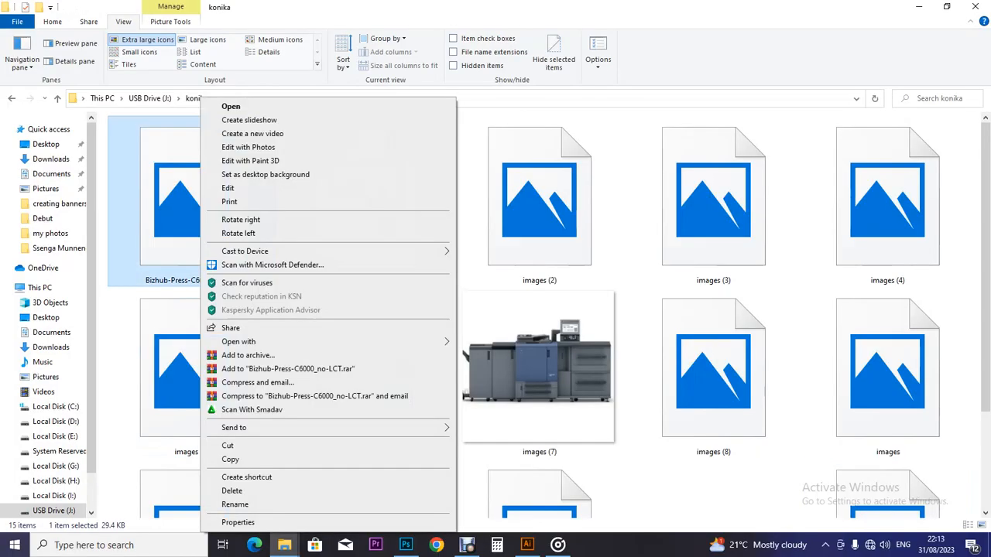
key(Escape)
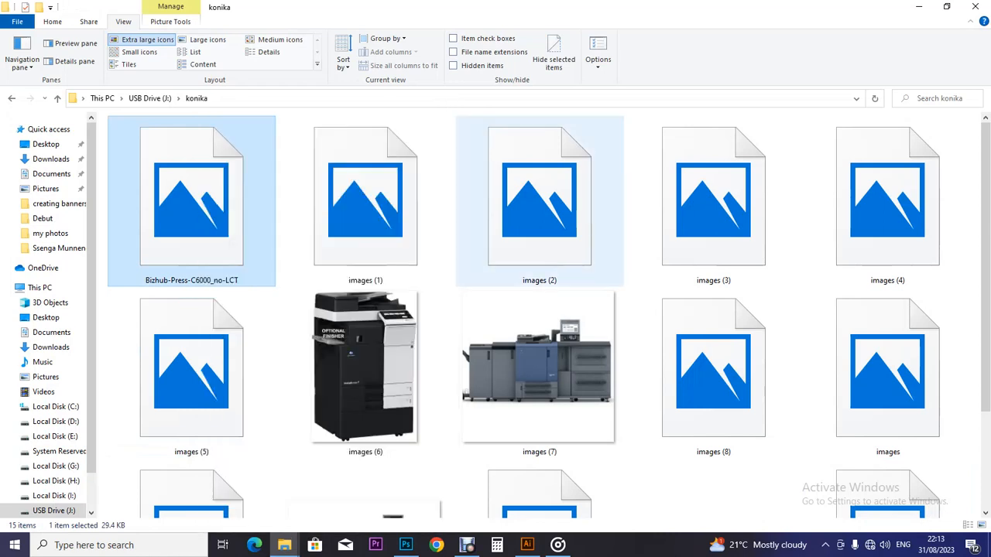
scroll(888, 348, down, 2)
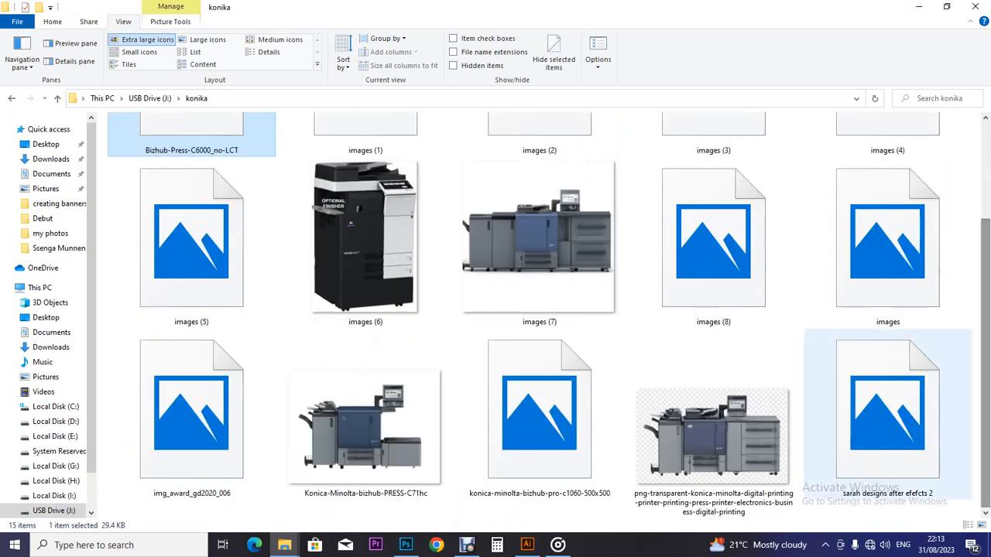
Step: Batch-rename every file in the konika folder to 'biz hub'
key(ctrl+a)
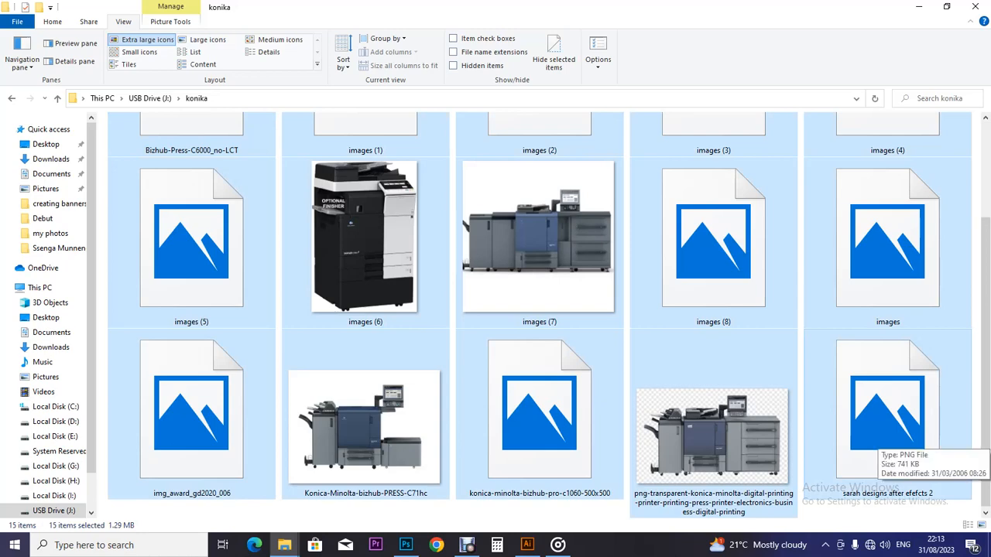
right_click(875, 439)
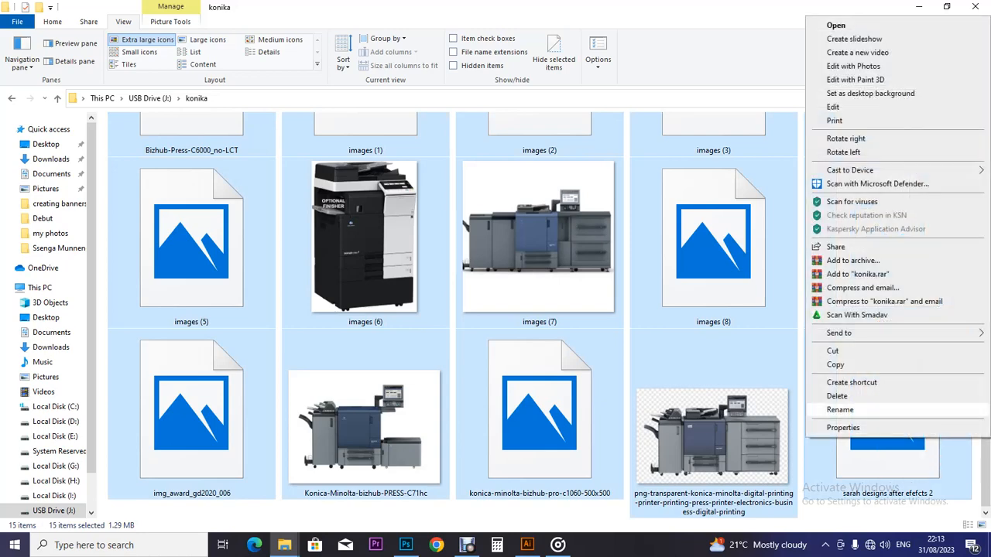
click(840, 409)
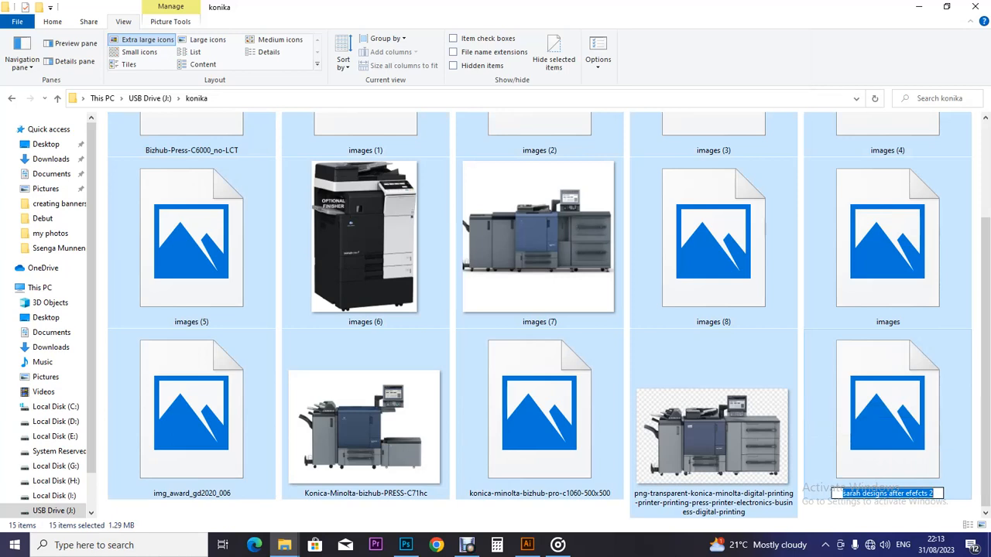
text(b)
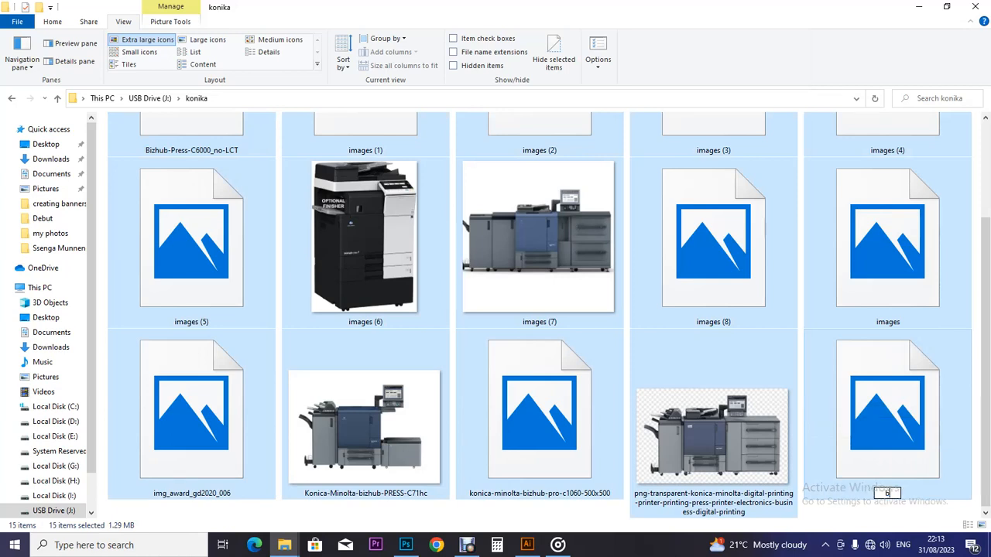
text(iz hub)
key(Return)
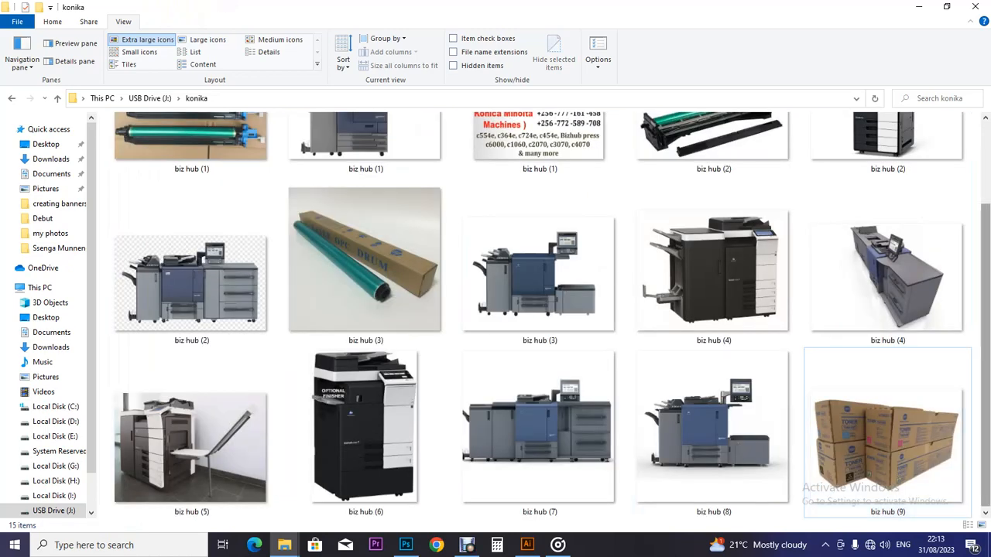
scroll(541, 309, up, 2)
scroll(542, 333, down, 1)
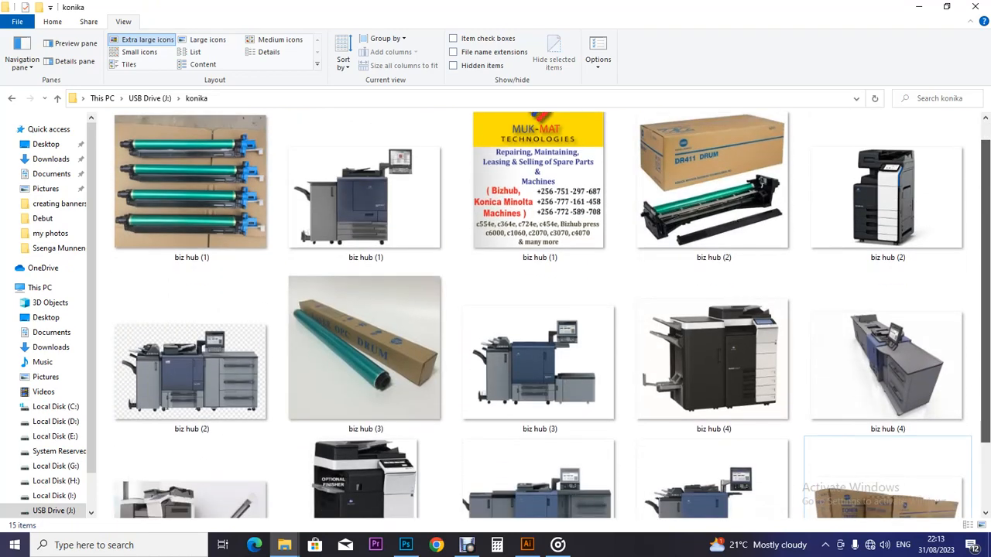
click(539, 186)
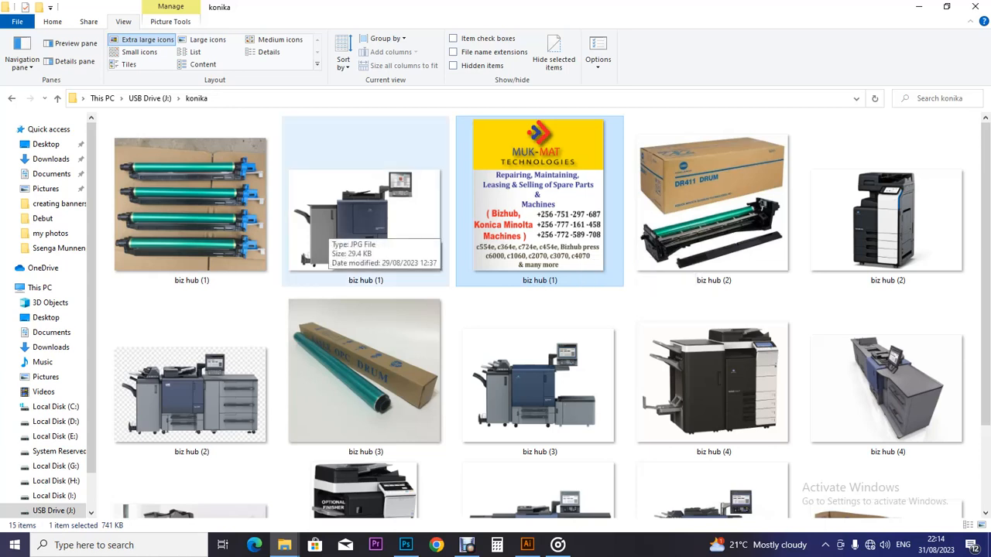
Step: Copy the first biz hub (1) image file from the konika folder
click(325, 228)
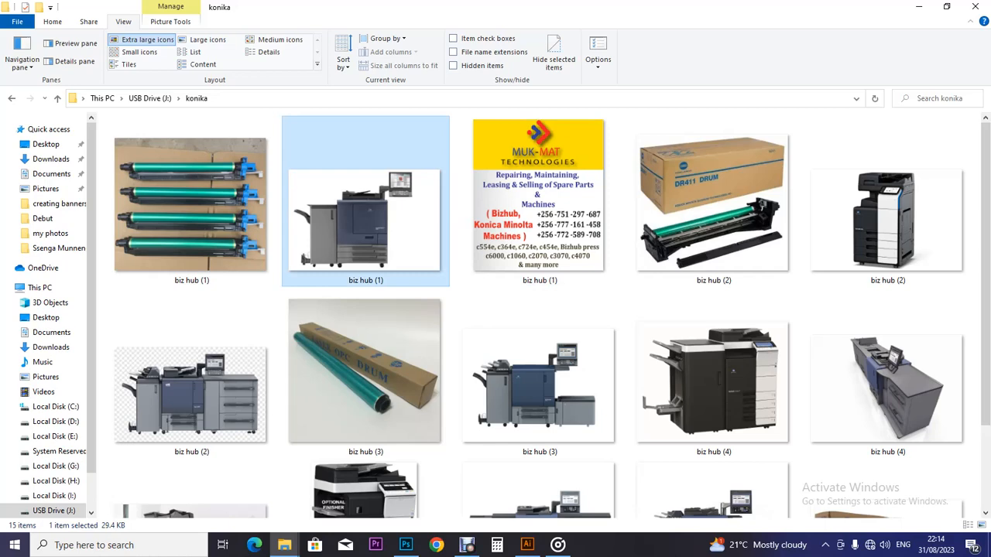
right_click(355, 229)
click(203, 205)
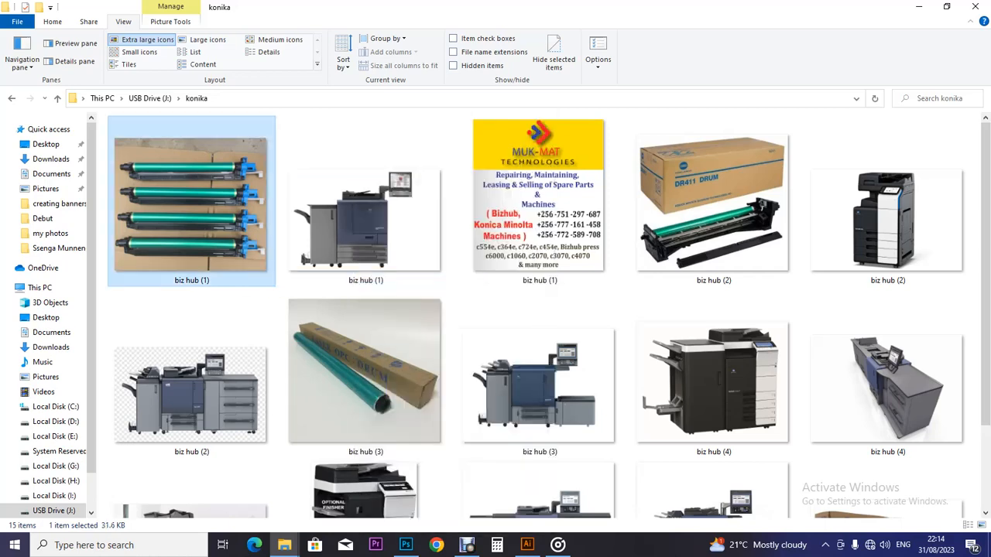
right_click(203, 205)
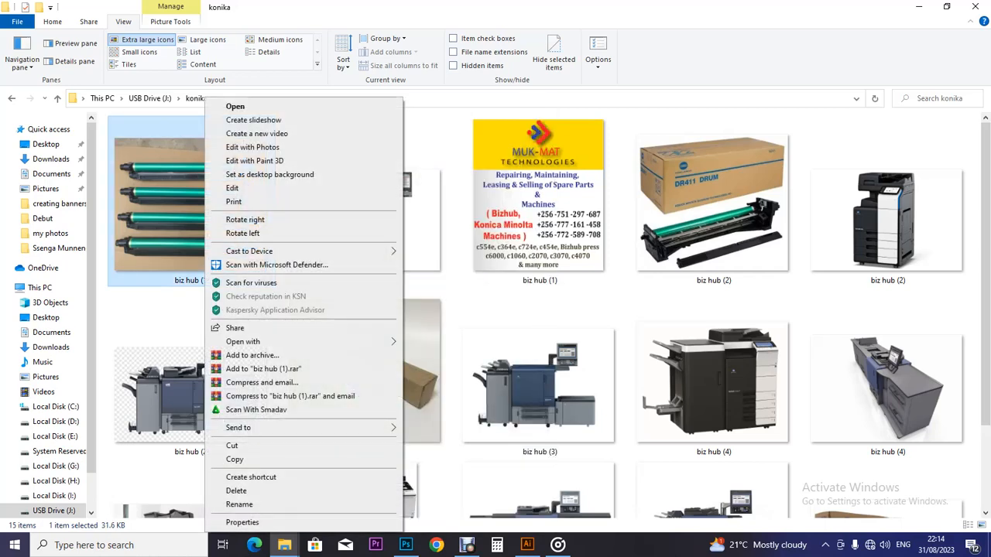
key(Escape)
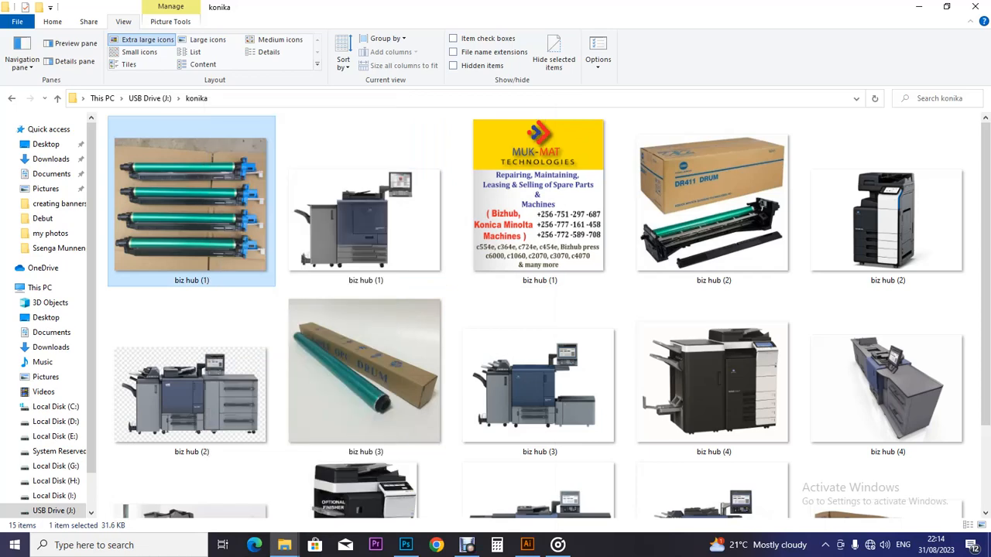
right_click(196, 202)
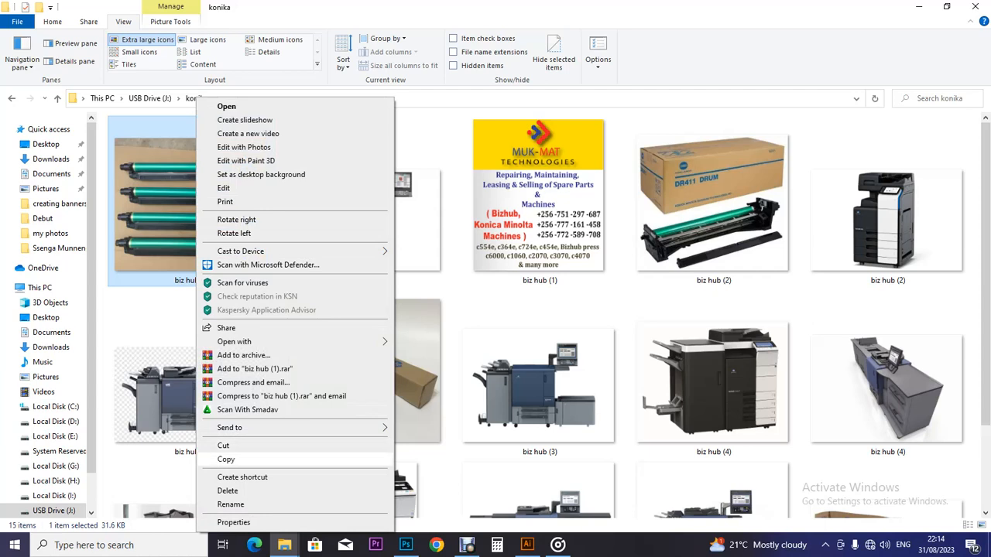
click(227, 460)
Step: Paste the image into the Desktop's 'Machines with no bg' folder
click(284, 545)
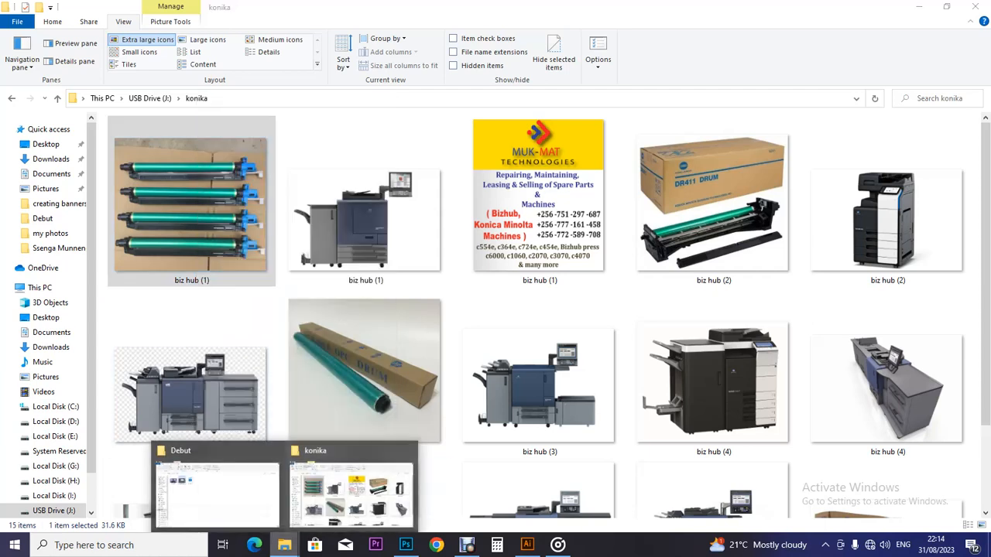
click(216, 487)
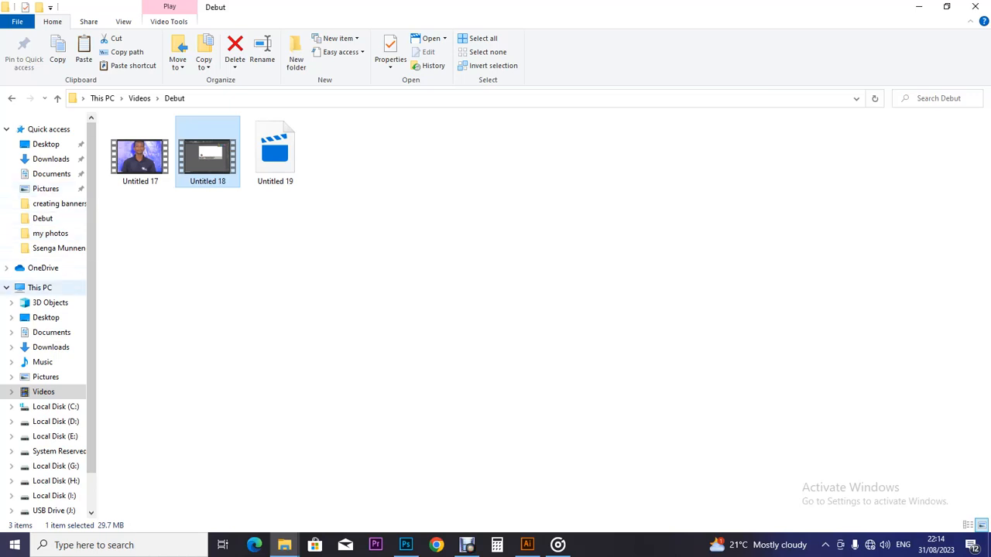
click(40, 288)
click(46, 317)
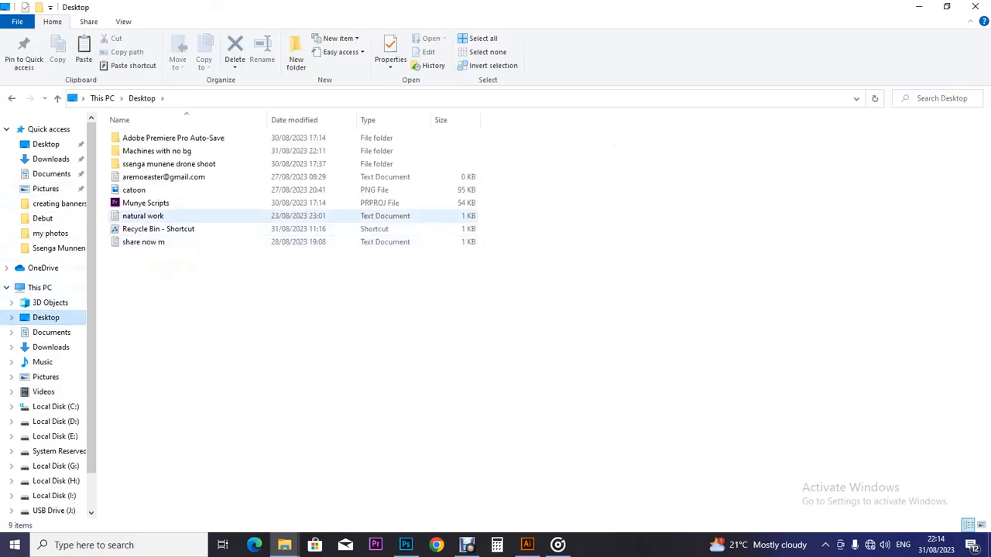
double_click(157, 151)
right_click(172, 198)
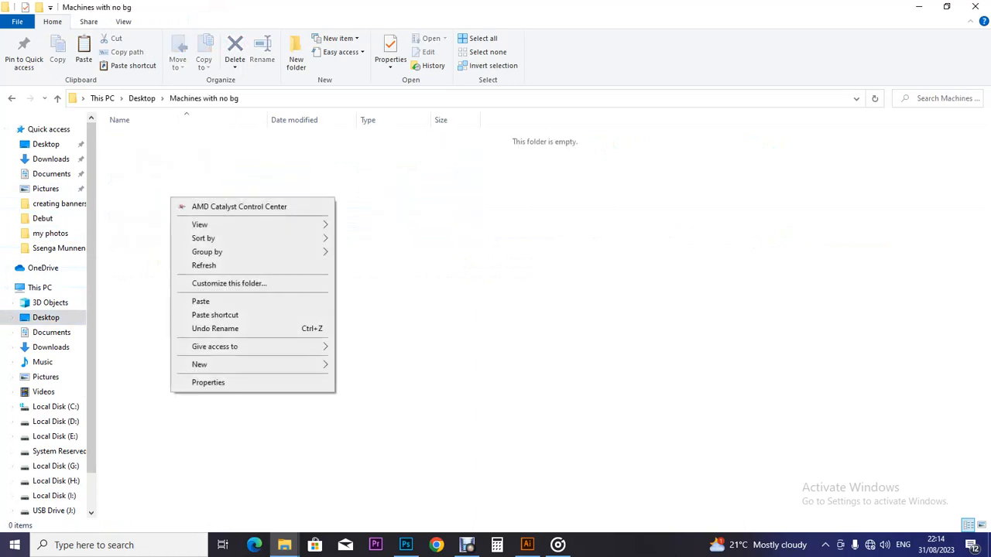
click(200, 301)
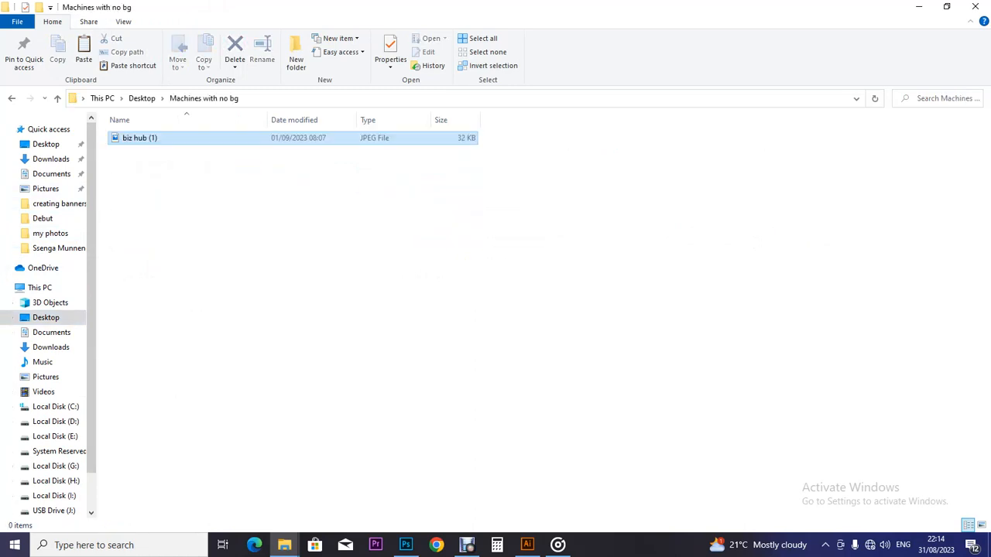
drag(356, 8, 231, 201)
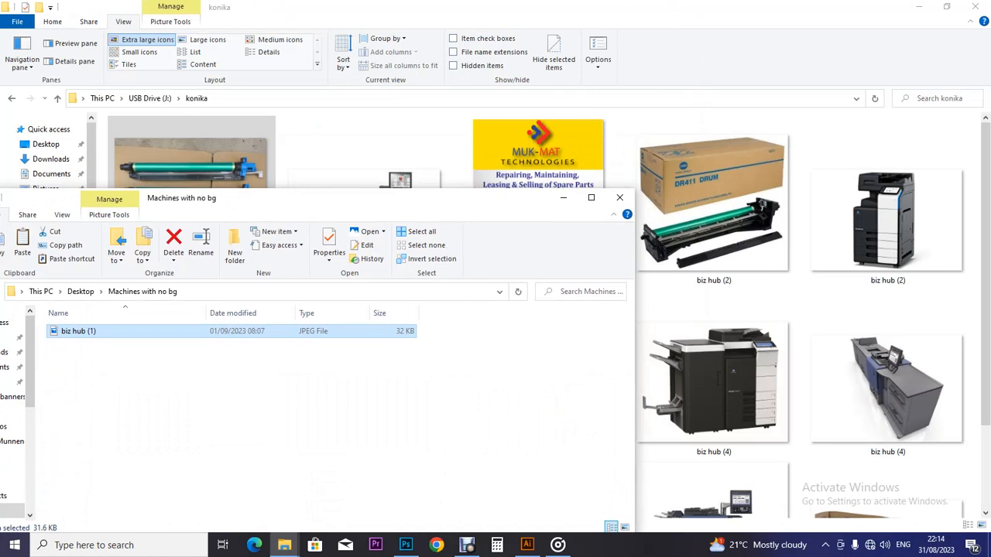
Step: Open the second biz hub (1) printer photo in Adobe Photoshop CC 2019
click(271, 9)
click(364, 221)
right_click(312, 209)
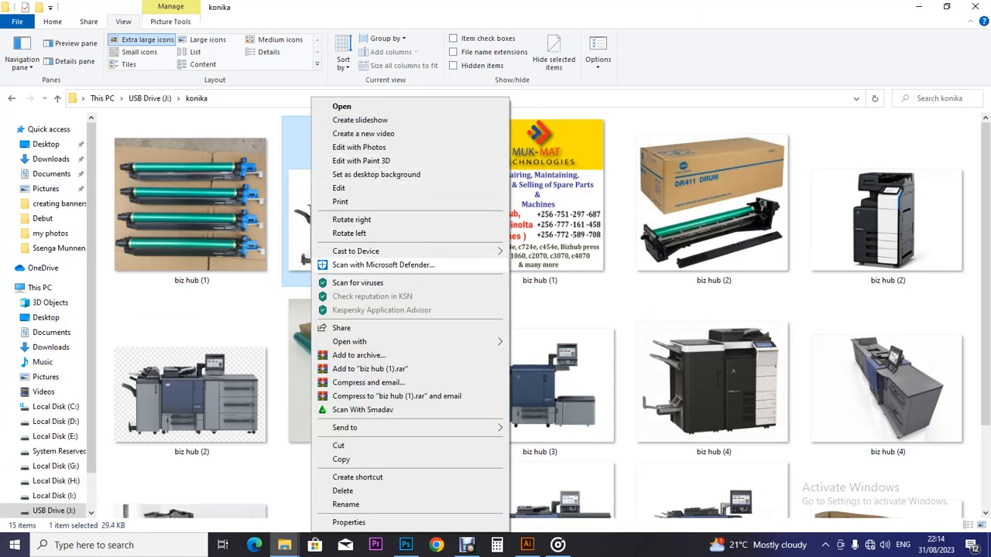
mouse_move(350, 341)
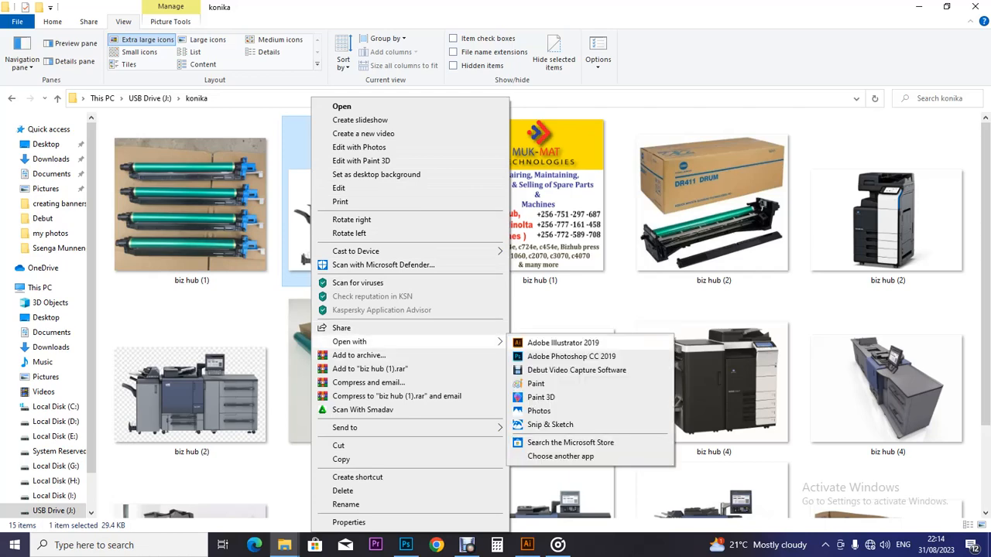
click(570, 357)
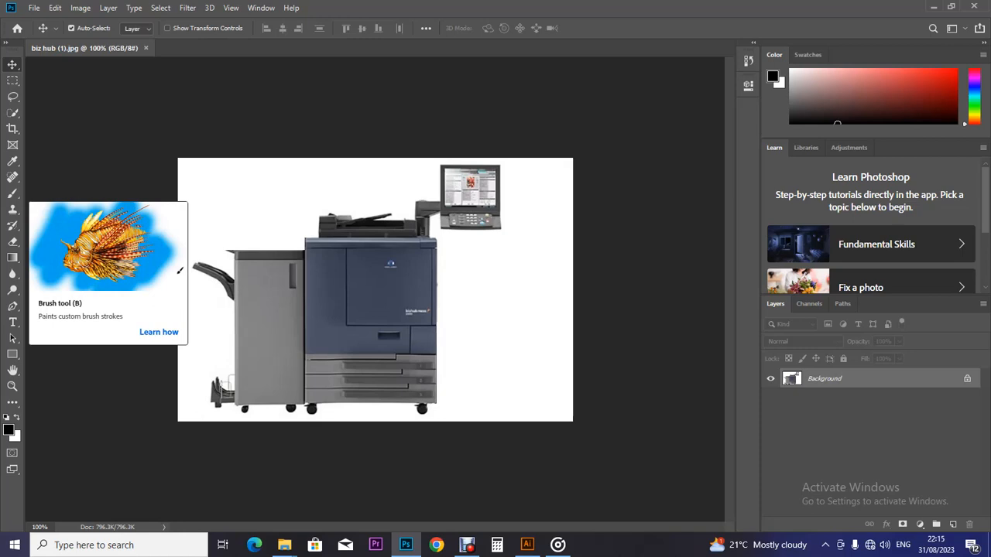
Step: Browse the toolbar flyouts and settle on the Quick Selection Tool
click(12, 193)
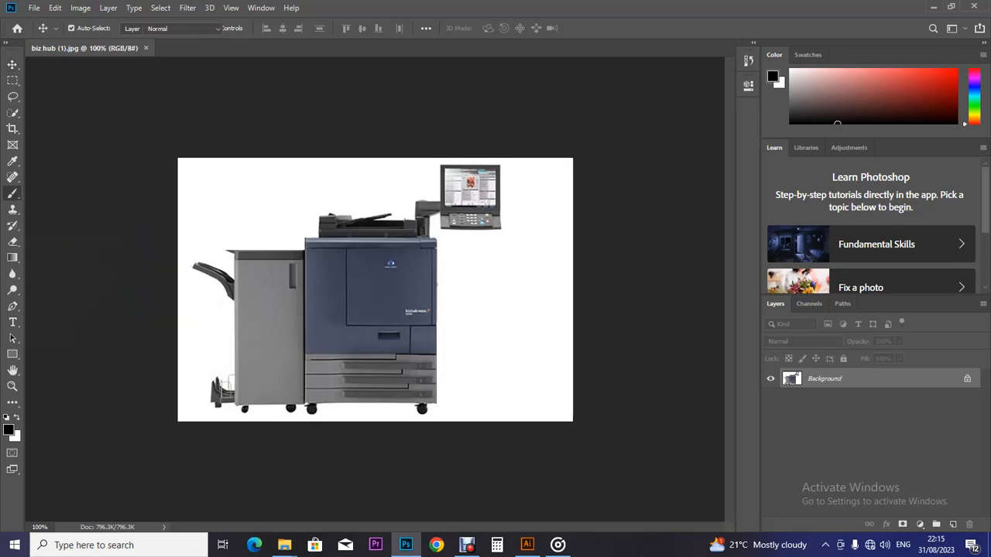
click(13, 177)
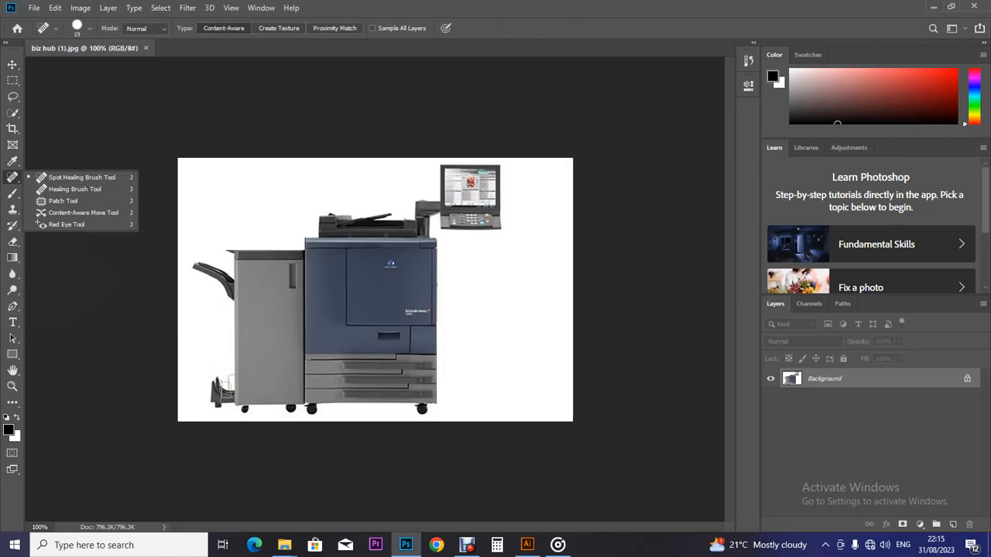
click(12, 112)
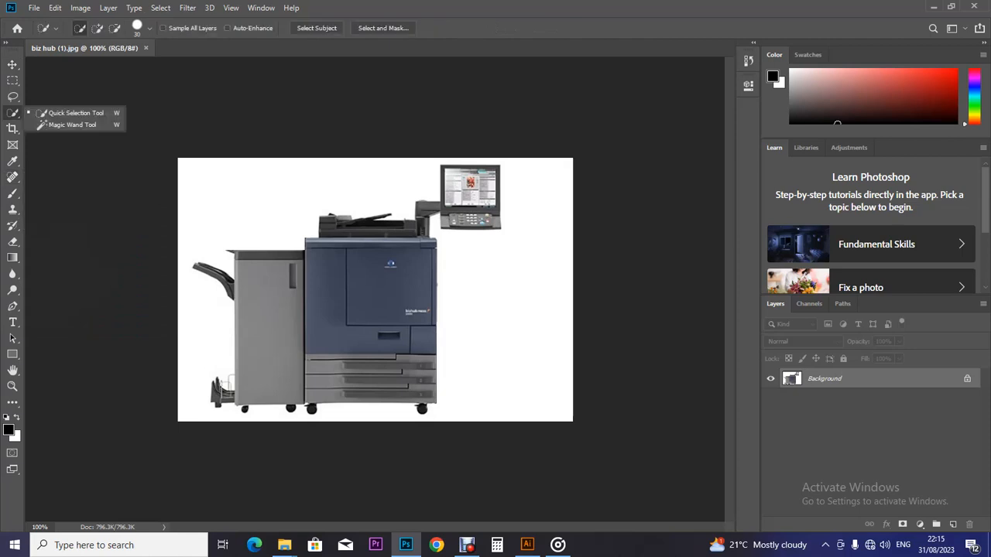
click(72, 124)
click(13, 113)
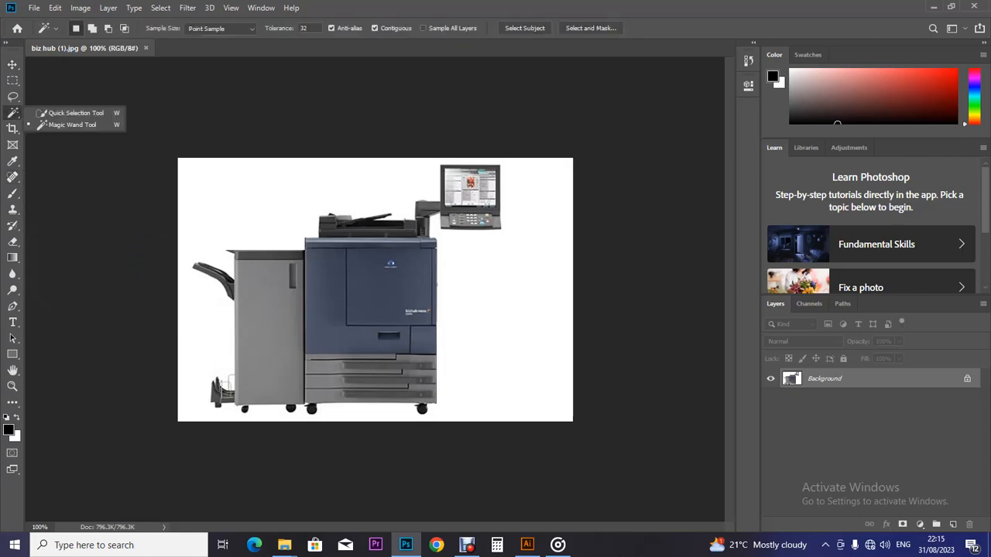
click(72, 113)
Step: Paint the white background at the upper left, left side and bottom into the selection
mouse_move(198, 176)
mouse_down()
mouse_move(271, 209)
mouse_move(310, 203)
mouse_up()
drag(188, 277, 307, 413)
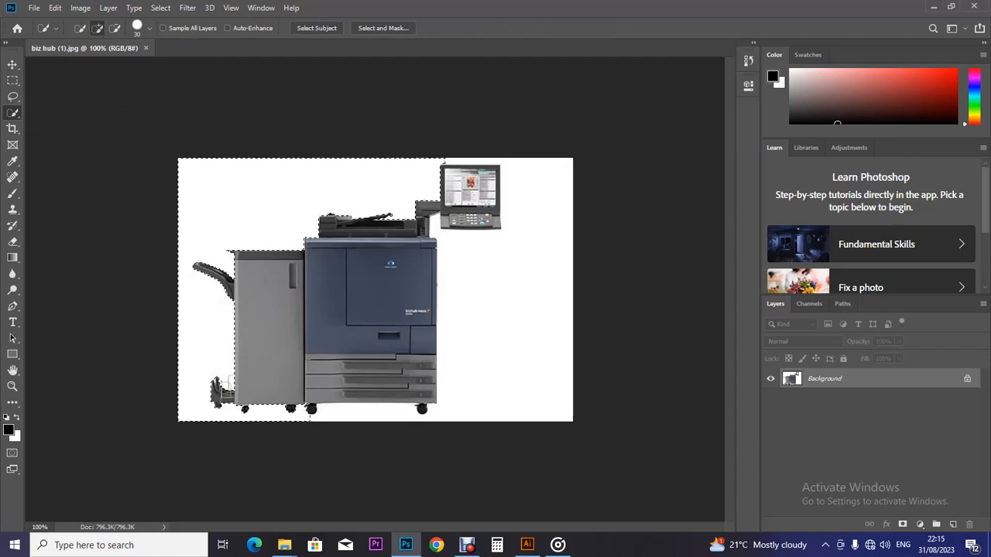
mouse_move(310, 416)
mouse_down()
mouse_move(422, 416)
mouse_move(504, 387)
mouse_up()
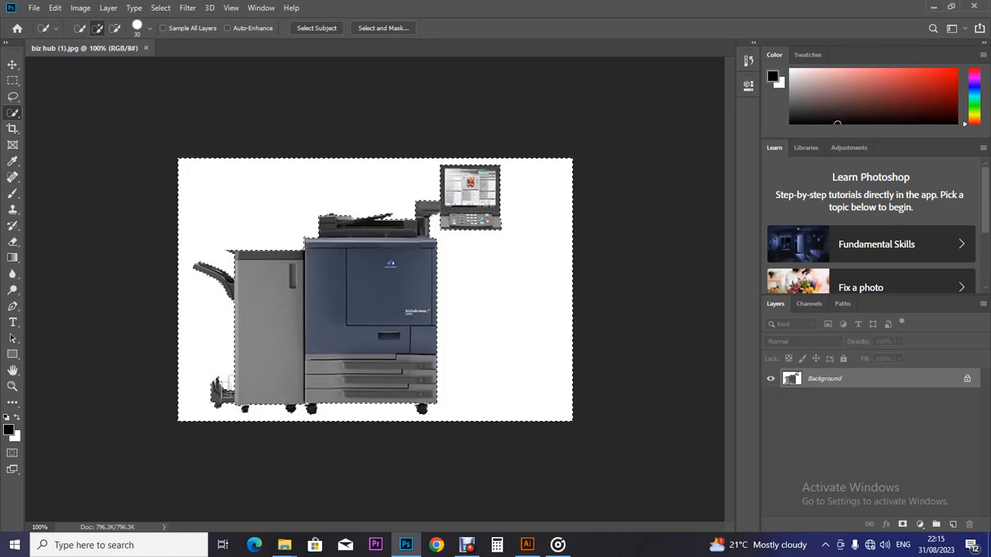
key(v)
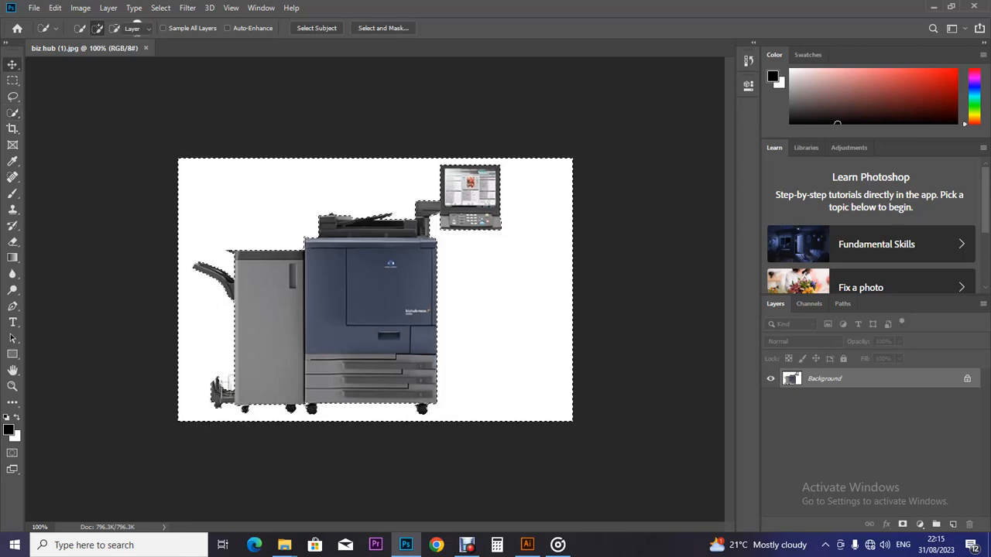
Step: Unlock the Background layer into an editable Layer 0
click(966, 379)
double_click(966, 378)
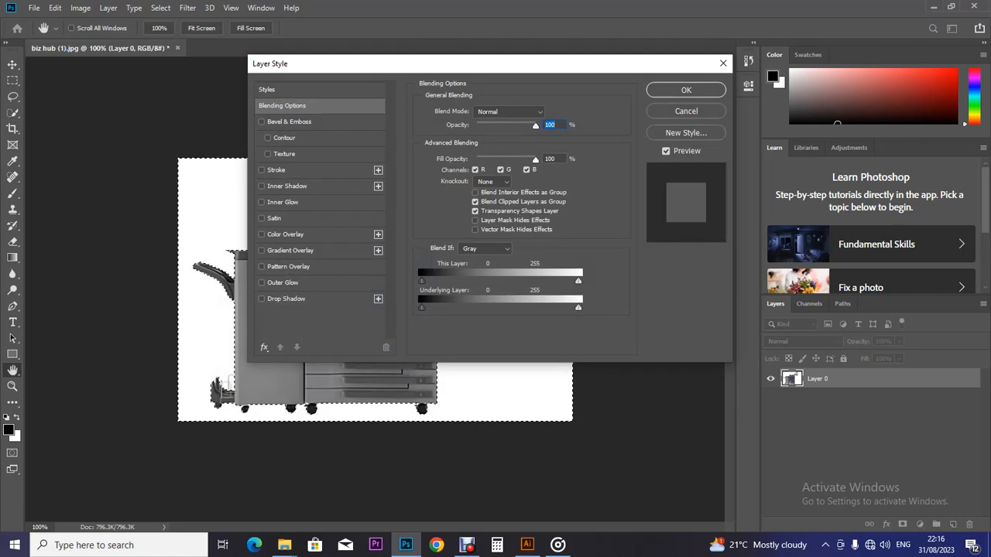
click(686, 111)
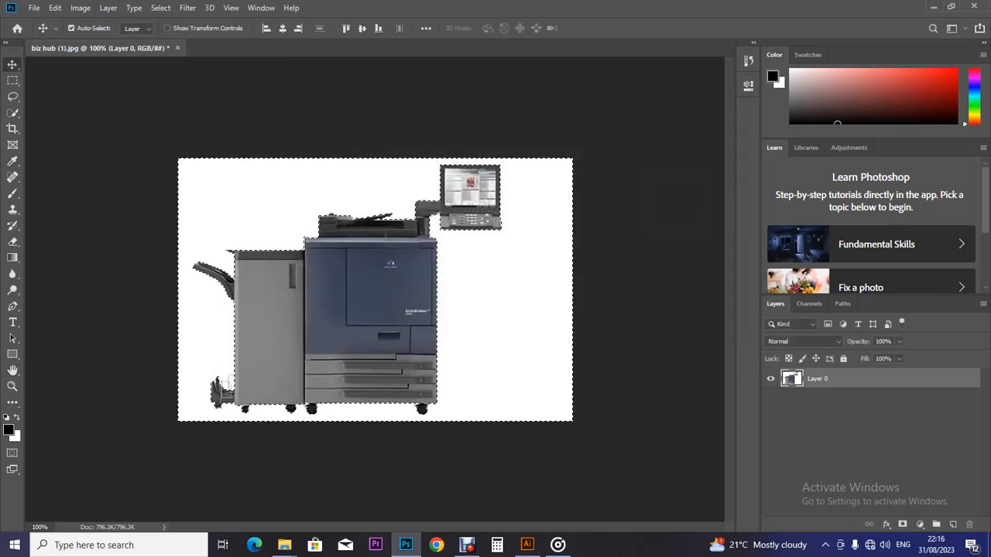
key(ctrl+z)
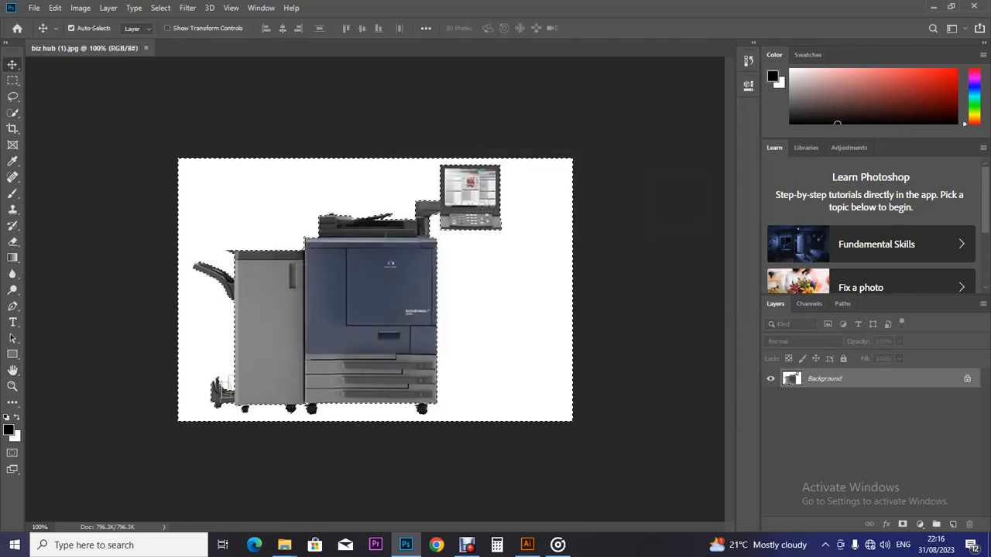
drag(966, 380, 969, 524)
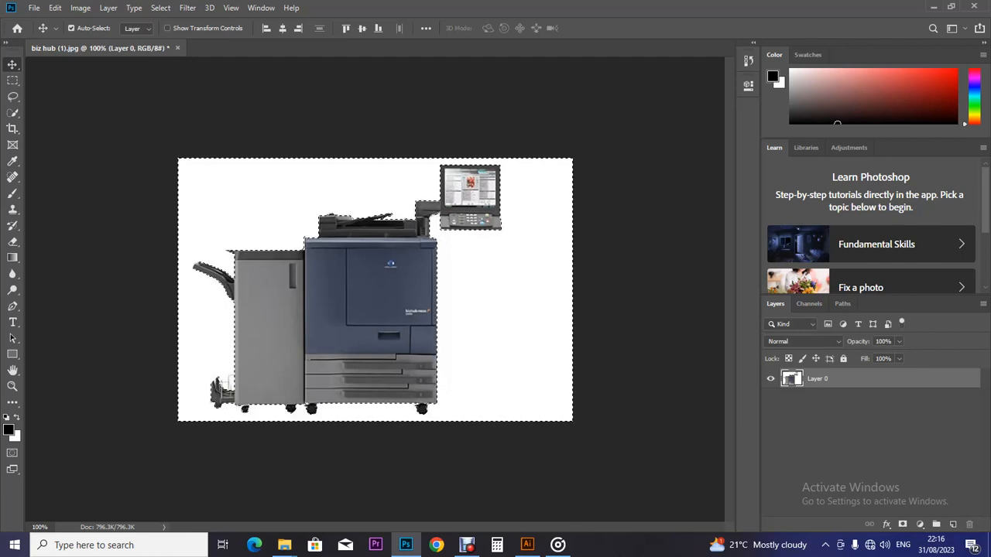
Step: Delete the selected white background from Layer 0 and clear the selection
key(w)
key(Delete)
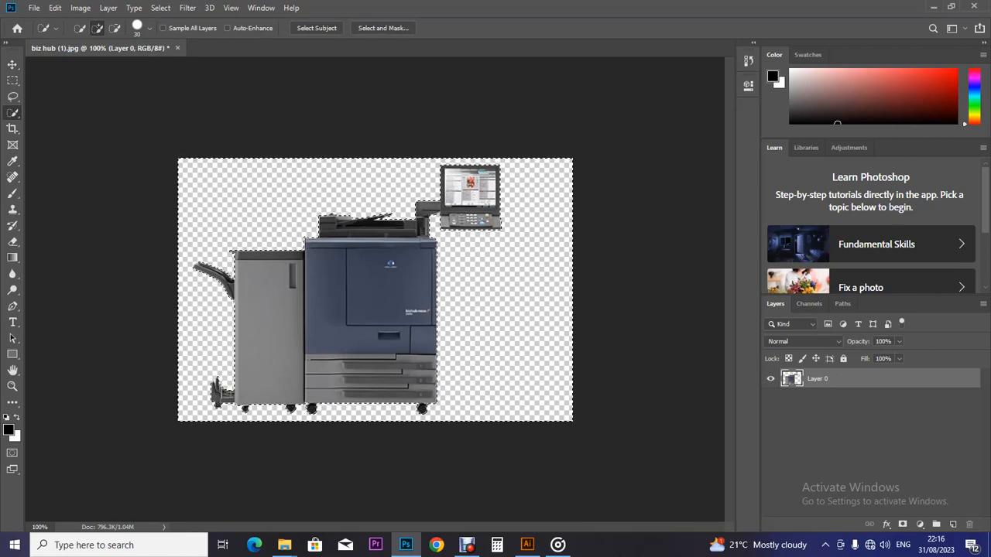
click(55, 7)
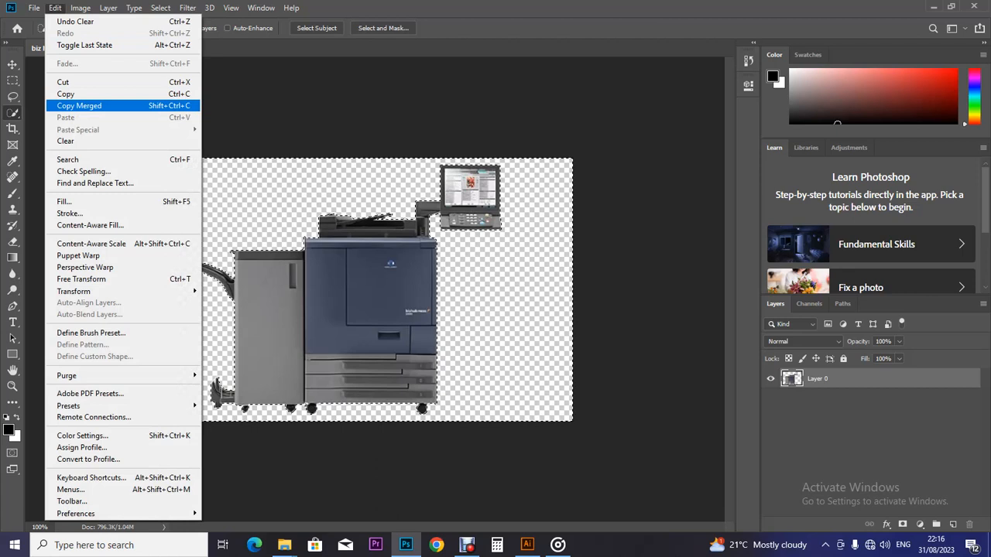
click(55, 8)
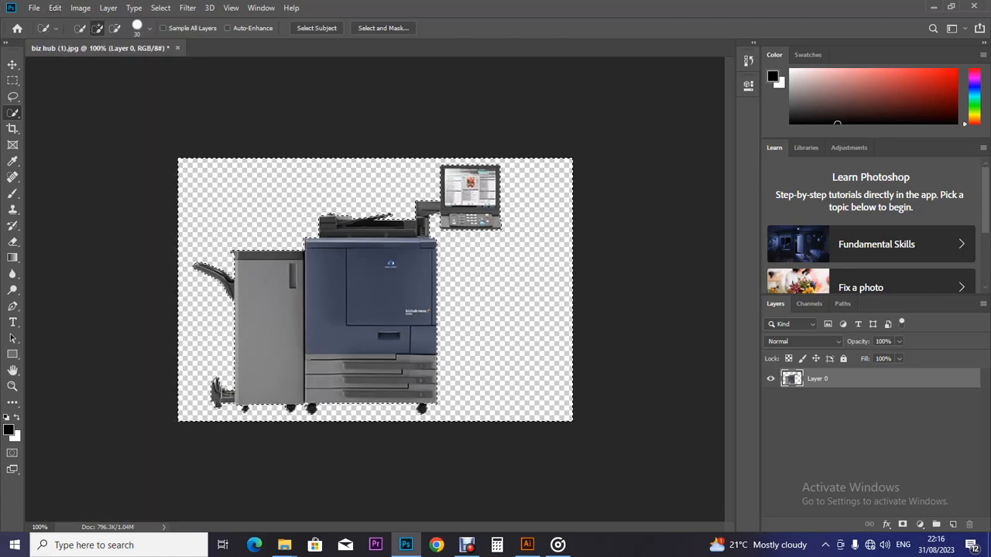
key(ctrl+d)
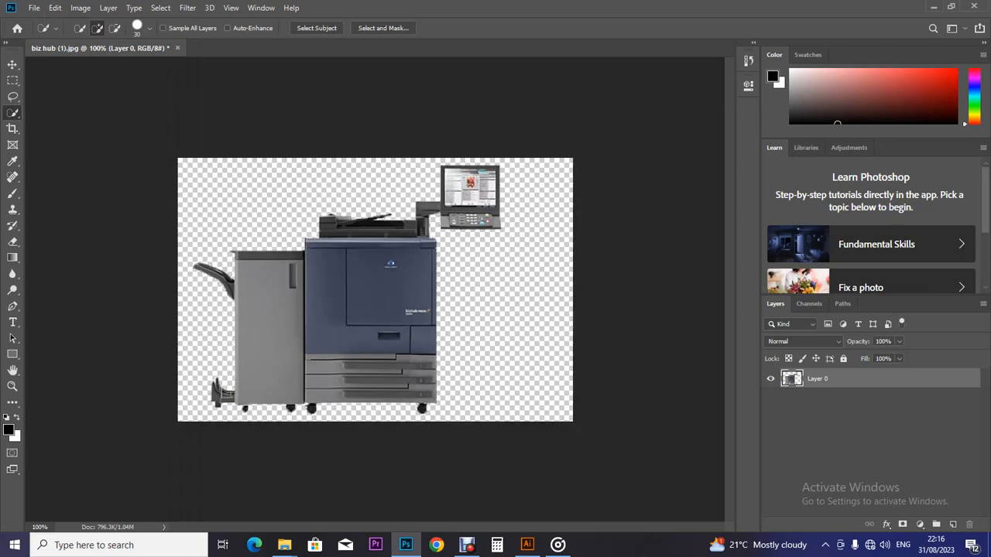
key(v)
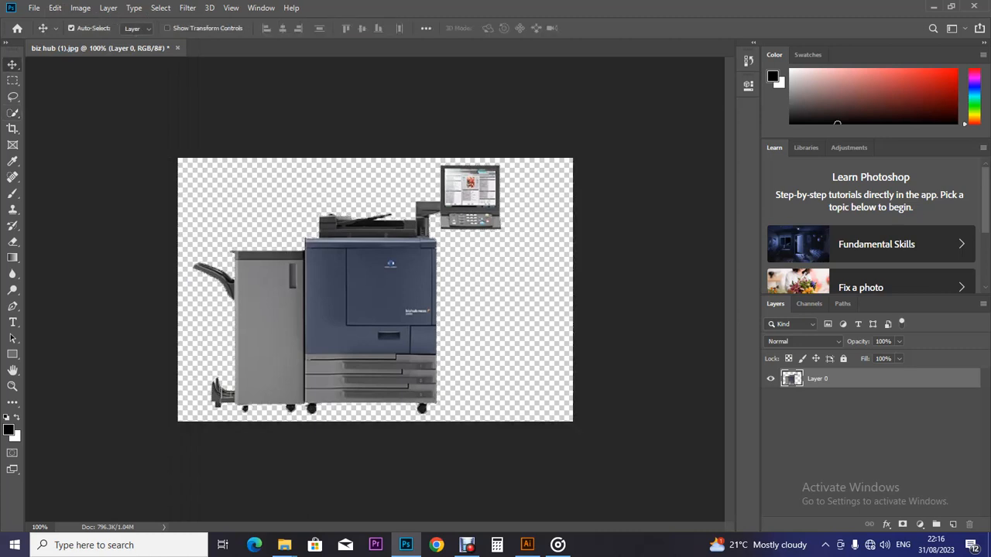
click(34, 8)
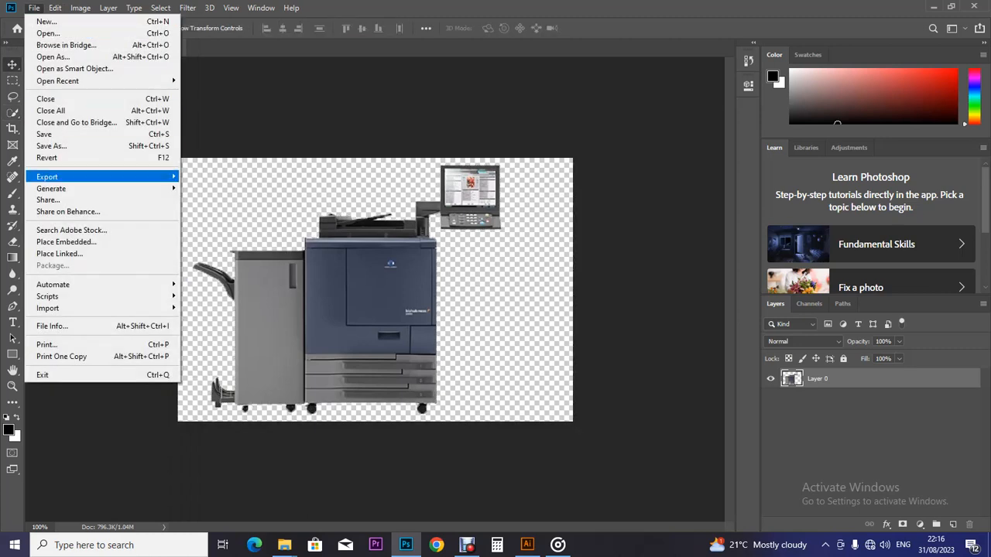
Step: Save the cutout as JPEG 'biz hub (1)' at maximum quality in Desktop > Machines with no bg
click(51, 146)
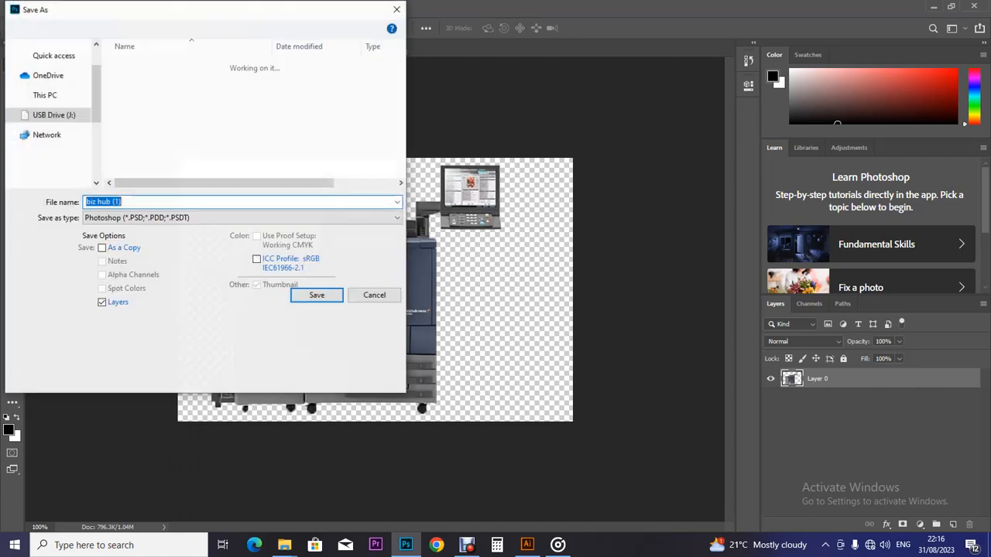
scroll(50, 140, up, 5)
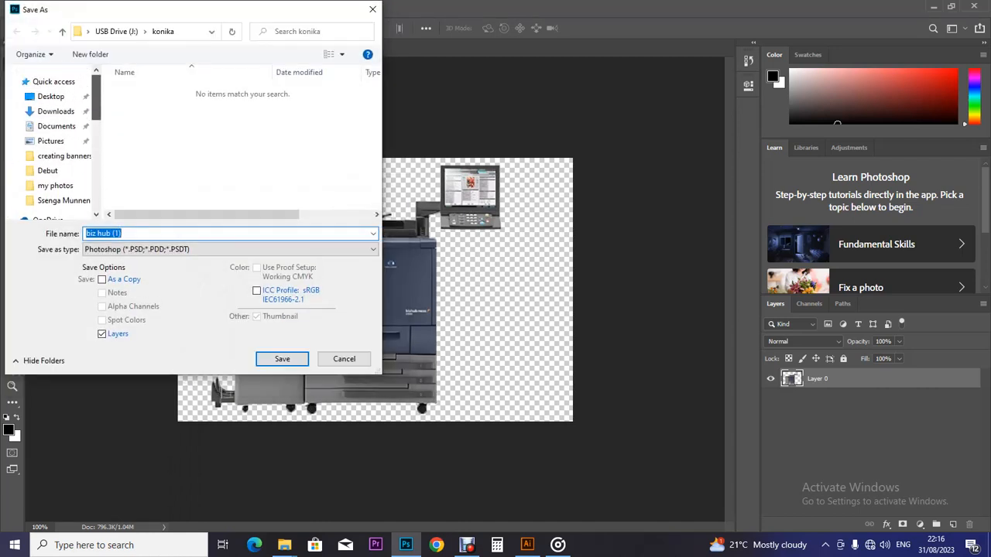
click(50, 96)
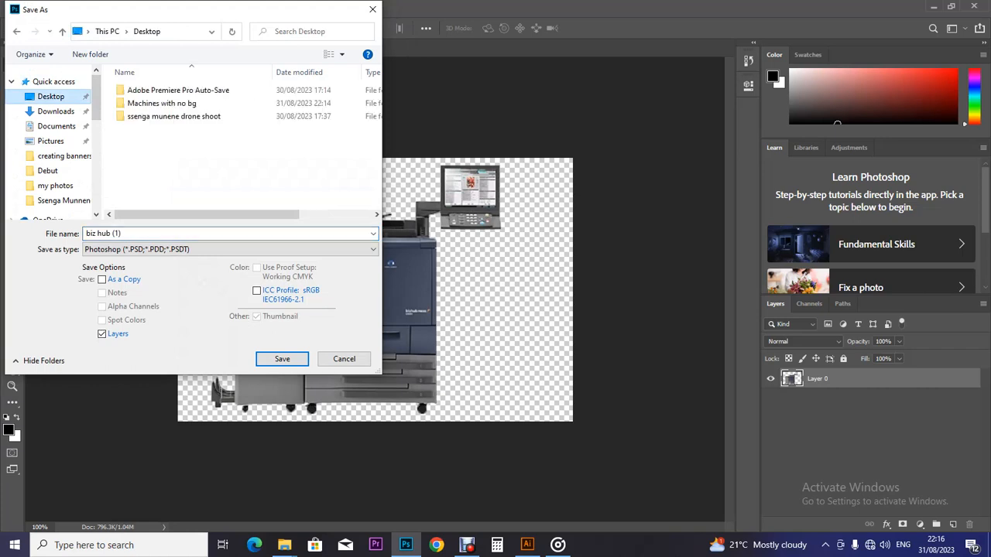
double_click(162, 103)
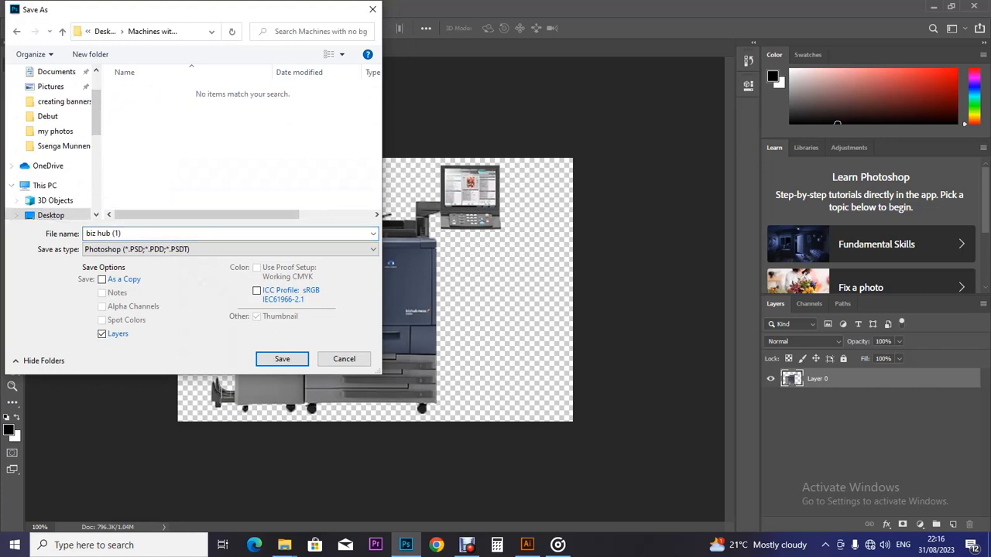
click(225, 249)
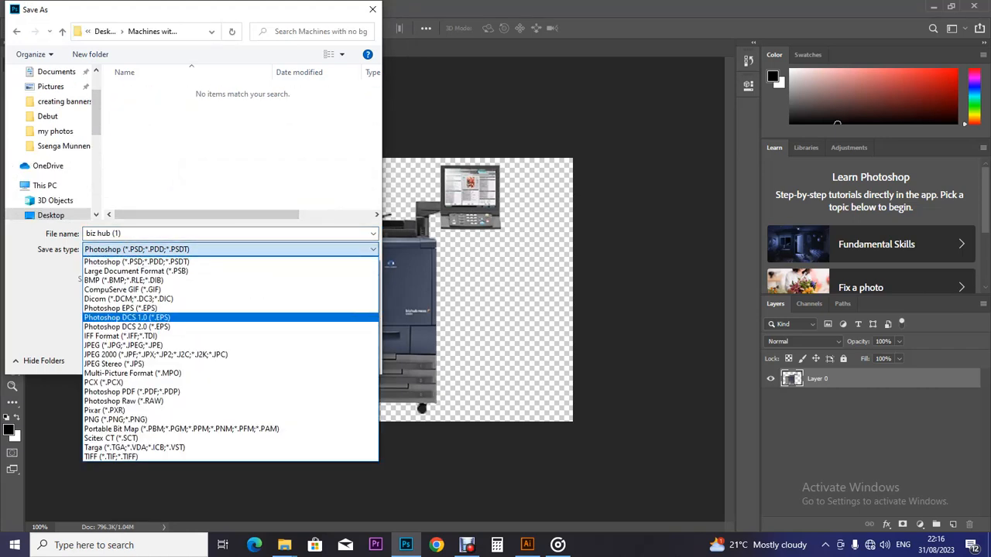
click(155, 345)
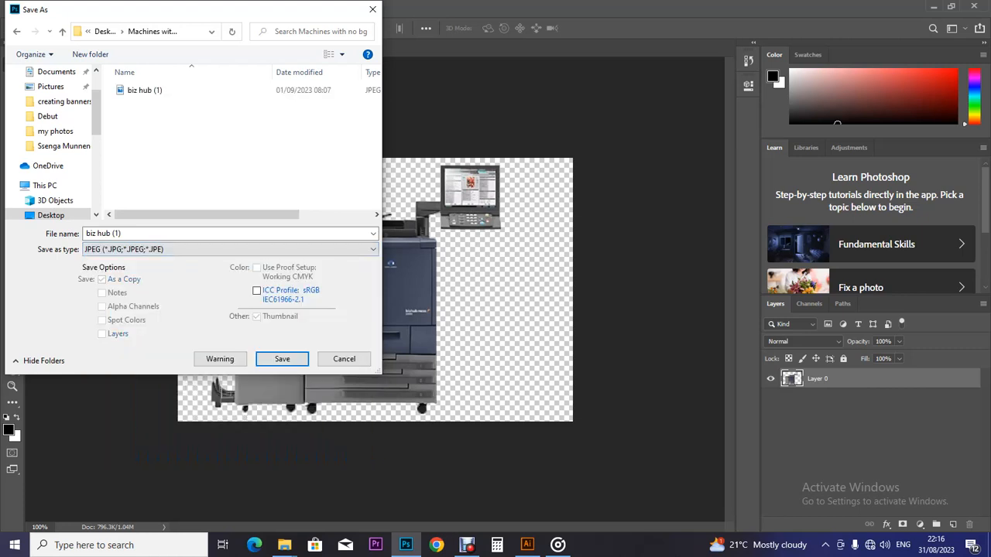
key(Return)
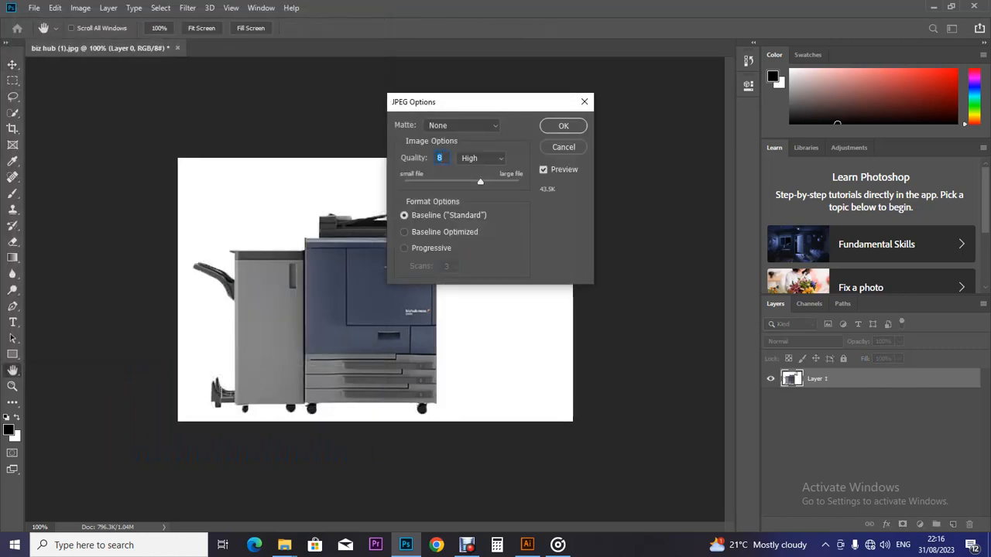
key(Up)
key(Up)
key(Up)
key(Up)
click(564, 126)
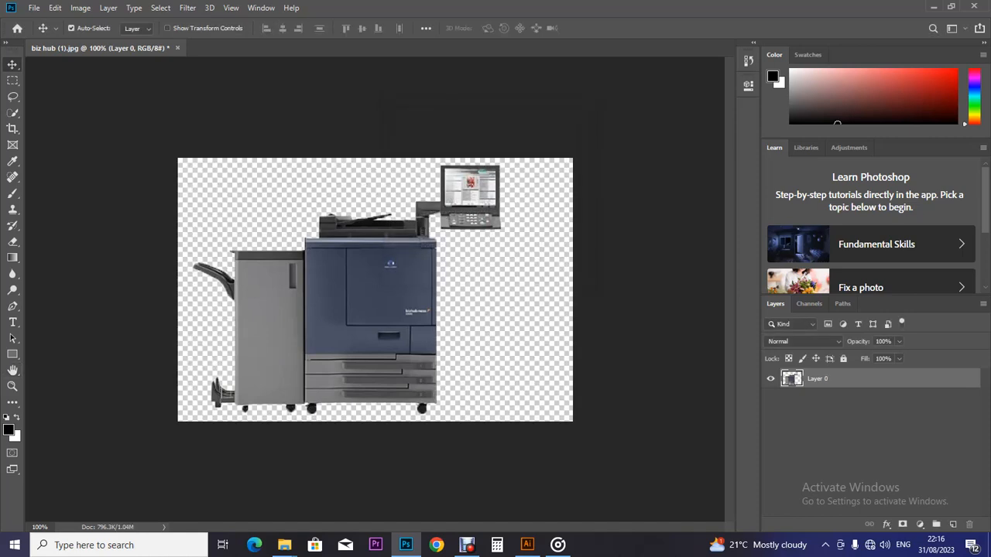
Step: Show Machines with no bg as extra-large icons and drag biz hub (1) into Photoshop
mouse_move(284, 545)
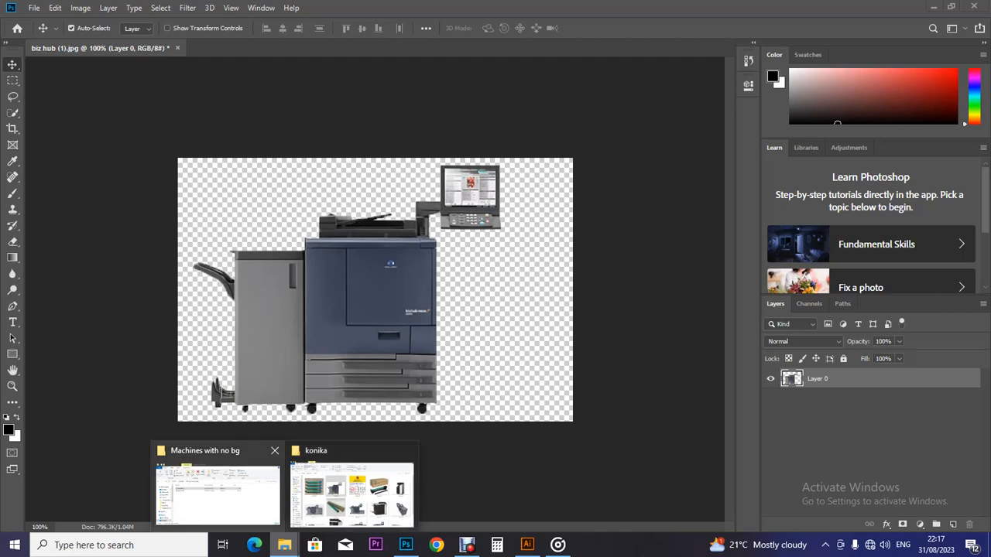
click(217, 486)
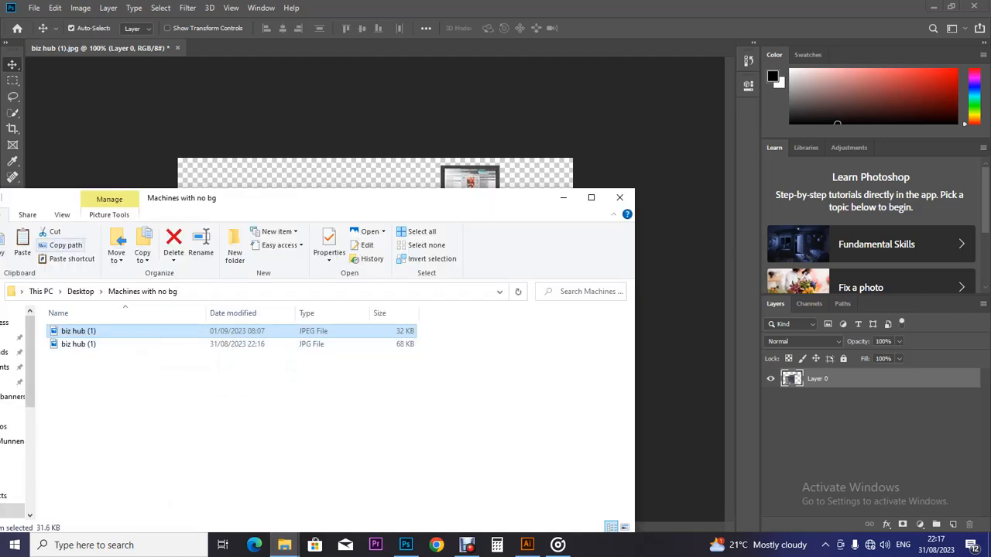
click(62, 214)
click(86, 232)
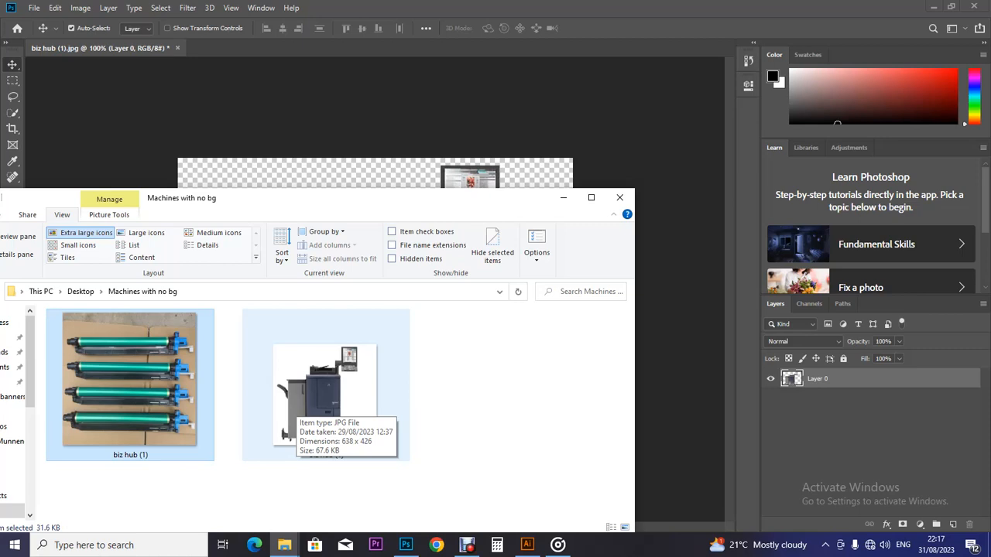
click(297, 404)
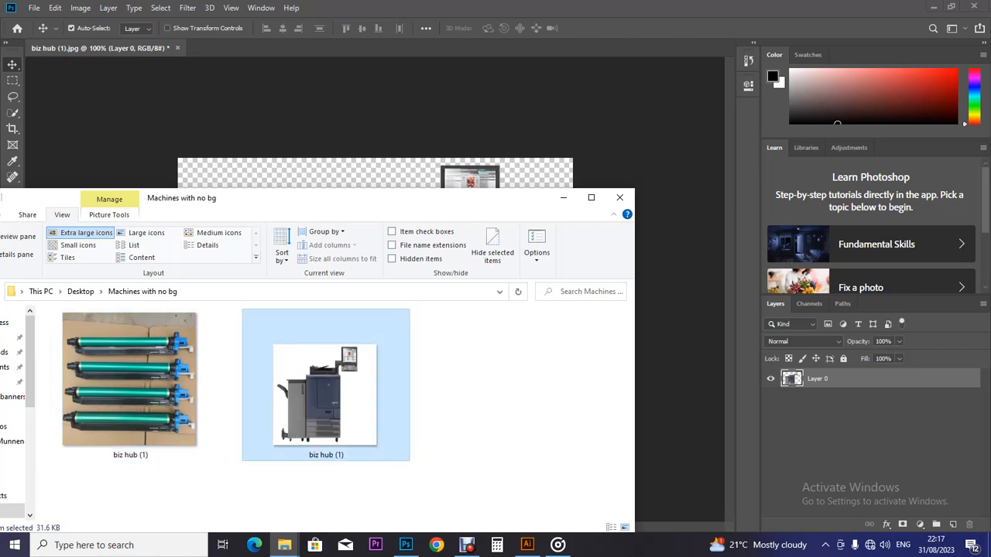
drag(298, 404, 393, 147)
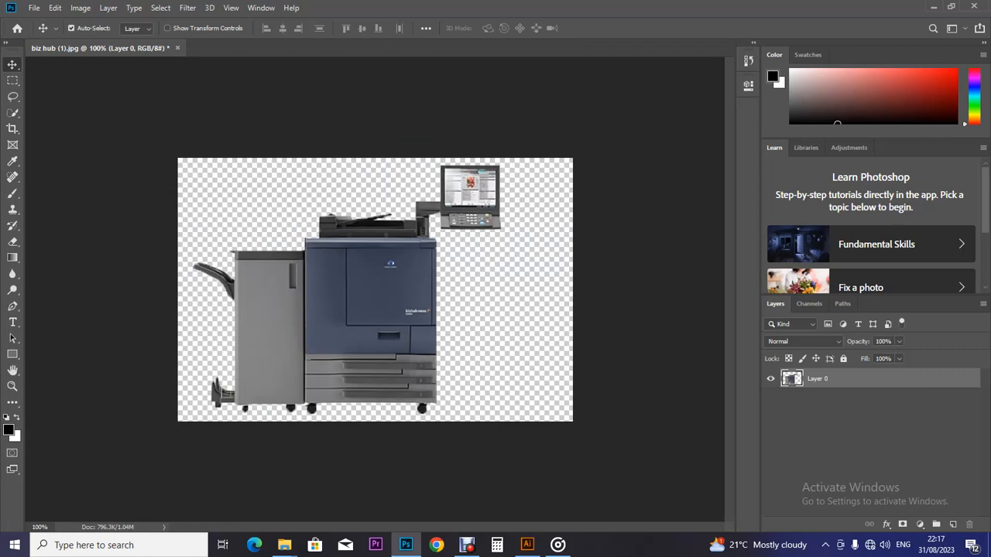
Step: Cancel the duplicate placed image, nudge the printer cutout right, and start a new document
drag(391, 263, 433, 191)
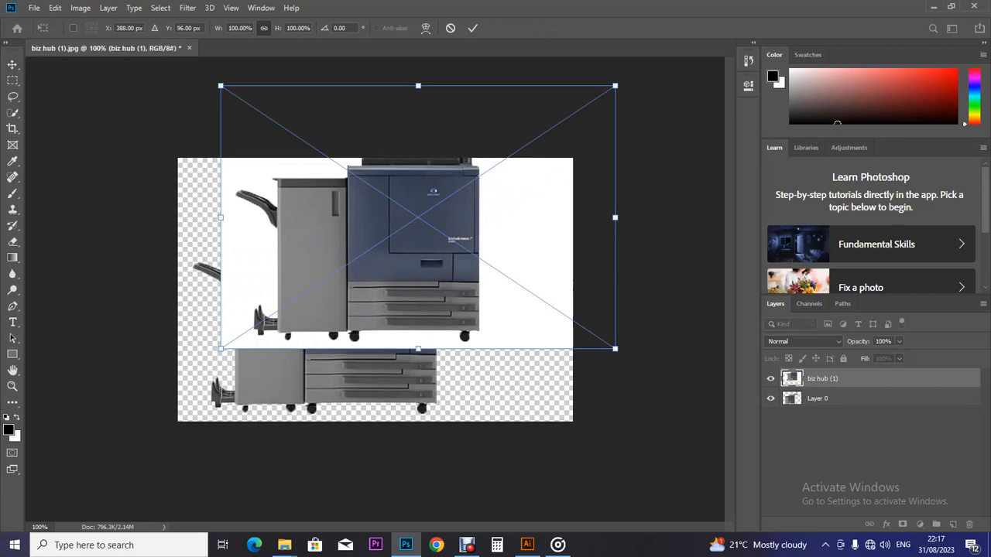
key(Escape)
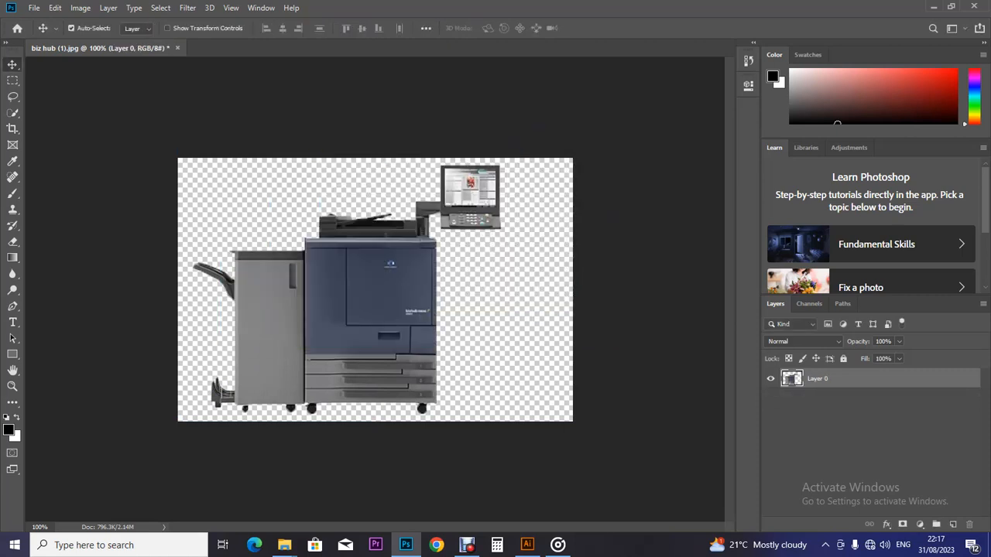
drag(468, 188, 489, 188)
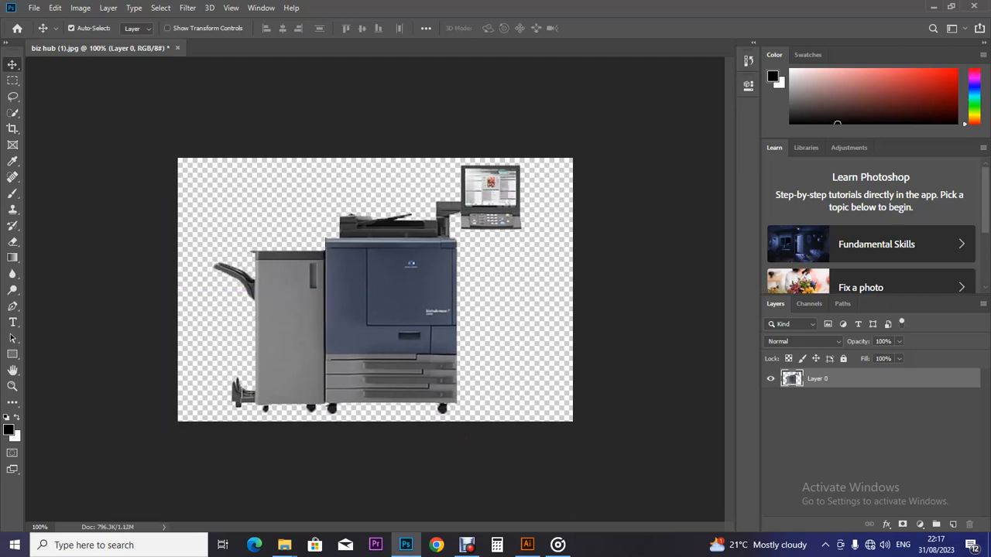
click(34, 8)
click(42, 22)
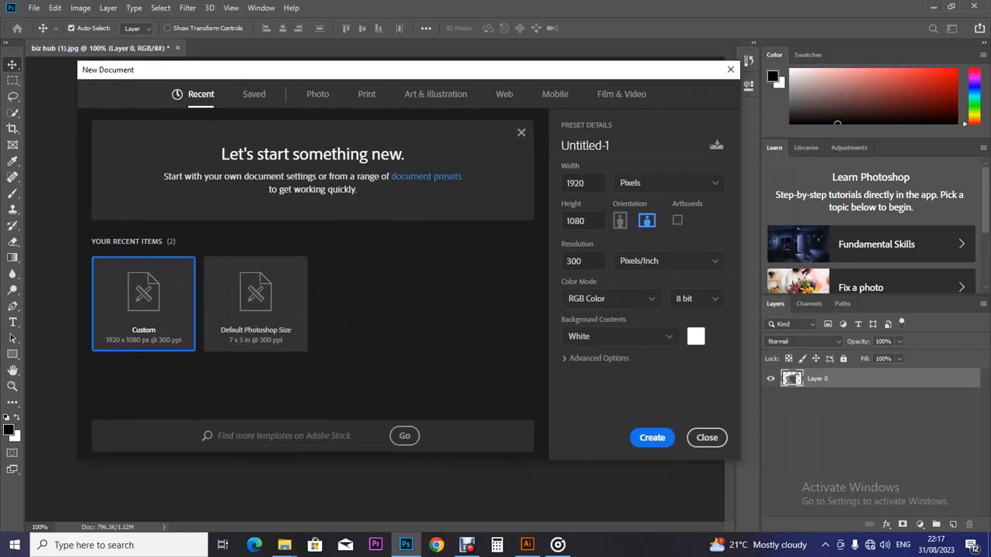
Step: Create the 1920×1080 Untitled-1 document, copy the printer layer in, and scale it to about 206%
click(651, 438)
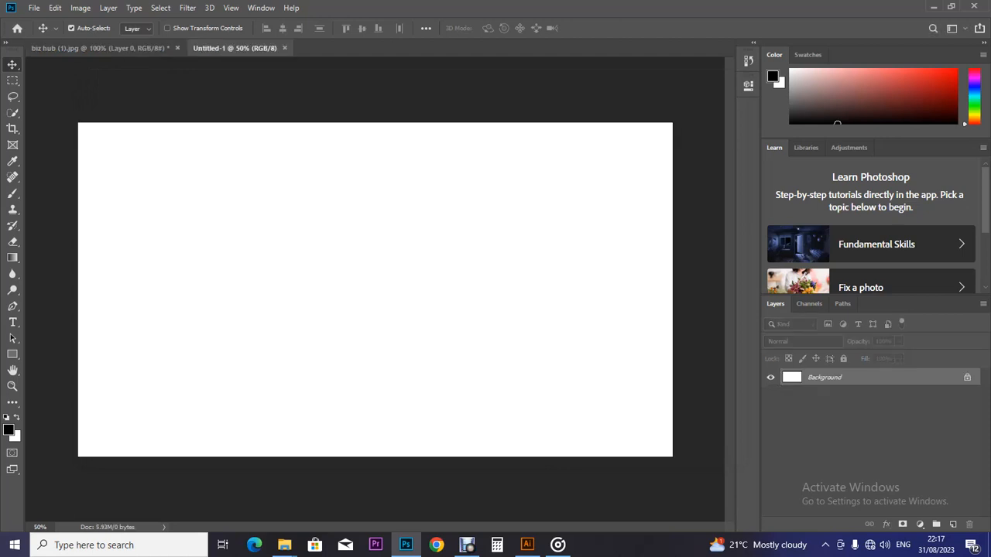
click(101, 48)
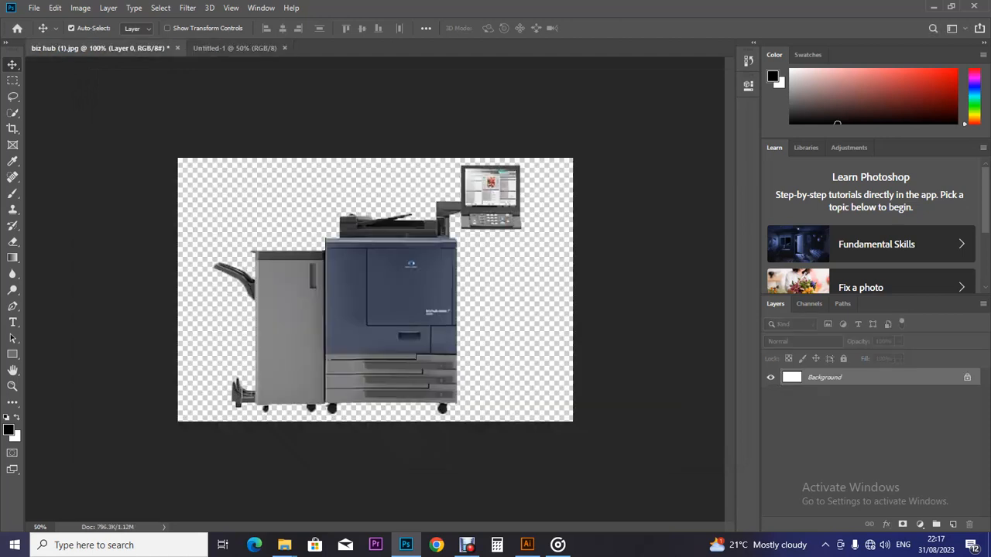
drag(346, 266, 322, 272)
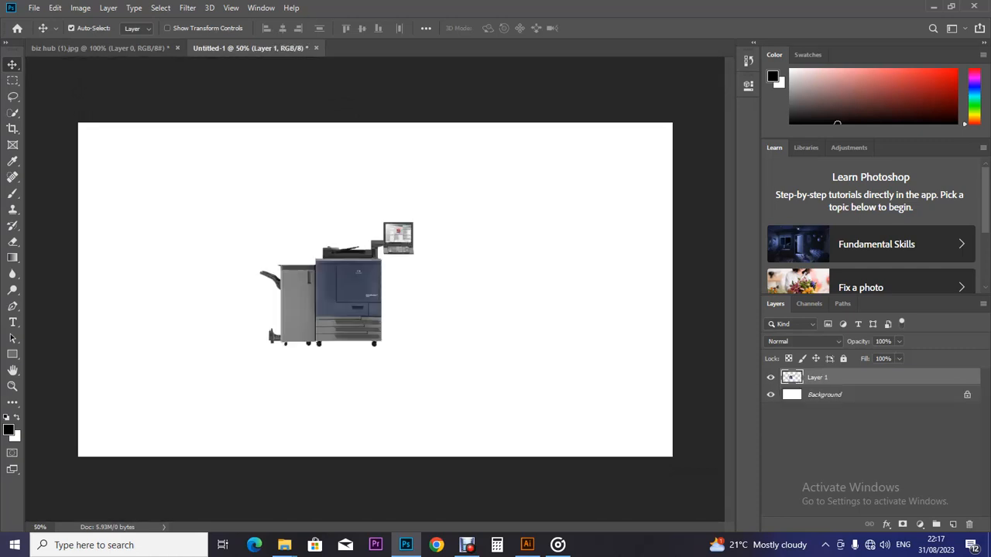
key(ctrl+t)
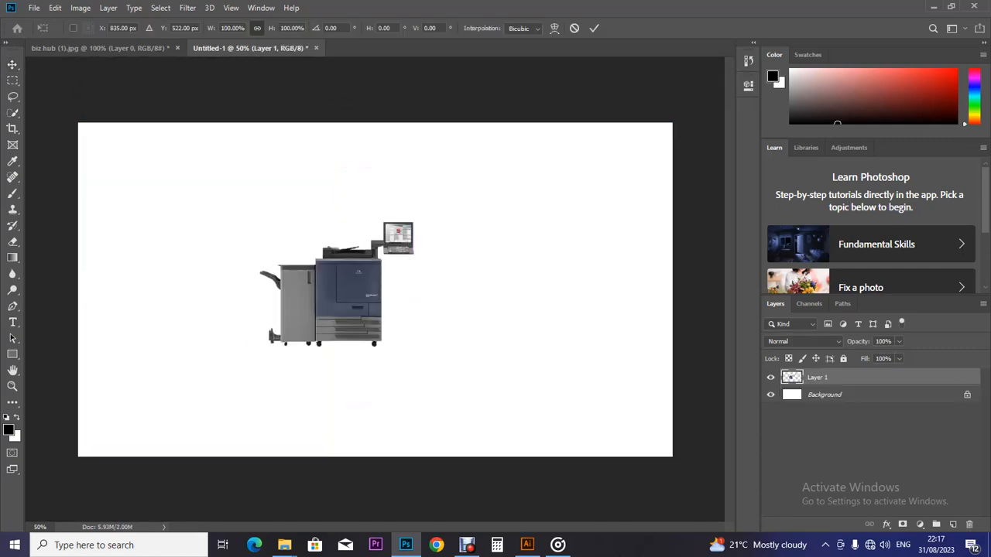
drag(413, 222, 495, 157)
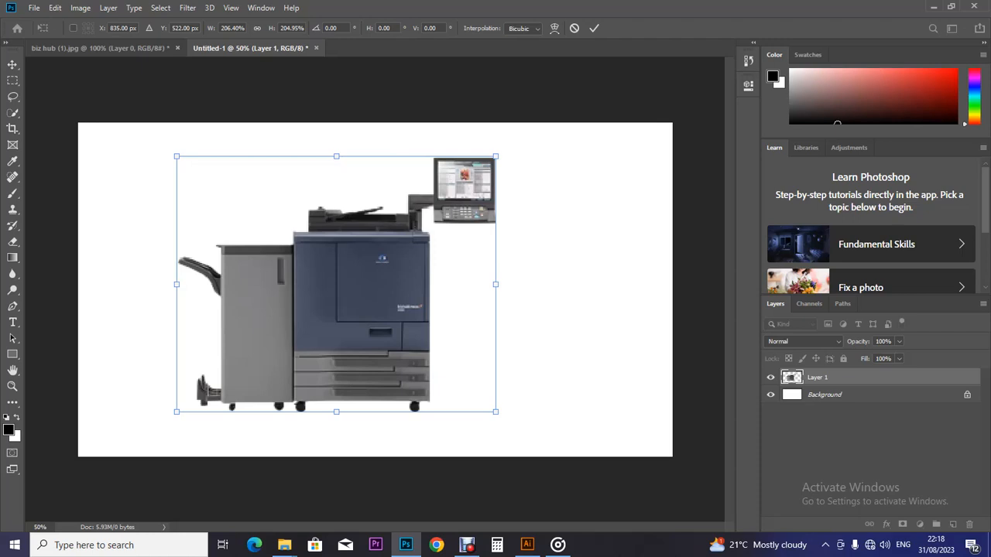
key(Return)
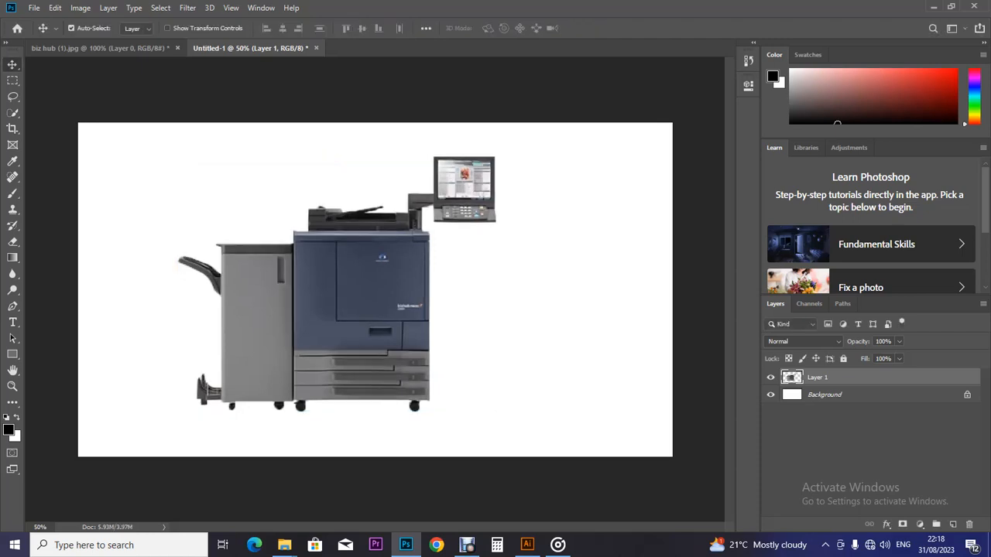
Step: Save Untitled-1 as a PNG named '1' in Desktop > Machines with no bg
click(34, 8)
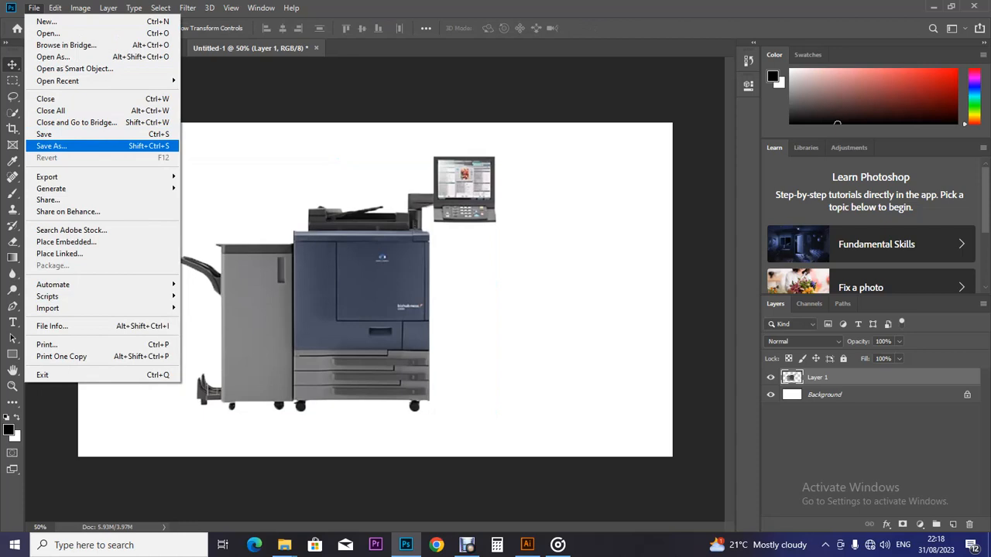
click(51, 146)
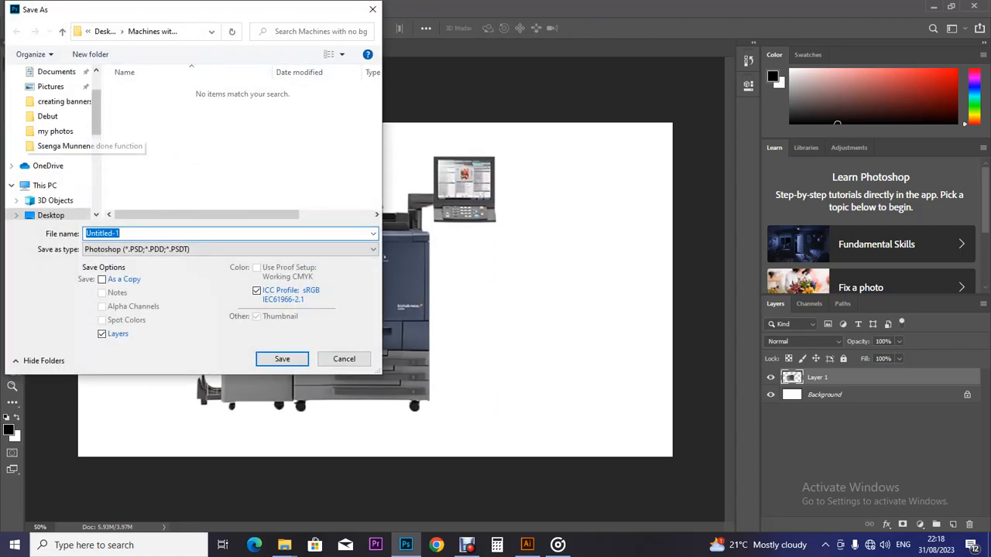
scroll(51, 140, up, 2)
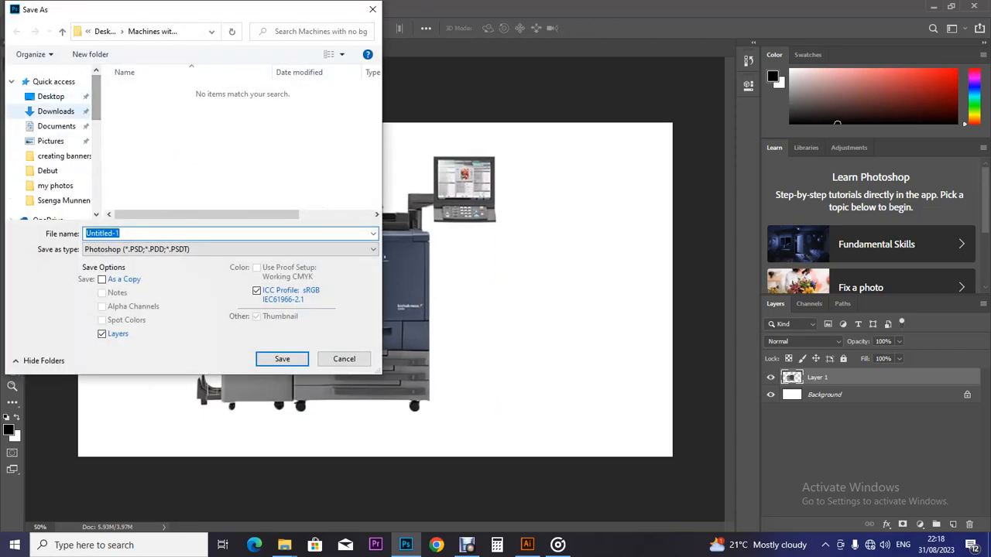
click(52, 97)
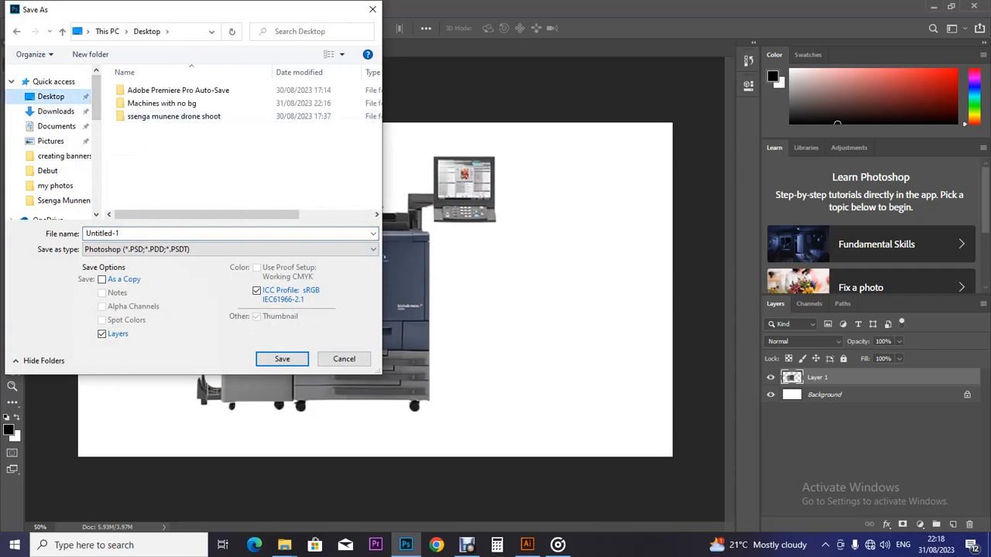
double_click(162, 103)
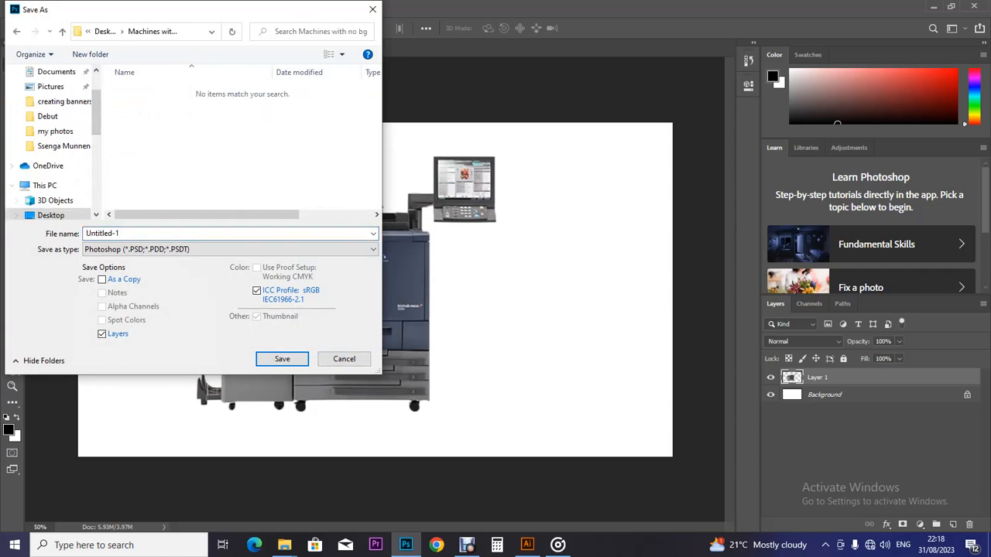
click(232, 249)
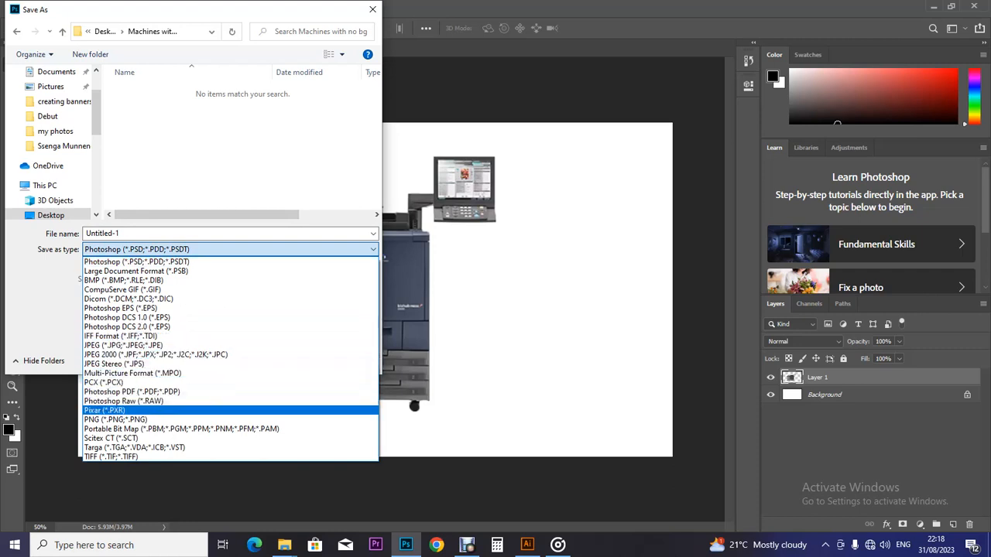
click(114, 418)
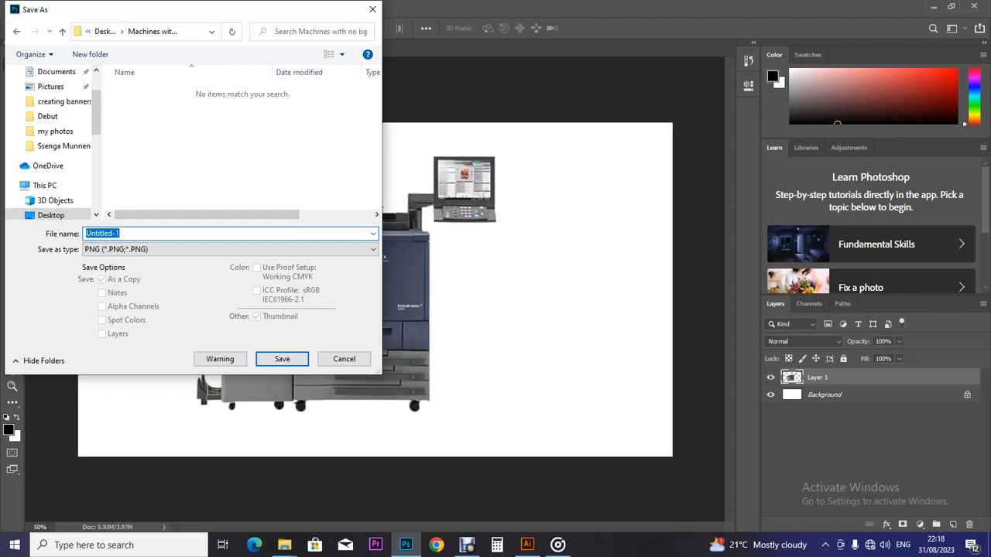
text(1)
key(Return)
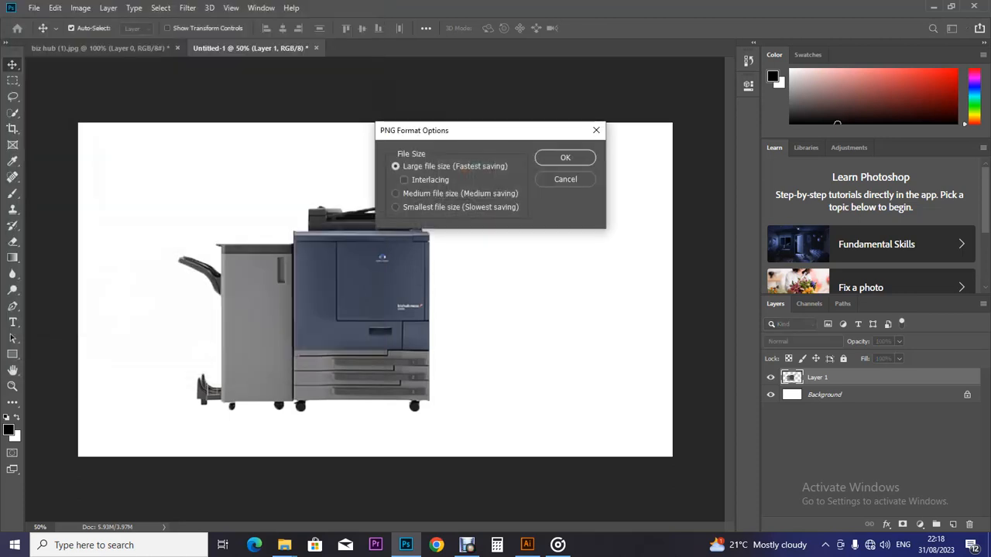
key(Return)
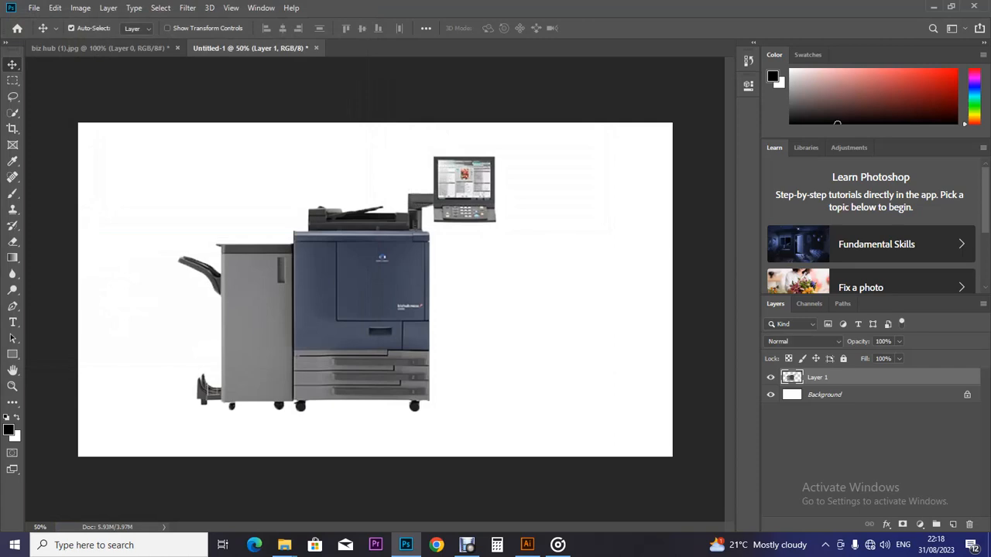
Step: Delete the duplicate biz hub (1) file in Explorer and remove the printer layer from Untitled-1
mouse_move(284, 545)
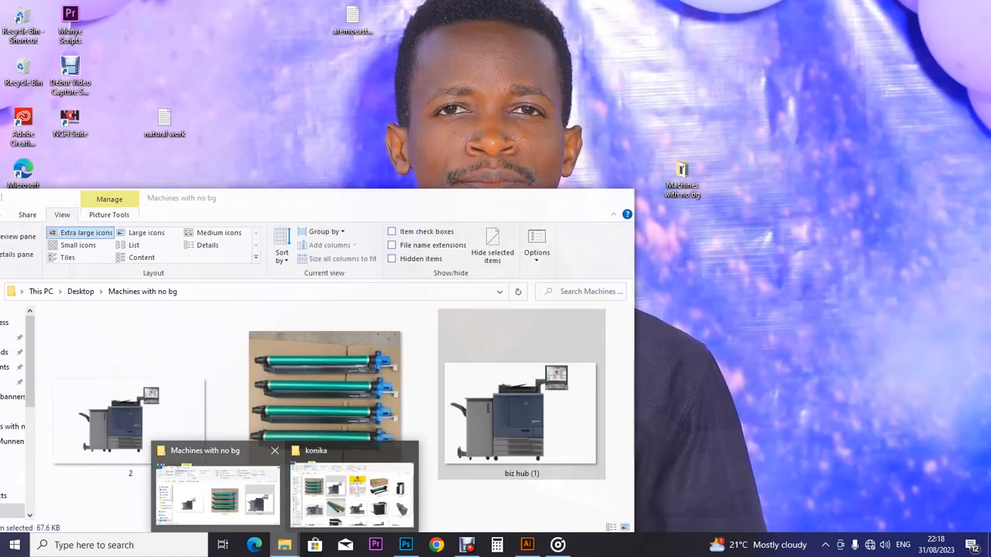
click(216, 492)
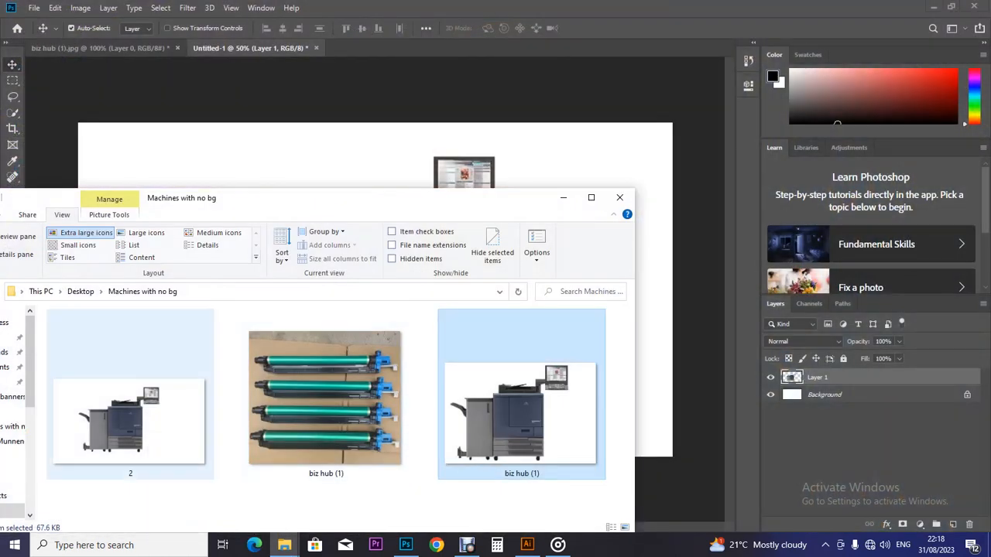
right_click(466, 391)
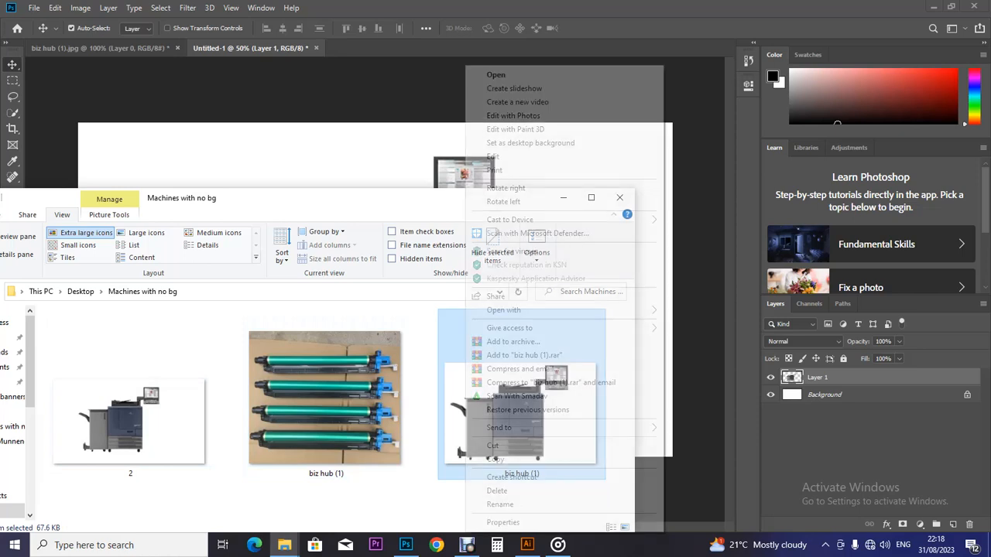
click(497, 490)
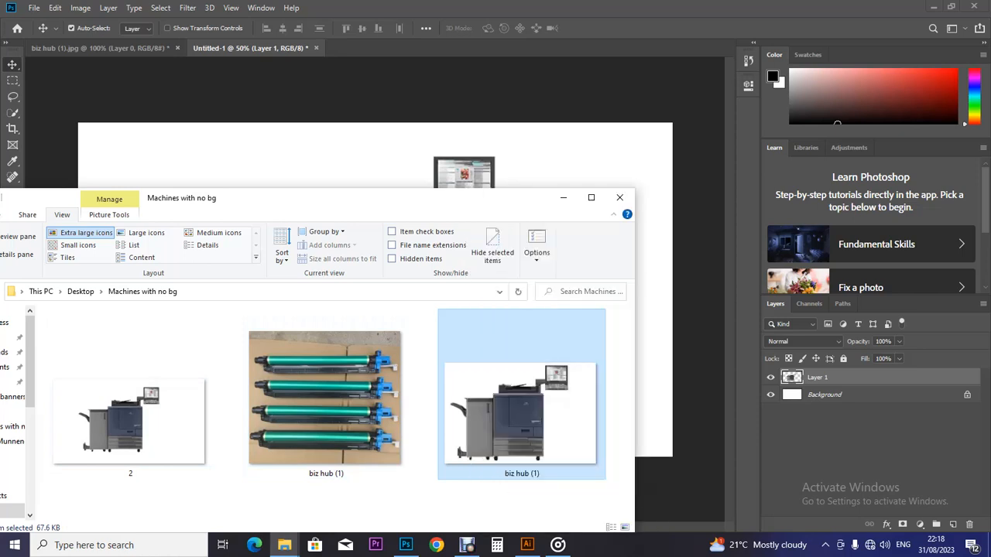
click(563, 198)
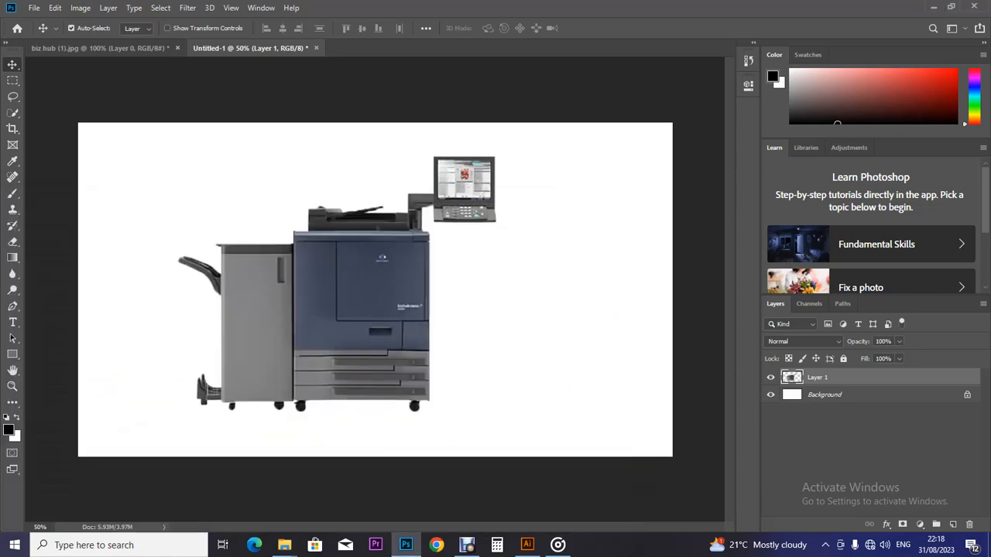
key(Delete)
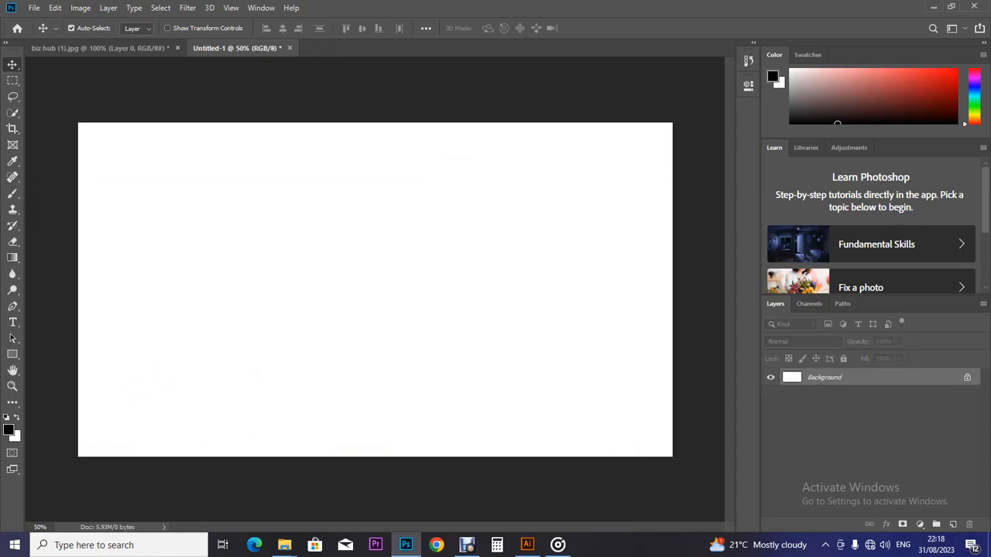
Step: Draw two trial rectangles, then delete them and restore the white Background
click(13, 355)
drag(79, 123, 370, 363)
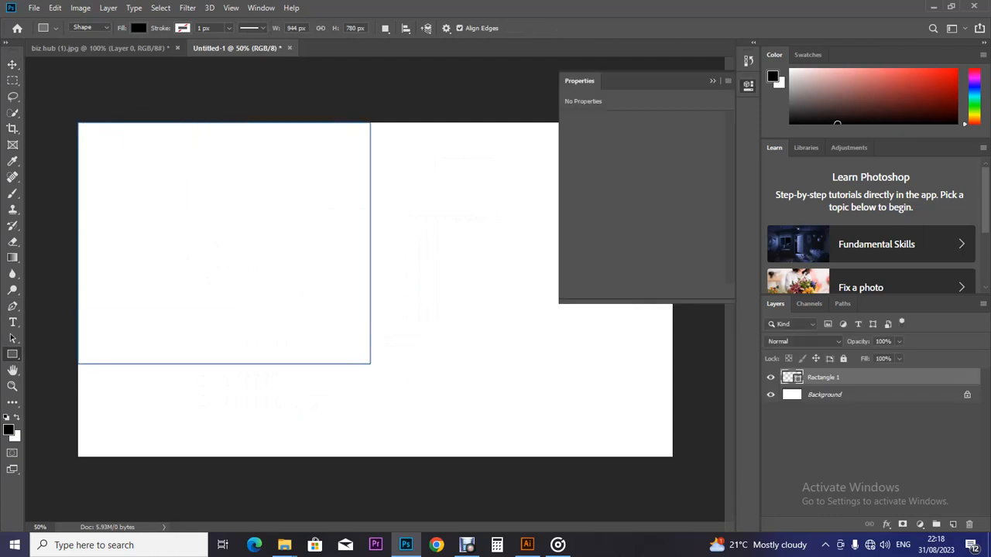
drag(370, 364, 612, 422)
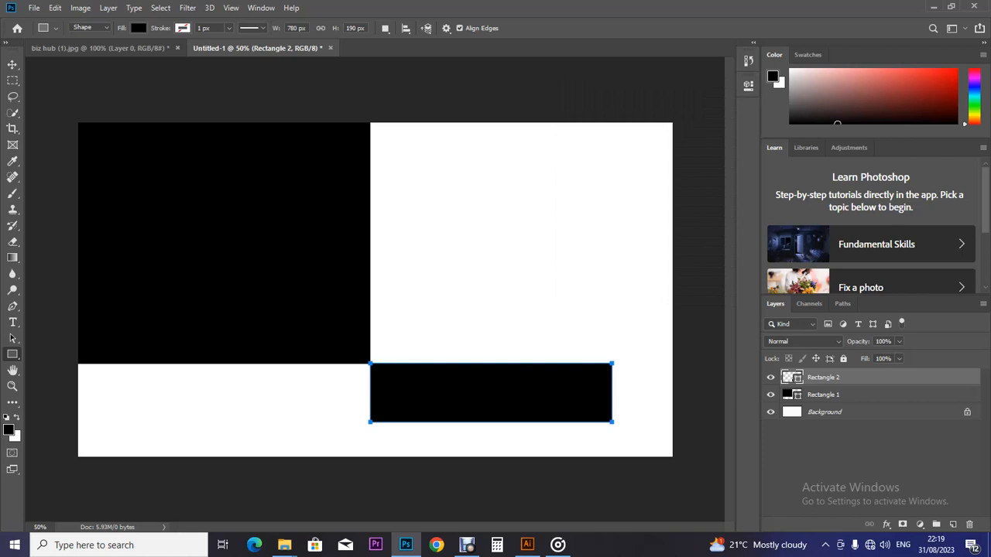
key(v)
click(224, 243)
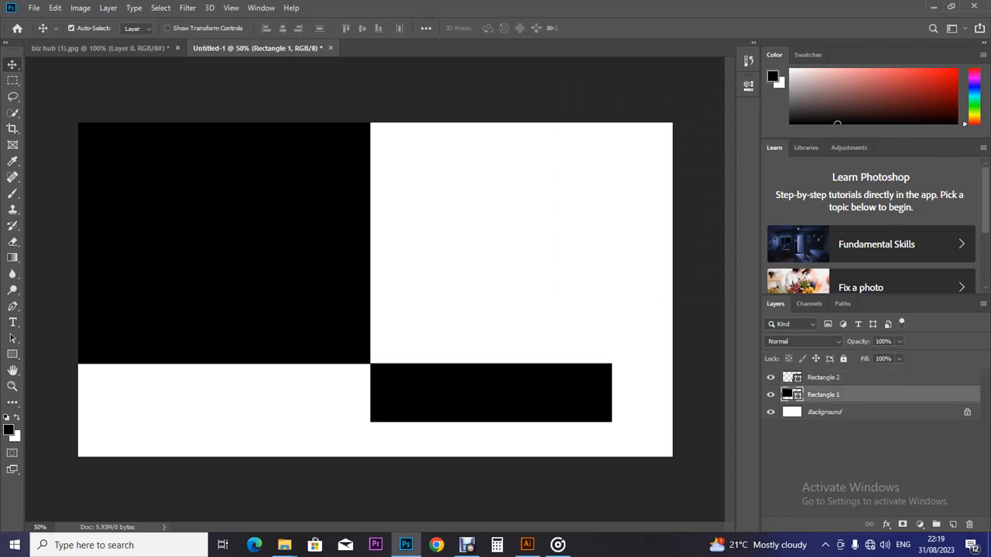
key(Delete)
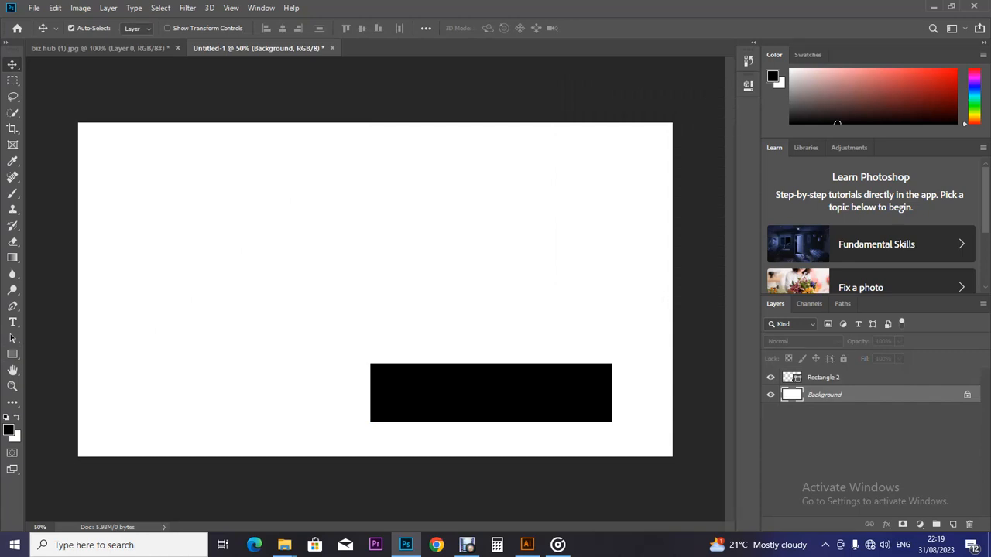
key(Delete)
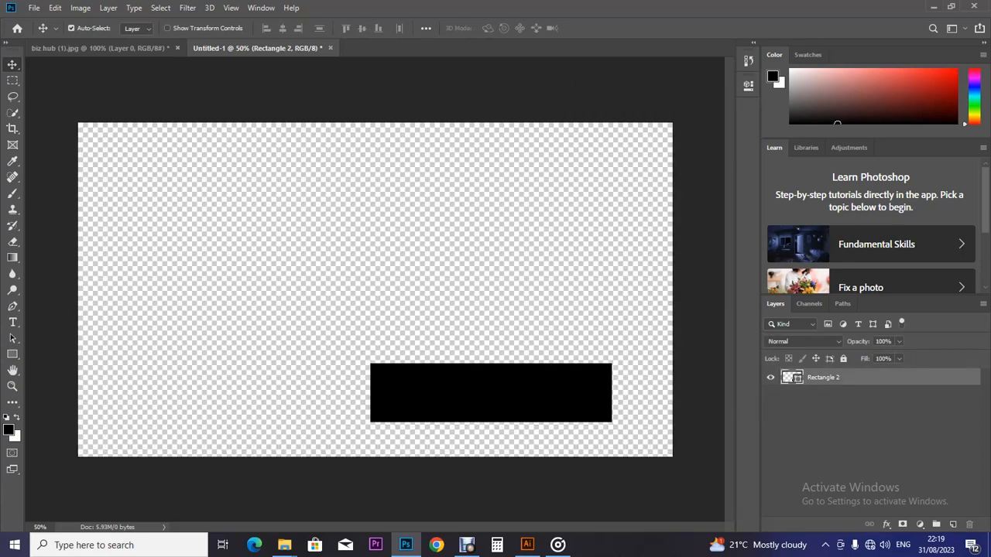
key(ctrl+z)
key(ctrl+z)
key(ctrl+z)
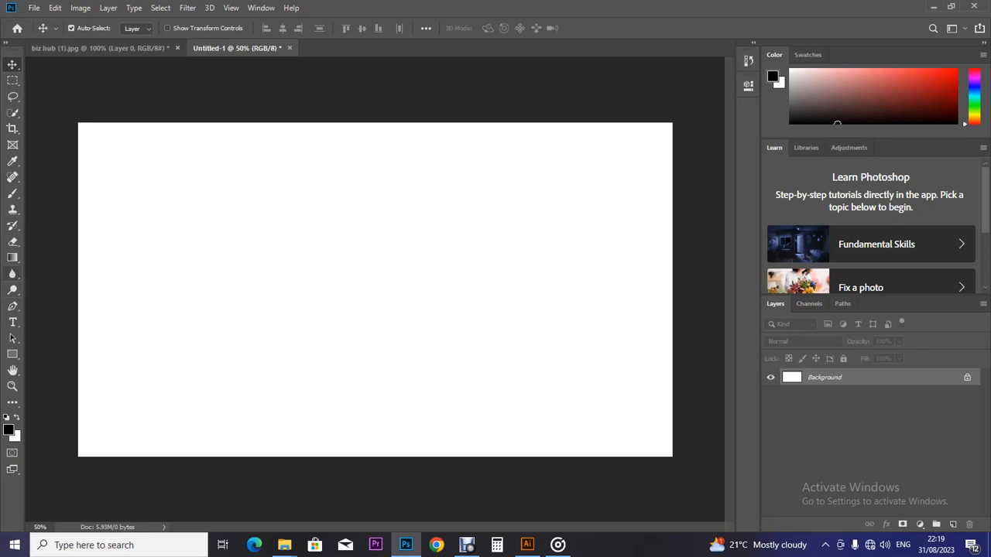
Step: Draw a black Rectangle 1 covering the entire canvas
click(13, 354)
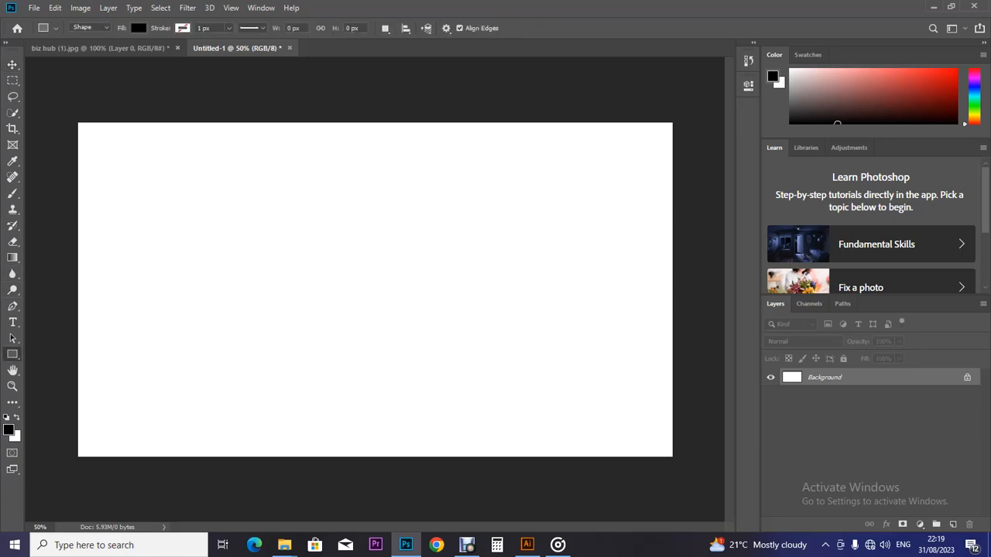
mouse_move(78, 123)
mouse_down()
mouse_move(99, 126)
mouse_move(453, 338)
mouse_move(554, 376)
mouse_up()
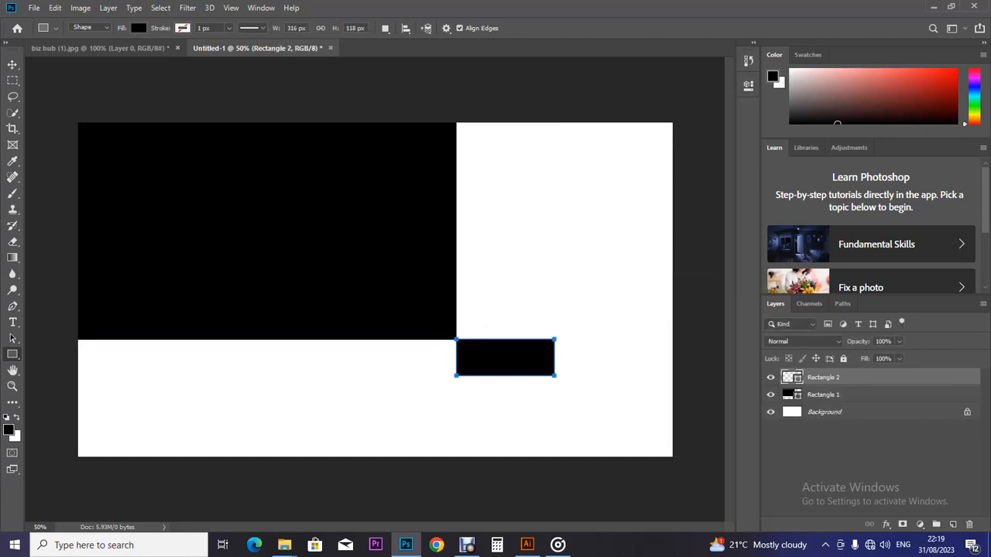
key(ctrl+z)
key(ctrl+z)
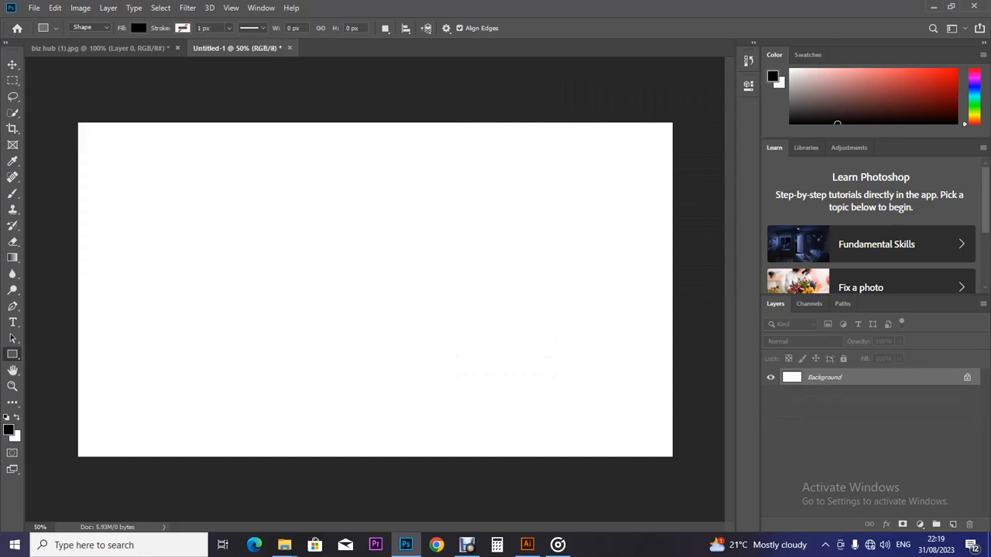
drag(78, 123, 672, 456)
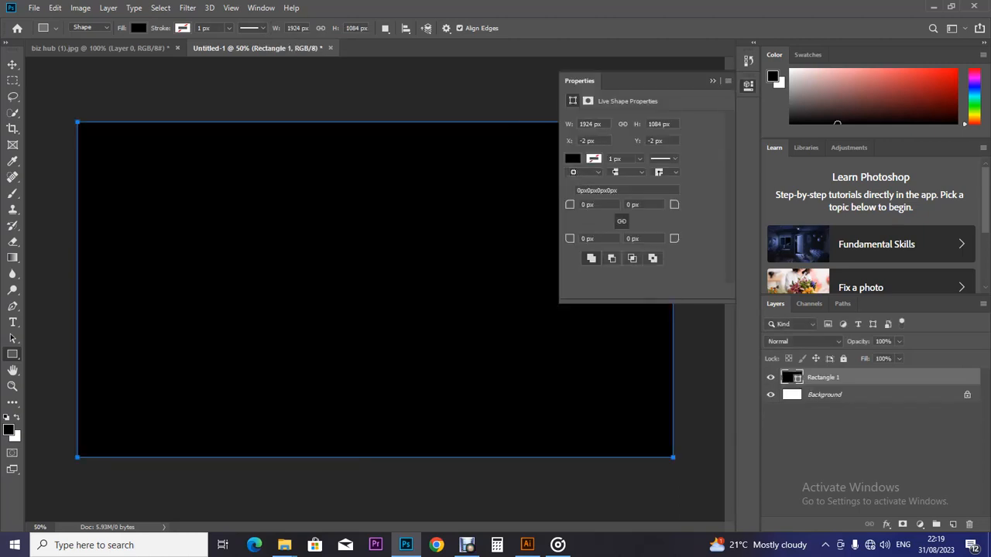
Step: Fill the full-canvas rectangle with yellow
click(572, 158)
click(586, 237)
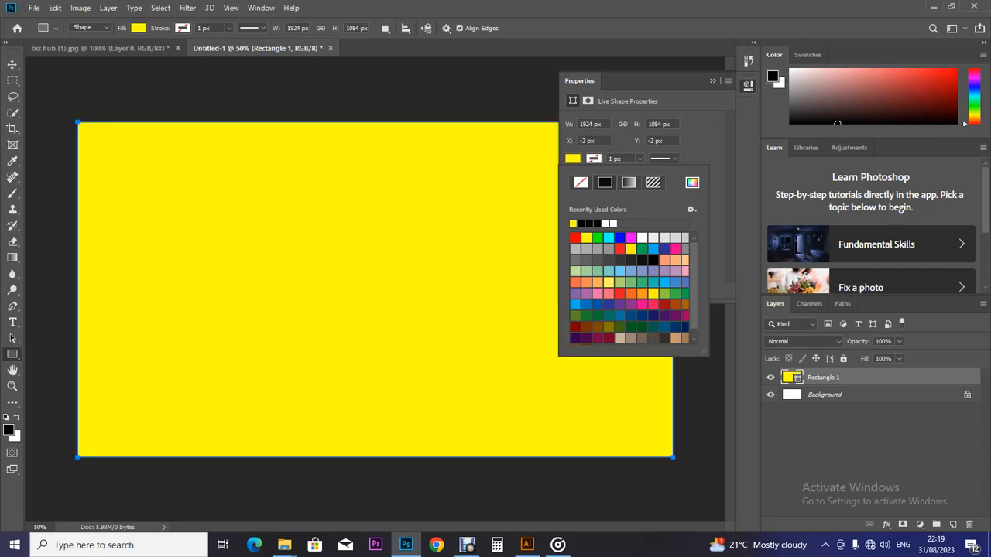
click(12, 64)
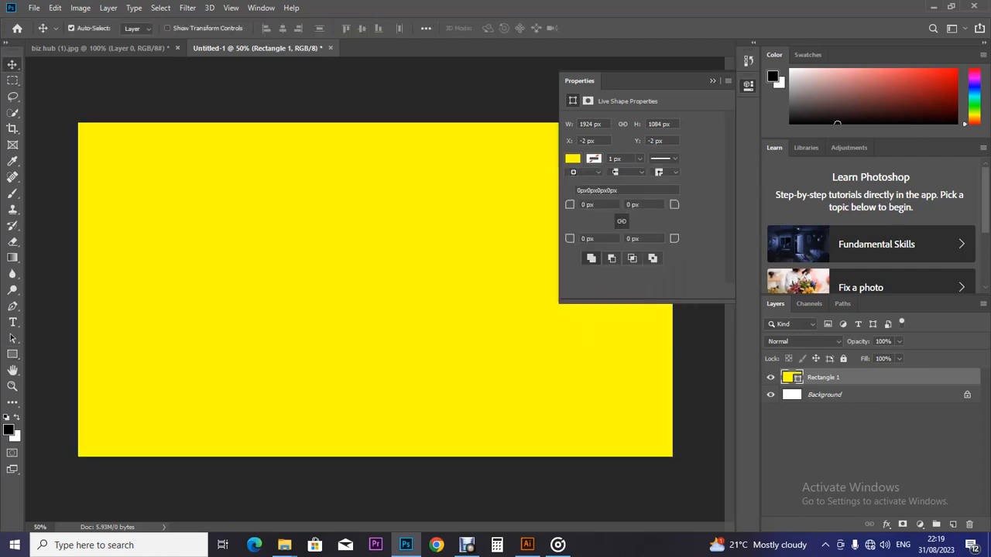
Step: Place printer image 2 from Explorer, scale it down, then delete that layer
mouse_move(284, 545)
click(225, 495)
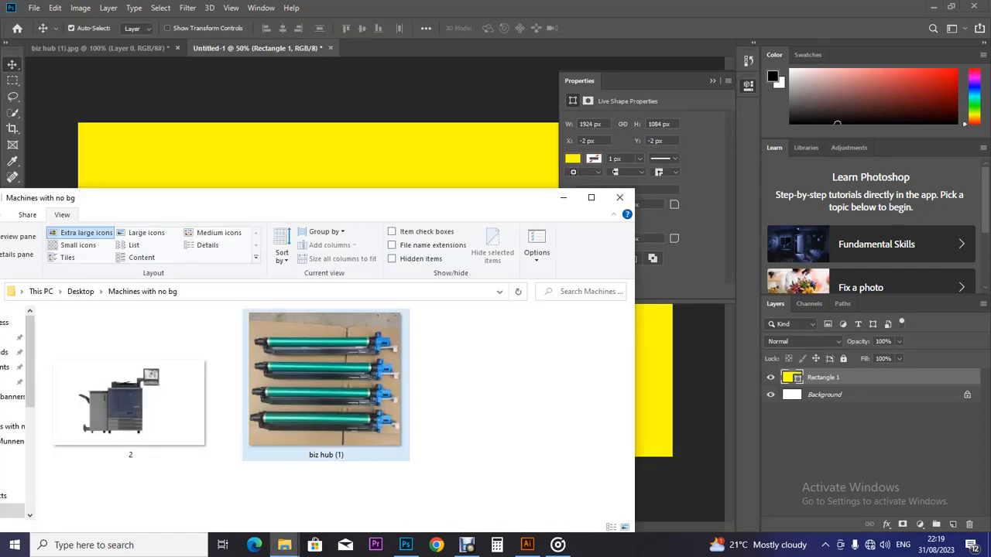
drag(130, 403, 372, 310)
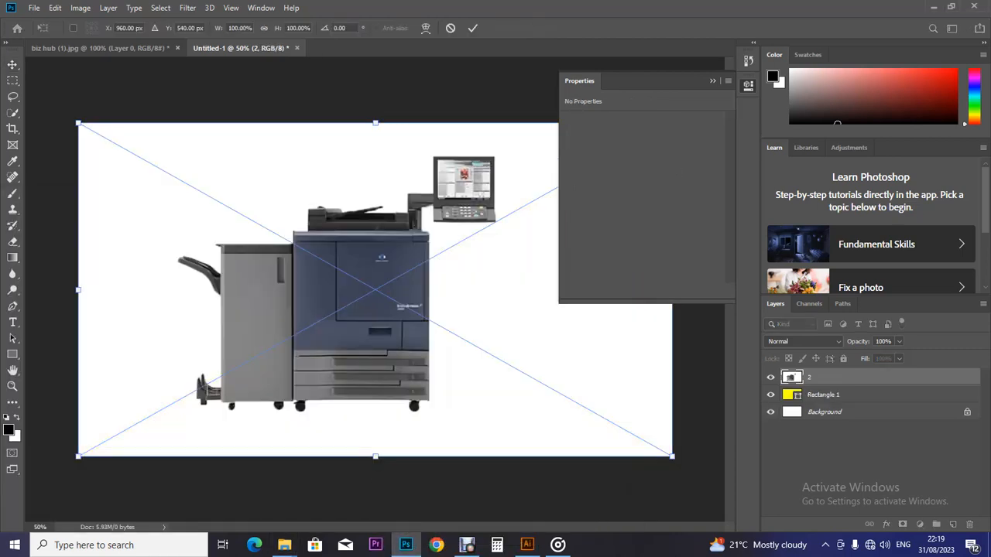
key(ctrl+minus)
key(ctrl+minus)
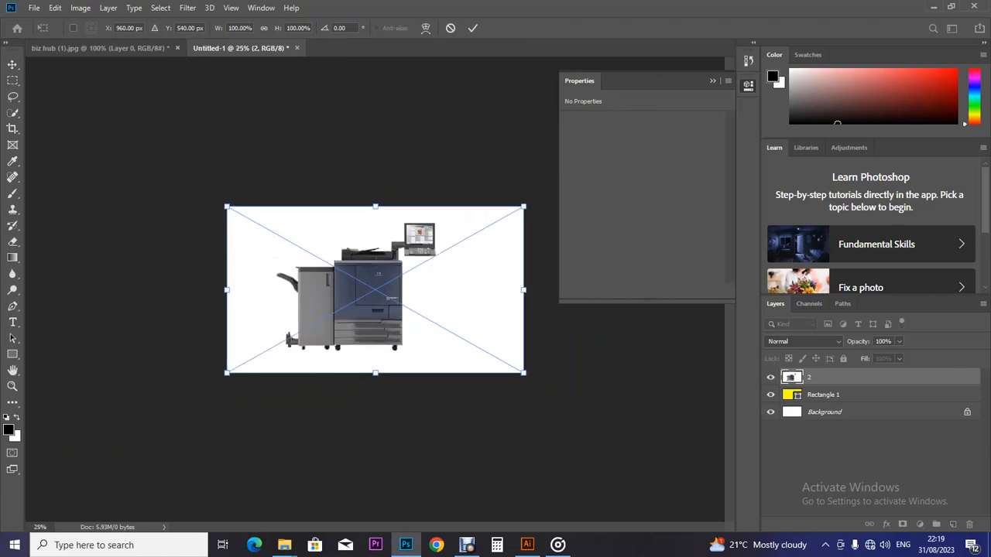
drag(523, 207, 472, 230)
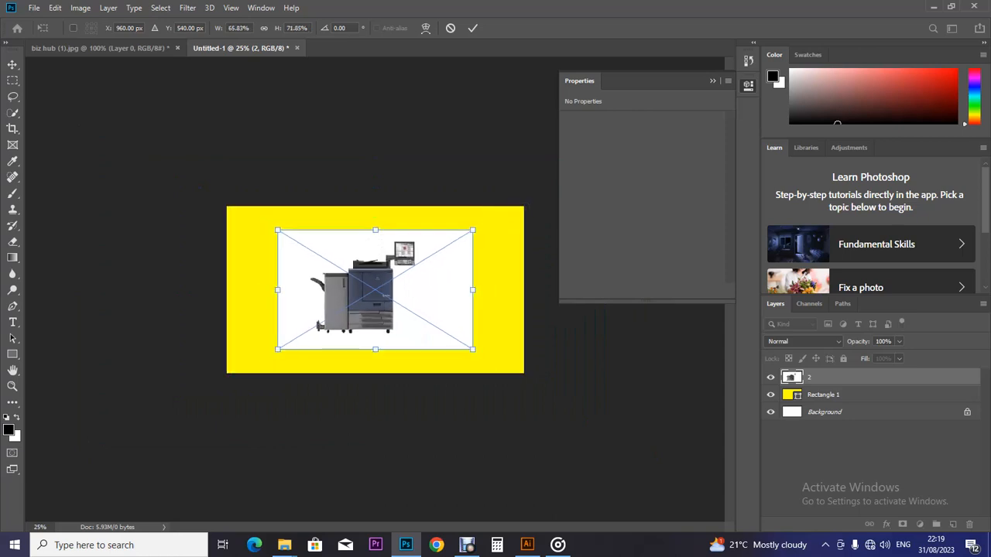
key(Return)
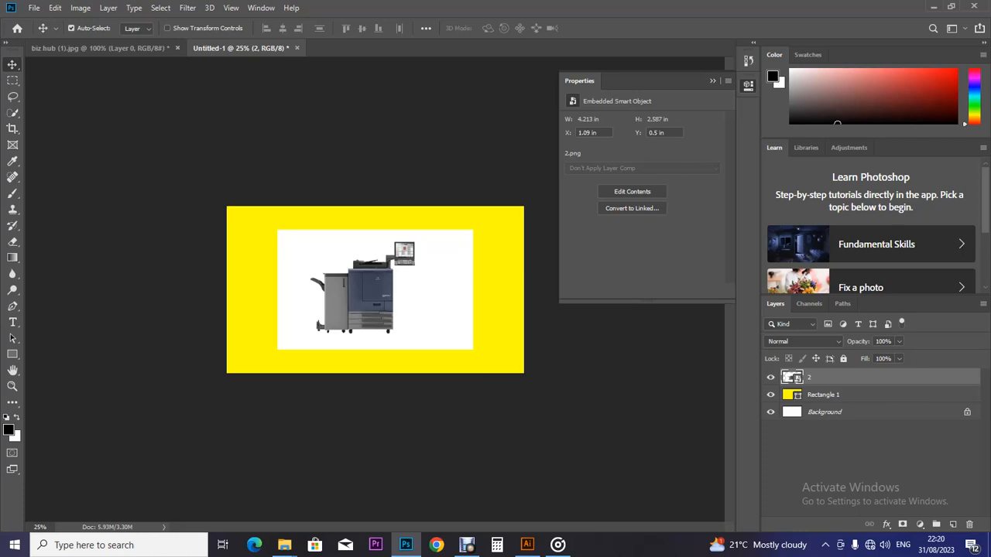
key(ctrl)
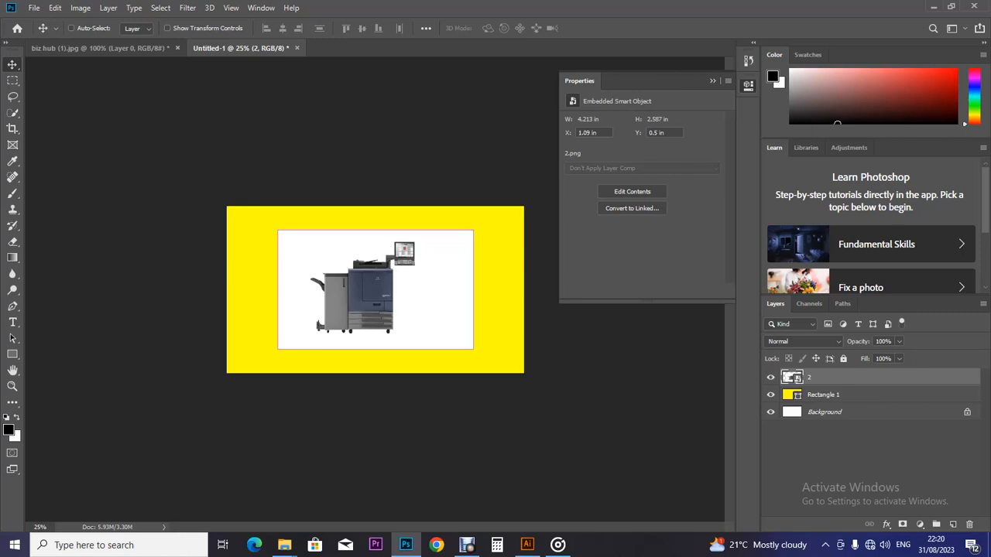
key(Delete)
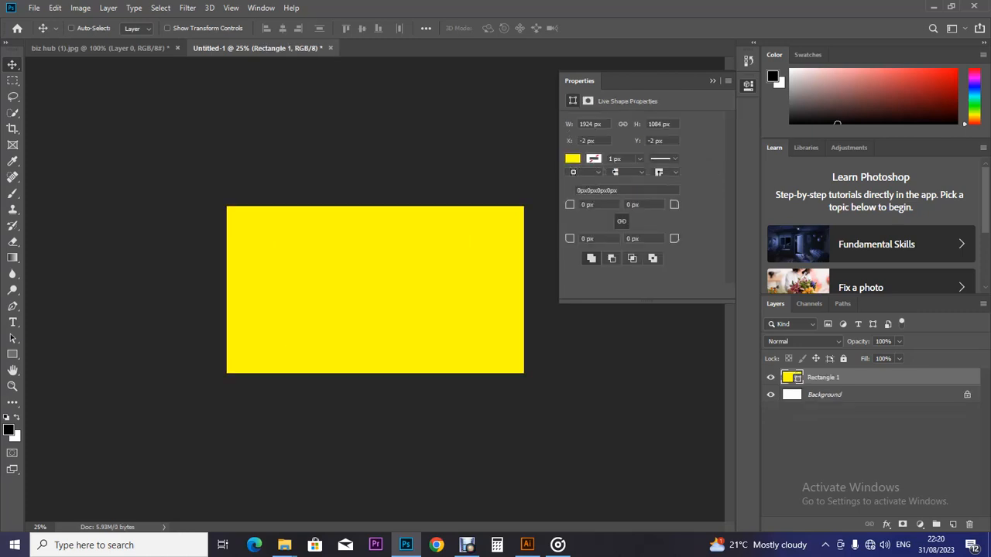
Step: Undo back past the yellow rectangle to the state holding the printer Layer 1
key(ctrl+z)
key(ctrl+shift+z)
key(ctrl+z)
key(ctrl+shift+z)
key(ctrl+z)
key(ctrl+shift+z)
key(ctrl+z)
key(ctrl+shift+z)
key(ctrl+z)
key(ctrl+z)
key(ctrl+z)
key(ctrl+z)
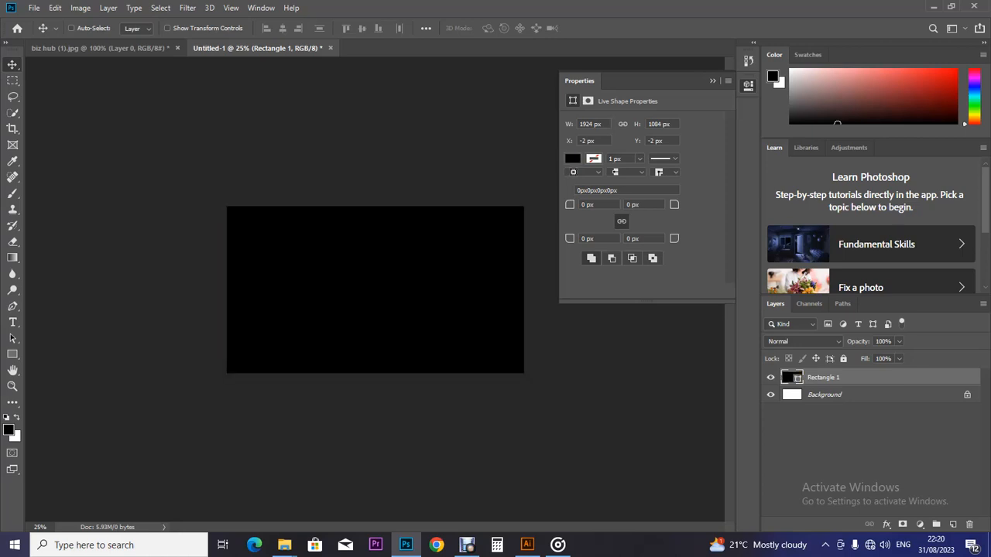
key(ctrl+z)
key(ctrl+z)
key(ctrl+z)
key(ctrl+z)
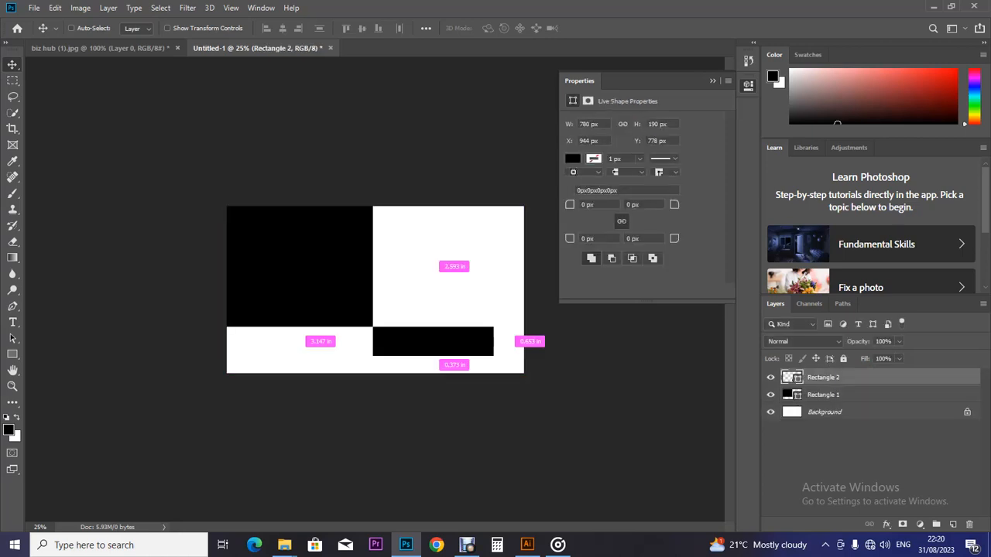
key(ctrl+z)
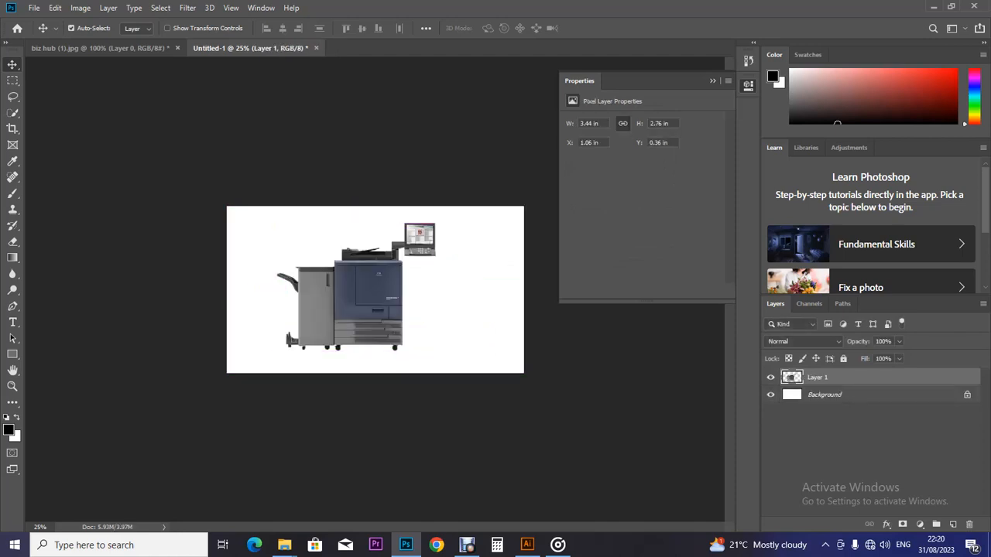
Step: Unlock the white Background into Layer 0 and delete it, leaving the printer on transparency
click(844, 395)
click(967, 395)
double_click(898, 395)
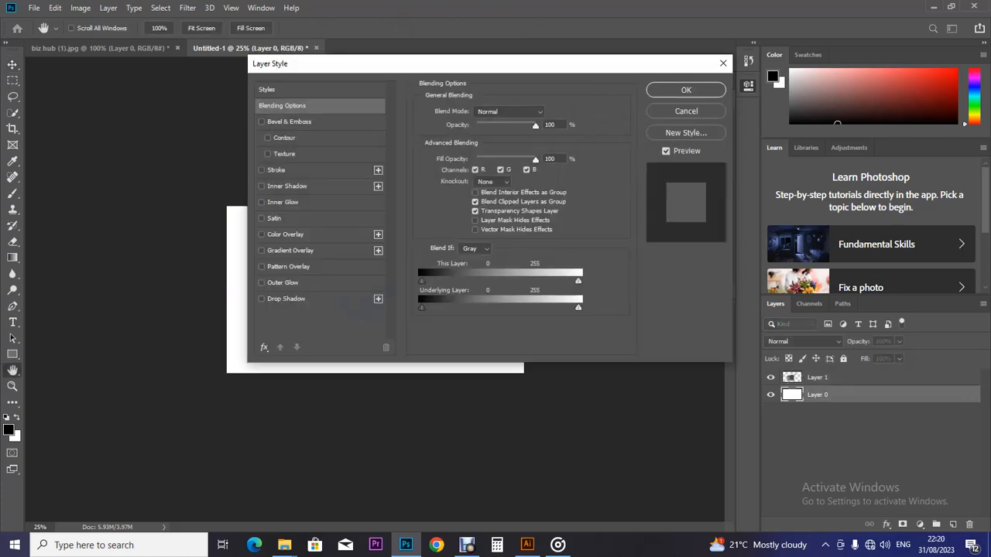
click(686, 111)
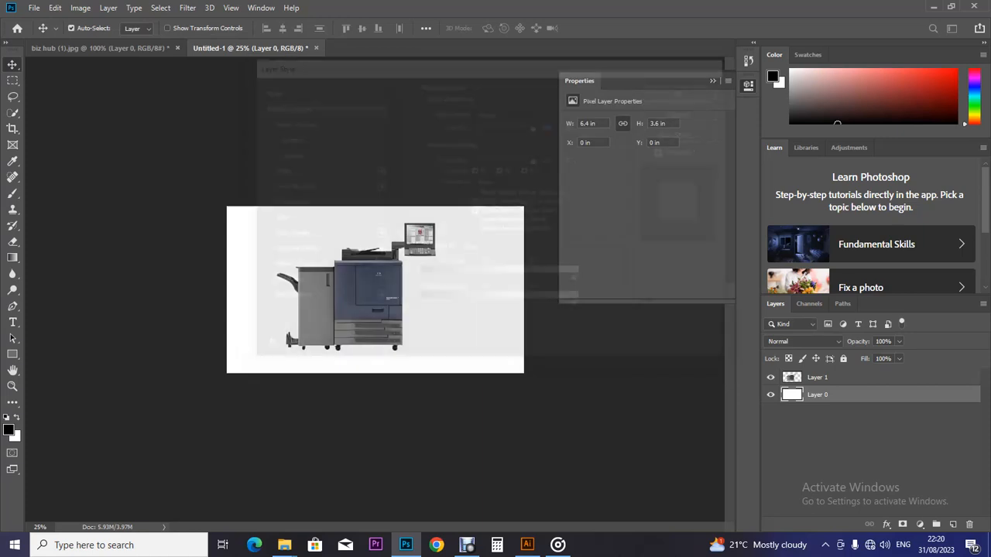
key(Delete)
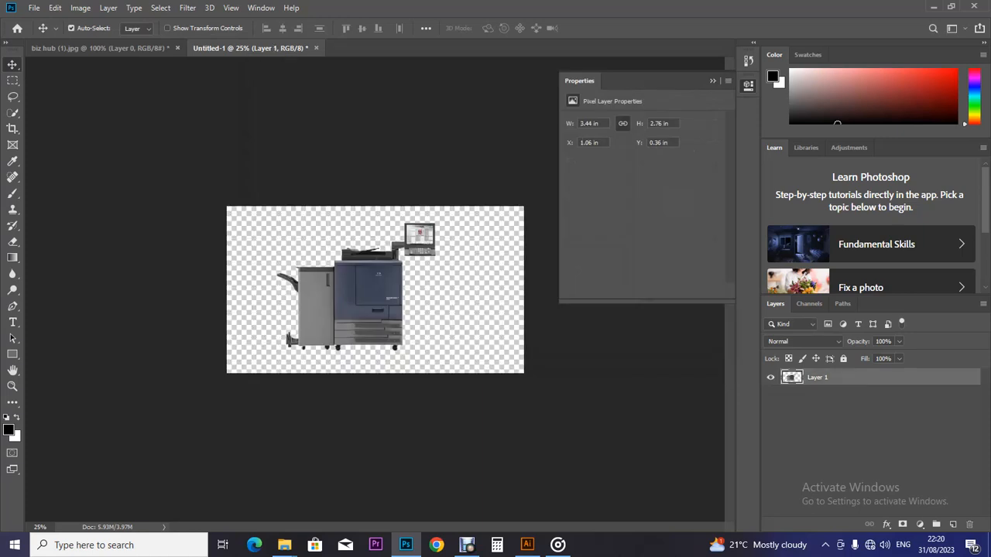
click(34, 7)
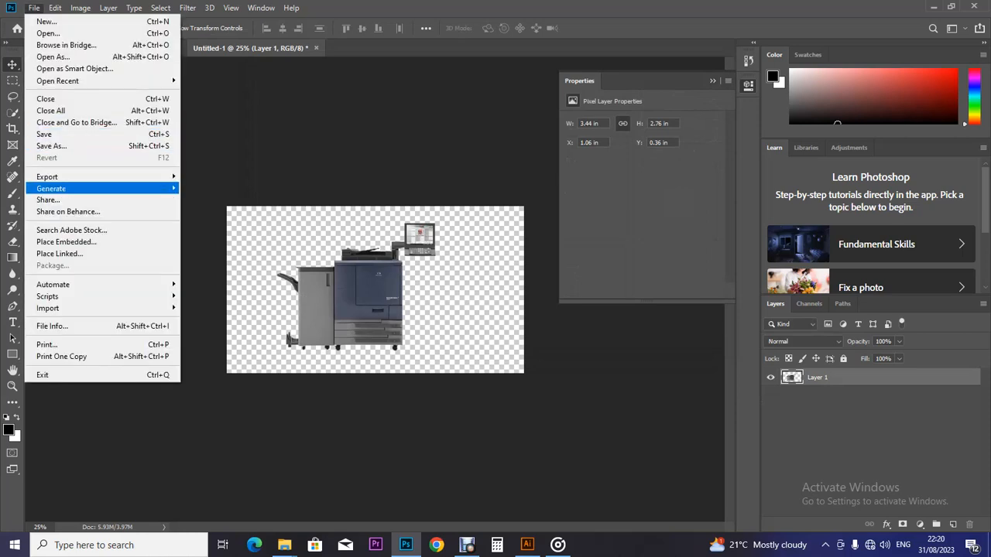
Step: Save the cutout as PNG file '2' in Machines with no bg, replacing the existing copy
click(51, 146)
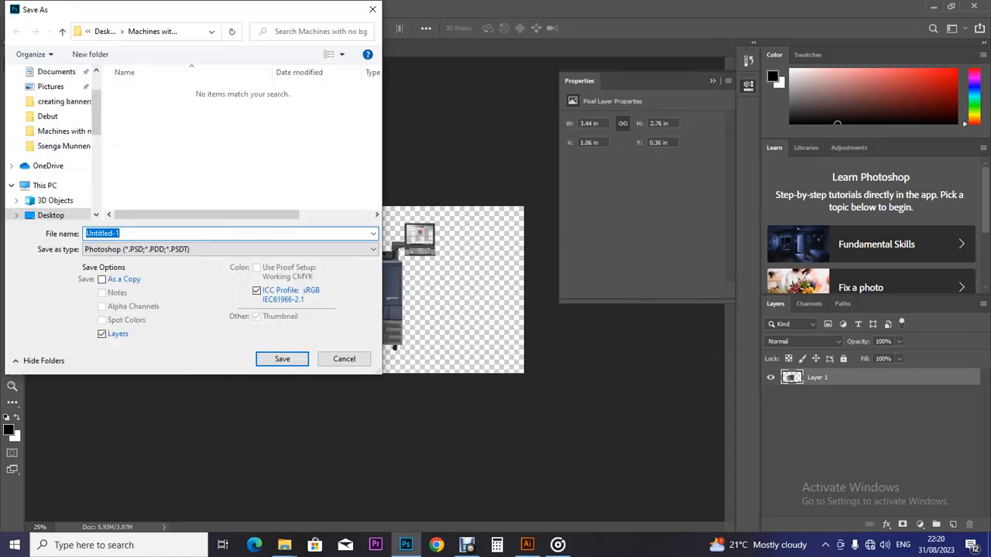
click(203, 249)
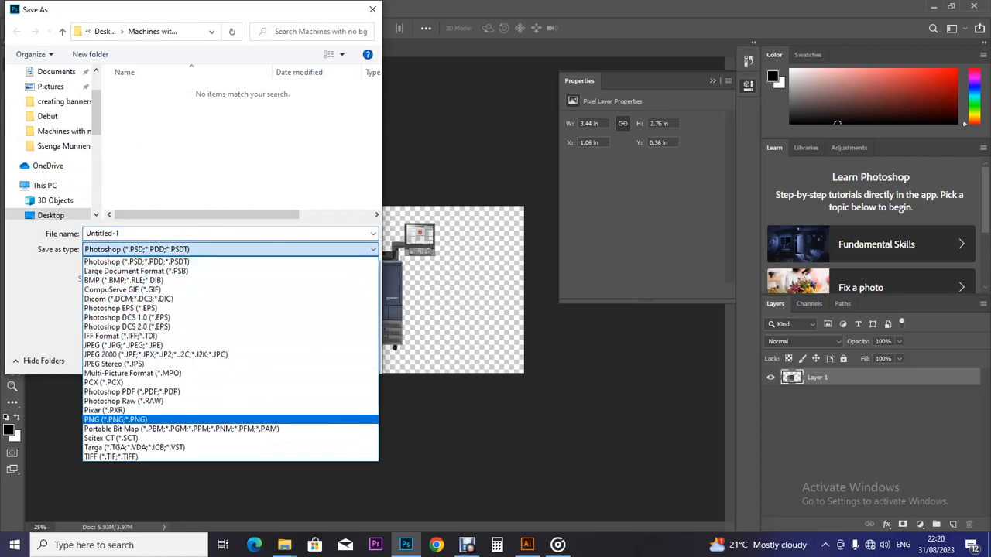
click(116, 419)
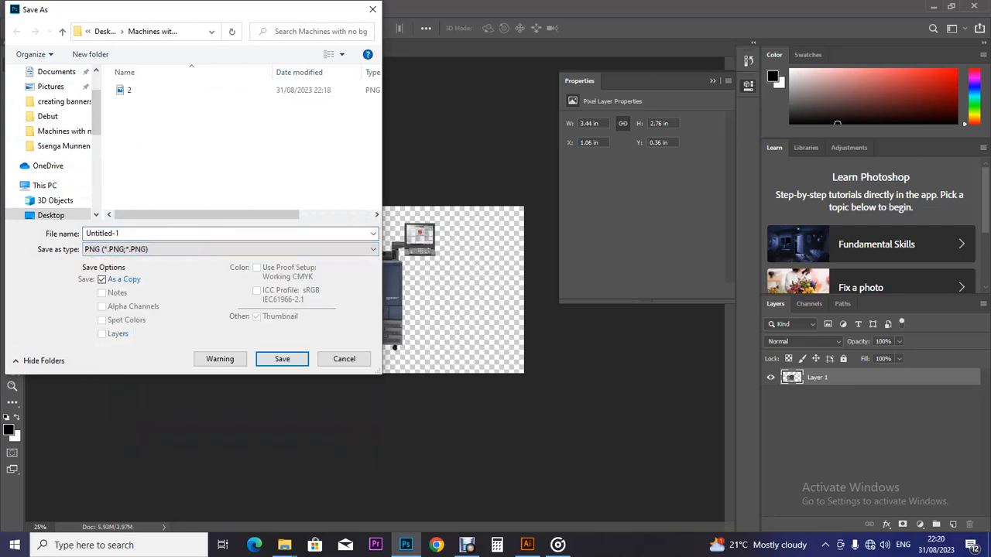
click(130, 91)
click(281, 359)
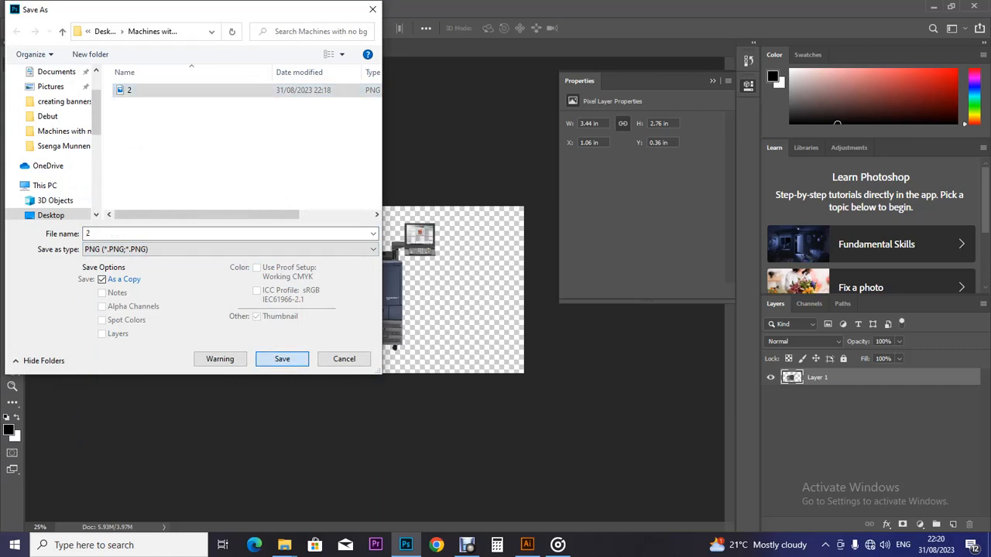
click(524, 273)
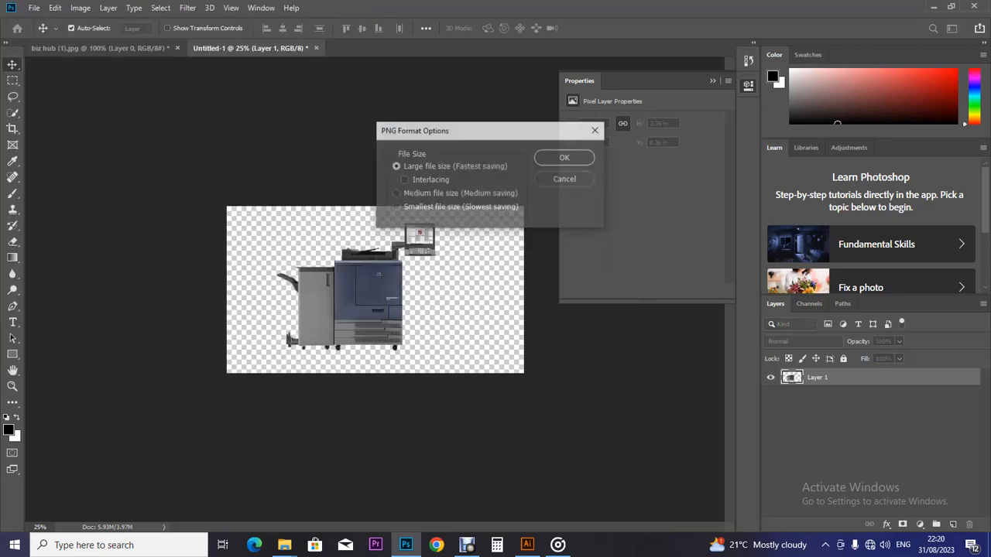
click(565, 158)
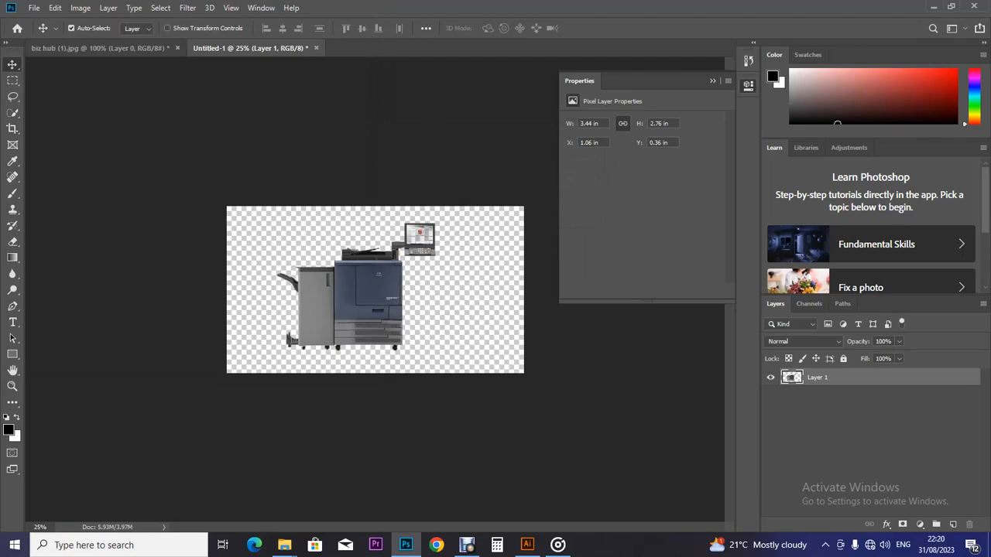
Step: Check the Machines with no bg folder, then close biz hub (1).jpg and Untitled-1 without saving
mouse_move(284, 545)
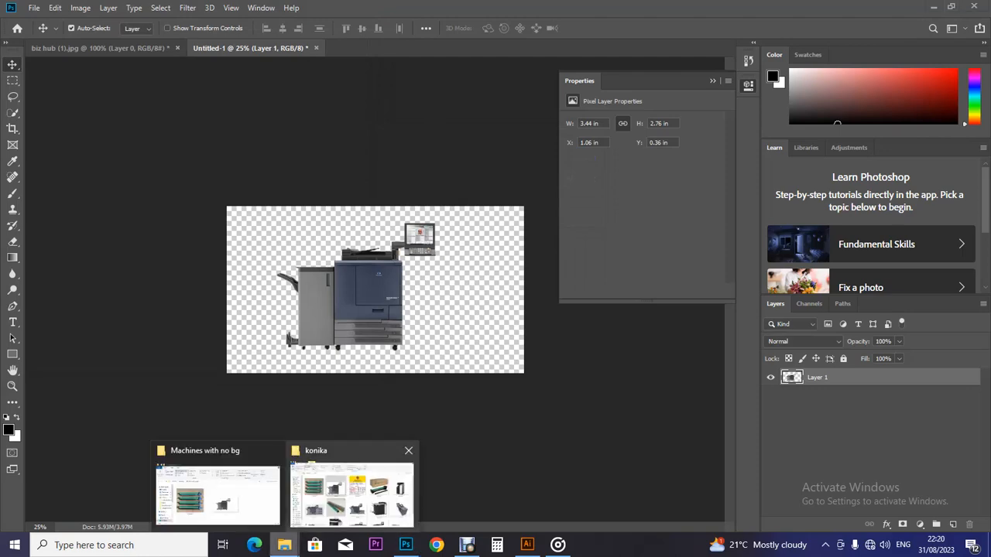
click(217, 491)
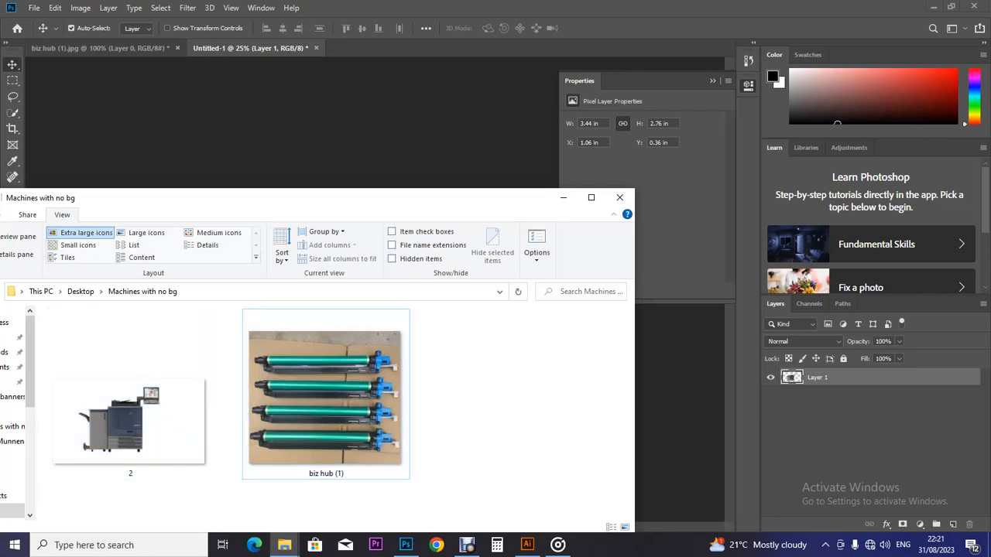
click(101, 48)
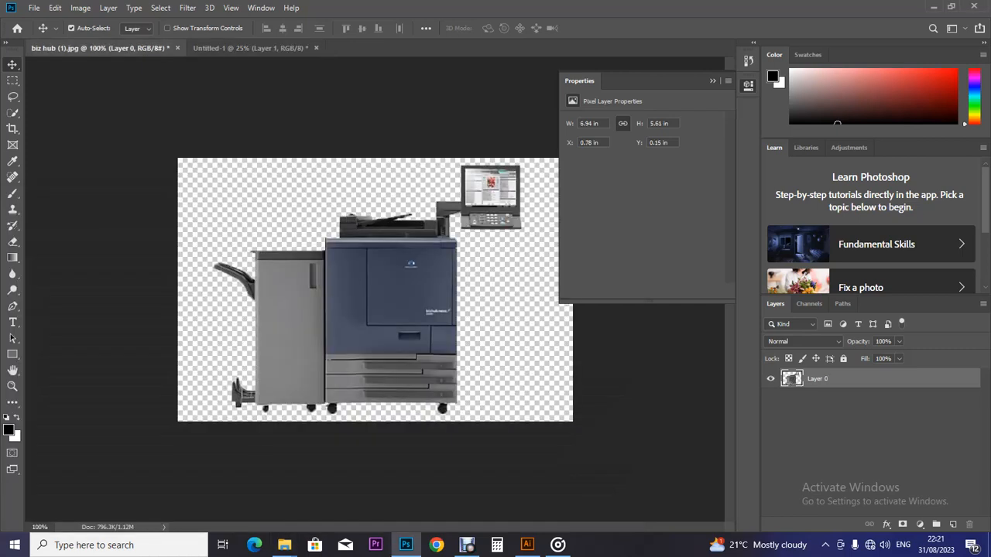
click(177, 48)
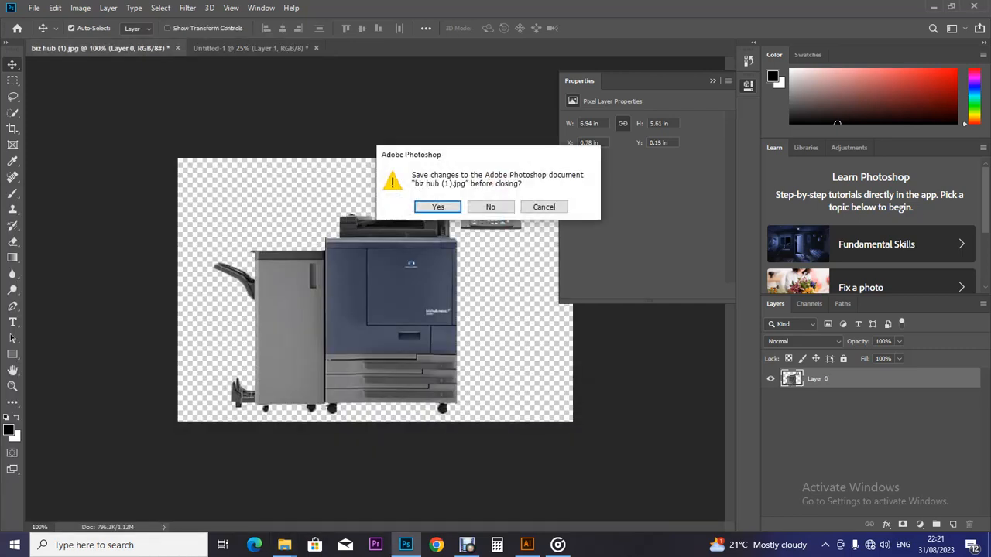
click(490, 206)
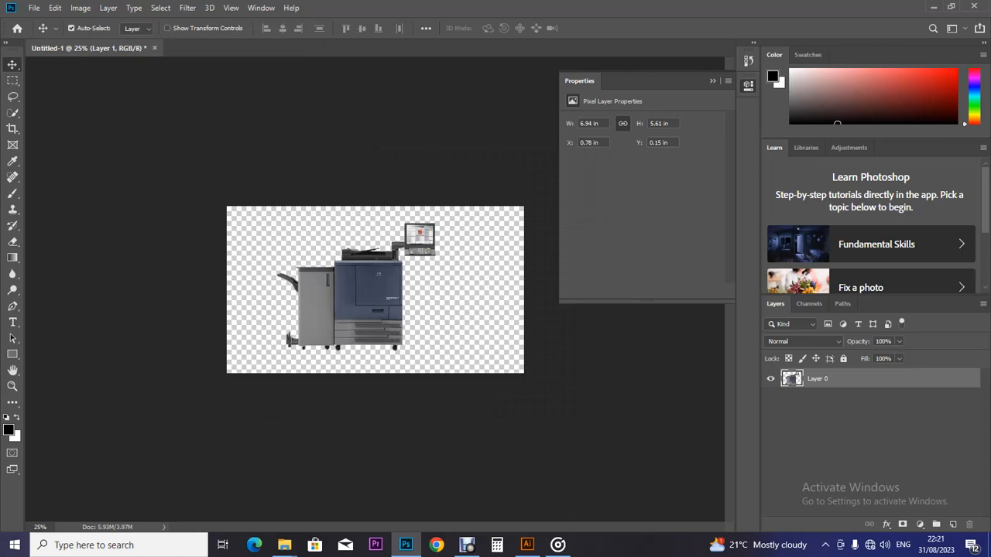
click(154, 48)
click(490, 206)
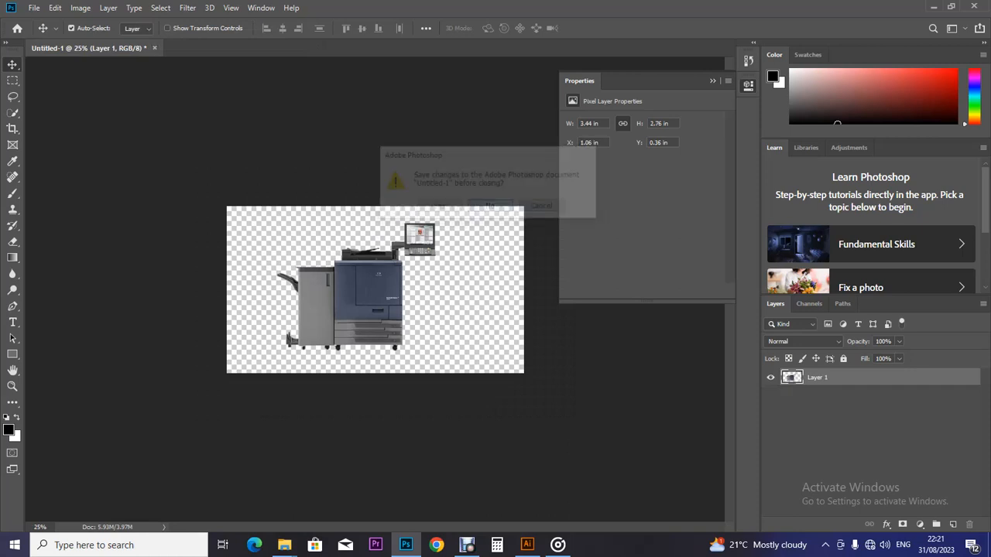
mouse_move(284, 545)
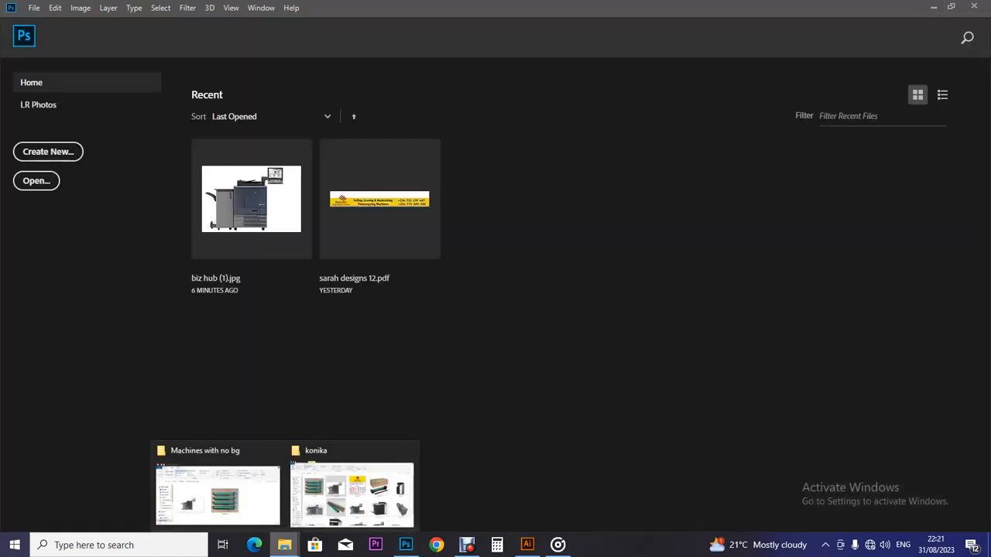
click(353, 488)
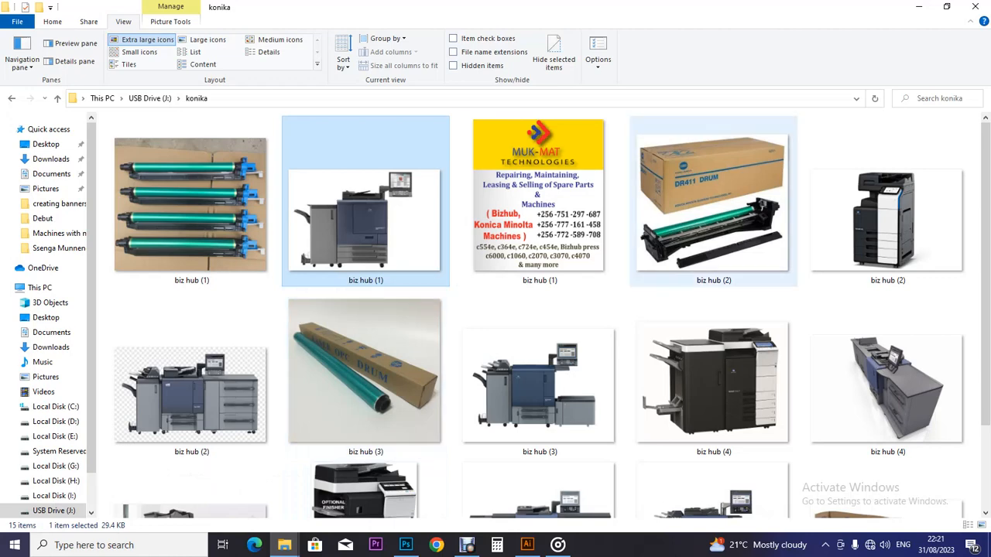
Step: Copy the biz hub (2) drum image file in the konika folder and return to Illustrator
click(712, 213)
right_click(694, 213)
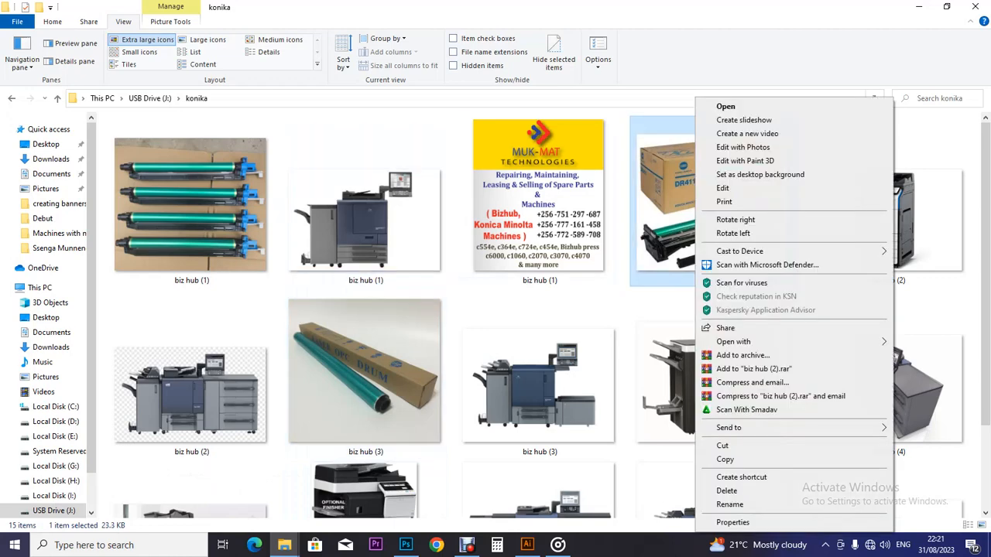
click(725, 460)
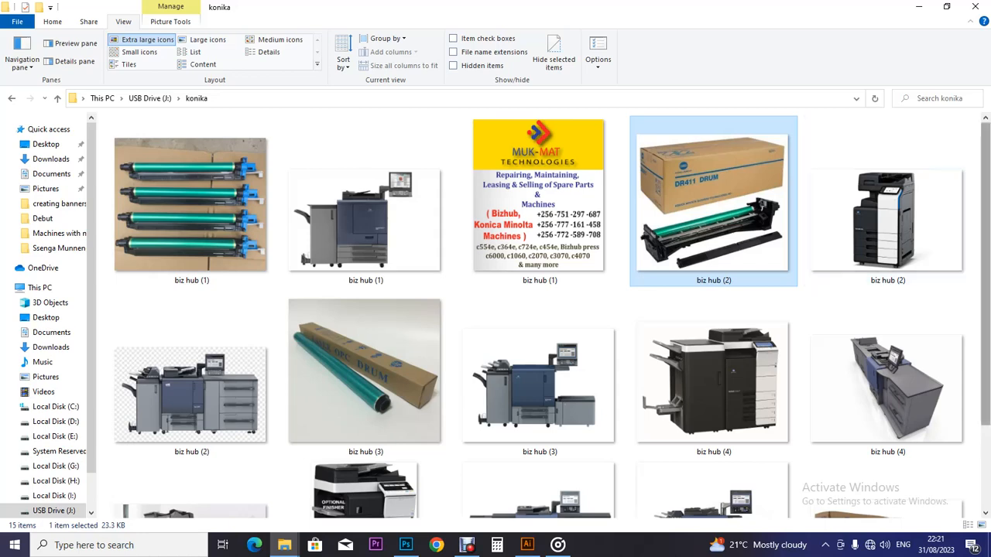
scroll(538, 314, down, 1)
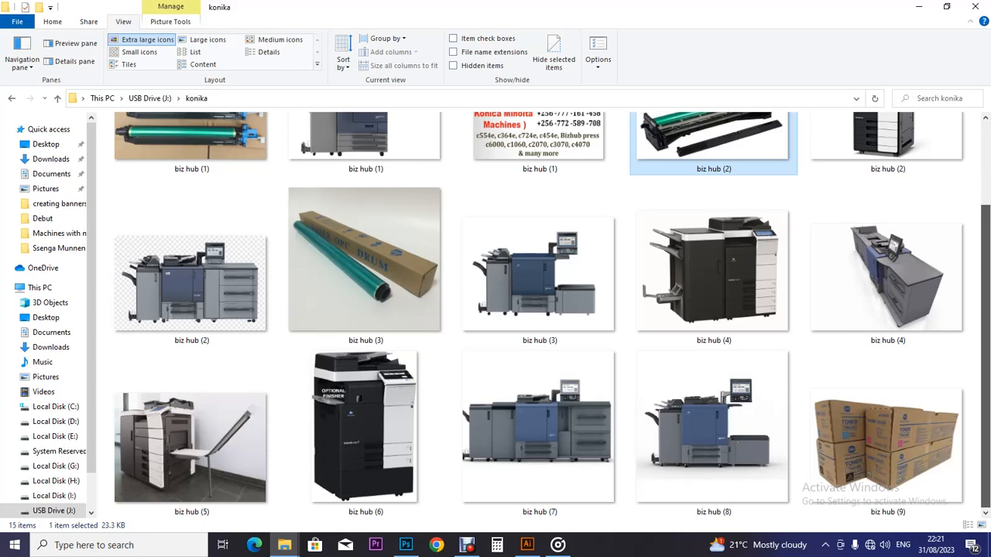
scroll(538, 314, up, 1)
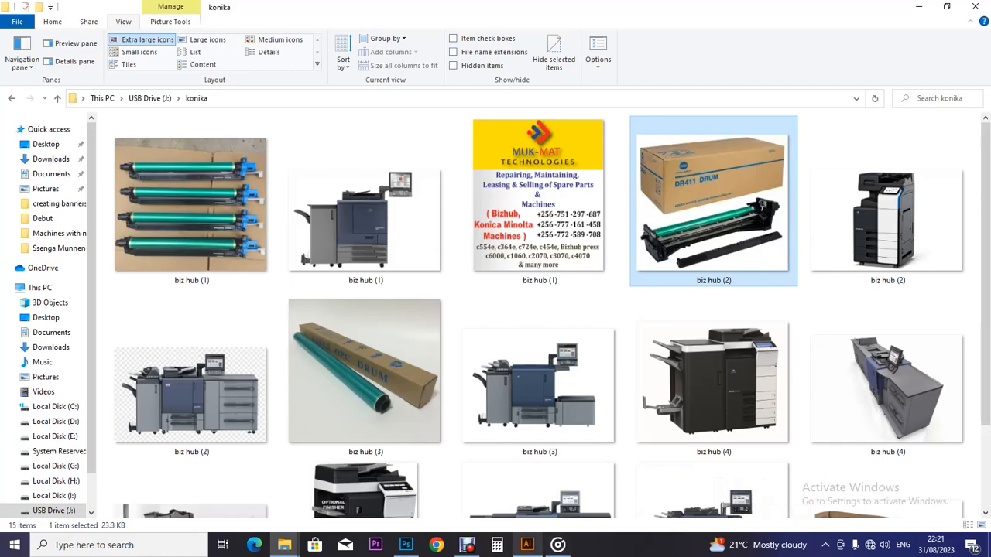
click(527, 545)
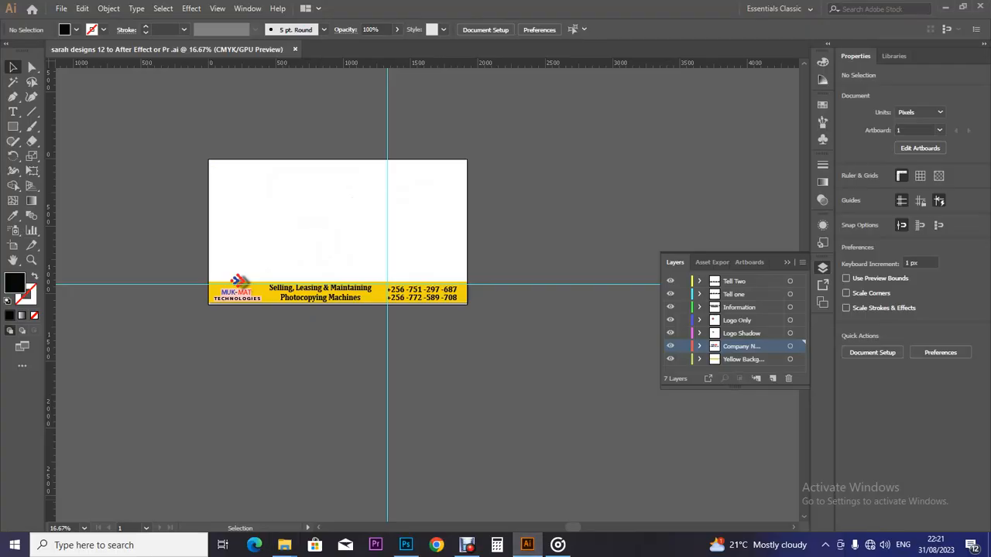
Step: Create Layers 8 through 13 at the top of the layer stack and select the tagline
click(773, 377)
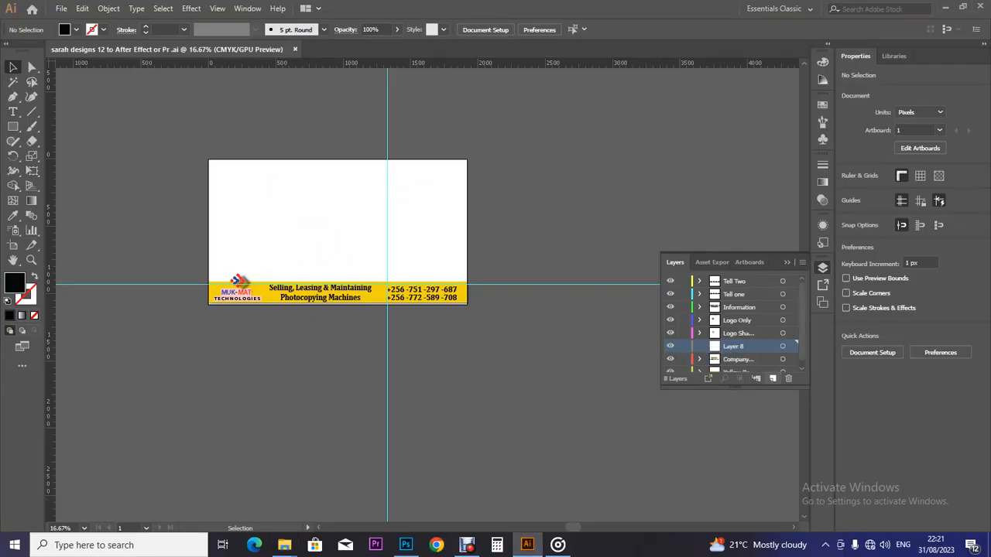
drag(733, 346, 733, 275)
click(773, 378)
click(772, 378)
click(772, 378)
click(773, 378)
click(773, 378)
click(732, 346)
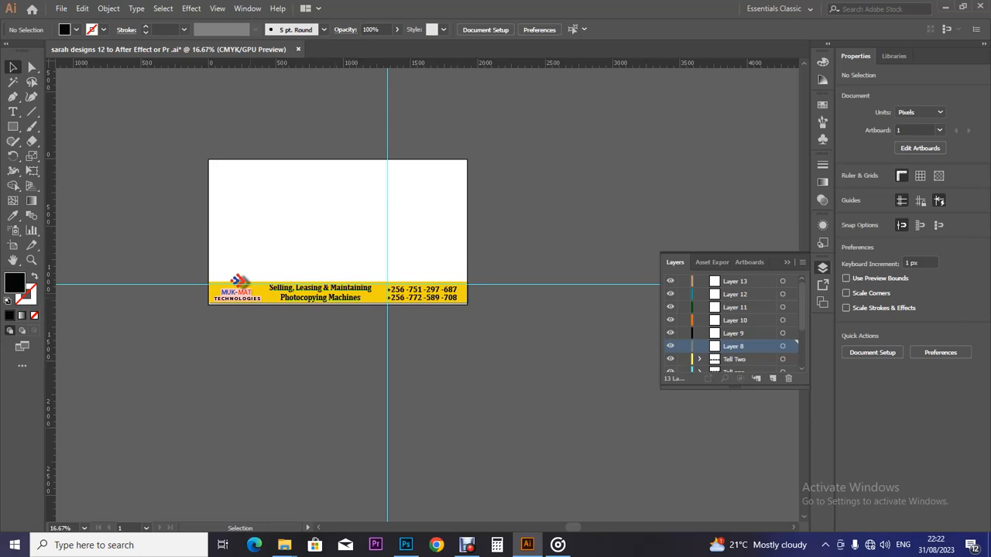
click(320, 293)
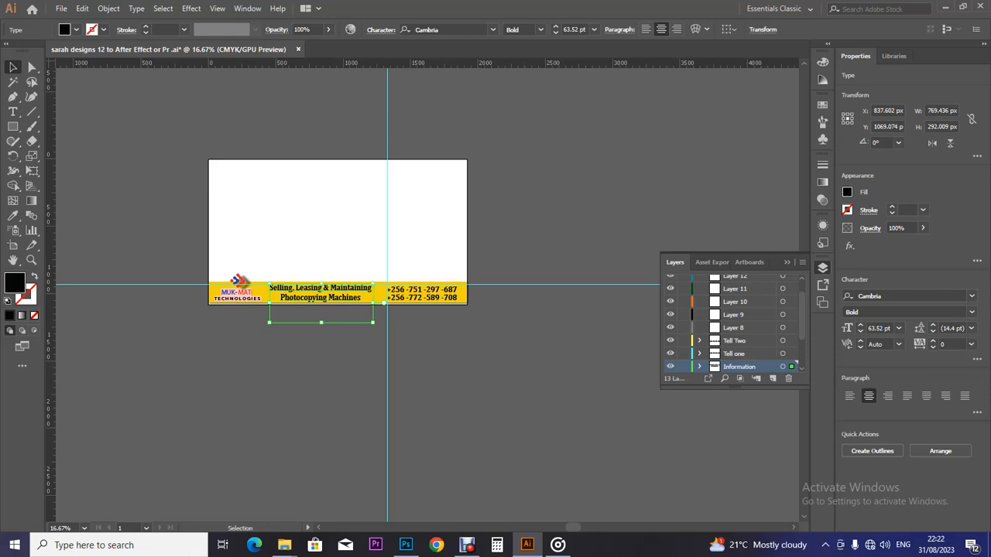
Step: Move the selected tagline text onto Layer 8
scroll(731, 321, up, 2)
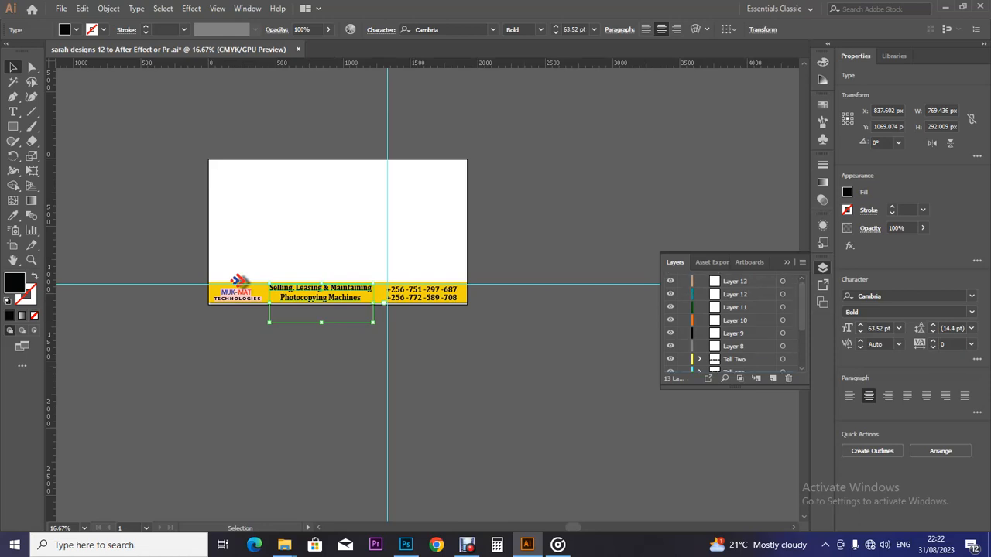
click(734, 346)
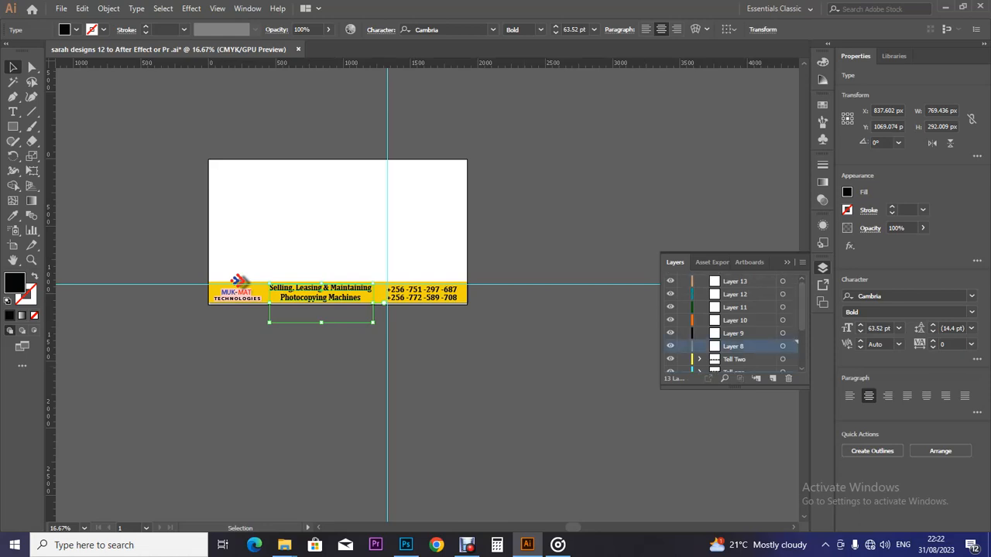
click(791, 346)
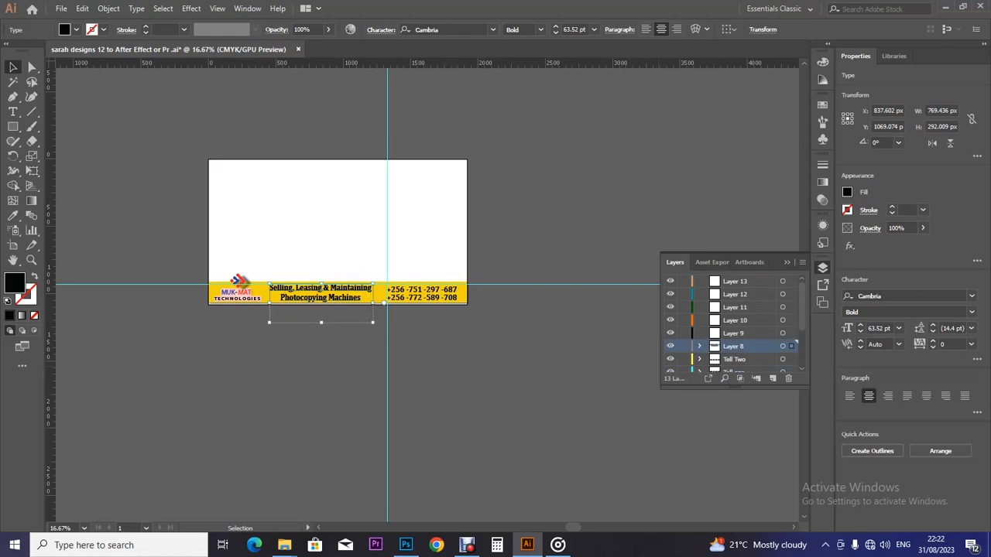
Step: Hide the logo, company name and phone number layers, keeping the yellow background visible
scroll(732, 325, down, 3)
scroll(731, 325, up, 1)
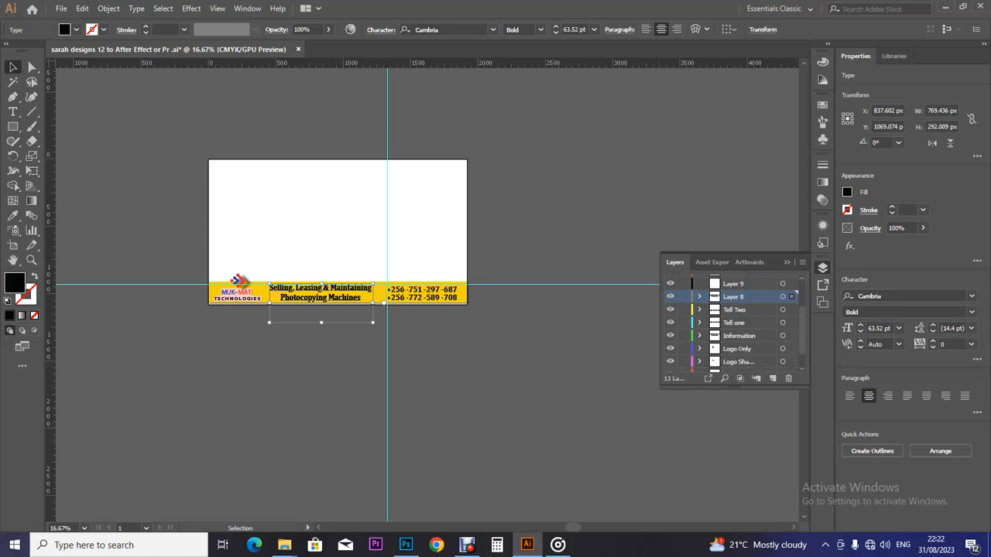
drag(670, 310, 670, 361)
drag(802, 331, 801, 342)
drag(670, 352, 671, 366)
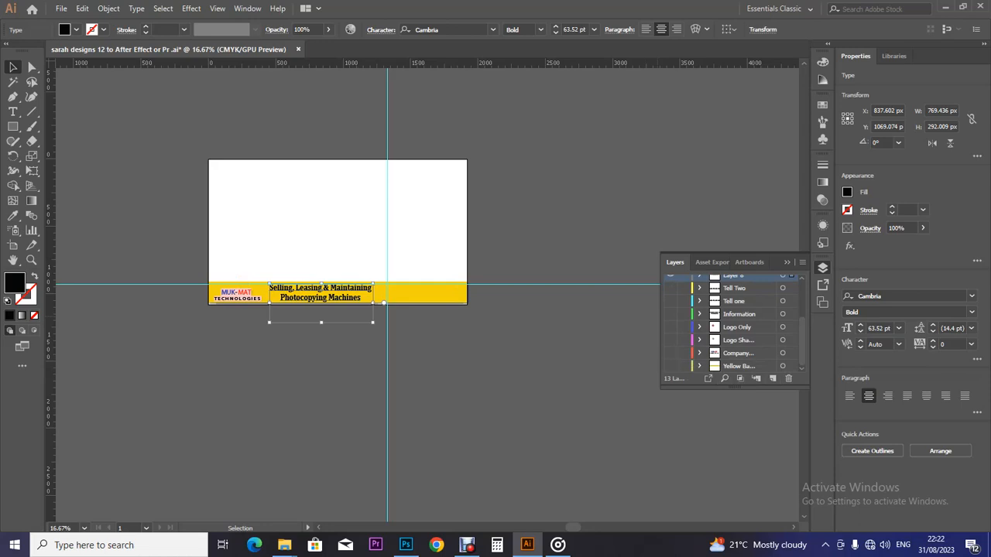
click(671, 365)
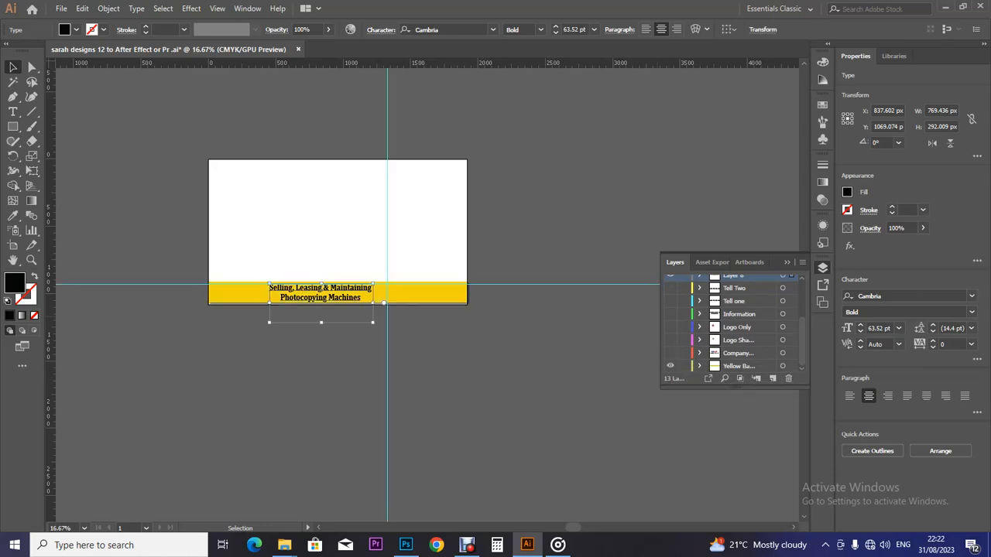
Step: Rename Layer 8 to 'Info 2'
scroll(735, 321, up, 3)
double_click(735, 315)
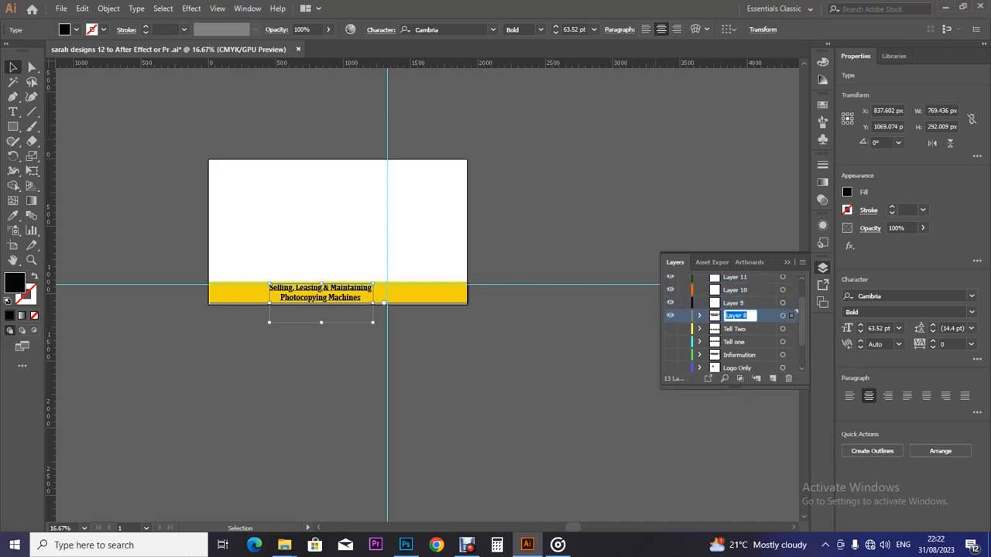
text(Info 2)
key(Return)
Step: Move the tagline to the yellow strip's left edge and enlarge it to 68.33 pt
drag(370, 298, 315, 300)
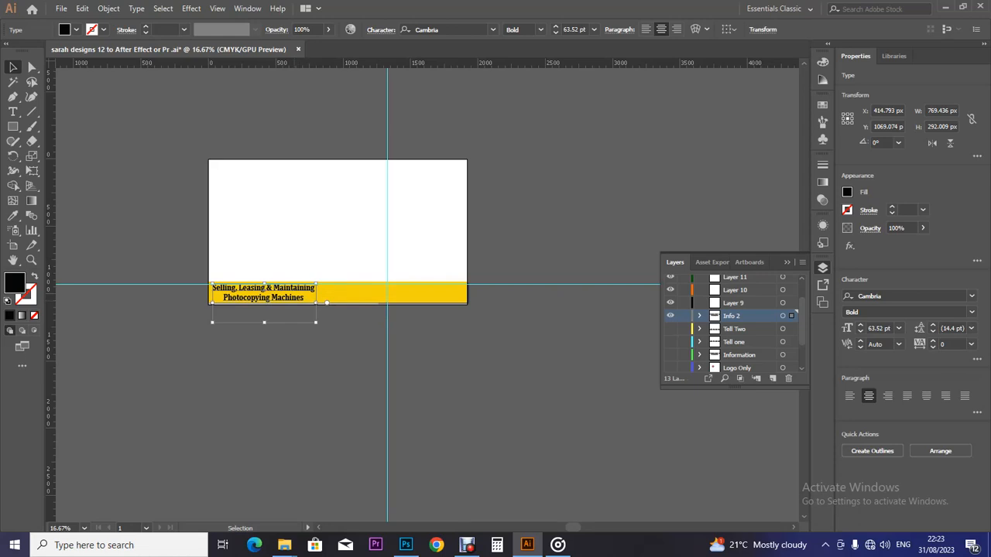
drag(316, 302, 254, 319)
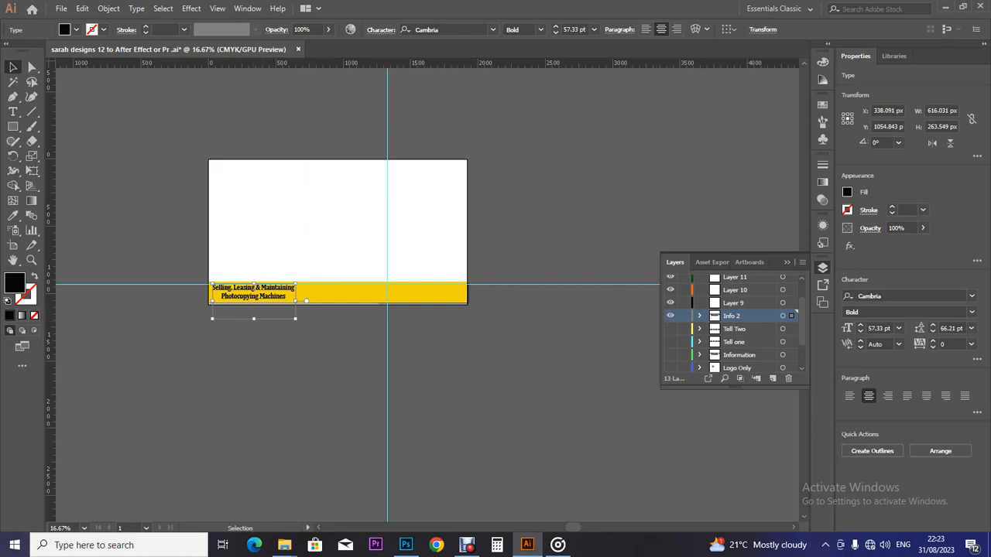
drag(295, 318, 300, 326)
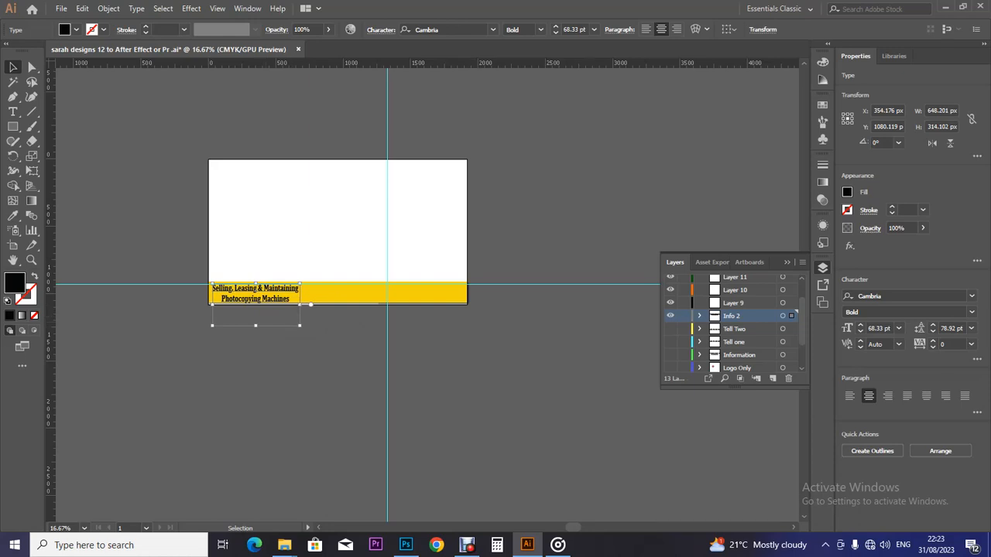
key(ctrl+equal)
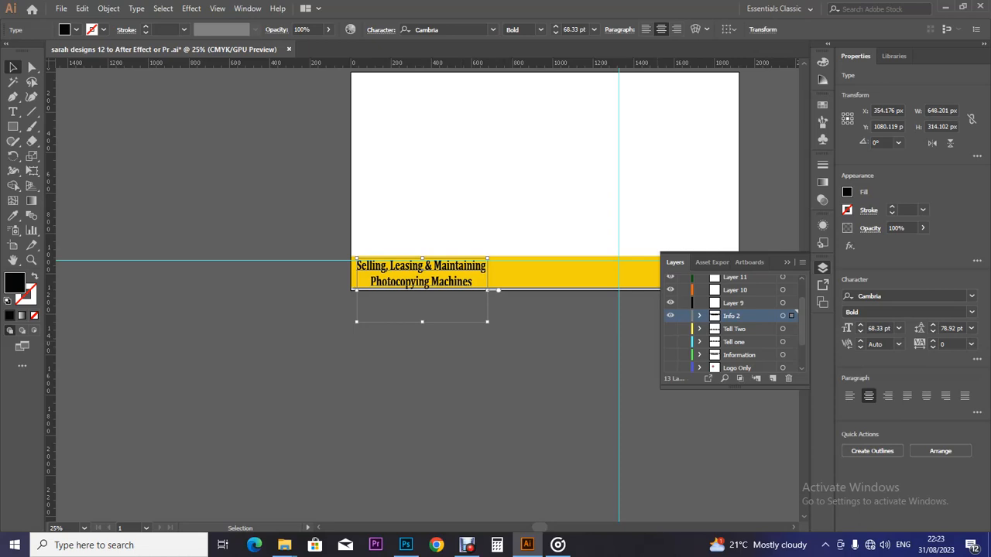
Step: Set the tagline's leading to 63 pt
click(933, 326)
click(933, 326)
click(933, 326)
click(933, 326)
click(932, 332)
click(933, 332)
click(933, 332)
click(933, 332)
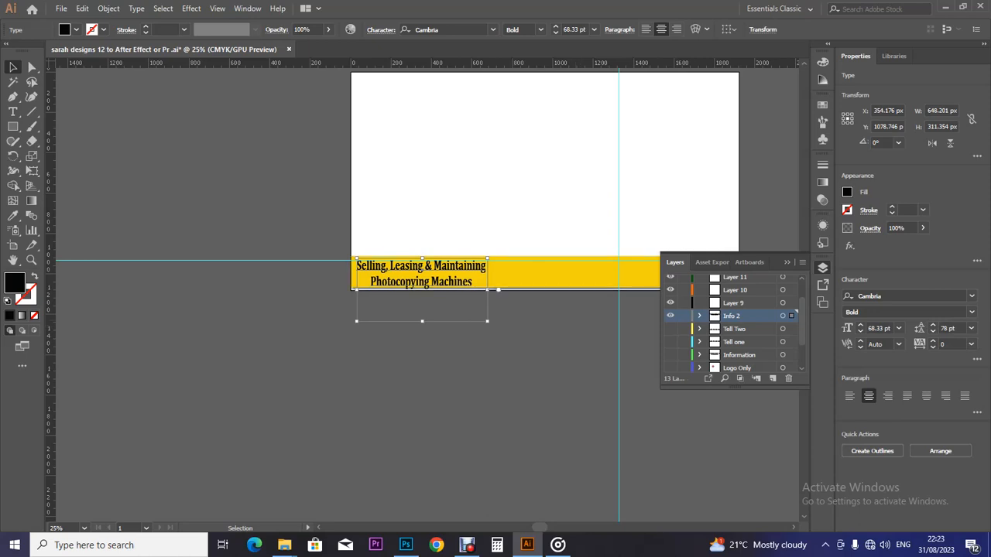
key(alt+Down)
key(alt+Down)
key(alt+Down)
key(alt+Down)
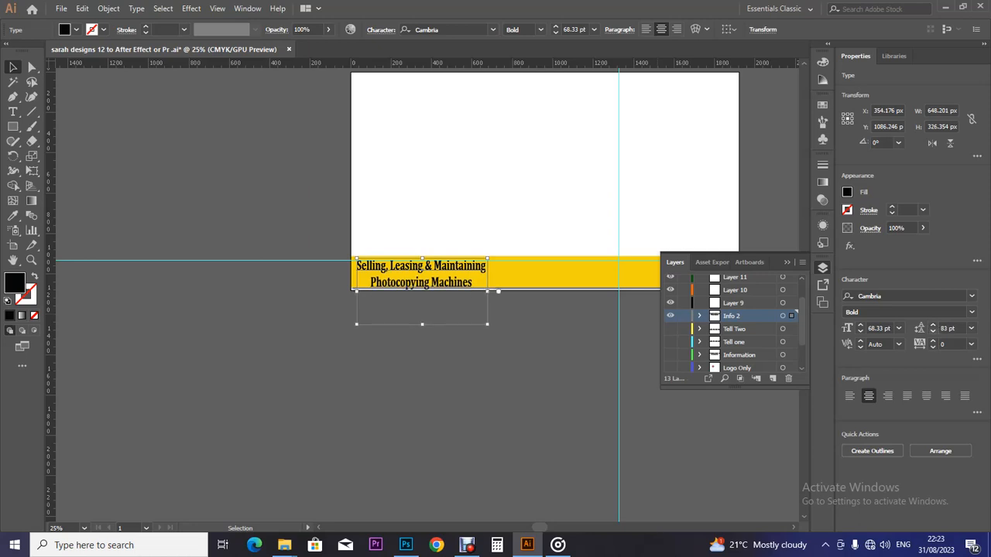
key(alt+Up)
key(alt+Up)
key(alt+Up)
key(alt+Up)
key(alt+Up)
key(alt+Up)
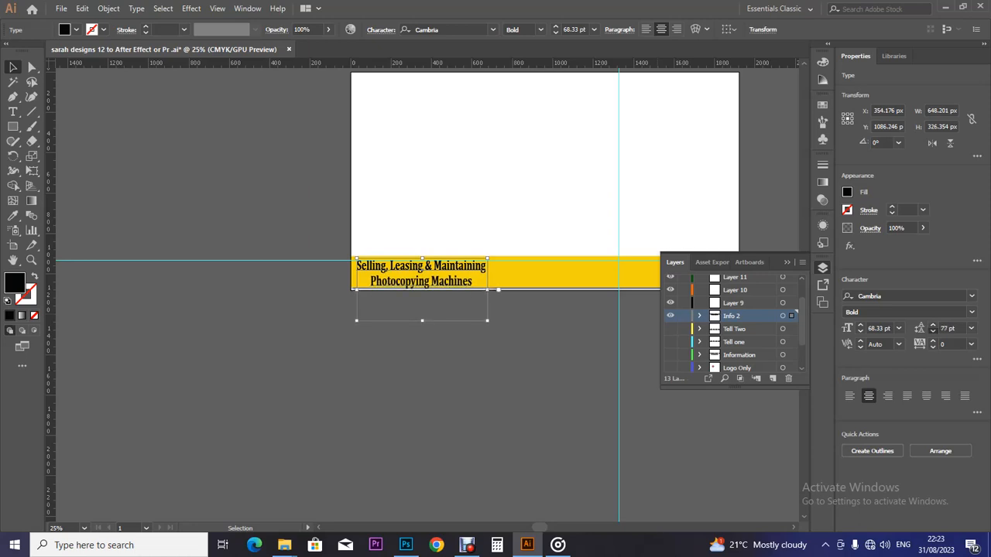
key(alt+Up)
key(alt+Up)
key(alt+Up)
key(alt+Up)
key(alt+Up)
key(alt+Up)
key(alt+Up)
key(alt+Up)
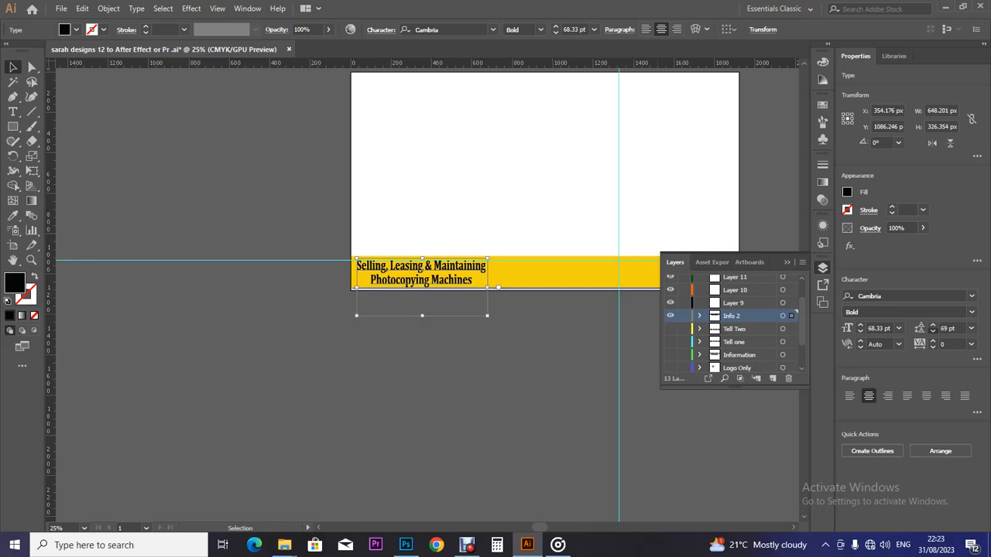
key(alt+Up)
key(alt+Up)
key(alt+Up)
key(alt+Up)
key(alt+Up)
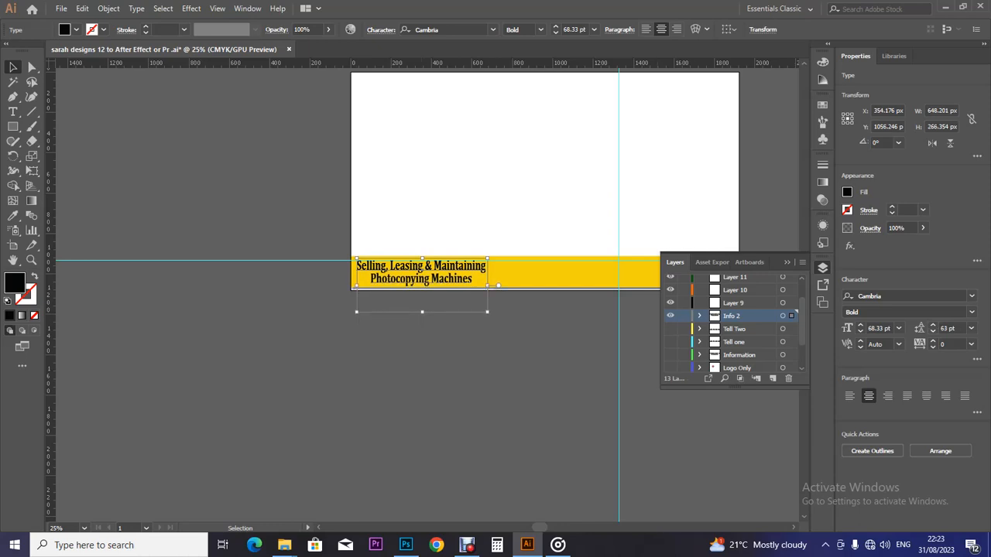
Step: Adjust the tagline's text box and nudge it down slightly
drag(356, 286, 353, 287)
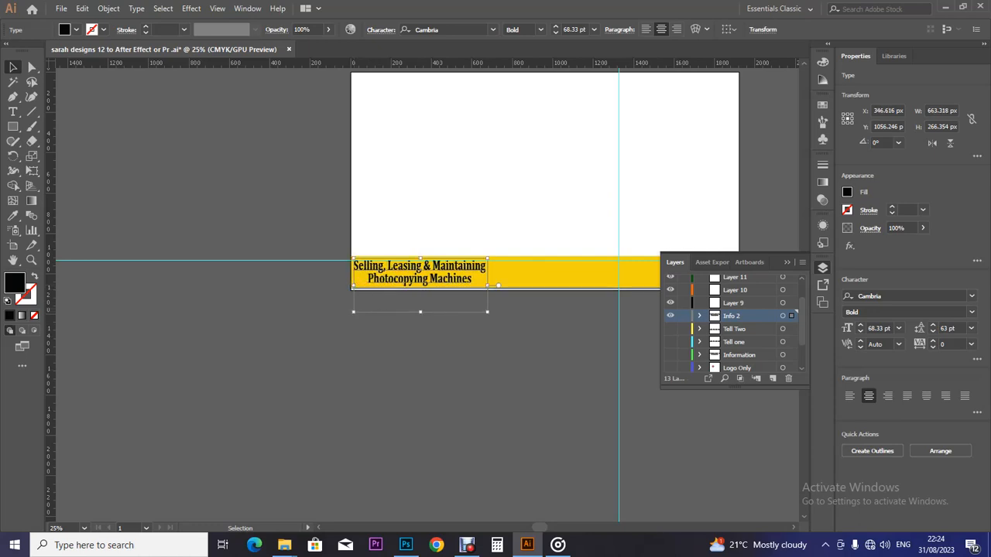
key(Down)
key(Down)
key(Down)
key(Down)
key(Down)
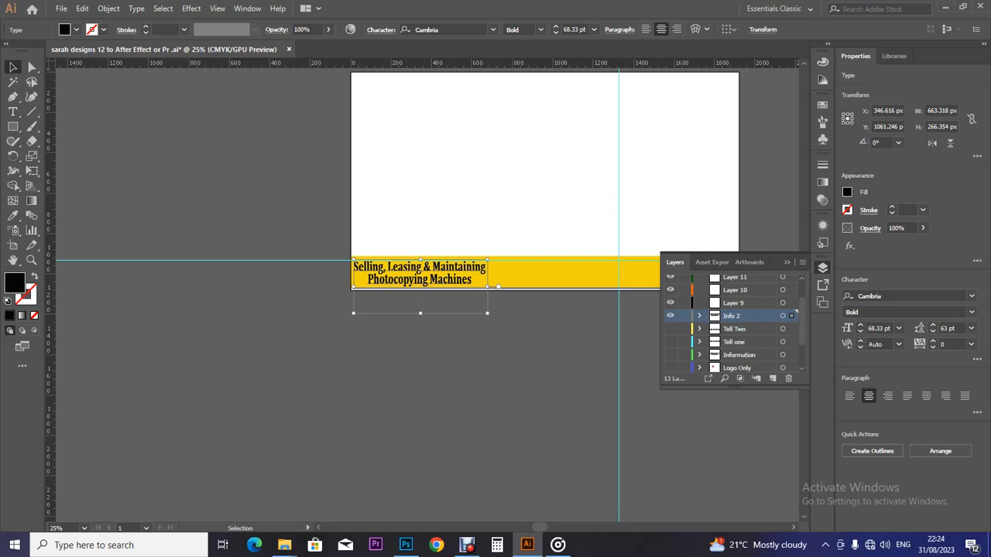
scroll(426, 290, right, 5)
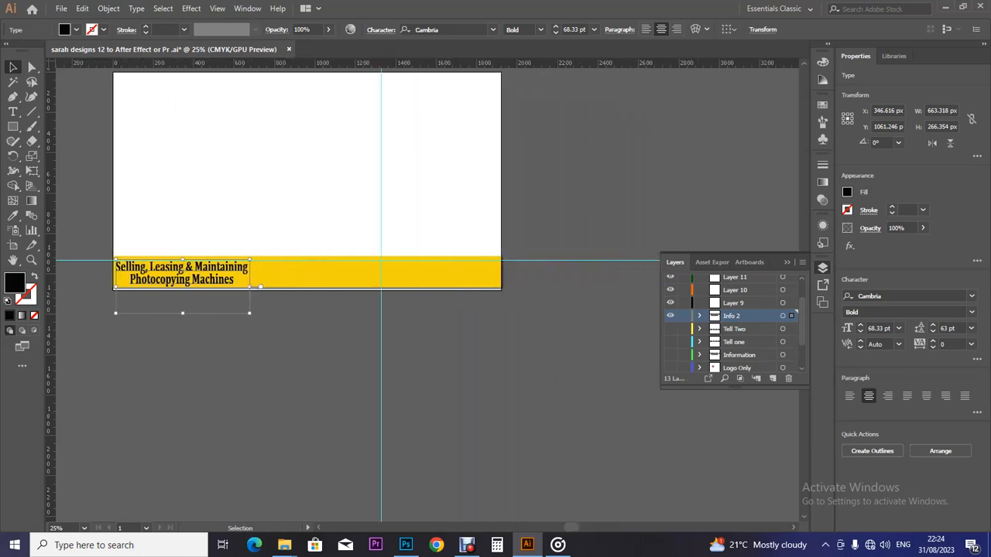
key(ctrl+shift+a)
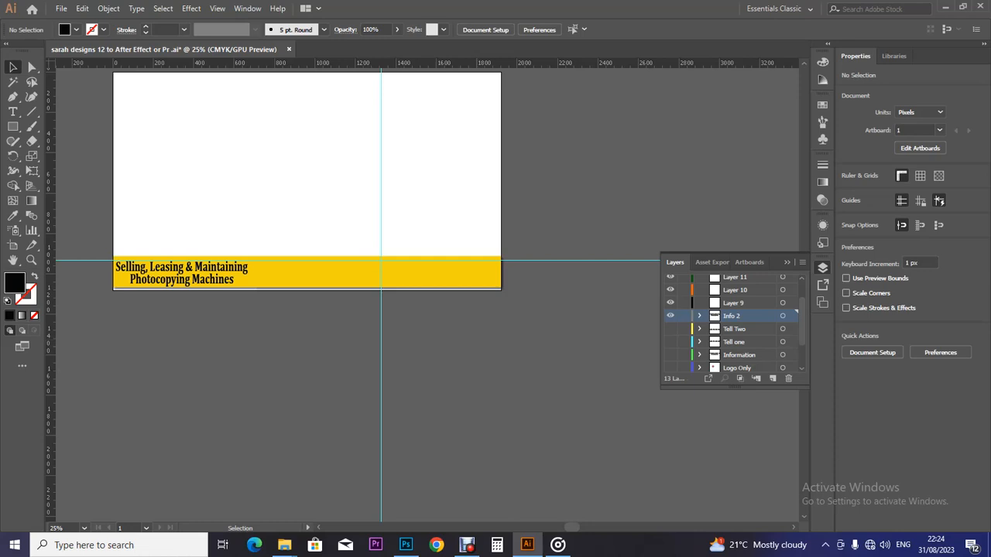
Step: Scale the tagline slightly shorter to 63.58 pt and select the Tell one and Tell Two layers
click(144, 269)
drag(183, 314, 183, 310)
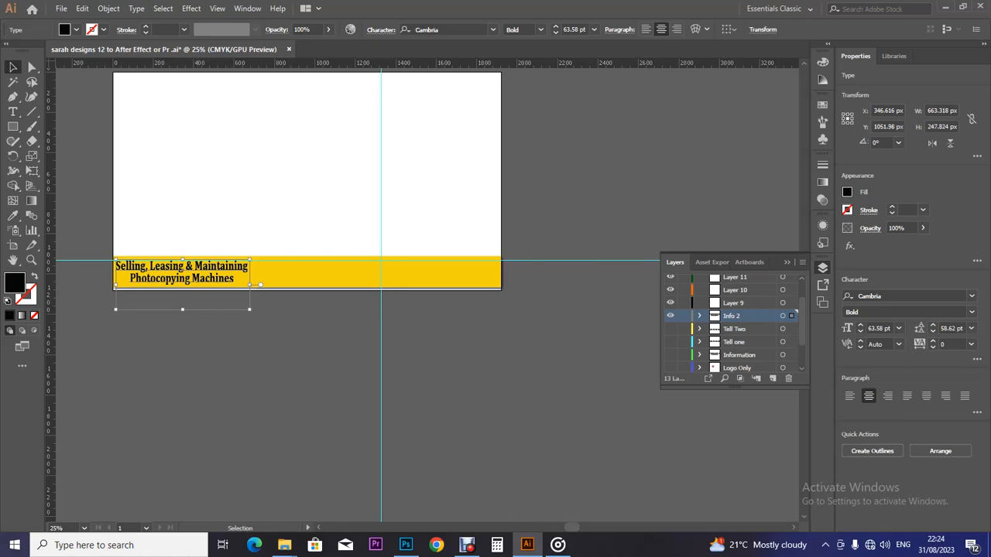
click(203, 346)
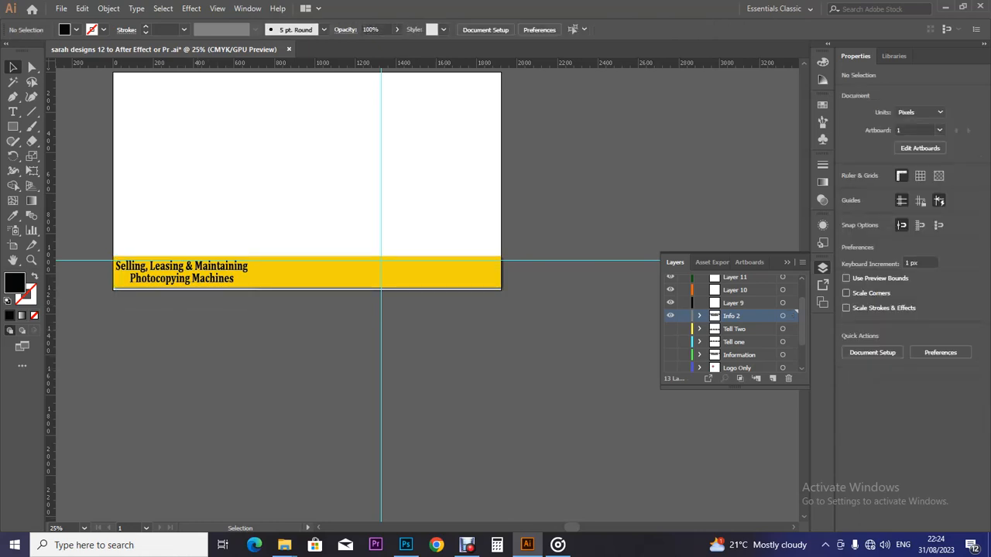
click(747, 342)
click(746, 329)
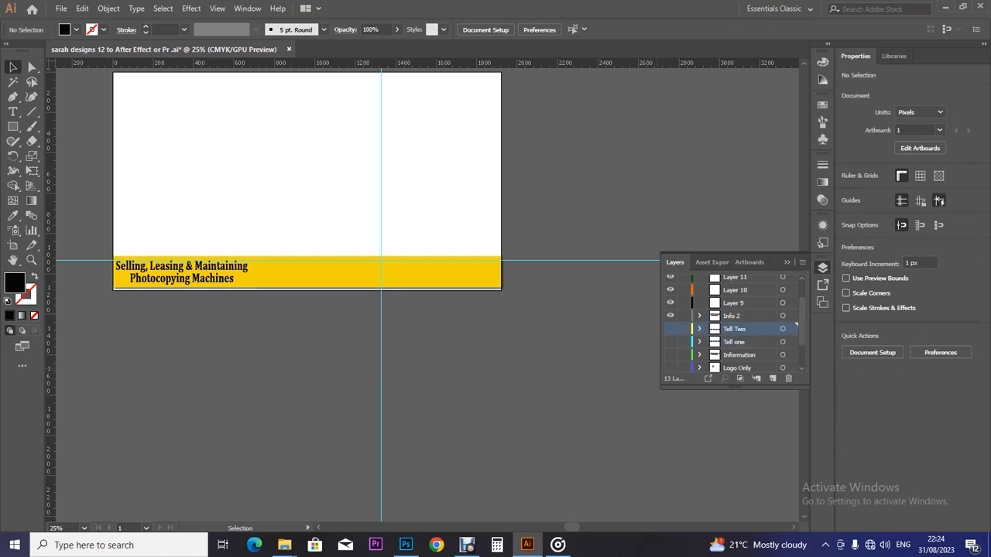
Step: Duplicate the Tell one and Tell Two layers and arrange the copies
shift+click(747, 342)
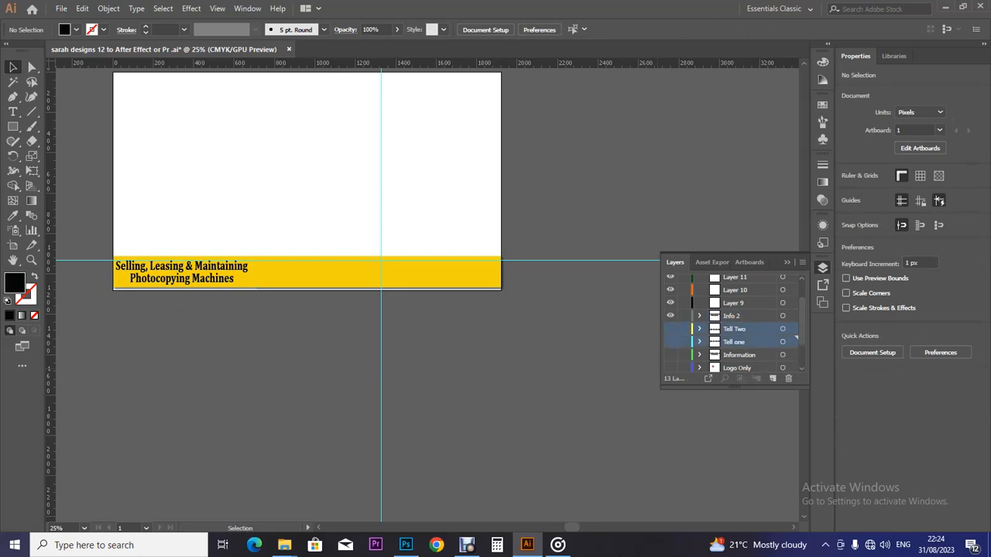
drag(745, 329, 773, 379)
click(747, 329)
shift+click(746, 316)
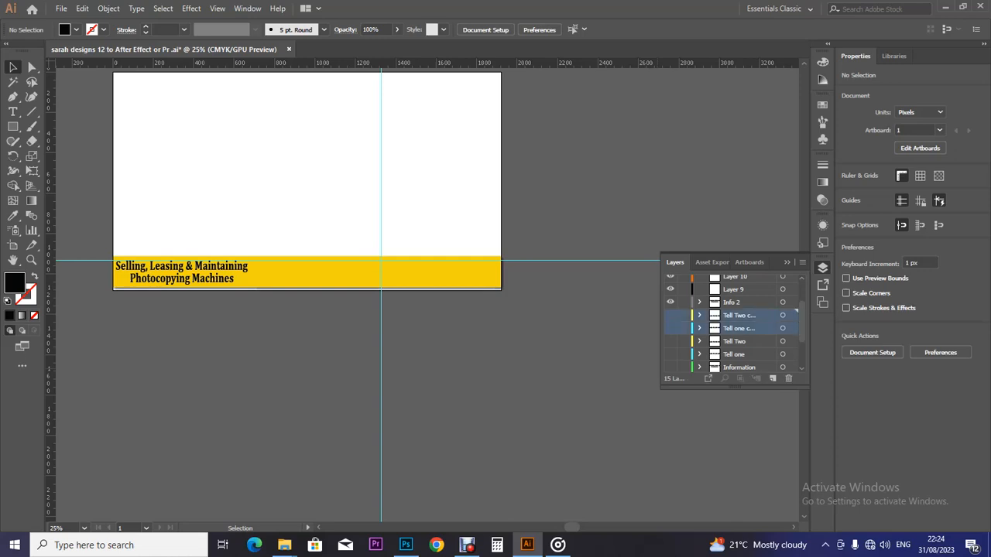
mouse_move(746, 316)
mouse_down()
mouse_move(747, 276)
mouse_move(747, 334)
mouse_up()
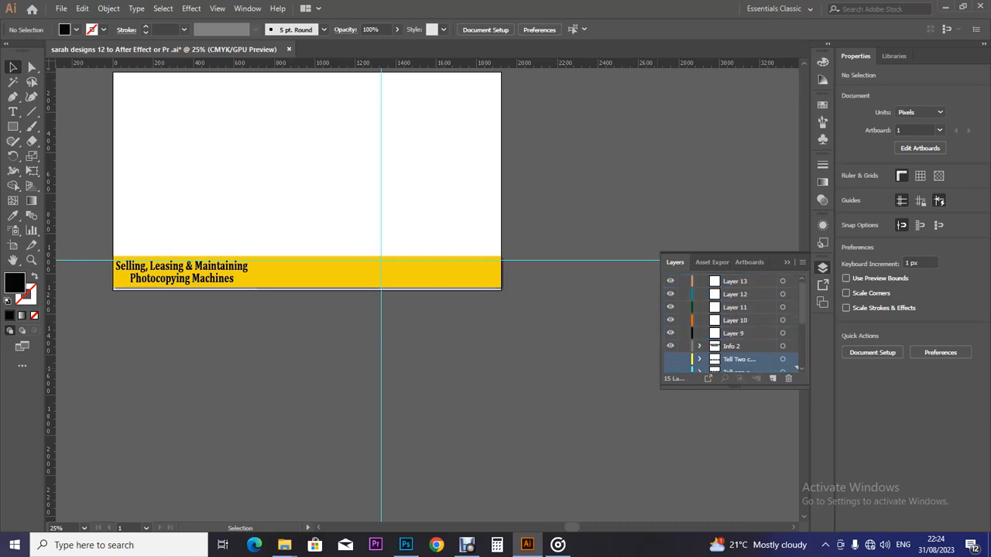
Step: Rename the two copied layers to 'Contact 1' and 'Contact 2'
double_click(740, 346)
key(Return)
double_click(740, 346)
click(731, 346)
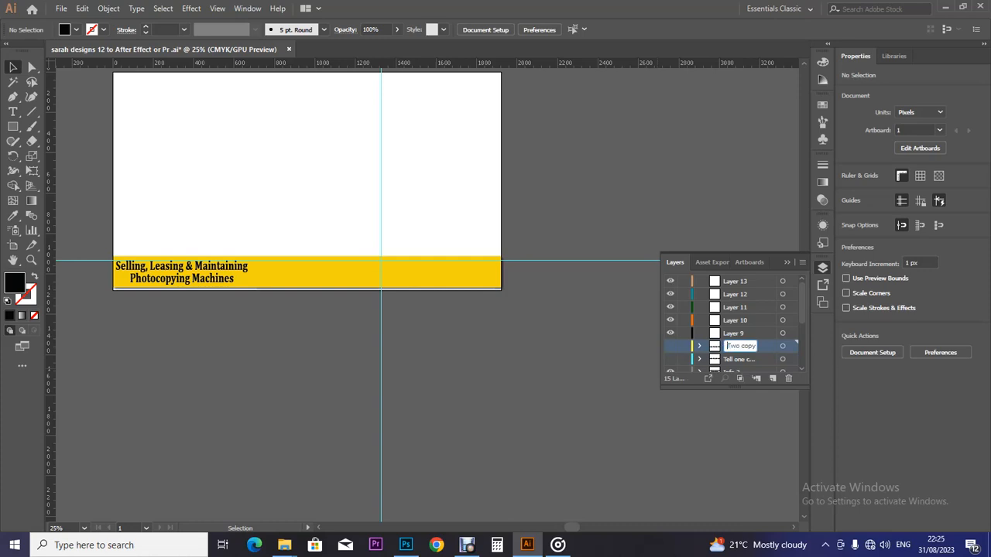
key(ctrl+a)
text(co)
text(ntan)
text(ts)
text( i)
key(Tab)
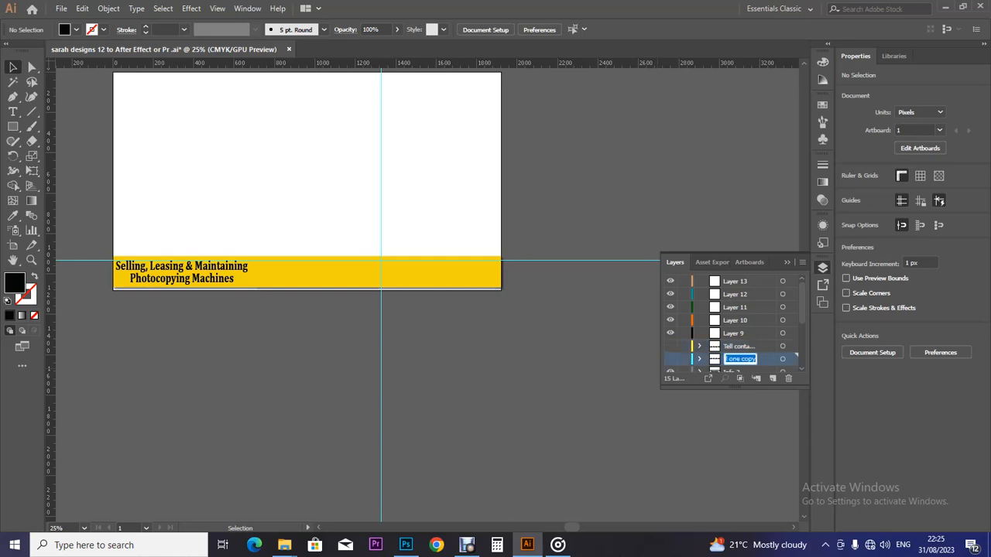
text(Contact 2)
key(Return)
double_click(739, 346)
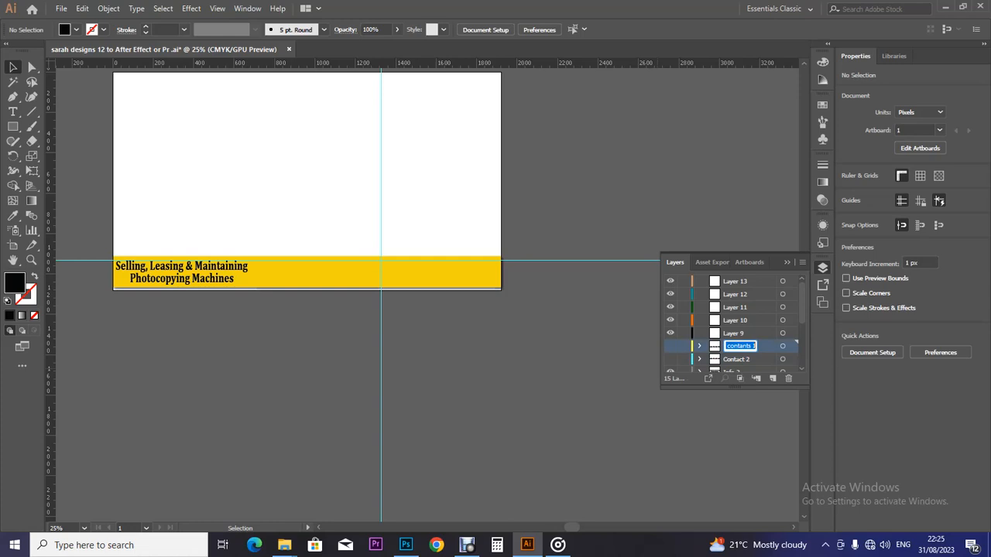
text(Contact 1)
key(Return)
Step: Make the Contact 1 and Contact 2 layers visible and nudge the phone-number line
click(670, 346)
click(670, 359)
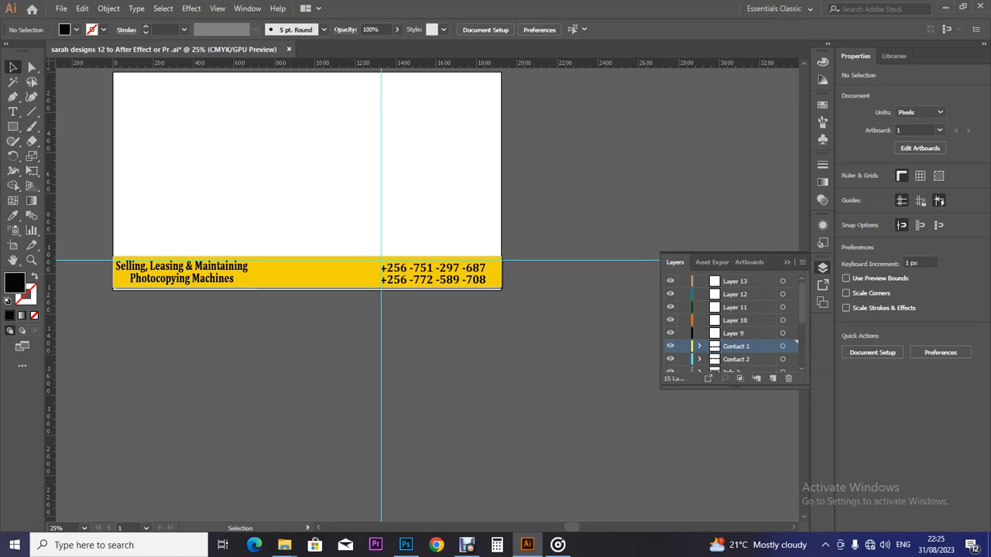
click(435, 269)
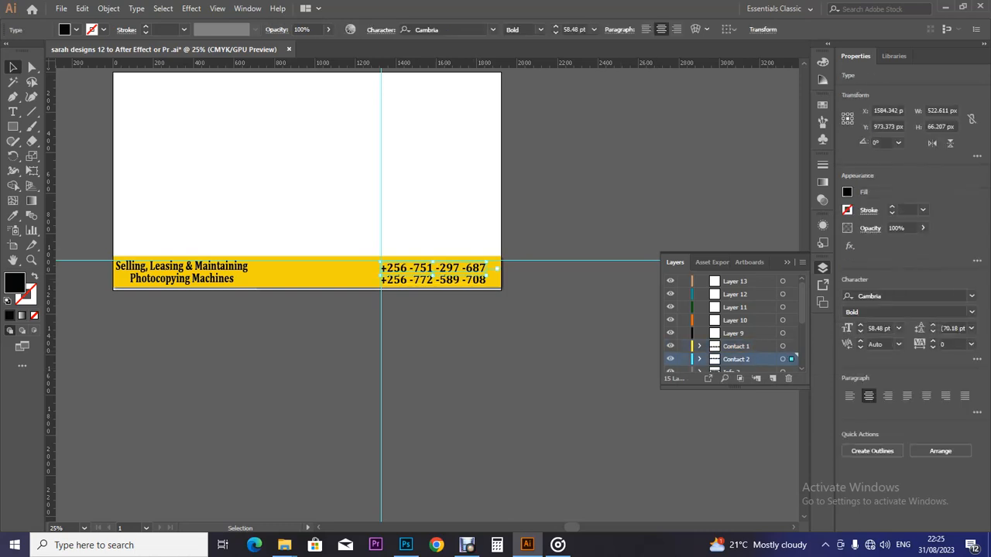
click(435, 280)
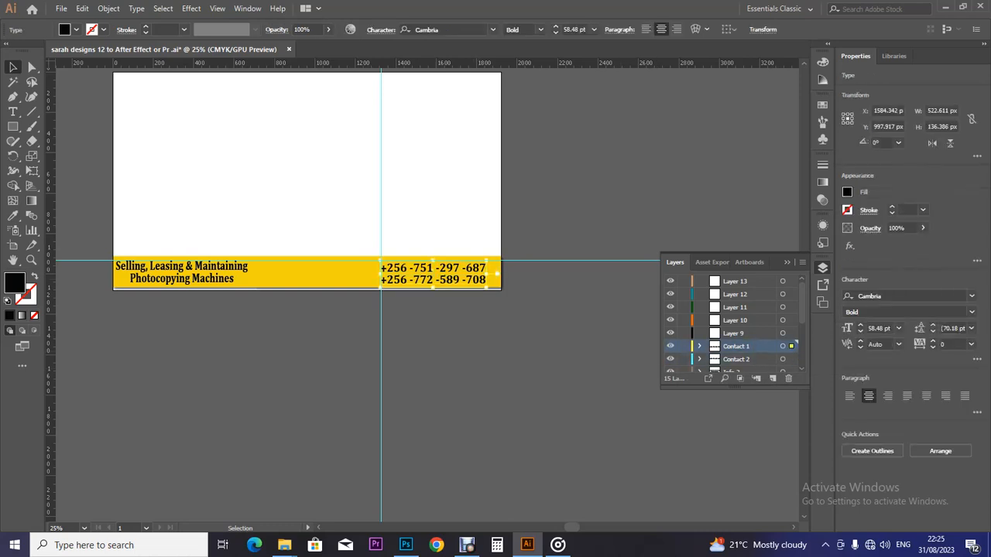
key(Right)
key(Right)
key(Right)
key(Right)
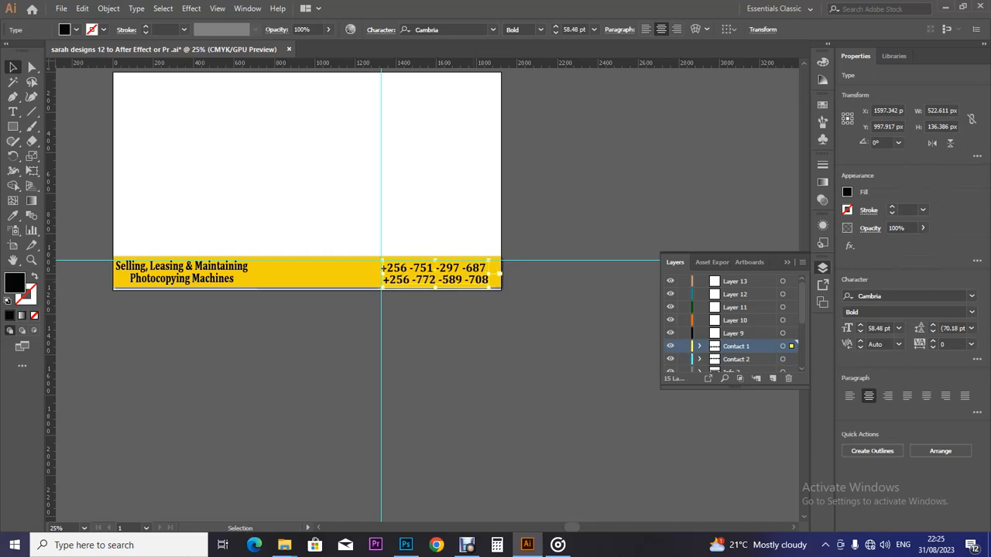
key(ctrl+Right)
key(ctrl+Left)
key(ctrl+Left)
key(ctrl+Left)
key(ctrl+Left)
key(ctrl+Left)
key(ctrl+Left)
key(ctrl+Left)
key(ctrl+Left)
key(ctrl+Left)
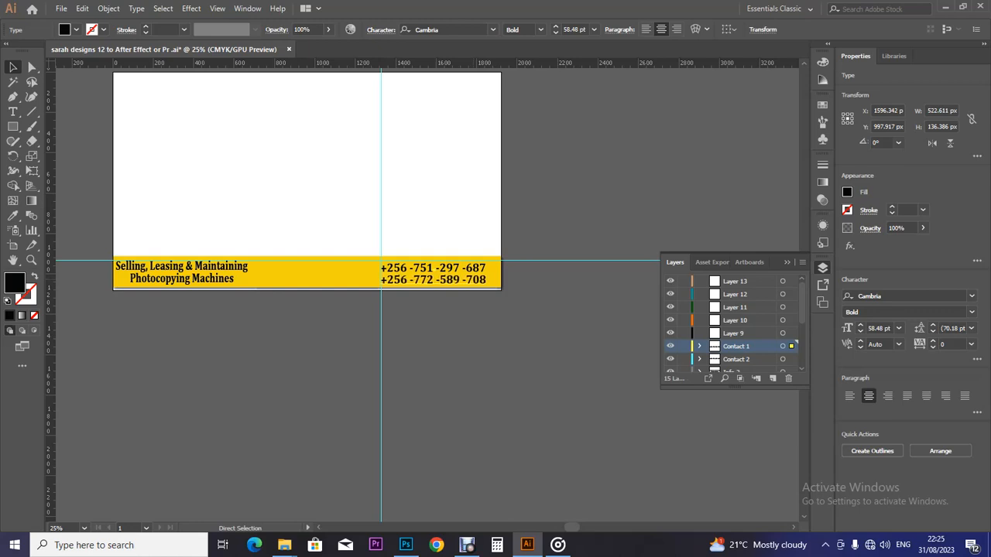
Step: Move both phone numbers right to the yellow strip's right end
key(v)
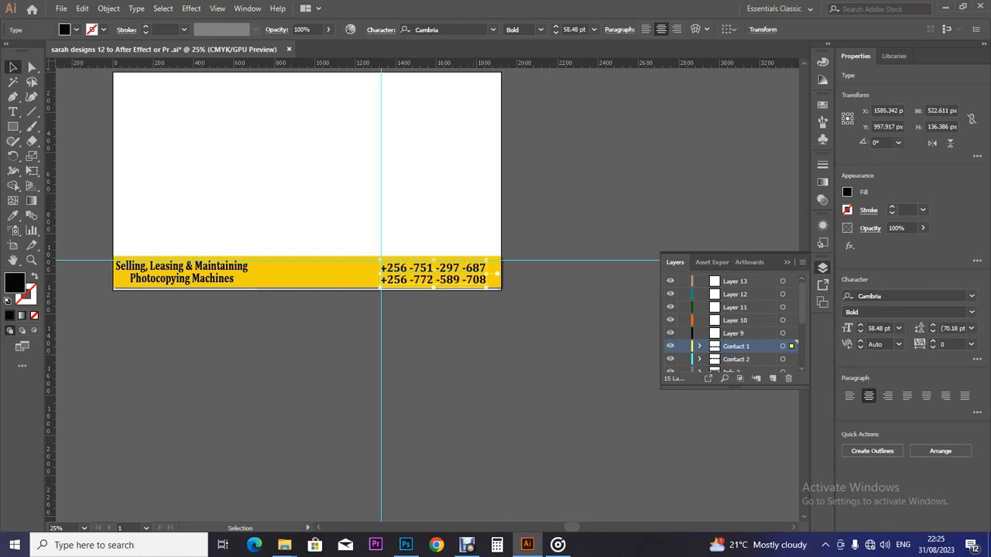
click(435, 268)
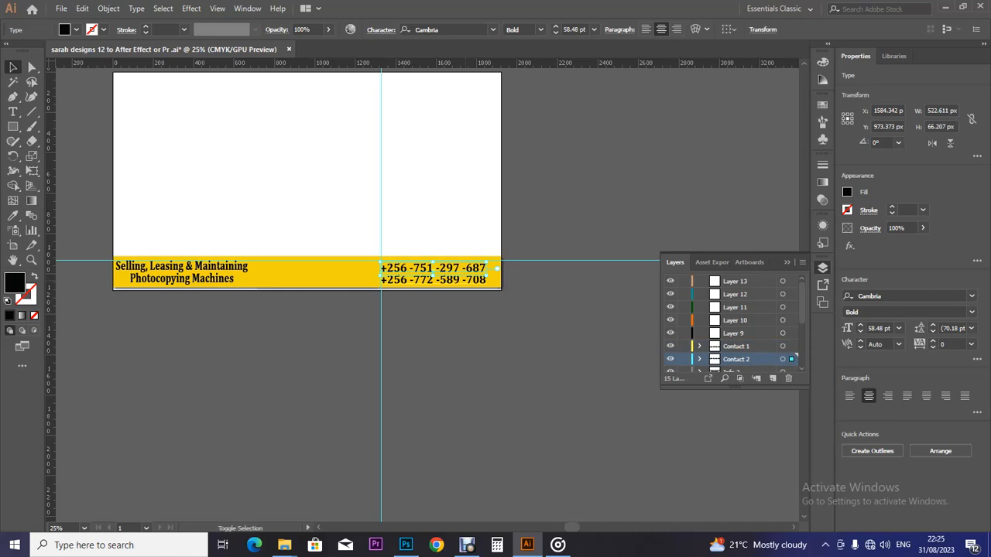
shift+click(480, 280)
drag(484, 280, 497, 274)
click(509, 274)
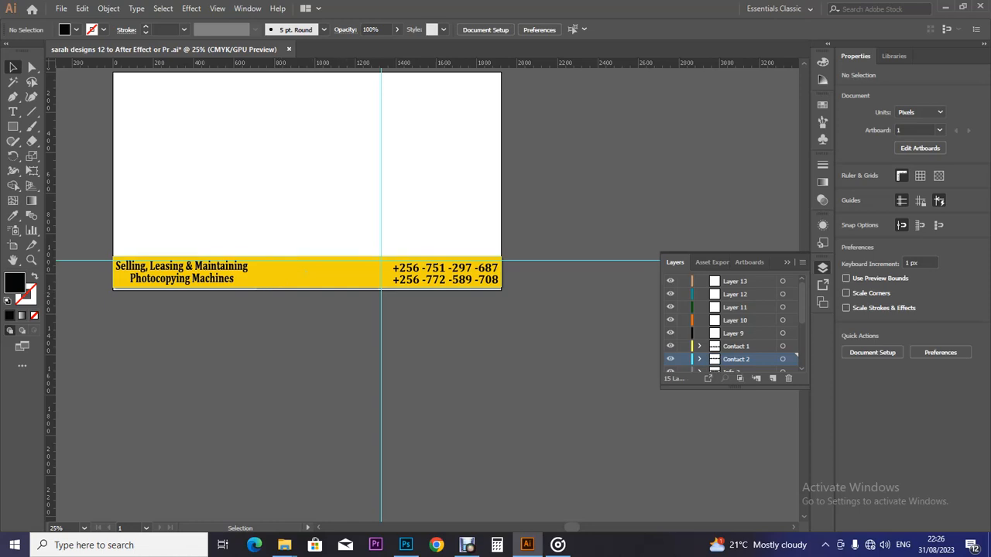
key(a)
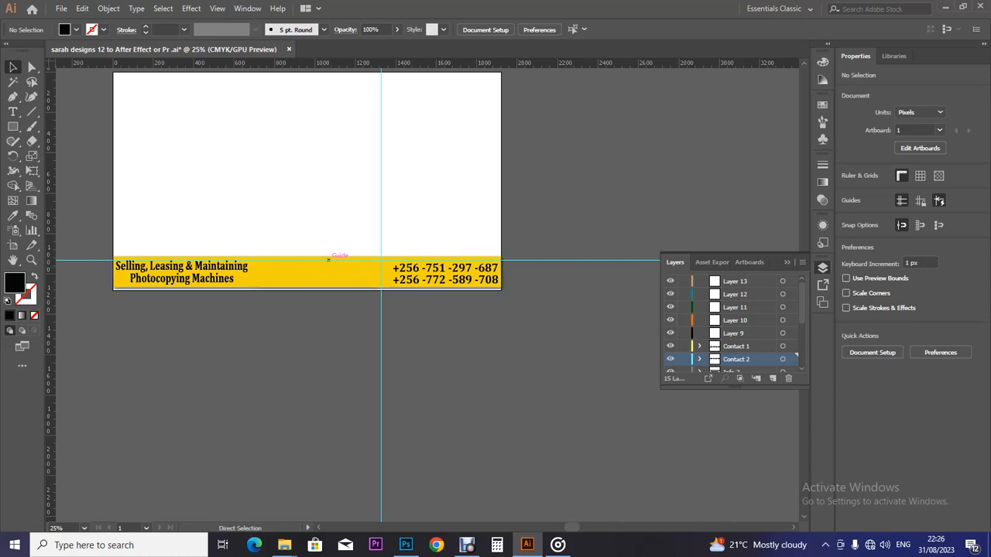
Step: Drag the biz hub (1) drum image from the konika folder toward the artwork
mouse_move(284, 545)
click(352, 472)
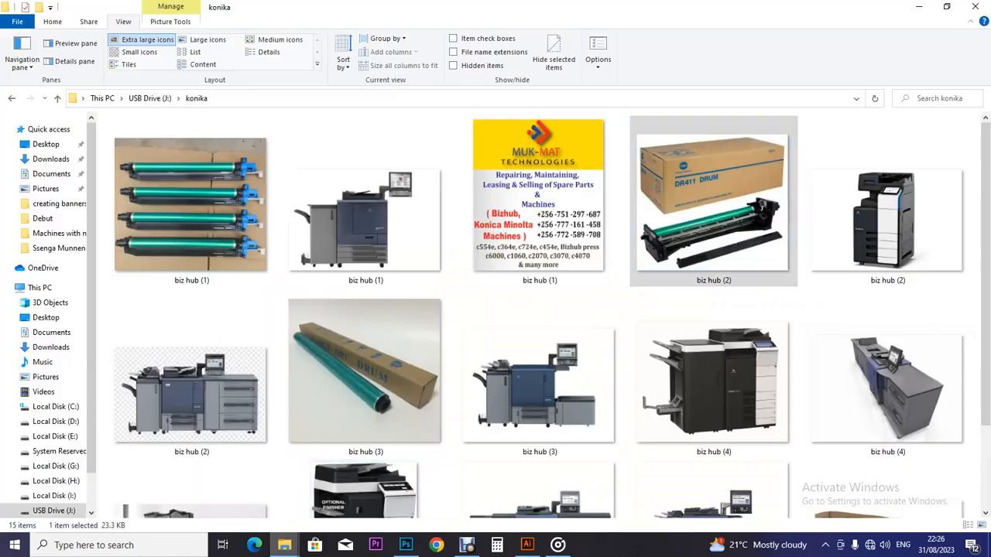
drag(229, 219, 424, 248)
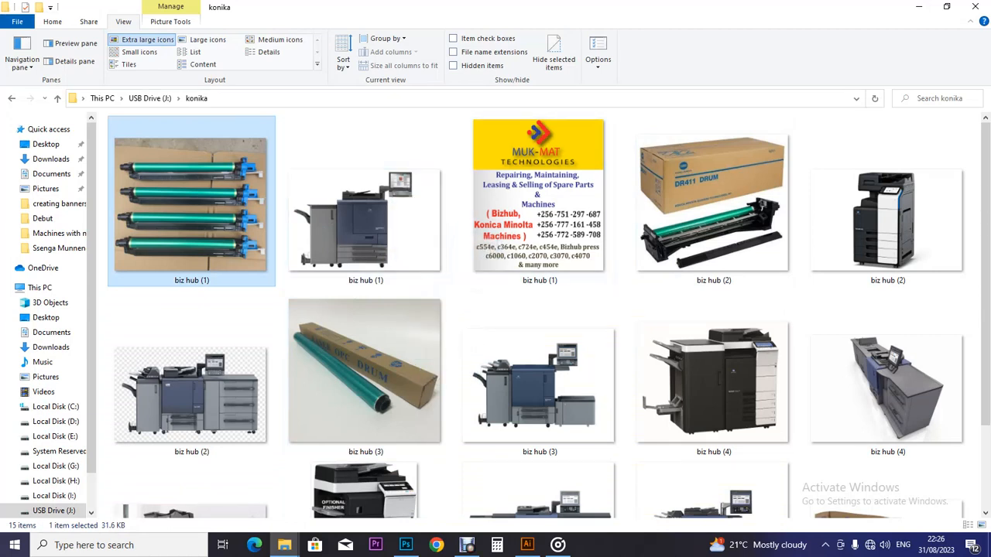
click(918, 6)
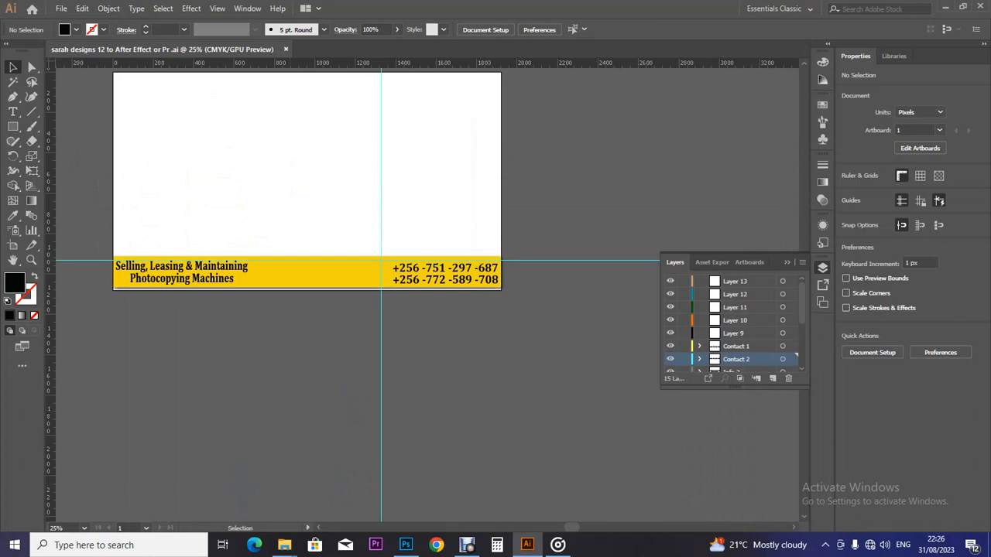
click(467, 545)
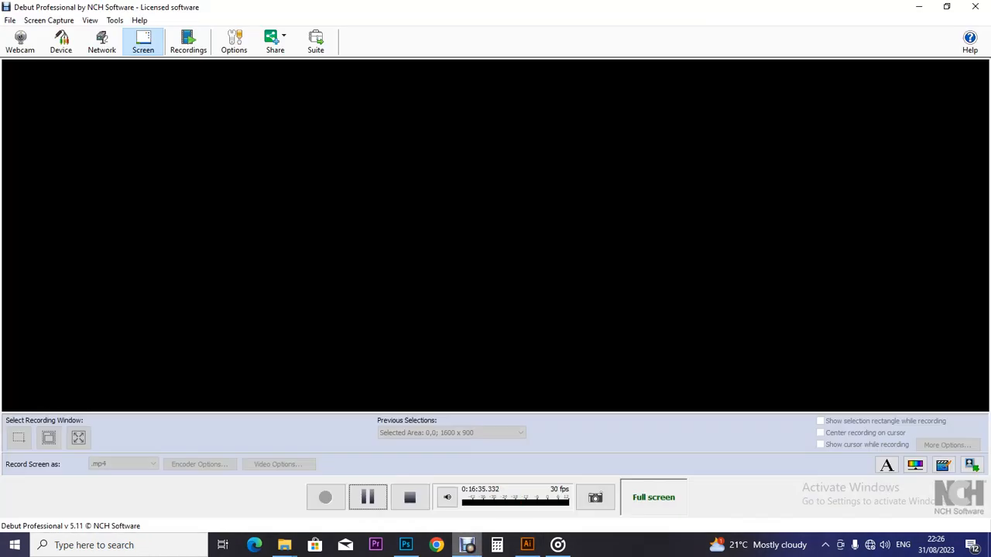
click(467, 545)
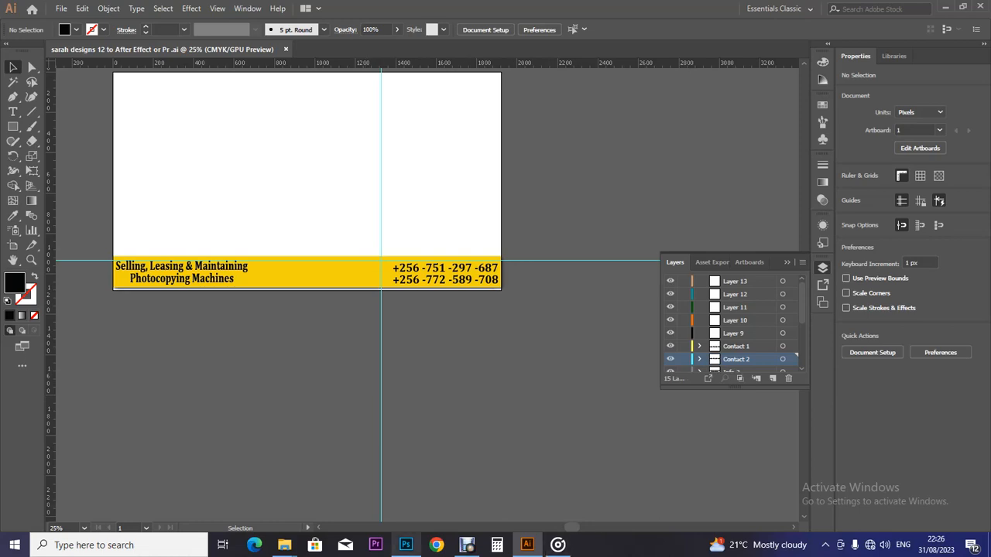
Step: Reposition the biz hub (1) image and move the drum photo off the artboard below the banner
mouse_move(405, 545)
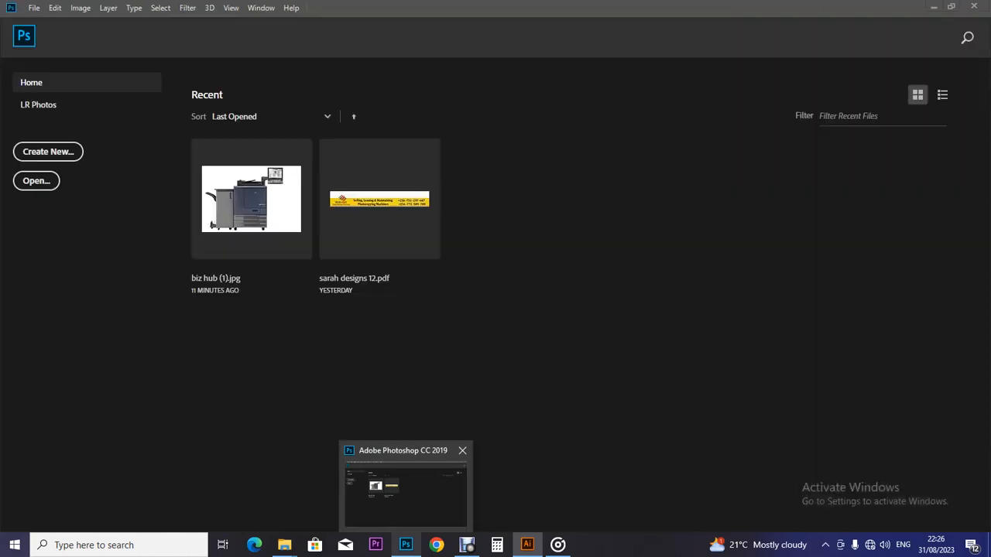
mouse_move(284, 545)
click(353, 491)
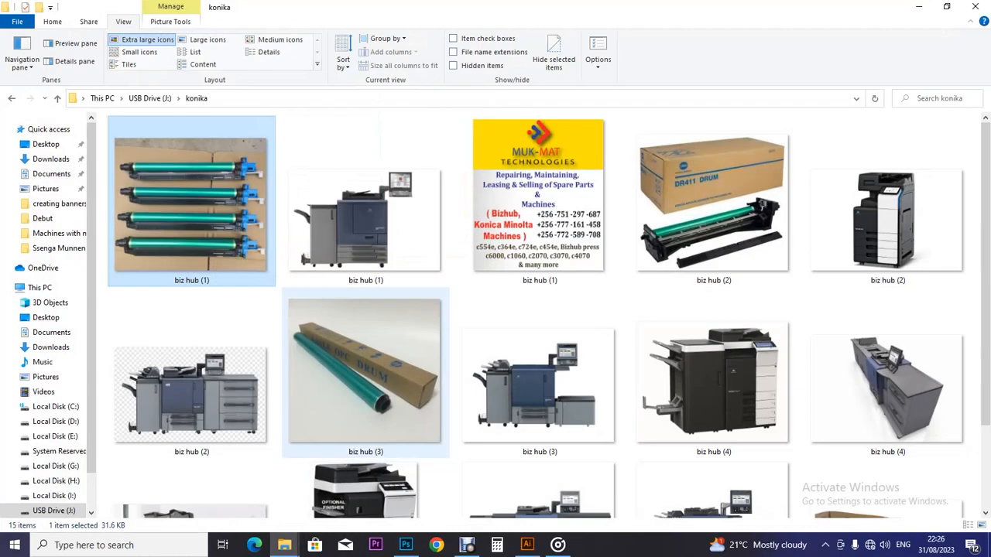
drag(232, 225, 371, 246)
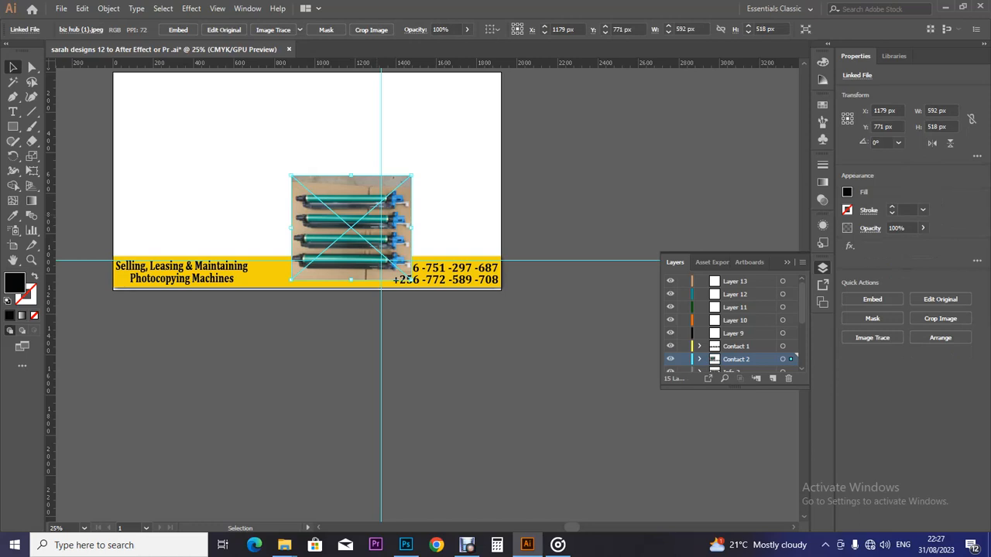
drag(404, 278, 566, 417)
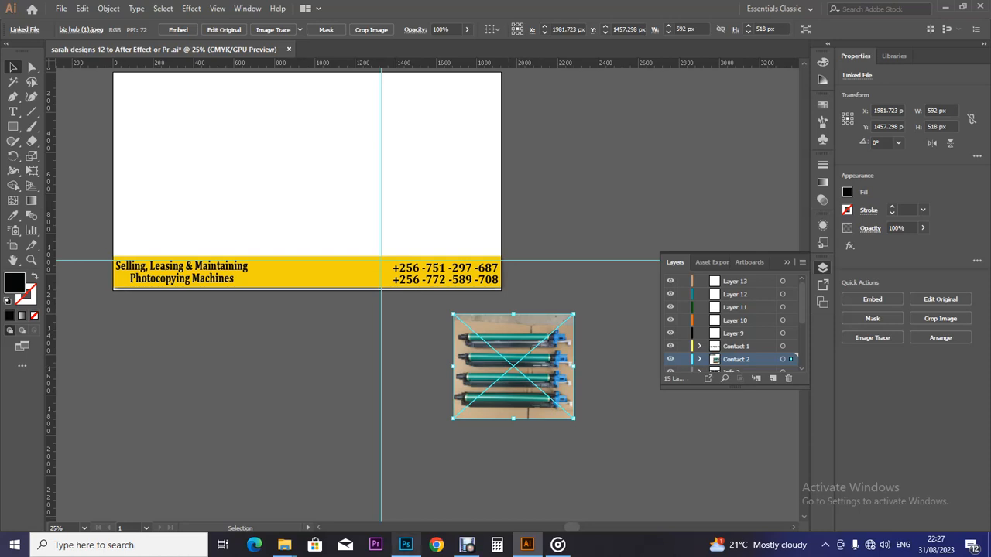
Step: Place the biz hub (2) printer picture on the banner, delete it, and show Machines with no bg
mouse_move(284, 545)
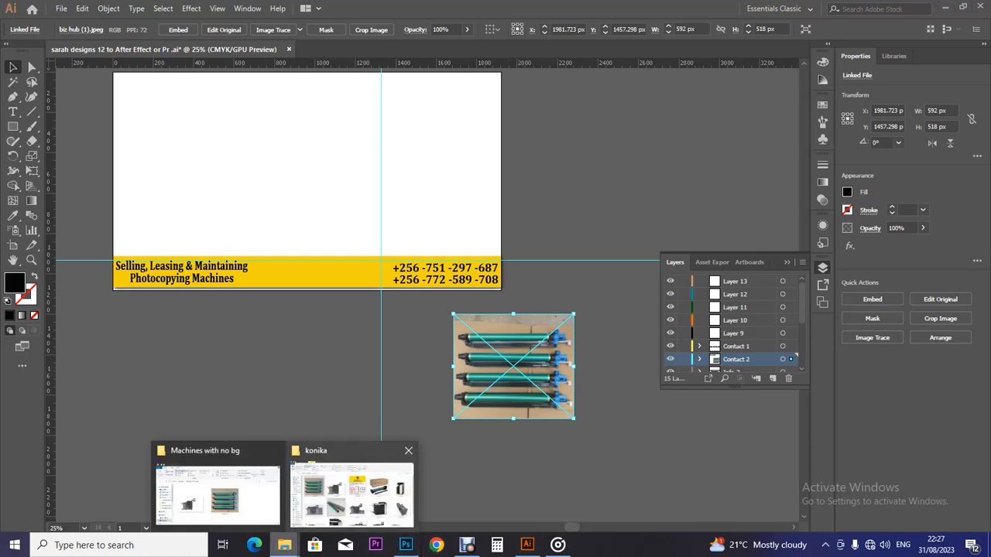
click(352, 487)
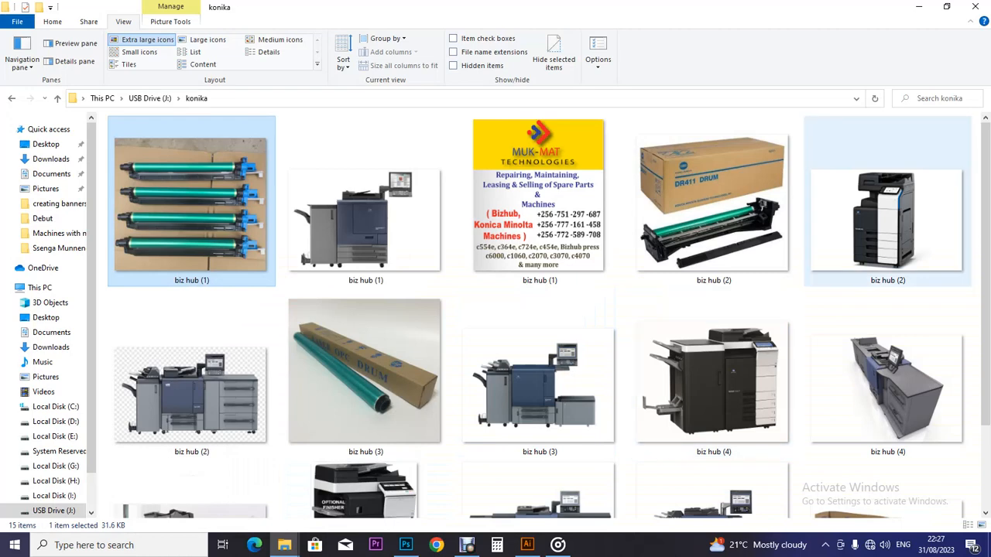
scroll(986, 271, down, 1)
scroll(549, 332, down, 1)
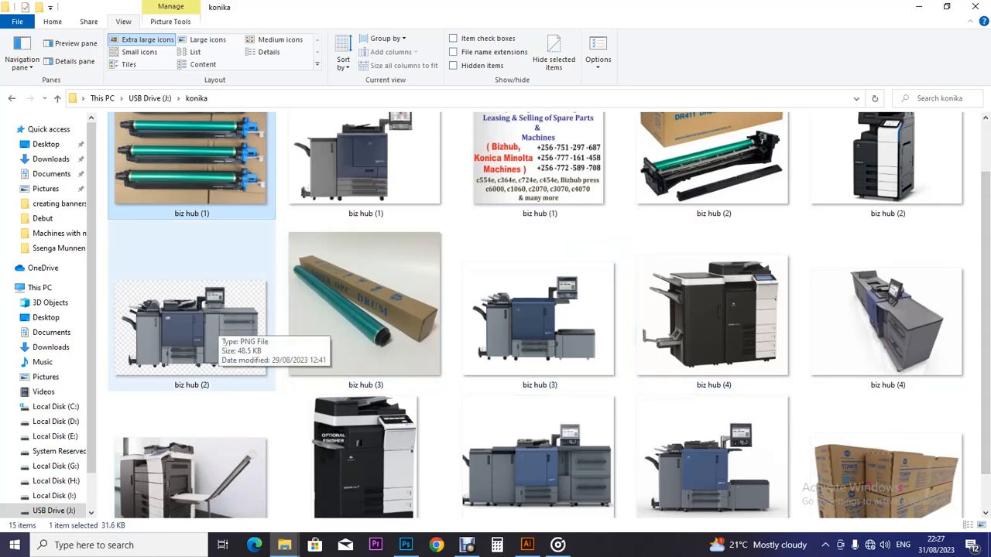
click(218, 322)
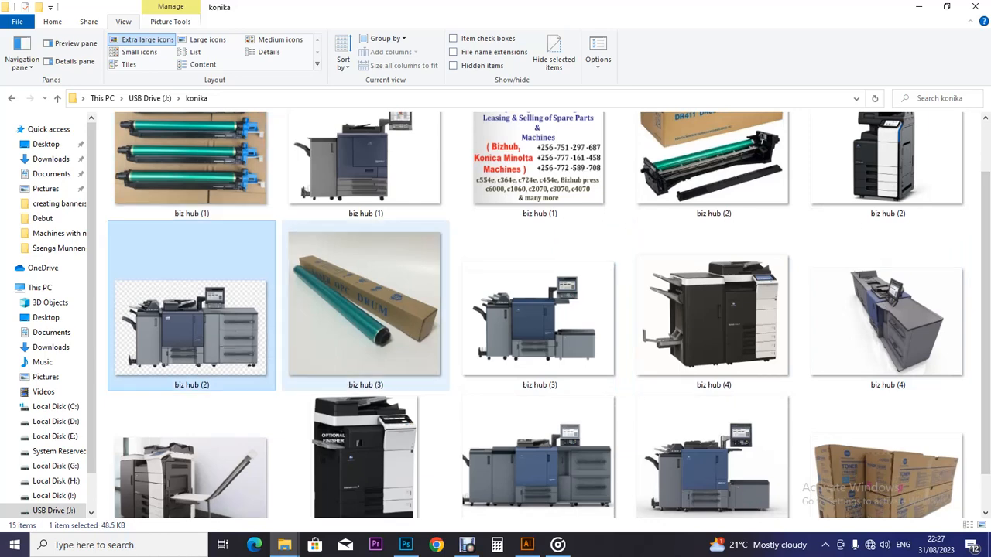
drag(213, 328, 341, 257)
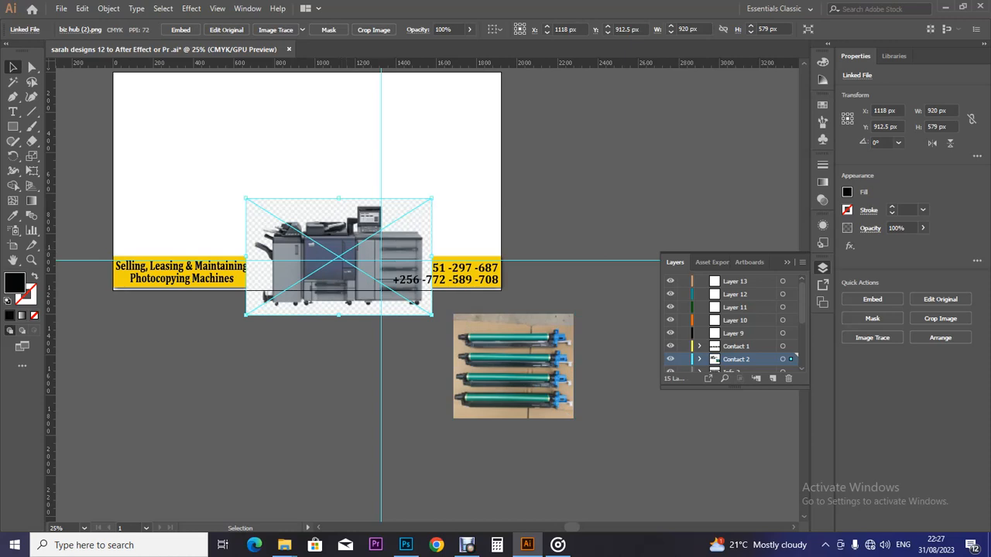
key(Delete)
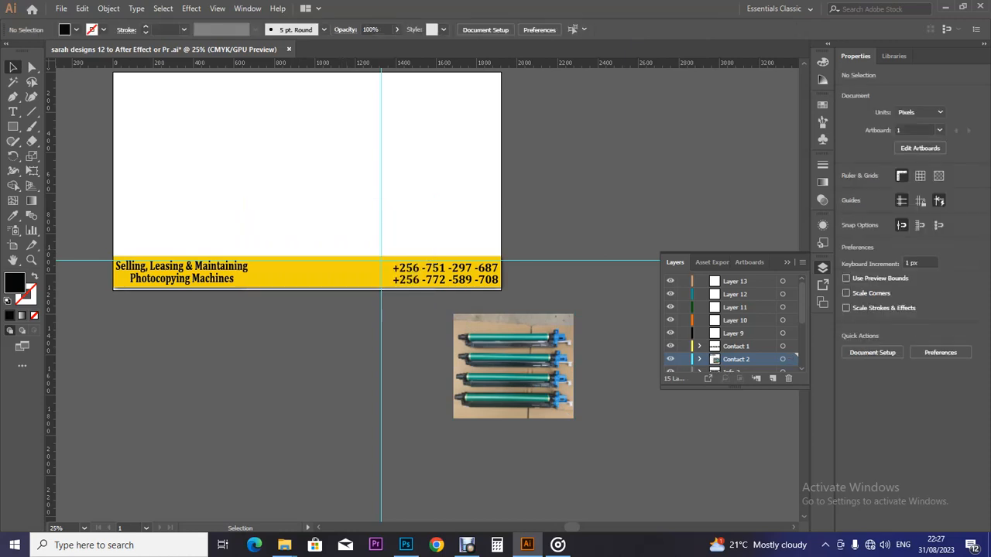
mouse_move(284, 544)
click(221, 496)
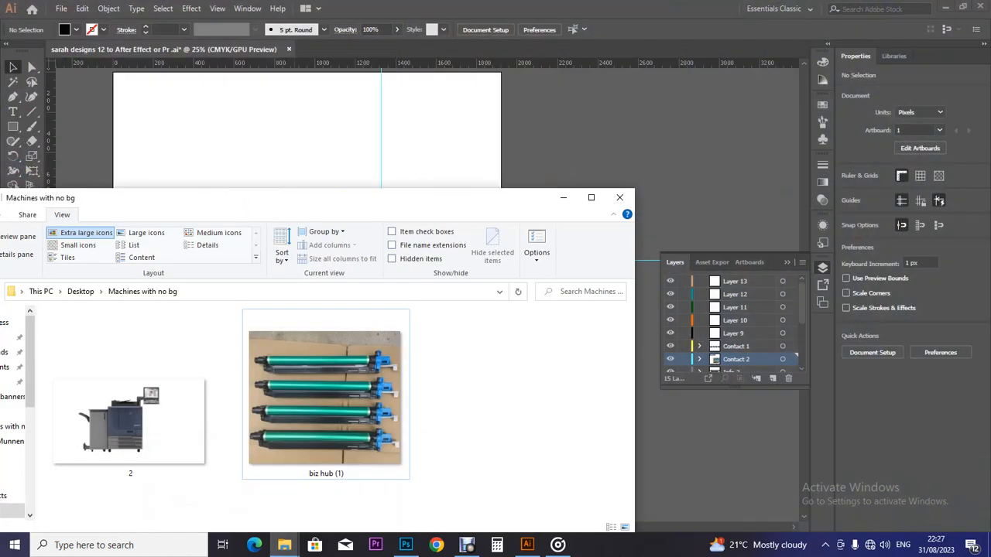
Step: Place the transparent printer image 2.png on the banner, enlarge it and position it on the yellow strip
drag(130, 418, 334, 276)
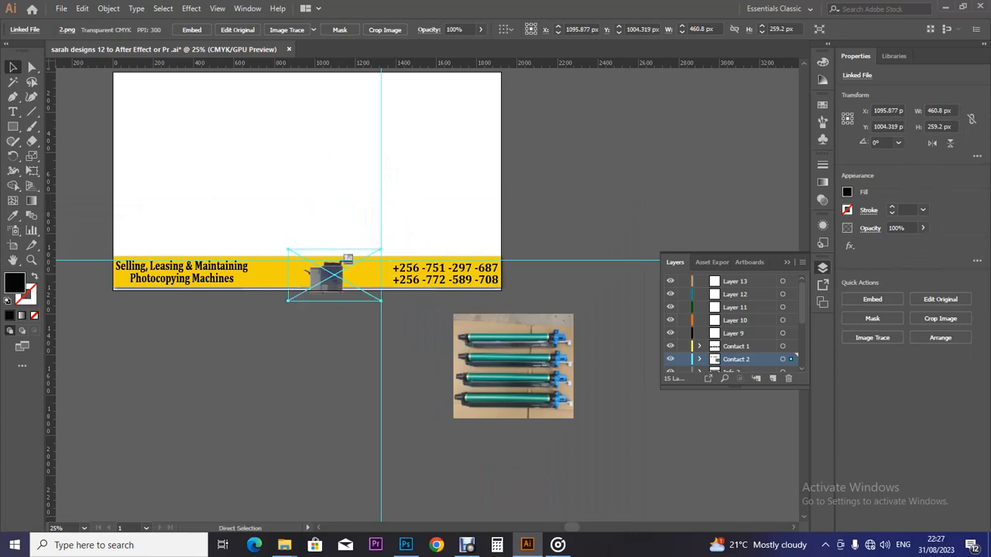
key(ctrl+equal)
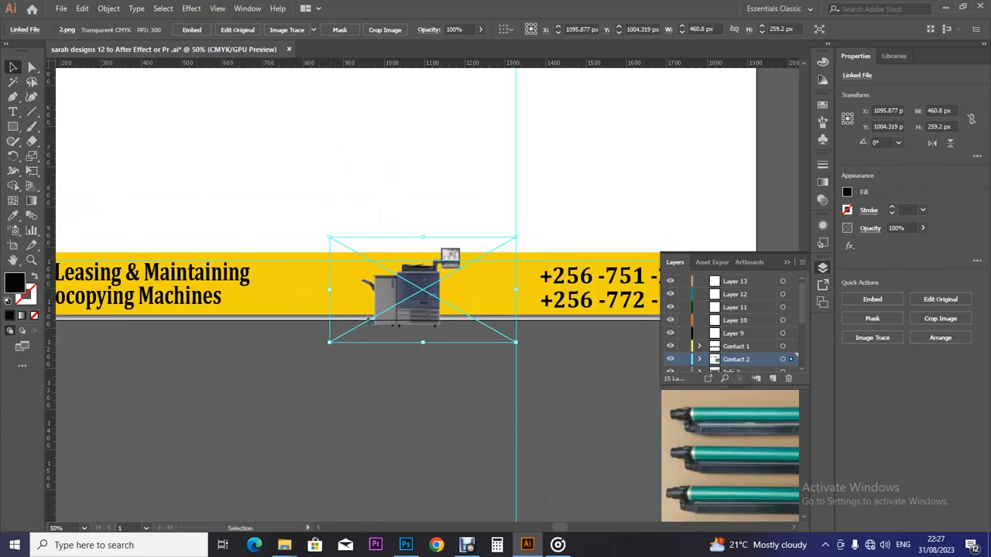
drag(516, 341, 598, 408)
drag(502, 280, 491, 249)
drag(426, 246, 402, 253)
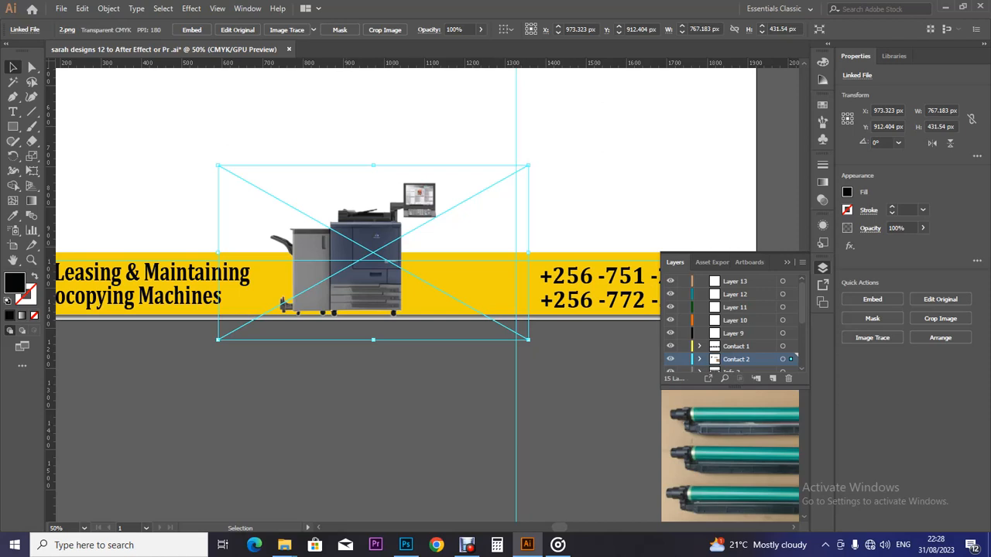
drag(401, 253, 396, 250)
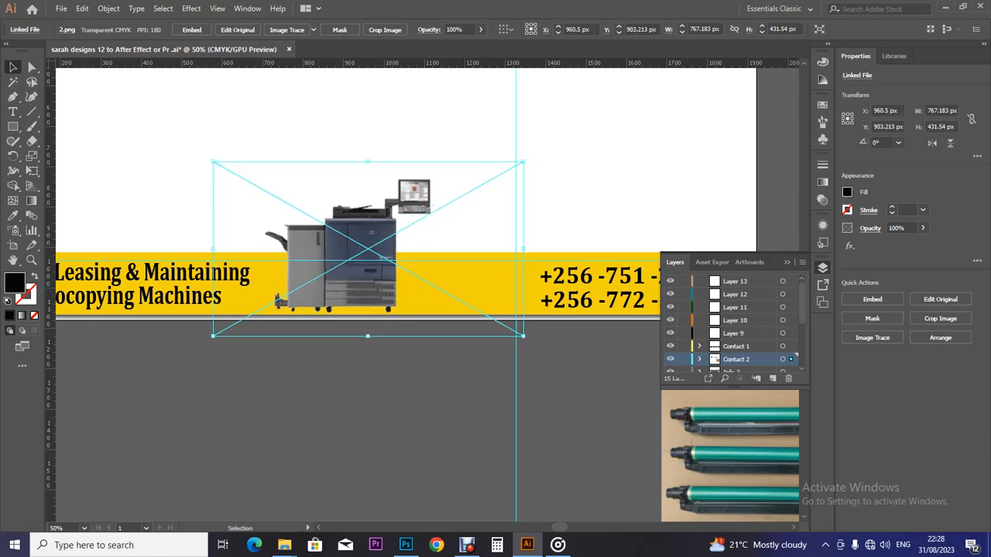
Step: Check the layout, leave the Move settings unchanged and embed the printer image in the document
key(a)
key(ctrl+minus)
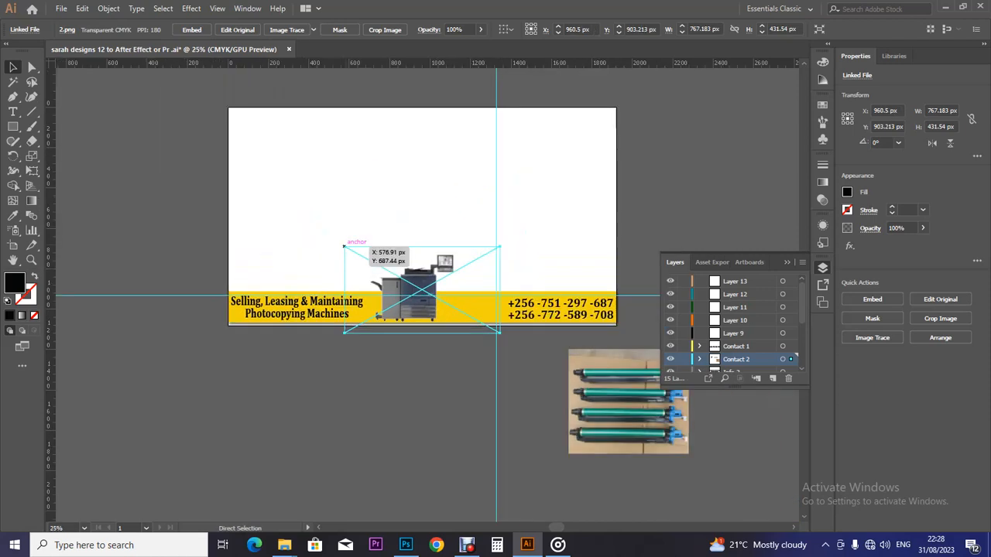
key(ctrl+plus)
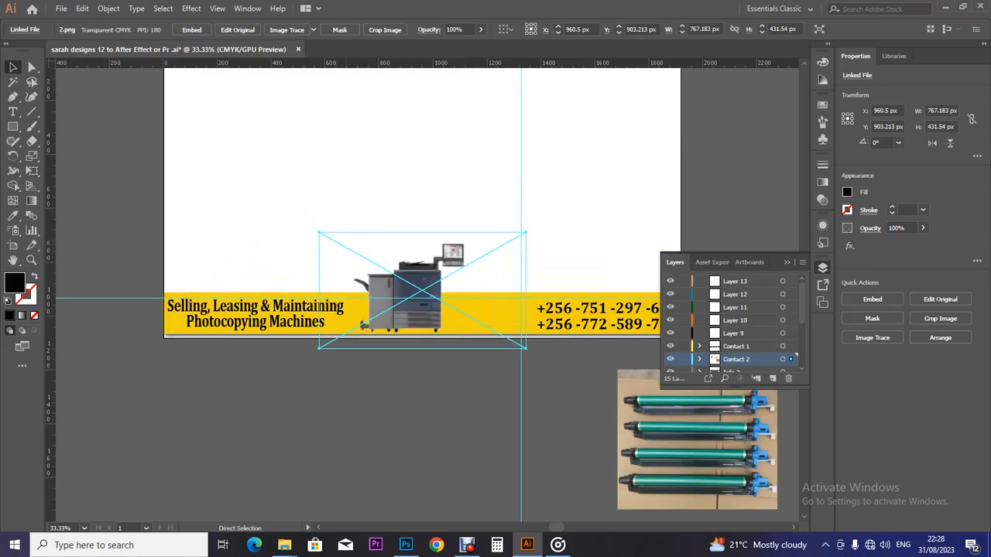
key(v)
key(Return)
click(558, 366)
click(191, 30)
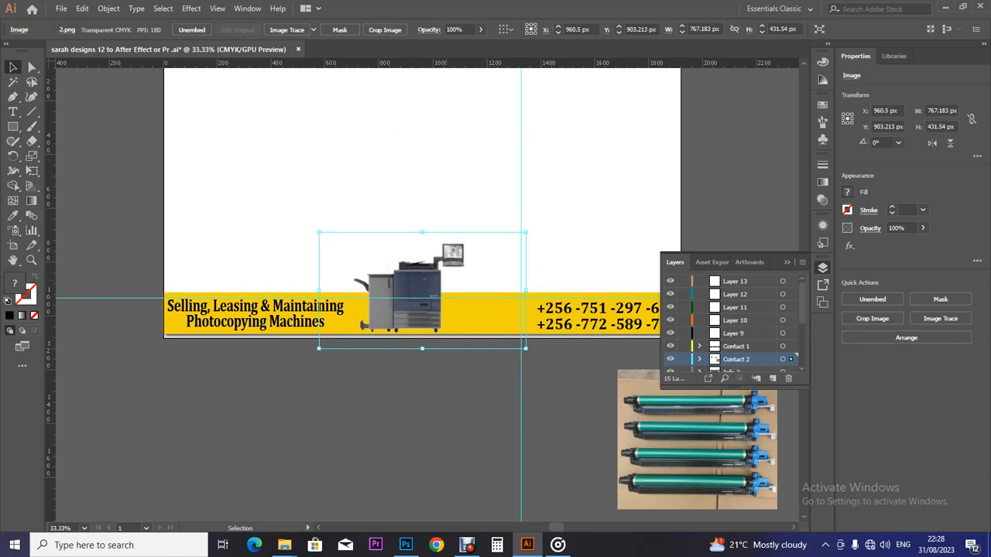
Step: Shift the printer image right toward the banner centre without using the Move settings
key(Return)
click(557, 364)
key(a)
key(v)
drag(434, 269, 470, 292)
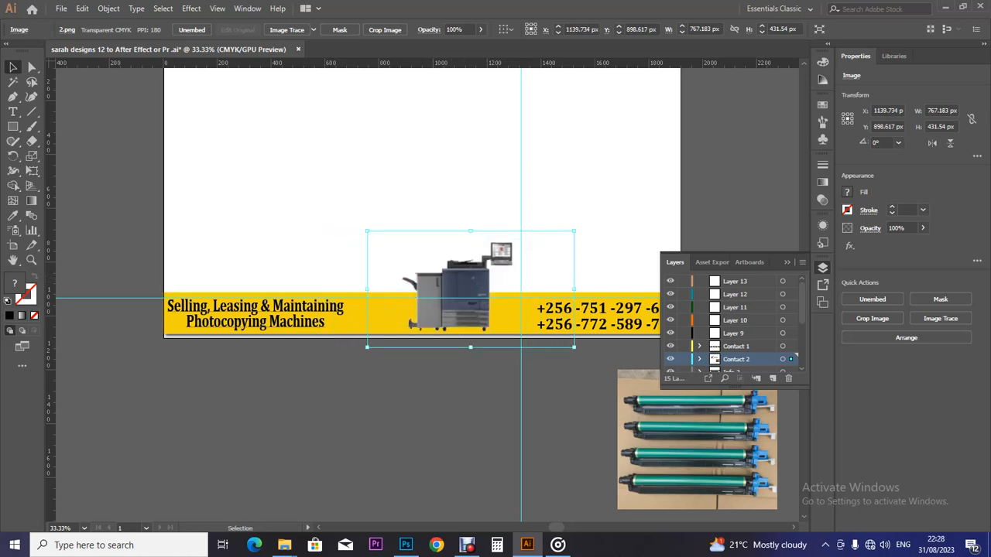
Step: Stretch the Selling, Leasing & Maintaining tagline a little wider
click(255, 311)
drag(346, 330, 367, 330)
click(422, 394)
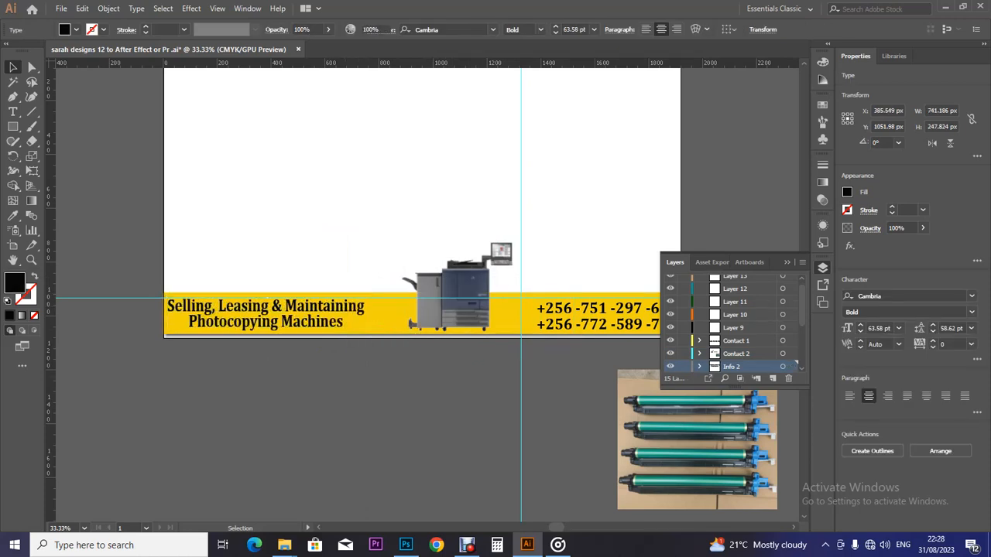
Step: Scale the printer image up slightly and recentre it on the banner
click(463, 298)
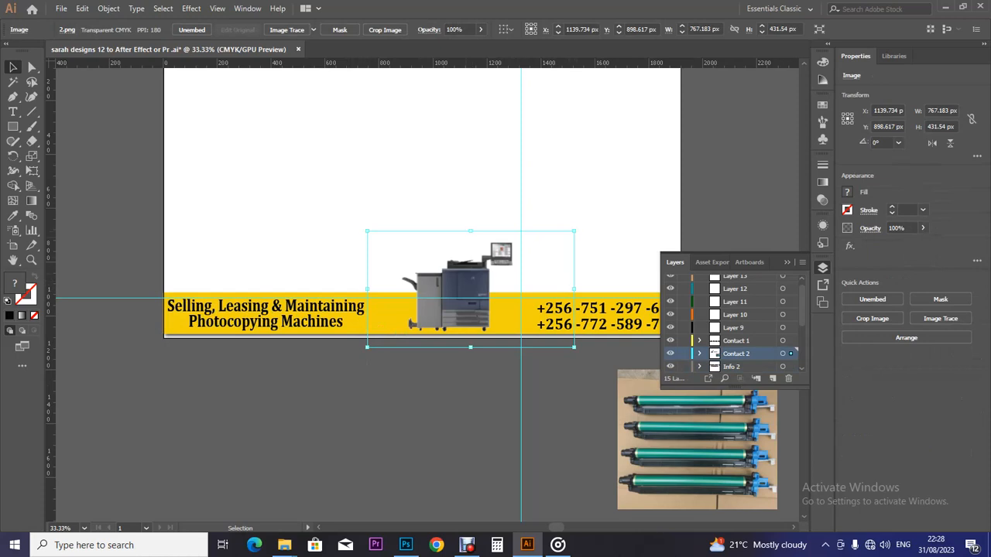
drag(573, 231, 579, 228)
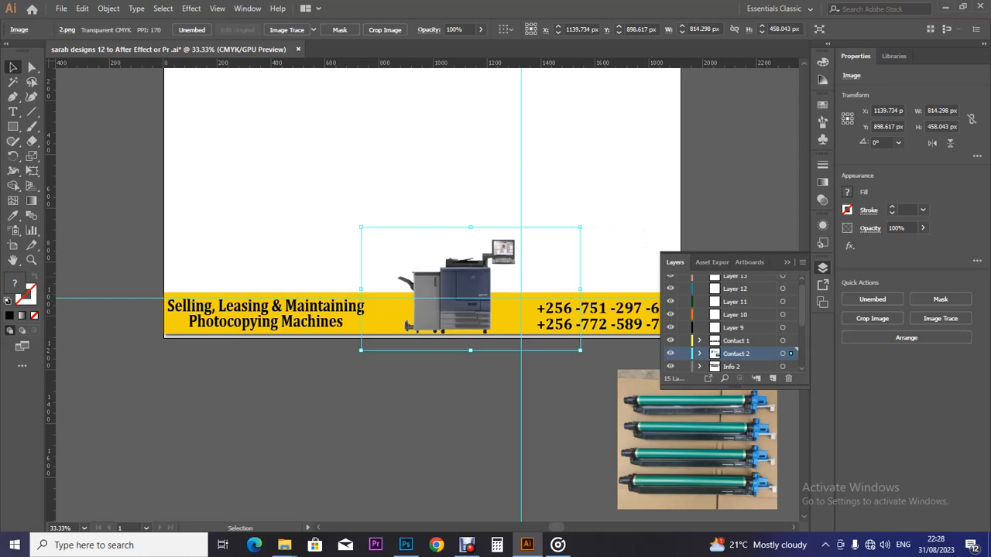
key(Up)
key(Up)
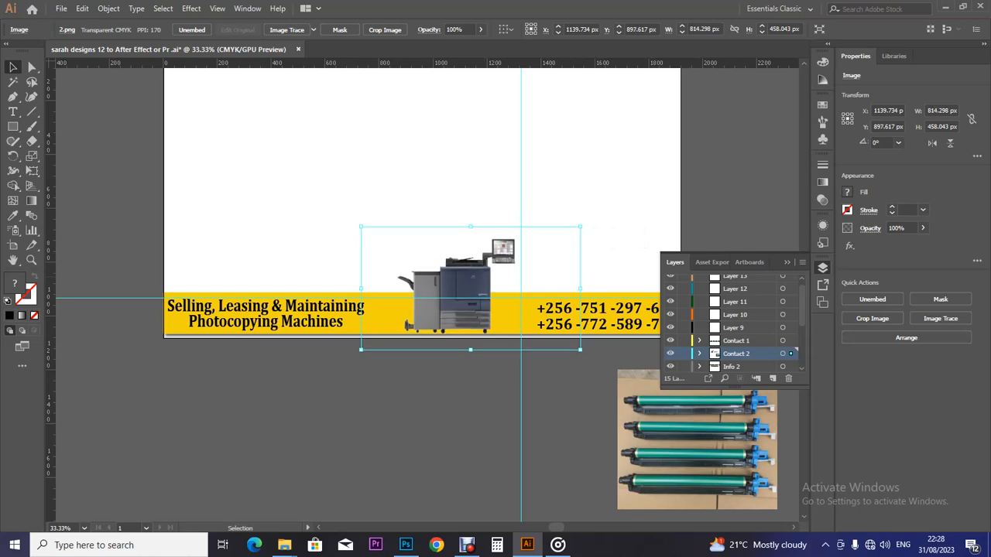
drag(490, 273, 498, 272)
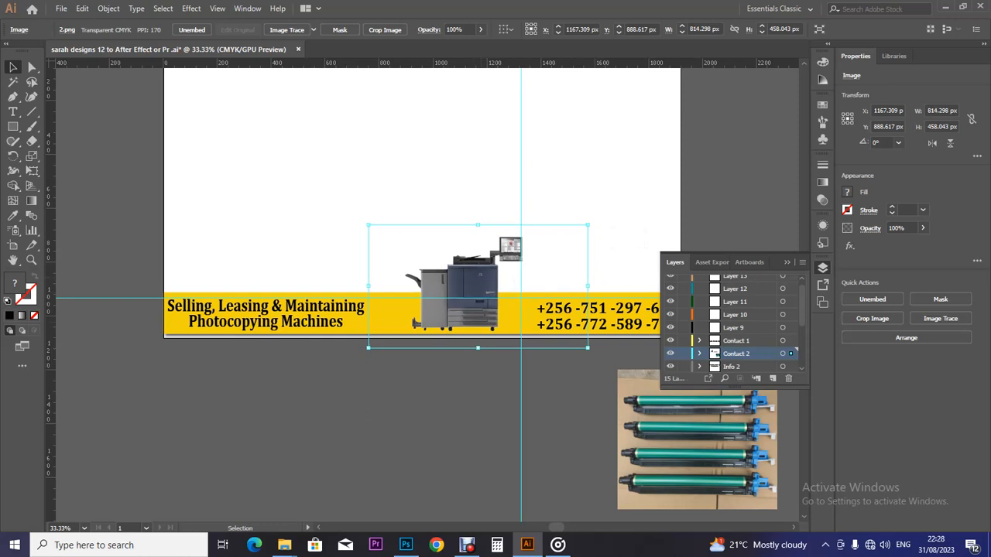
key(ctrl+minus)
key(ctrl+minus)
key(v)
key(a)
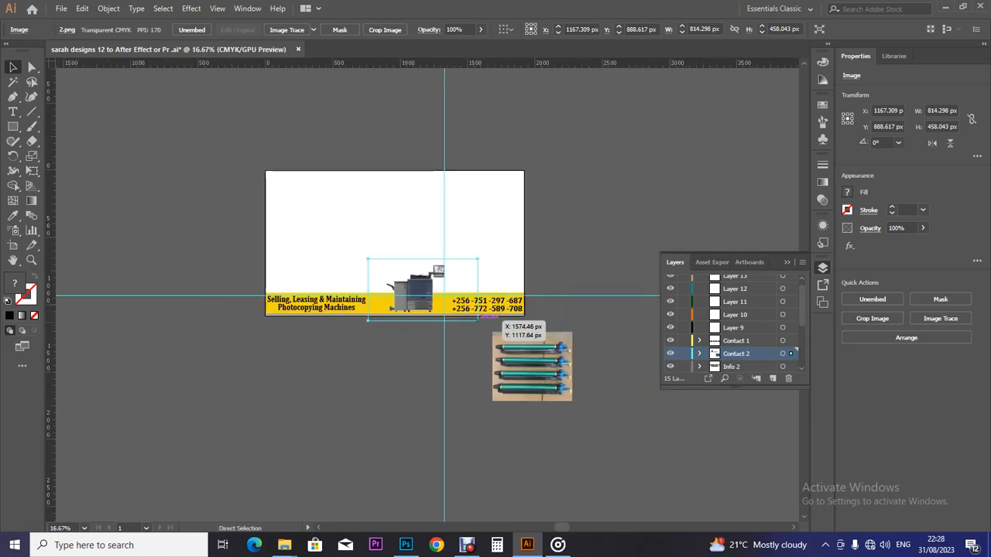
key(ctrl+plus)
key(v)
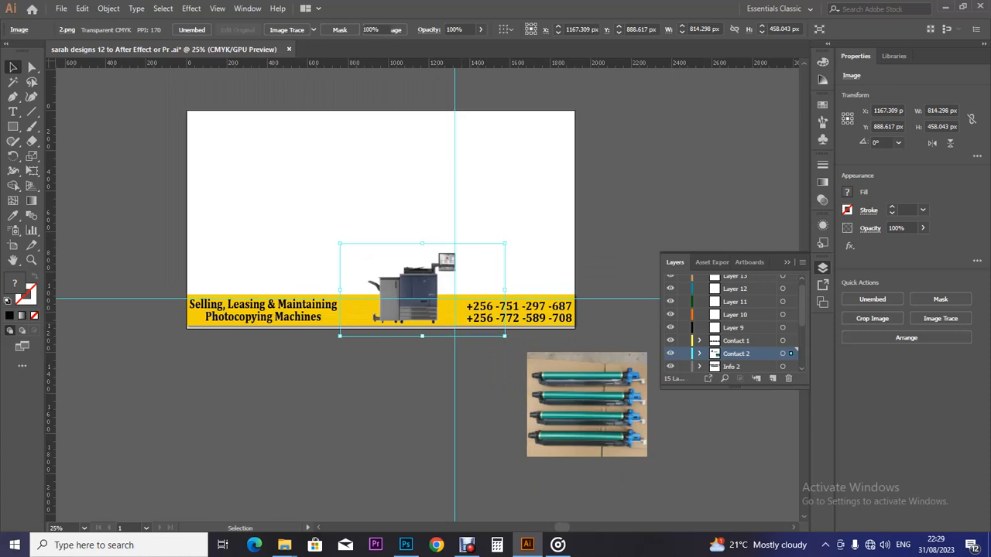
Step: Reselect the printer image and cut it from the artboard
key(ctrl+shift+a)
click(469, 332)
key(a)
key(Delete)
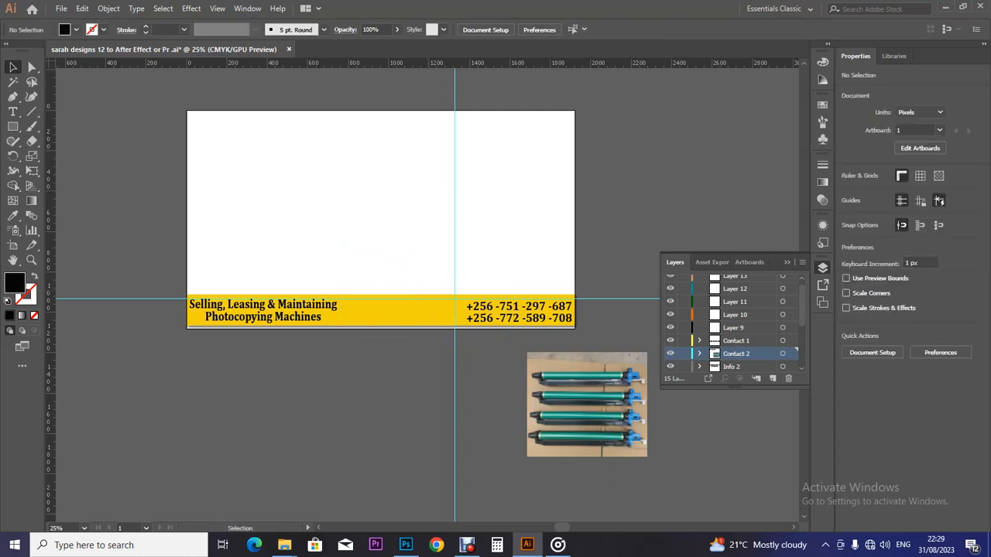
Step: Paste the printer image into Layer 9, rename the layer 'machine one', and nudge the image 1 px right
click(733, 328)
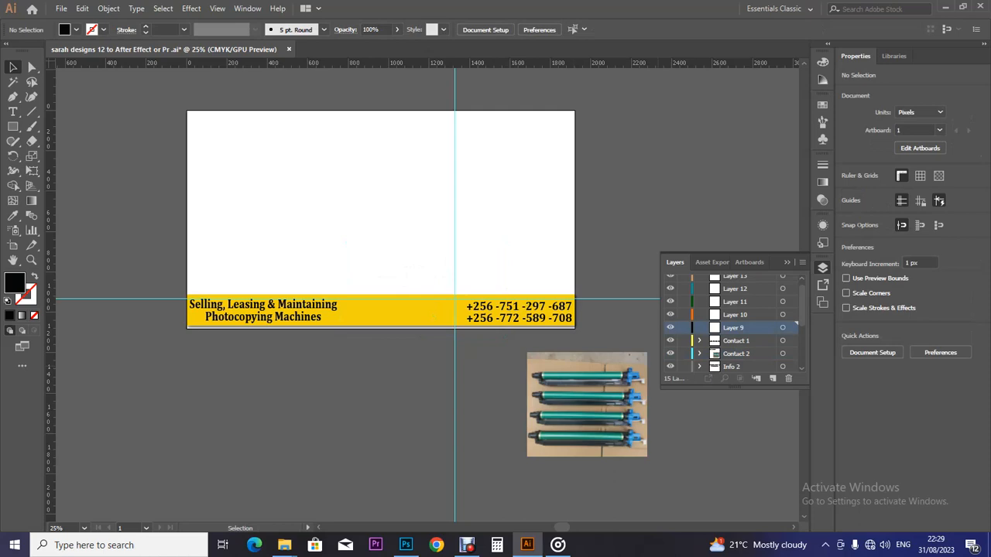
key(ctrl+v)
double_click(733, 328)
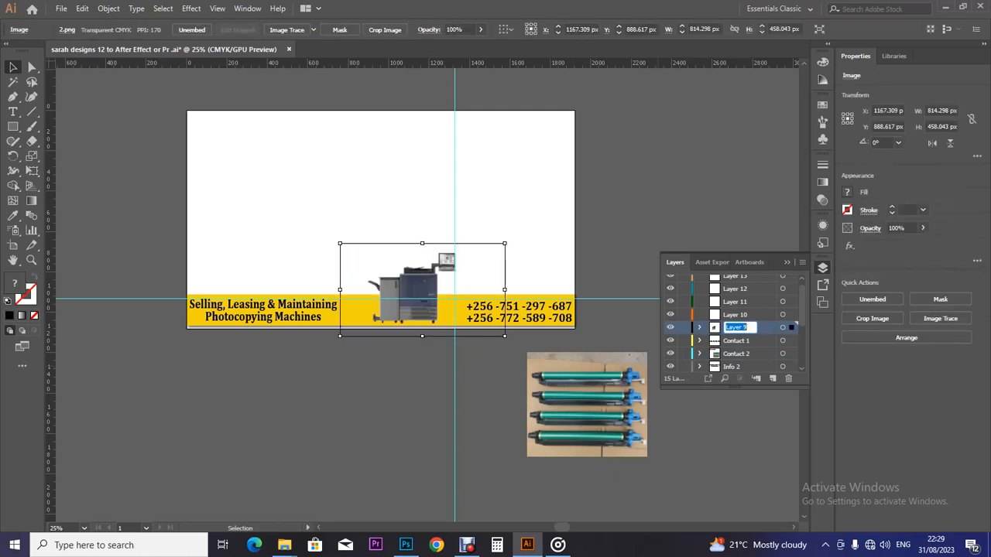
text(L)
text(mac)
text(h)
text(ine one)
key(Return)
key(Right)
key(Right)
key(Right)
key(Right)
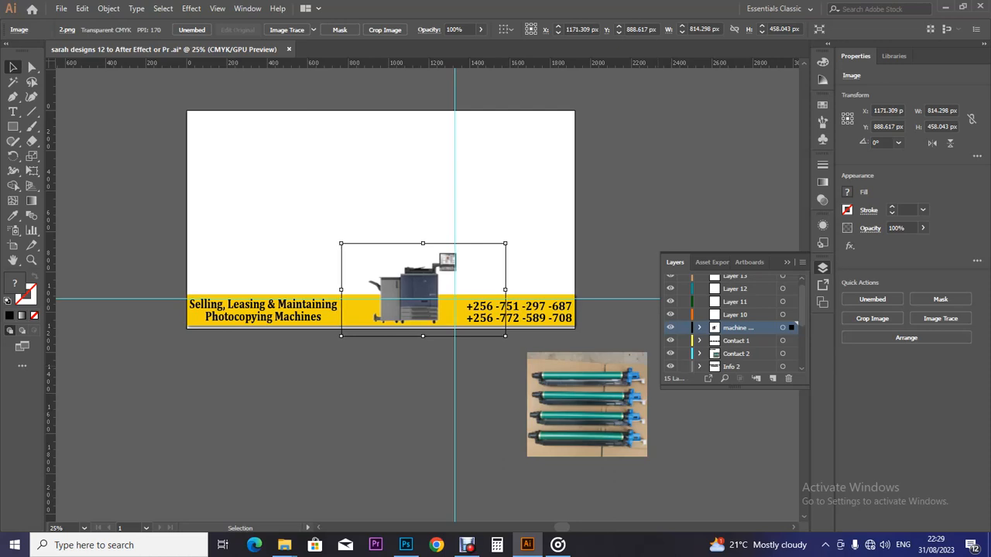
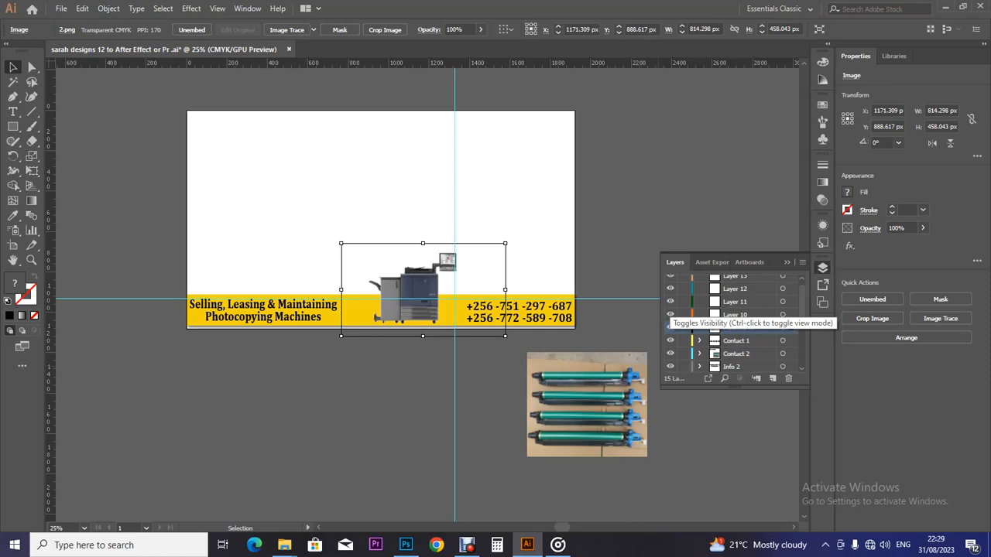
Step: Nudge the copier image down, then select the toner-drum photo beside the artboard
key(Down)
key(Down)
key(Down)
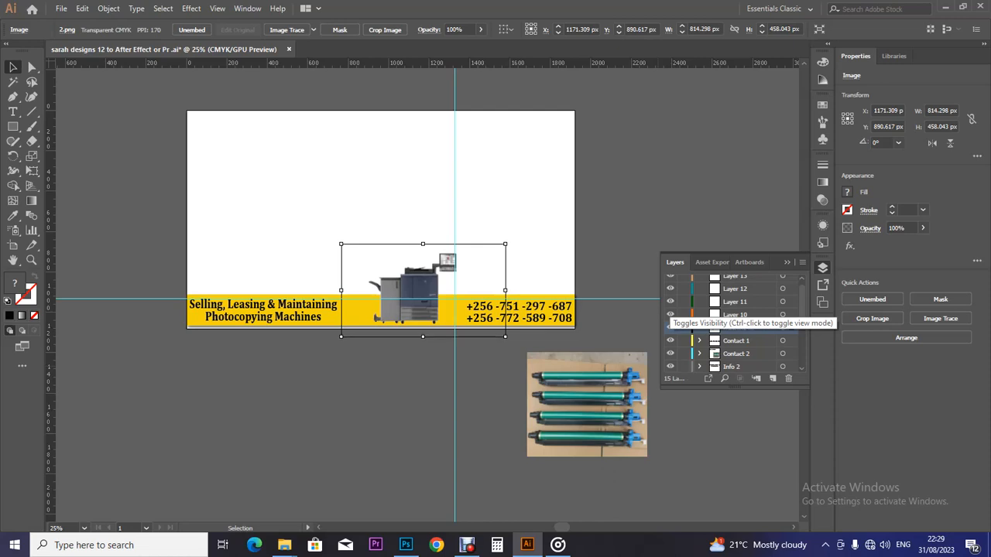
click(475, 399)
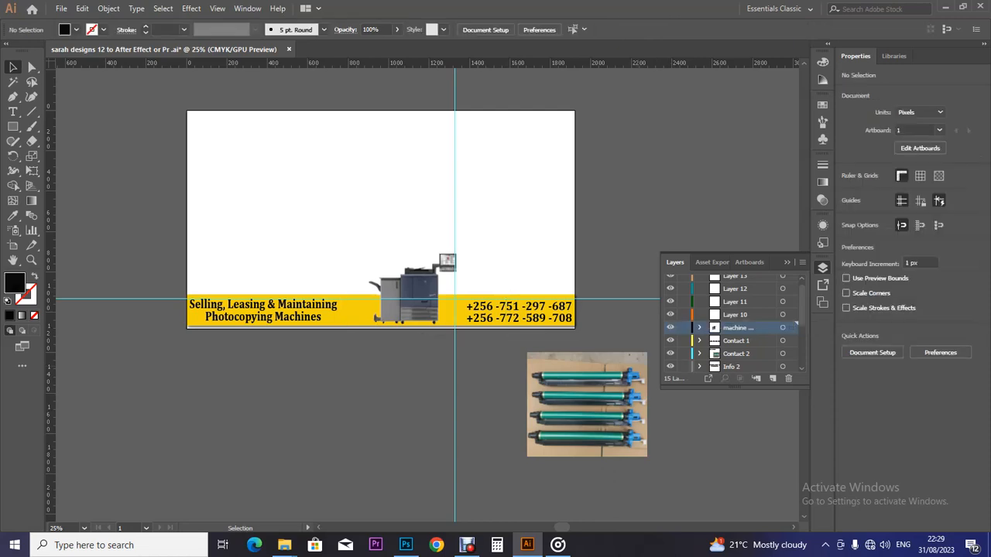
click(587, 404)
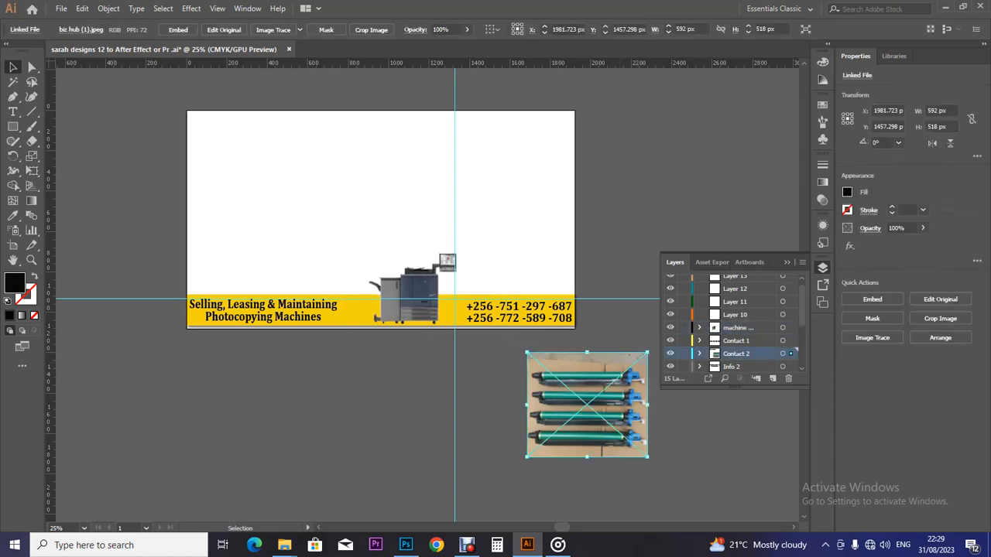
Step: Toggle the 'machine' layer's visibility to compare, leaving the copier hidden
click(737, 328)
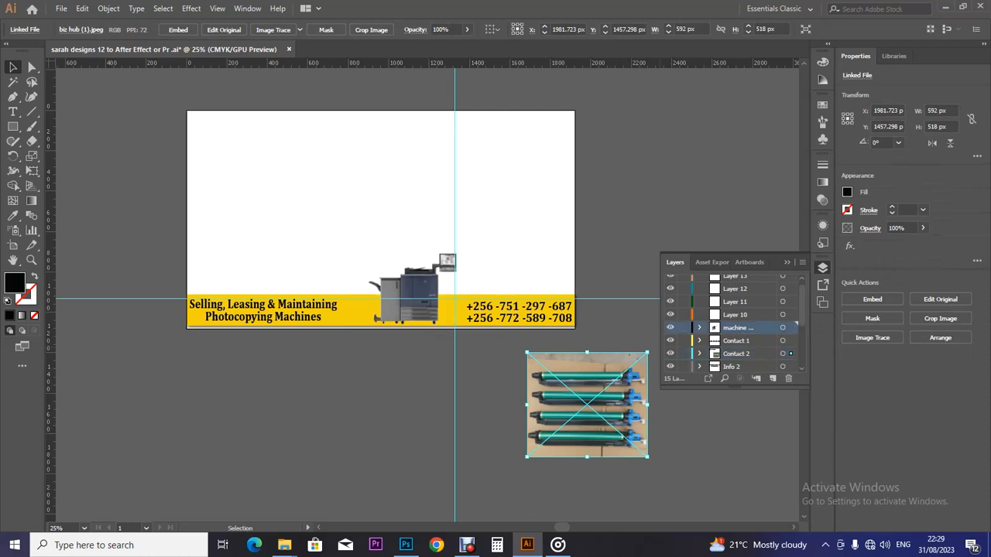
click(670, 327)
click(670, 327)
click(670, 328)
click(670, 328)
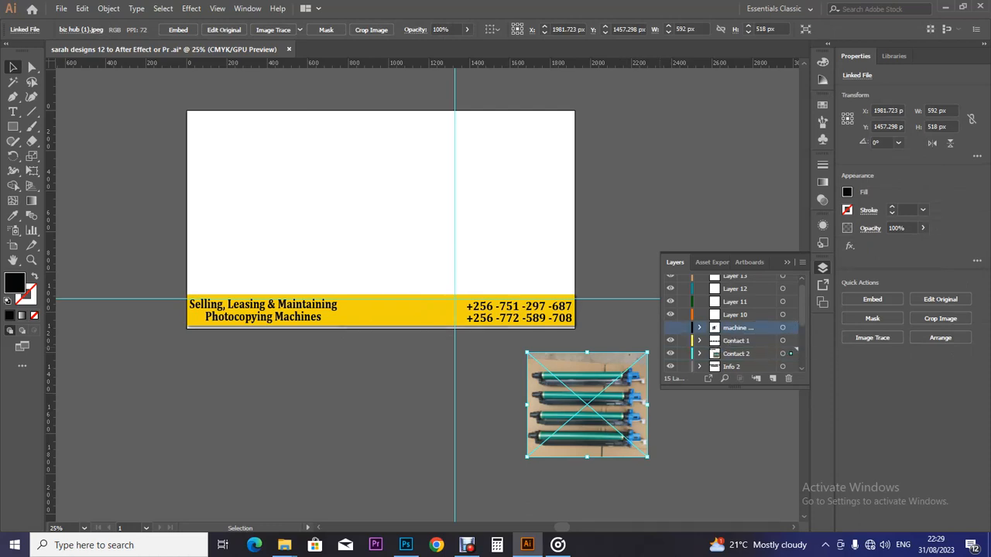
click(670, 327)
click(670, 328)
click(670, 327)
click(671, 327)
Step: From the konika folder, open the biz hub (2) photo with Adobe Photoshop CC 2019
mouse_move(285, 544)
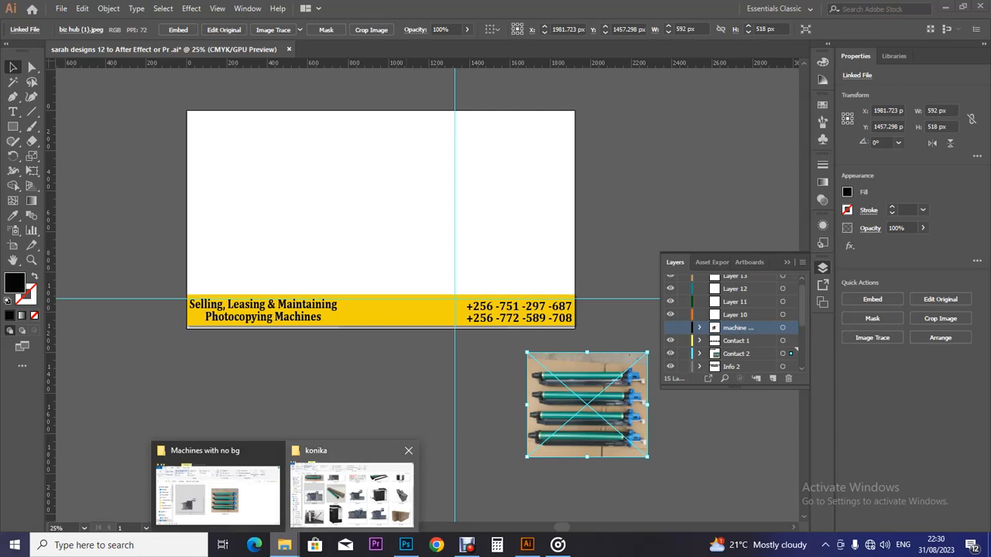
click(352, 494)
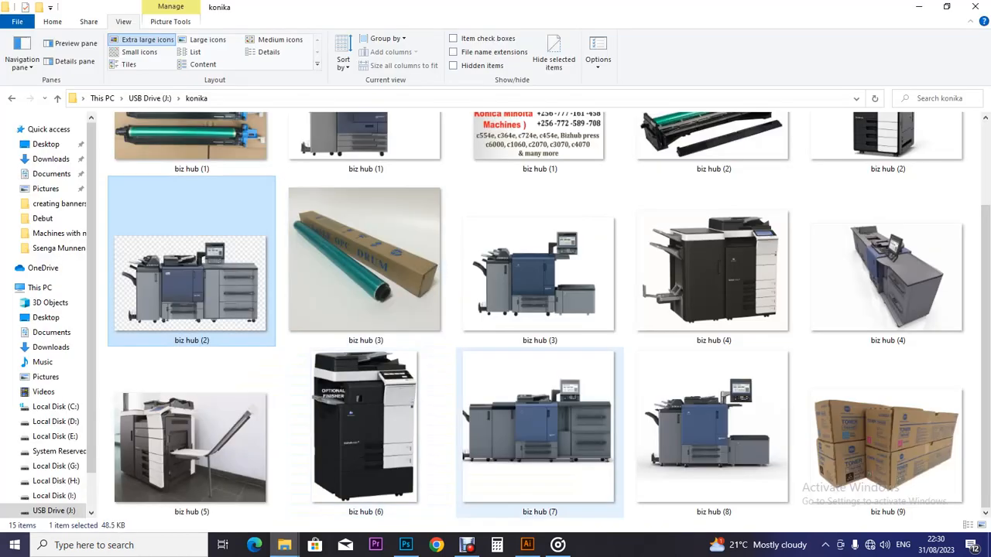
scroll(549, 315, up, 3)
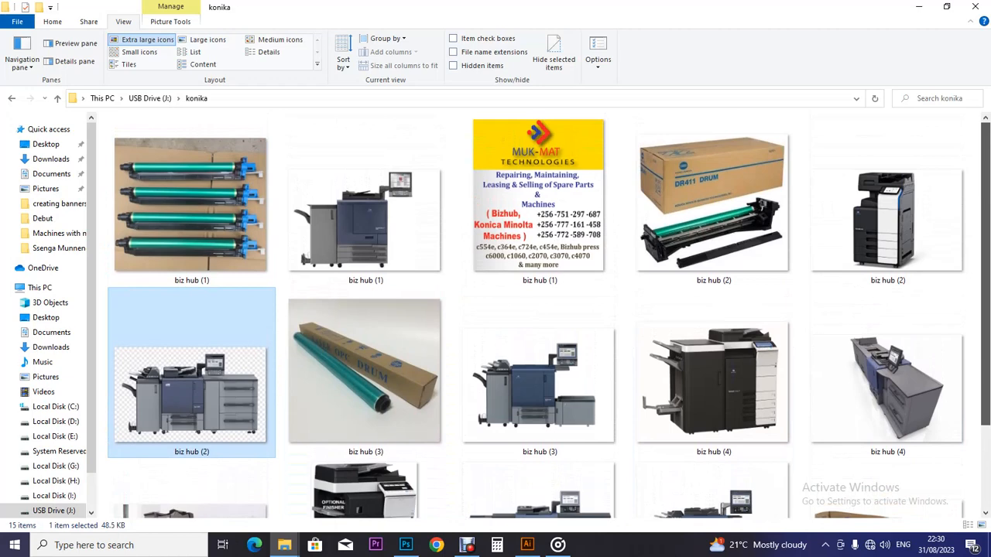
drag(985, 232, 985, 235)
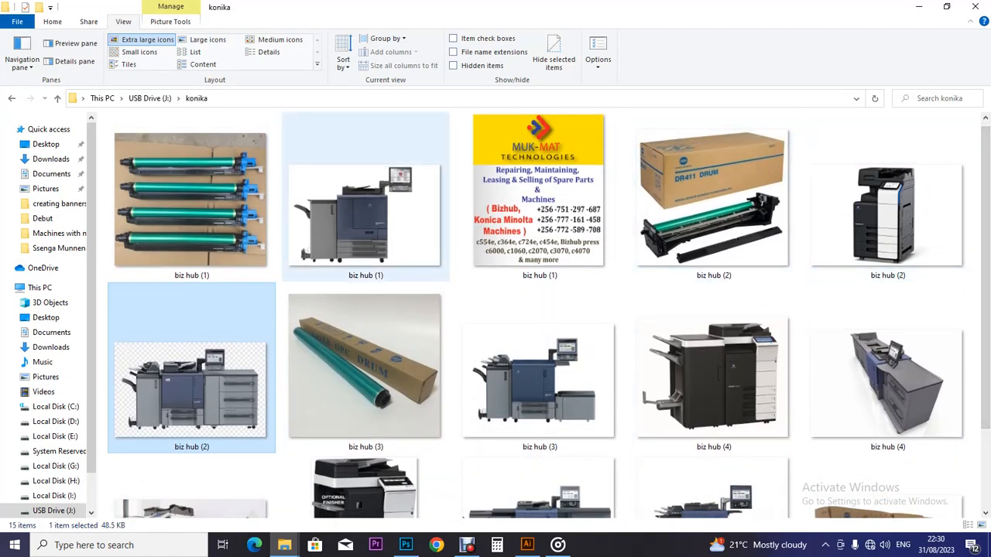
click(887, 217)
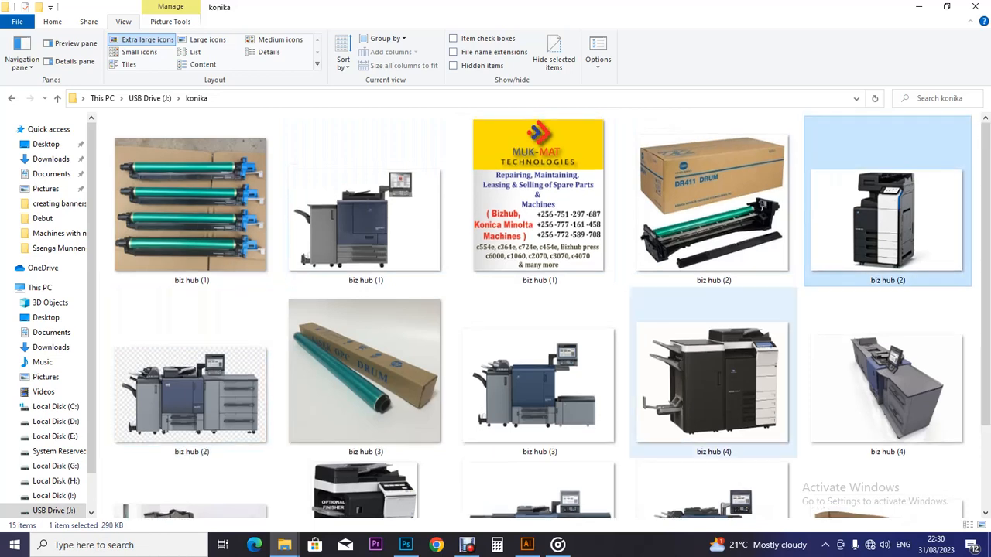
click(723, 383)
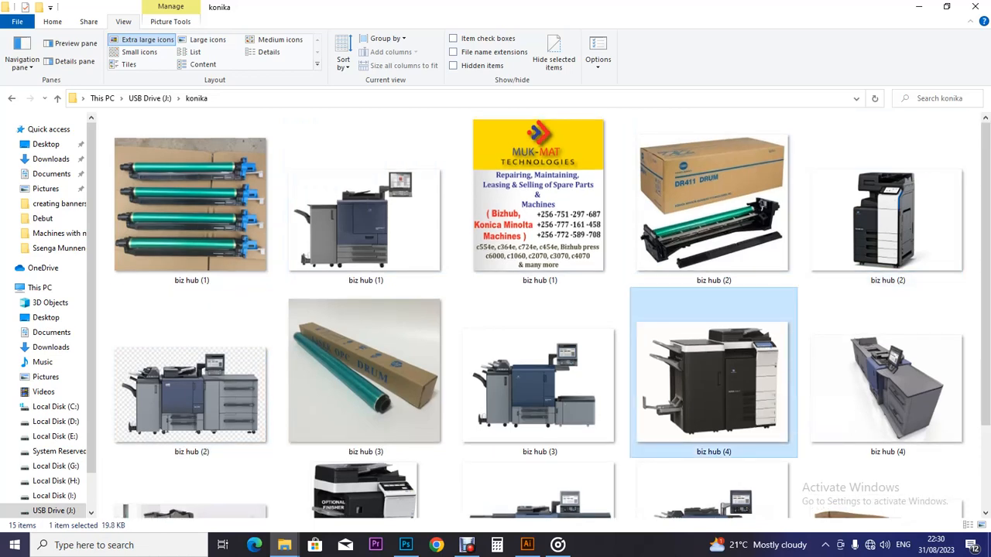
click(888, 220)
right_click(888, 221)
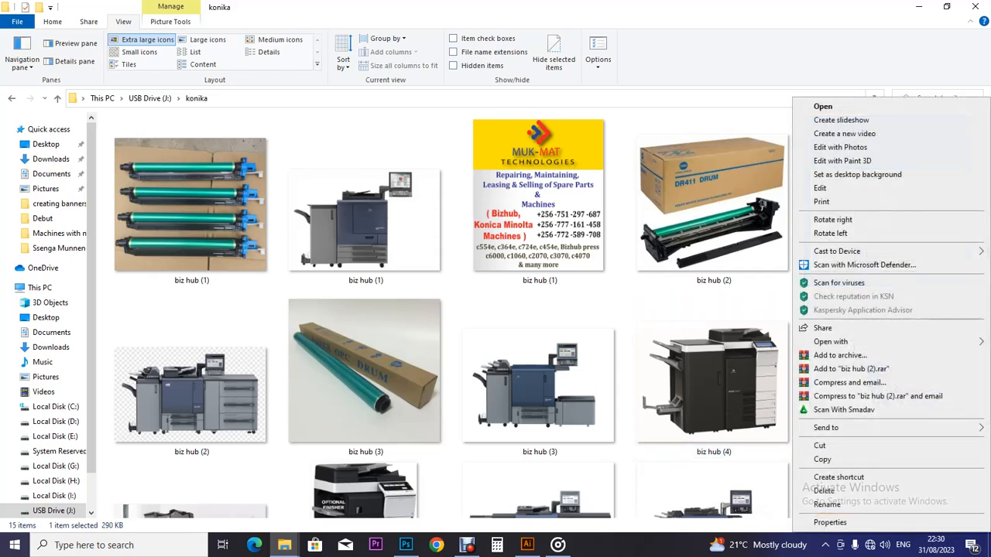
mouse_move(831, 341)
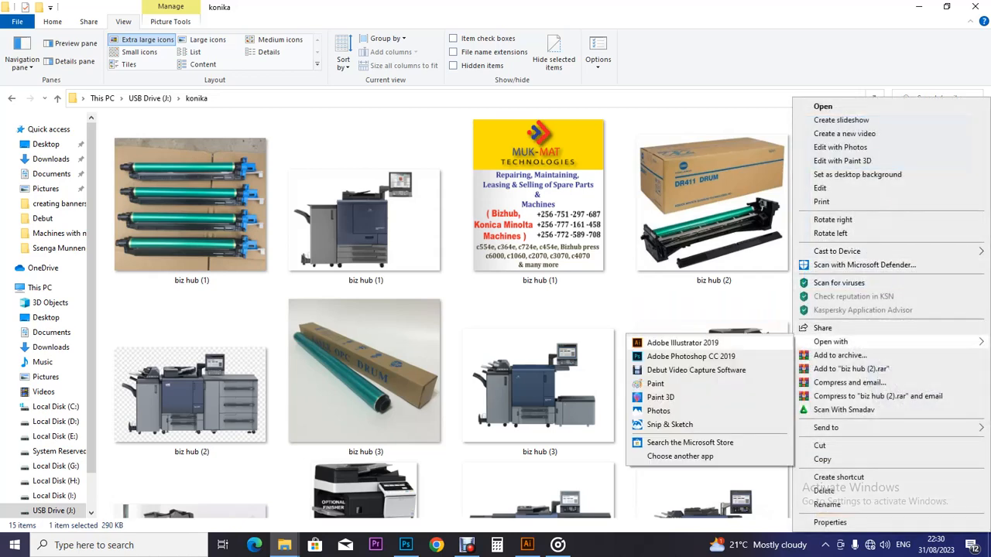
click(681, 357)
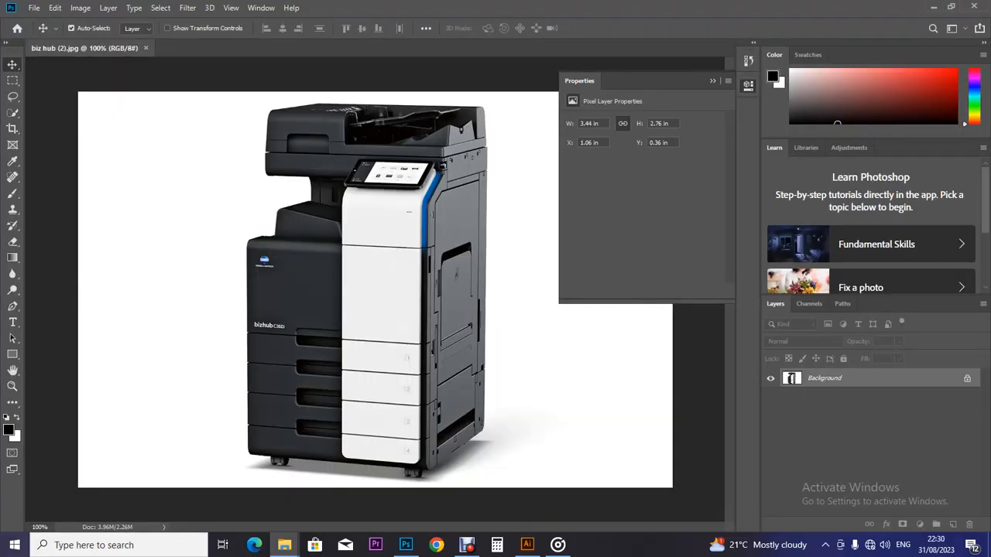
Step: Quick-select the white background around the copier, subtracting the dark slot at its base
key(alt+Tab)
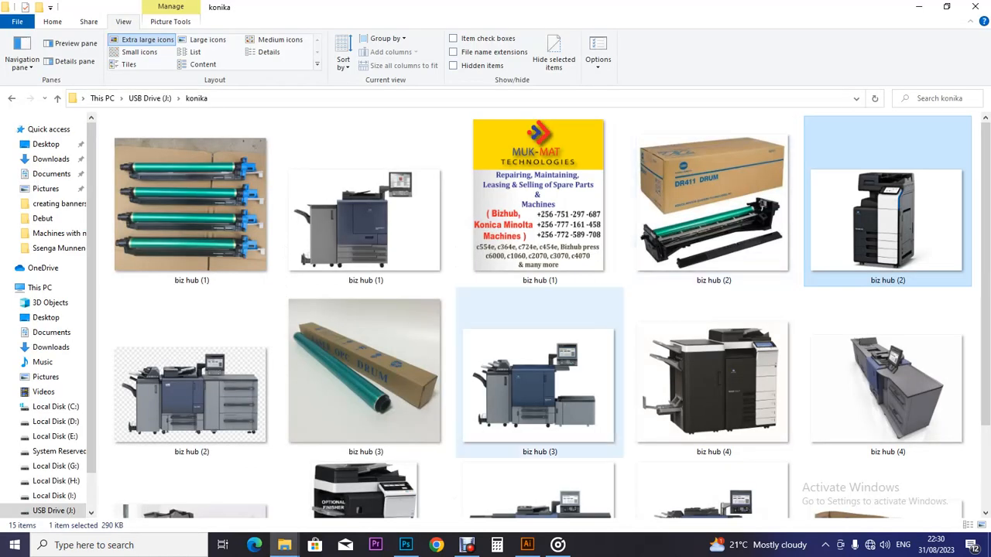
click(405, 545)
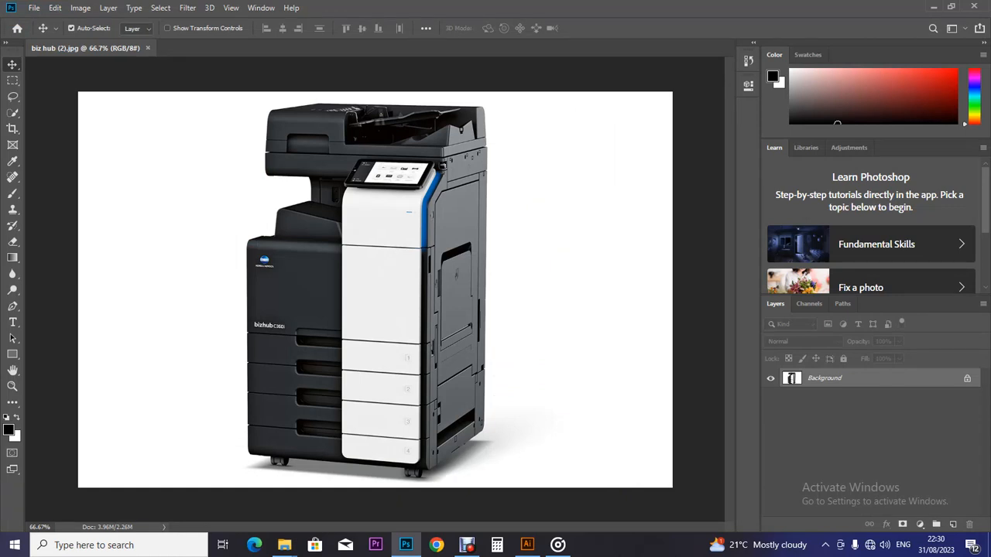
click(12, 113)
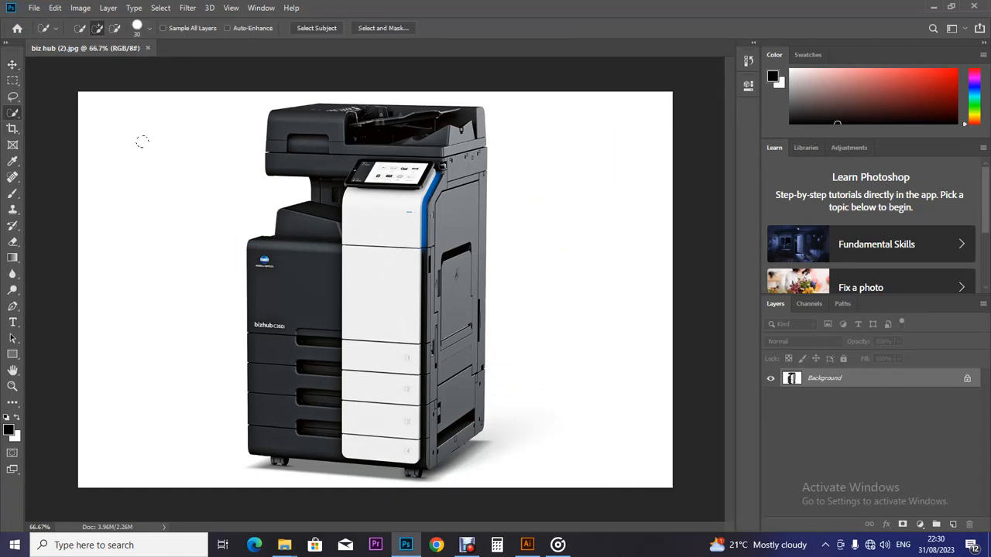
drag(152, 100, 151, 140)
drag(480, 471, 517, 480)
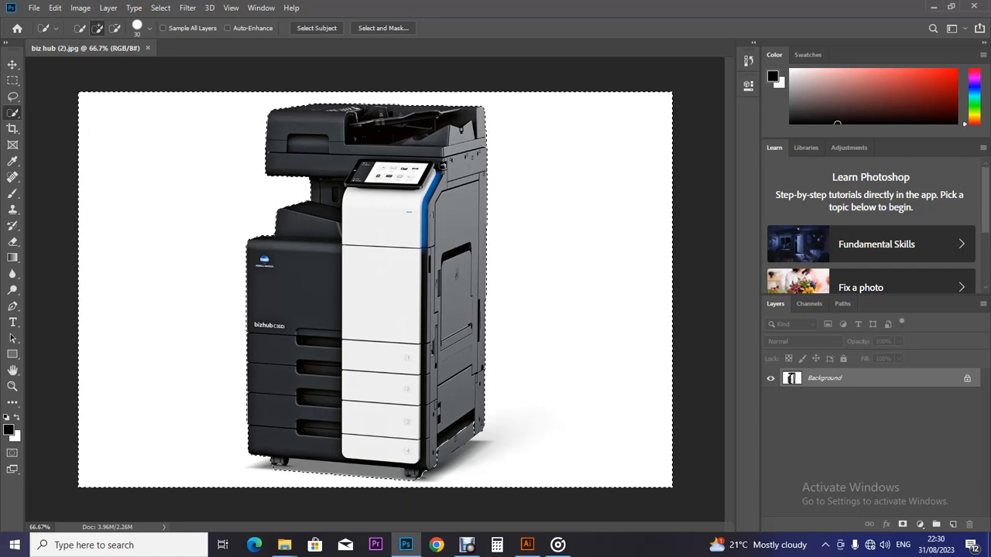
key(alt)
key(alt)
alt+click(463, 438)
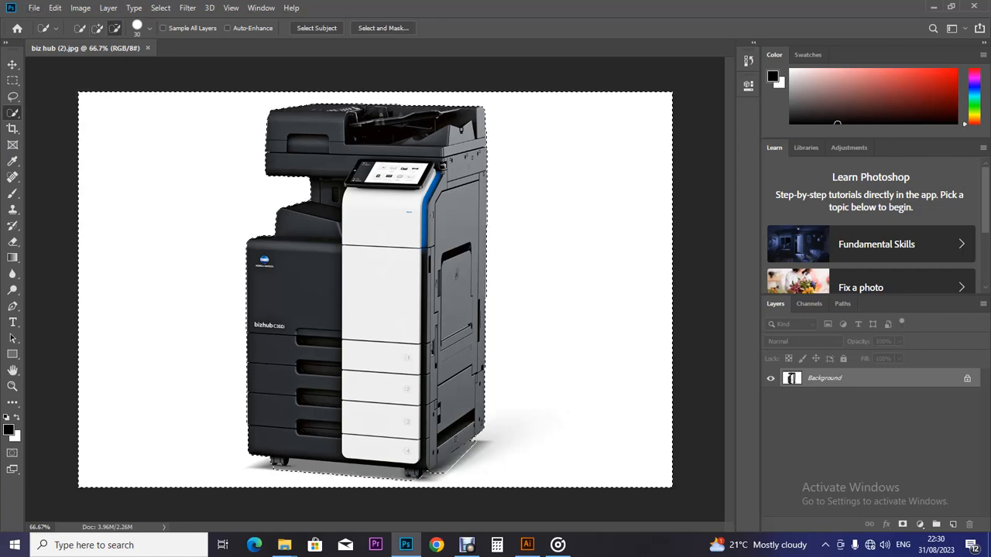
key(alt)
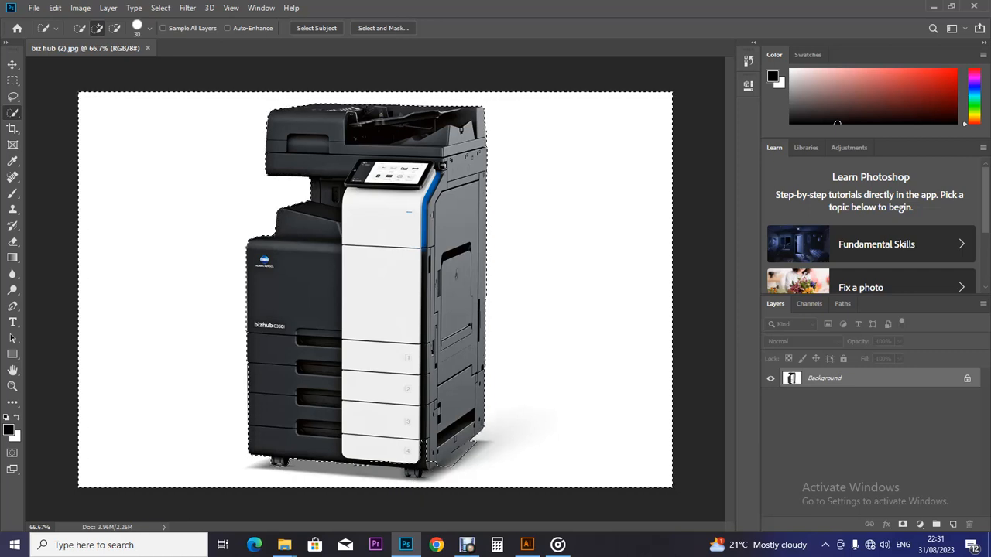
key(alt)
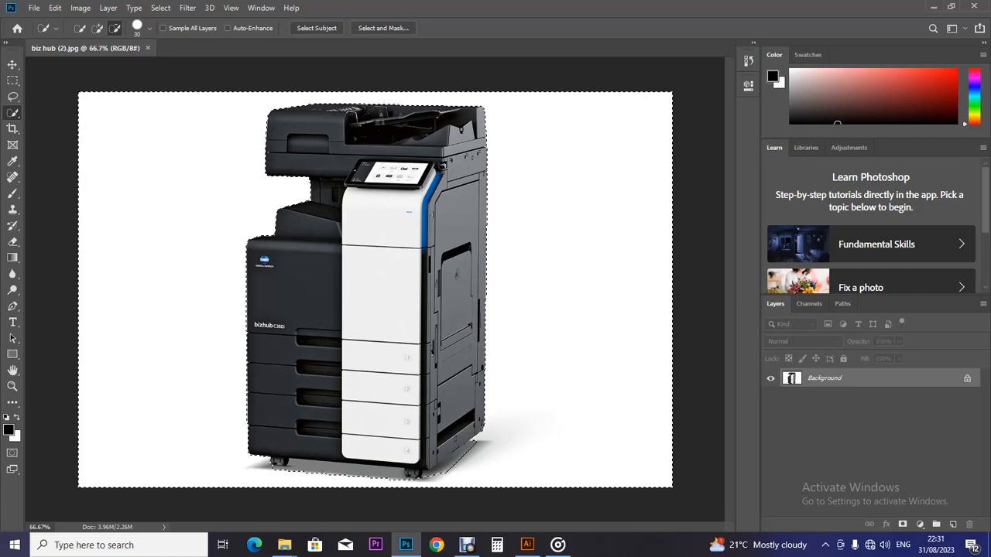
click(98, 29)
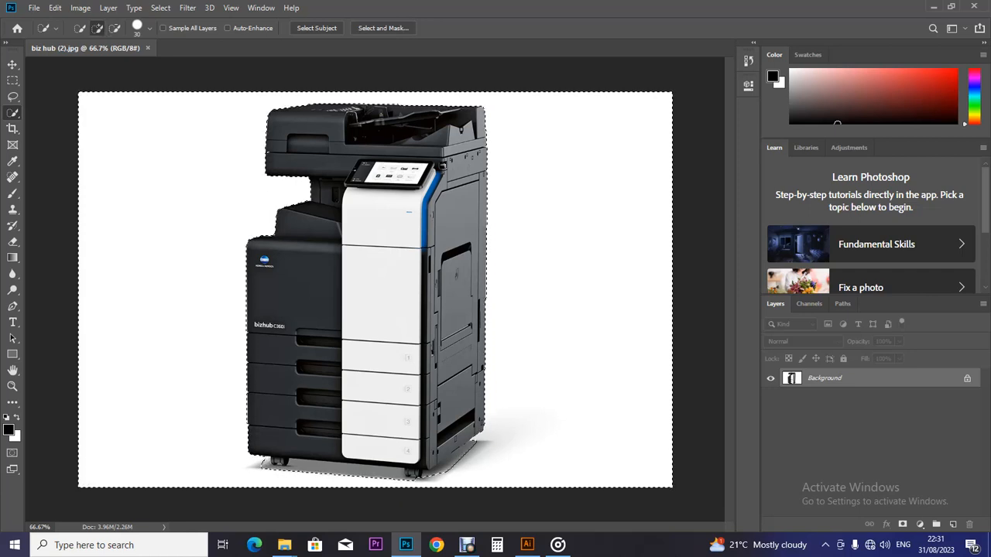
Step: Unlock Background into Layer 0, delete the white background, and deselect
click(966, 378)
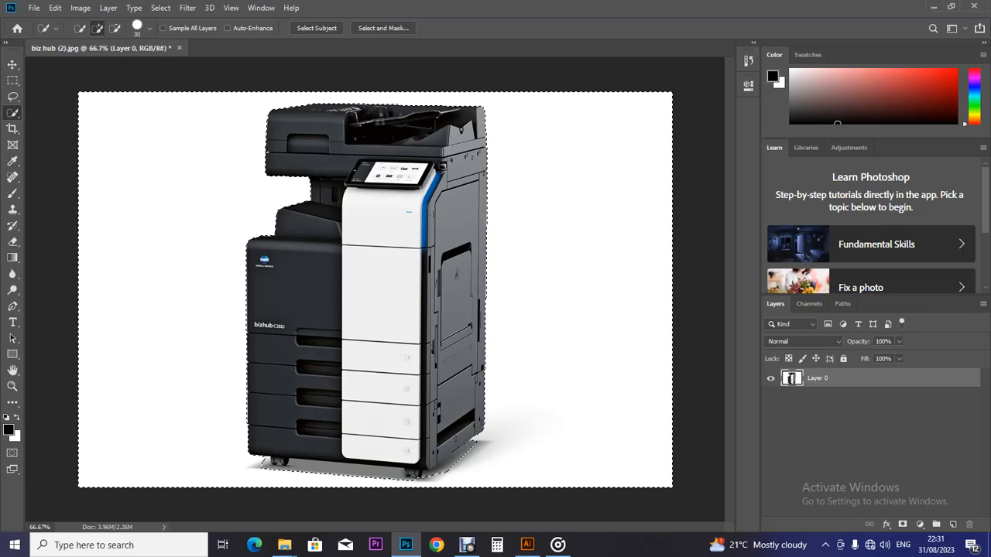
double_click(967, 379)
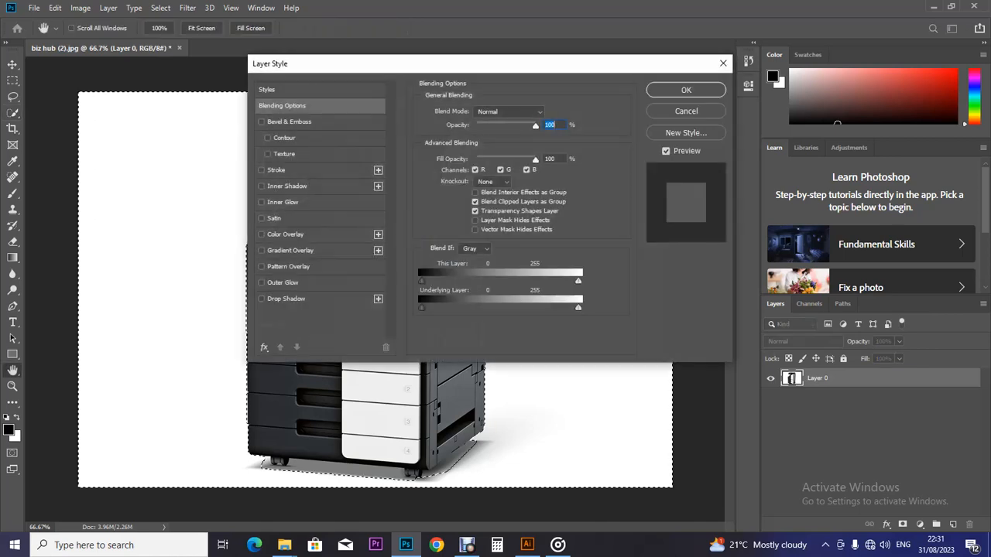
click(681, 113)
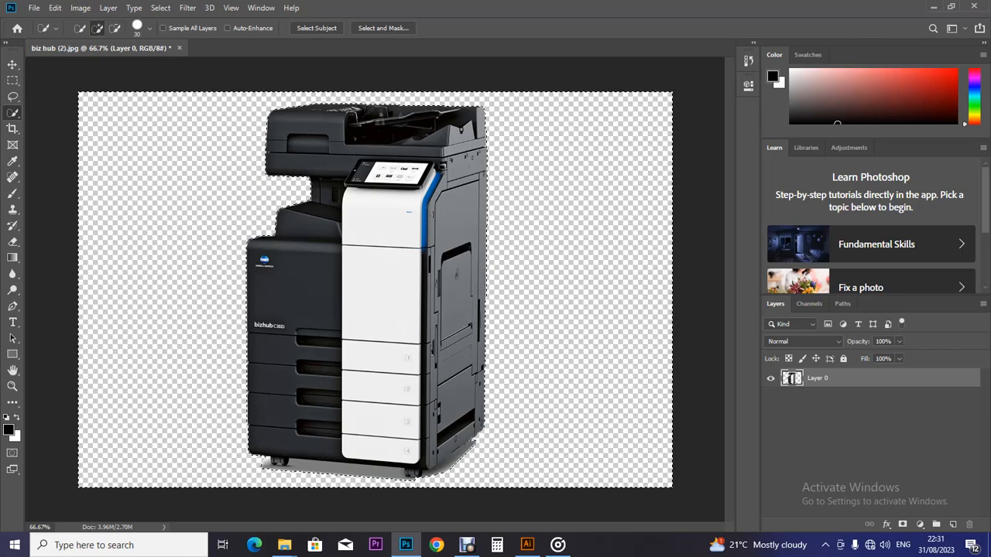
key(ctrl+d)
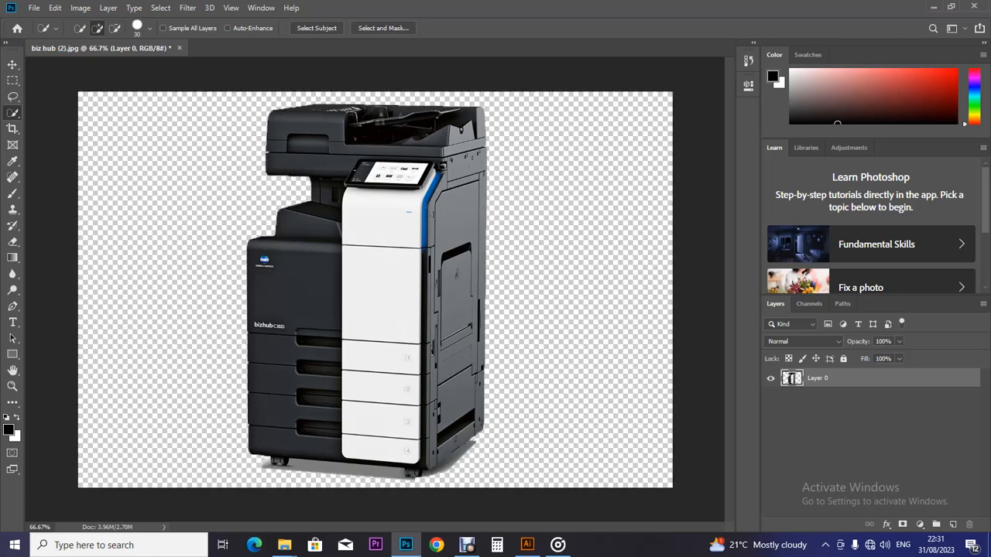
Step: Zoom to 200% on the copier's base and switch to the Pen tool
key(ctrl+plus)
key(ctrl+plus)
scroll(374, 288, down, 10)
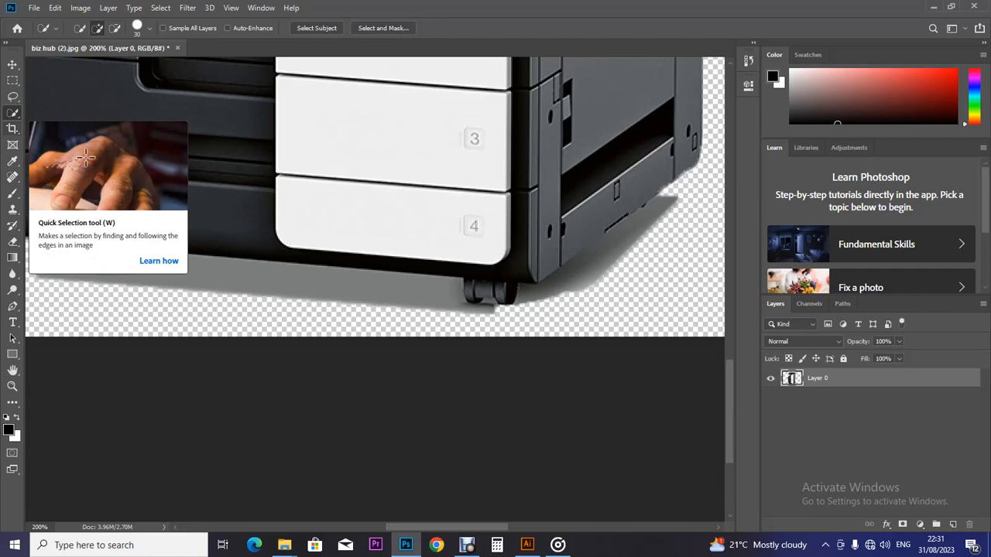
key(p)
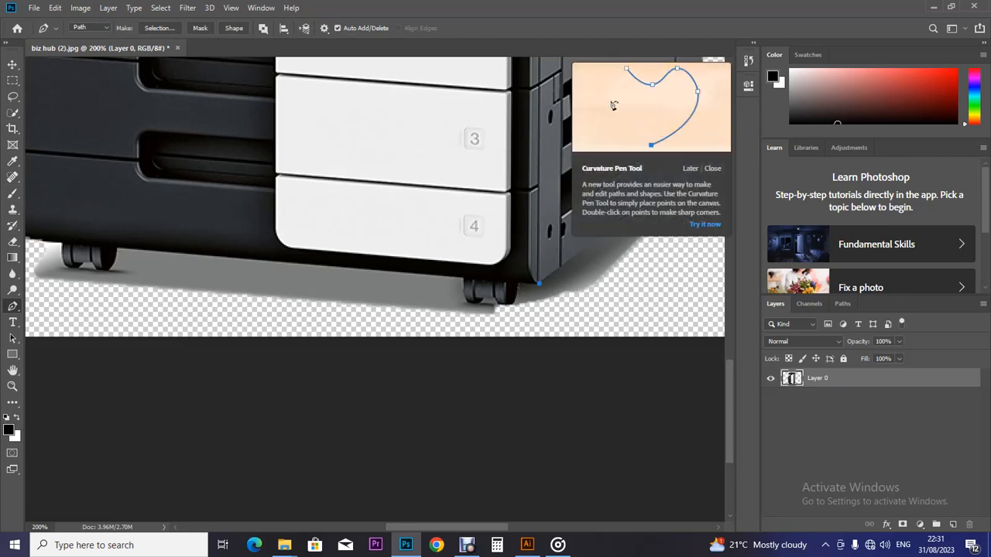
Step: Start a pen path at the copier's bottom corner, tracing the shadow's outer edge and bottom
click(584, 249)
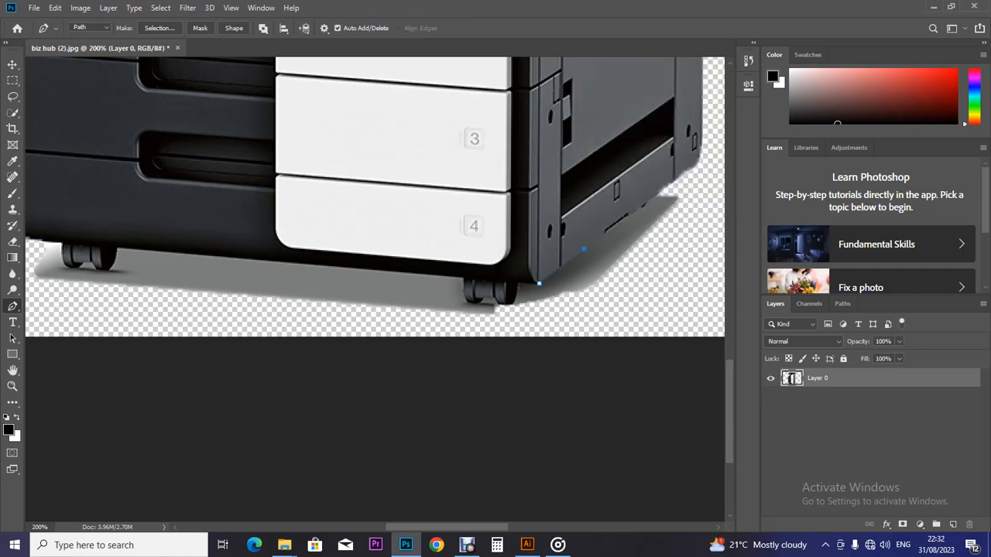
click(685, 171)
click(691, 236)
click(660, 282)
click(627, 328)
click(567, 353)
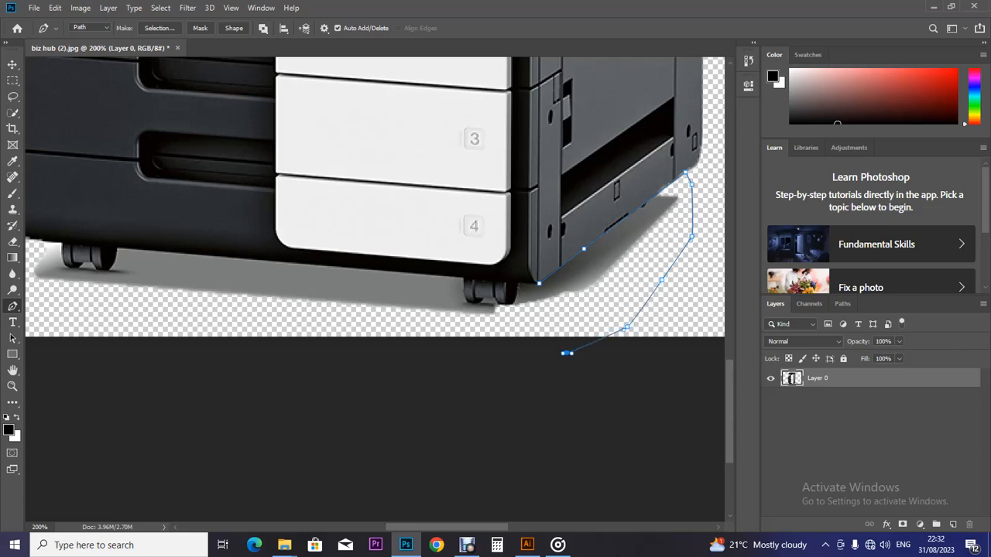
click(304, 359)
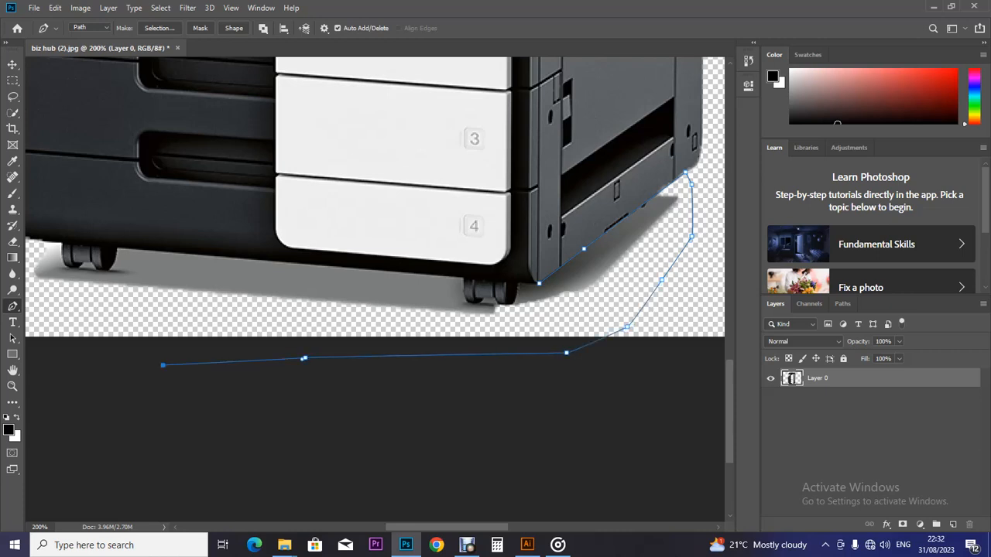
Step: Continue the path up the left side and curve it around the left caster
scroll(163, 366, left, 5)
drag(386, 383, 372, 378)
click(332, 318)
click(339, 268)
click(374, 238)
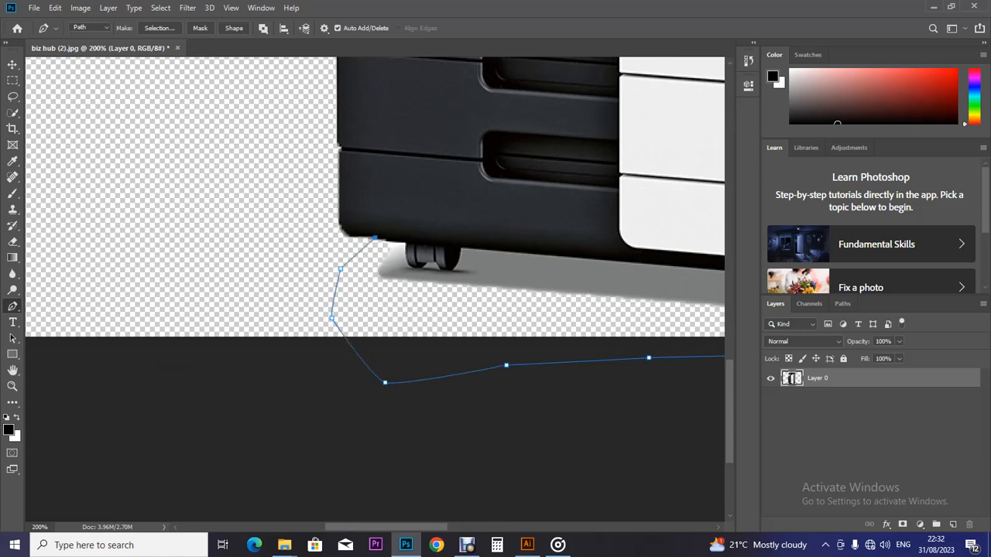
click(407, 243)
drag(418, 267, 442, 269)
drag(441, 270, 450, 279)
drag(459, 247, 458, 217)
alt+click(460, 246)
Step: Curve the path around the right caster, close it, and zoom out to the whole copier
scroll(376, 286, right, 5)
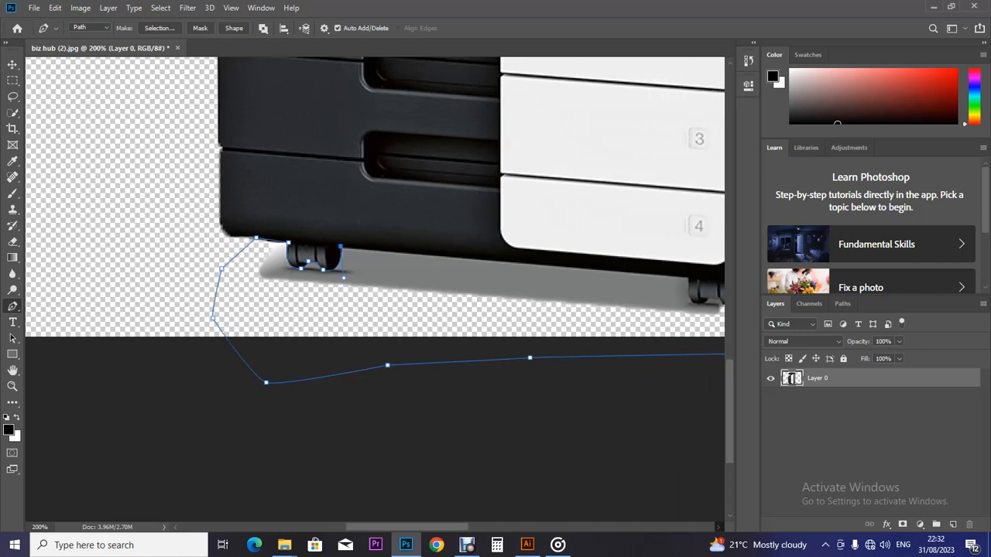
scroll(375, 286, right, 3)
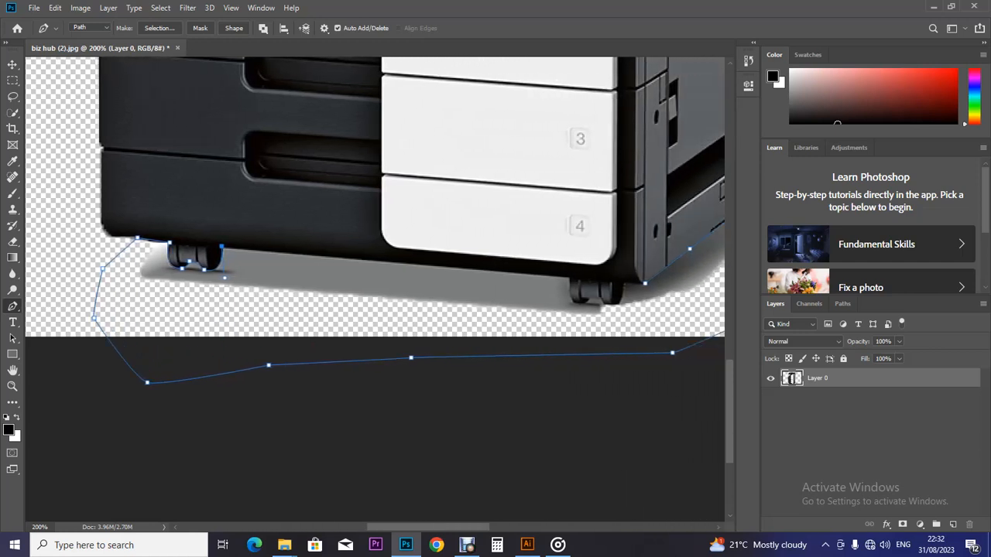
click(570, 277)
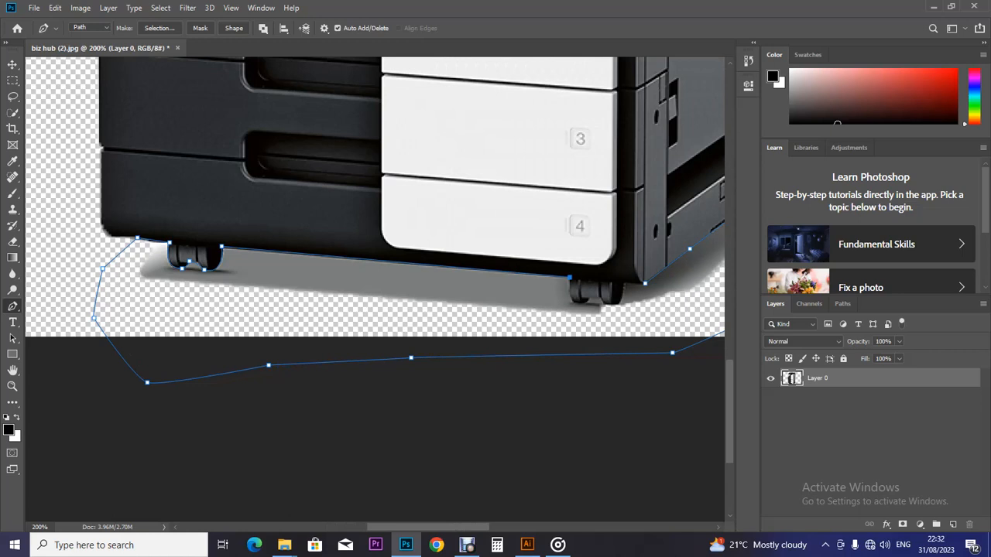
drag(589, 300, 561, 315)
click(598, 292)
drag(604, 303, 612, 315)
click(625, 286)
drag(625, 286, 624, 315)
alt+click(624, 286)
click(645, 283)
key(ctrl+minus)
key(ctrl+minus)
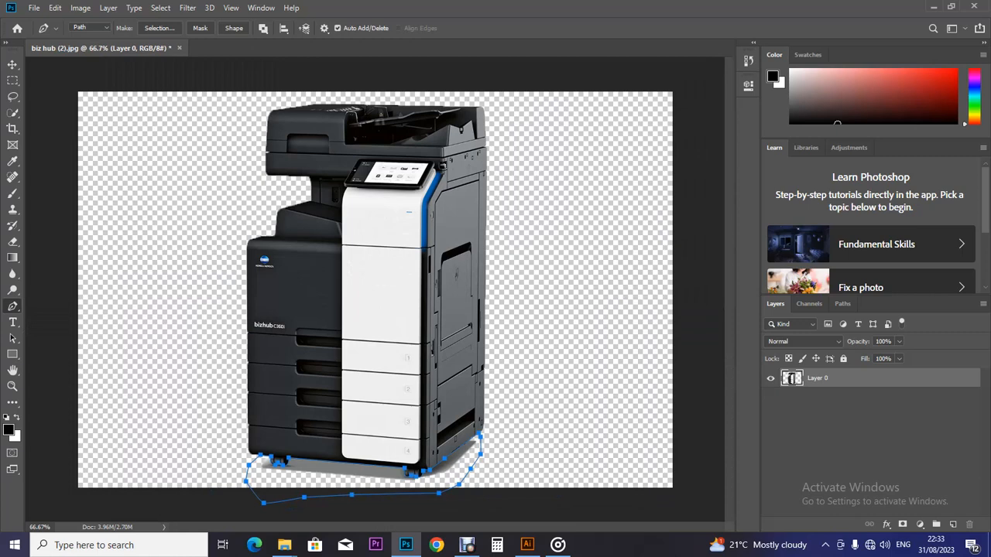
Step: Convert the path to a 0.6 px feathered selection, delete the floor shadow, and deselect
click(160, 28)
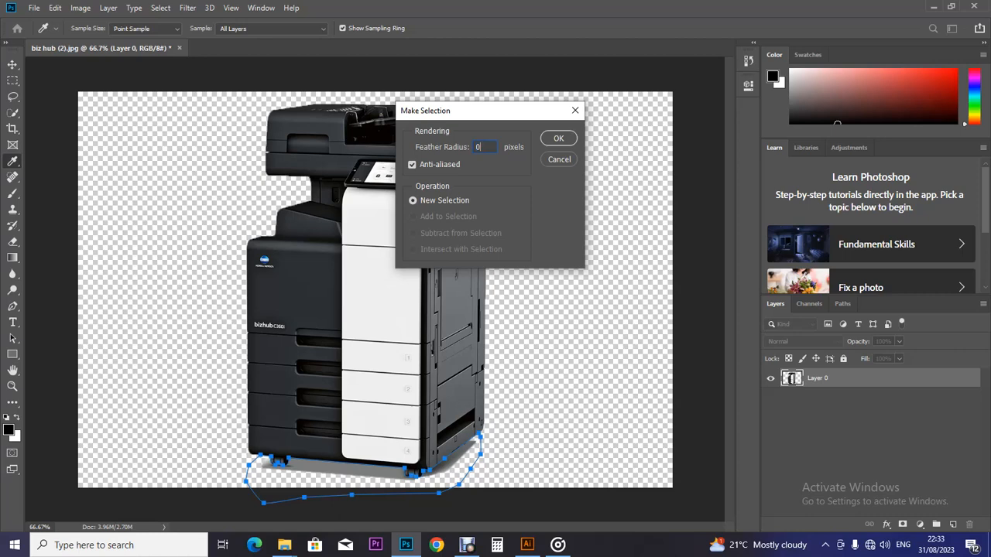
text(.6)
key(Return)
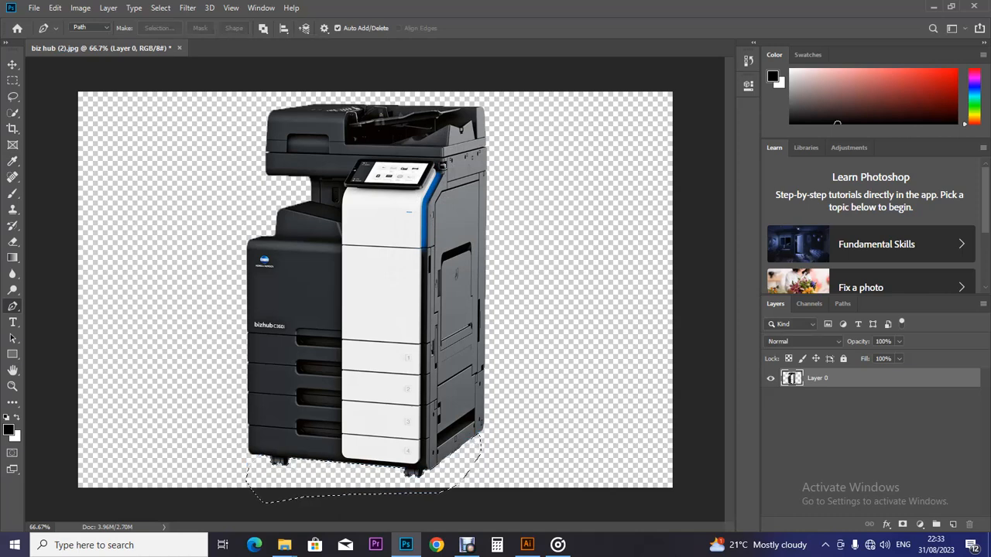
key(ctrl+d)
key(ctrl+plus)
key(ctrl+minus)
key(ctrl+minus)
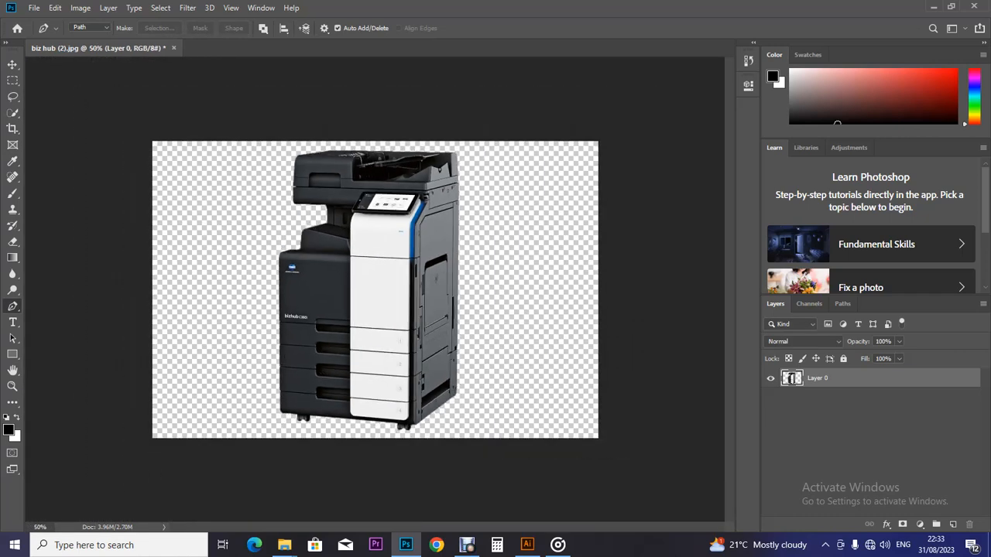
Step: Save the cutout as PNG file '3' in Desktop > Machines with no bg
click(34, 8)
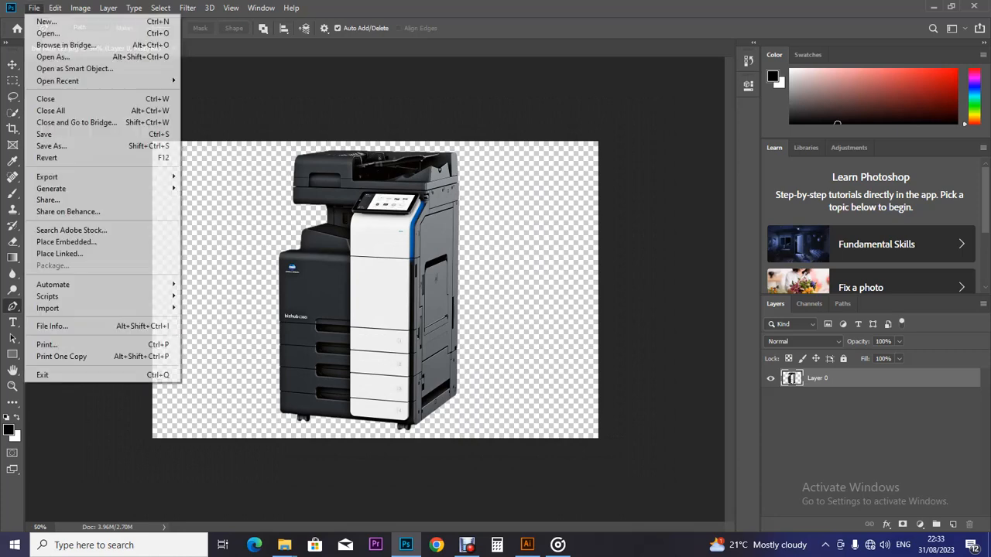
click(155, 145)
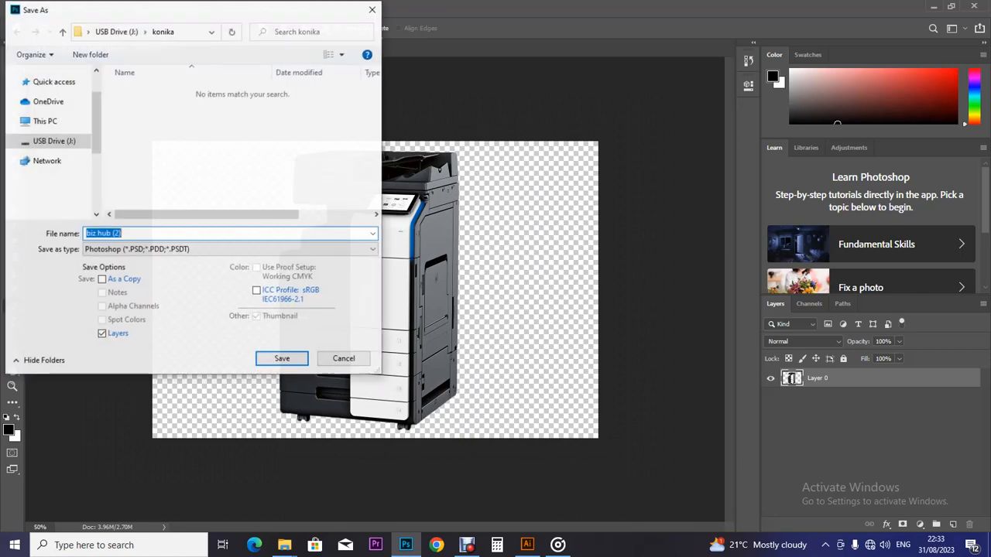
click(232, 249)
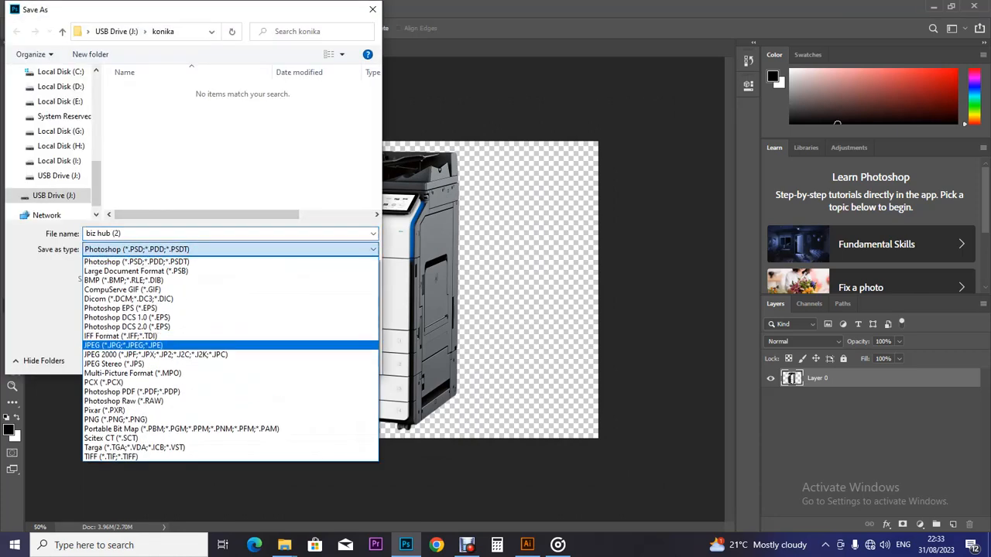
click(115, 419)
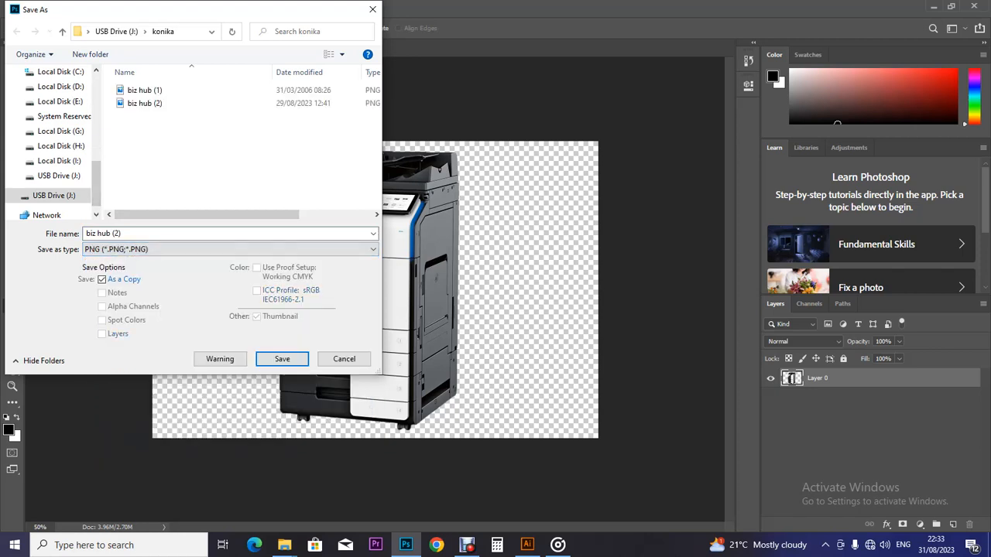
drag(96, 183, 96, 101)
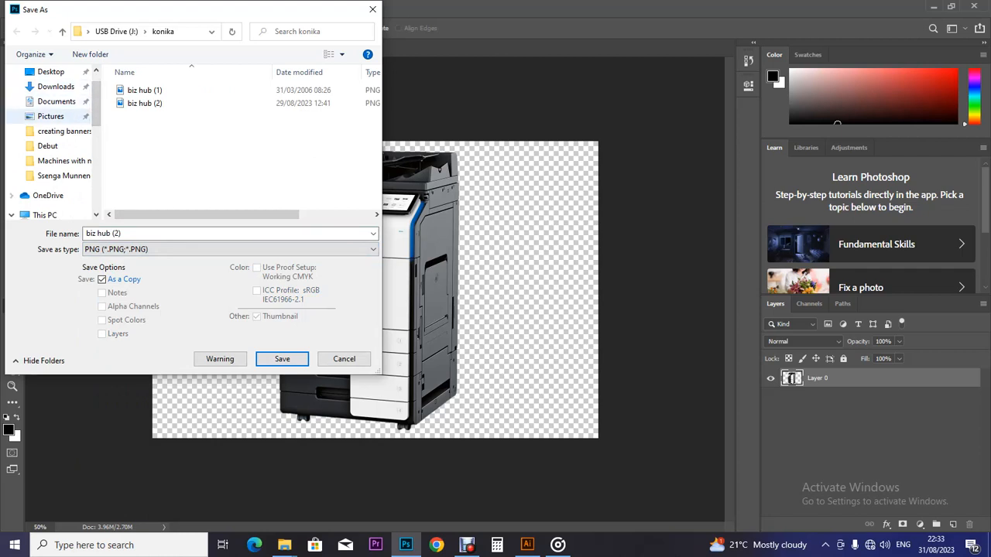
click(50, 71)
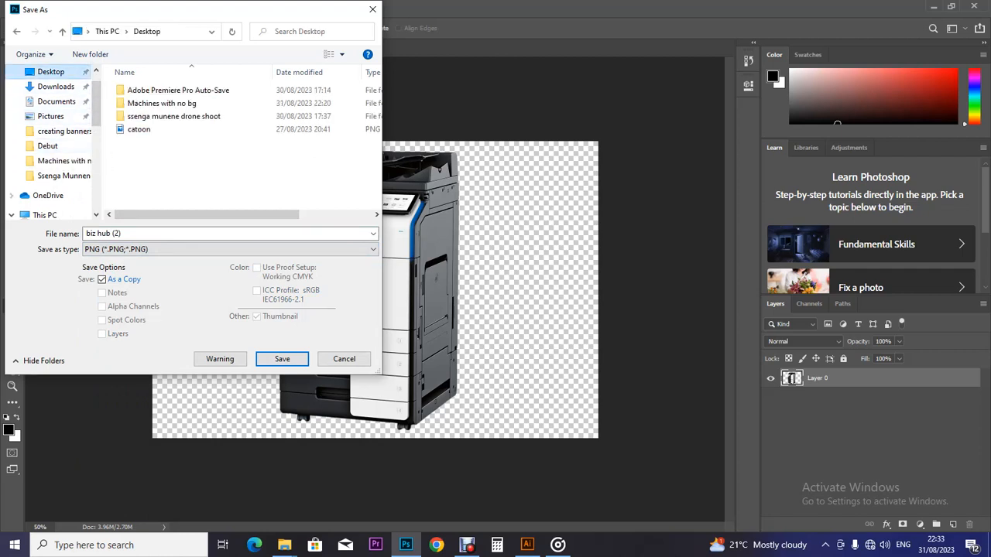
double_click(162, 103)
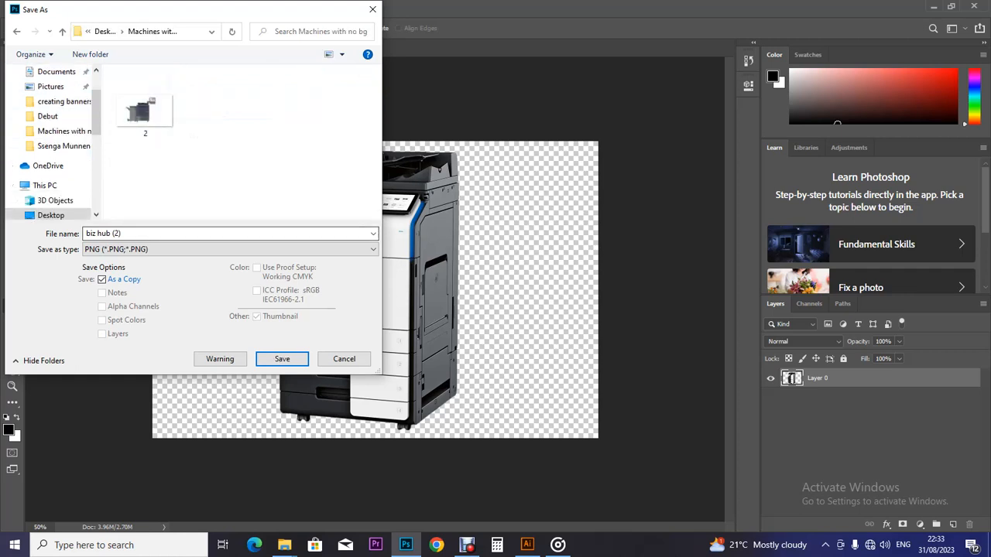
click(146, 109)
click(139, 233)
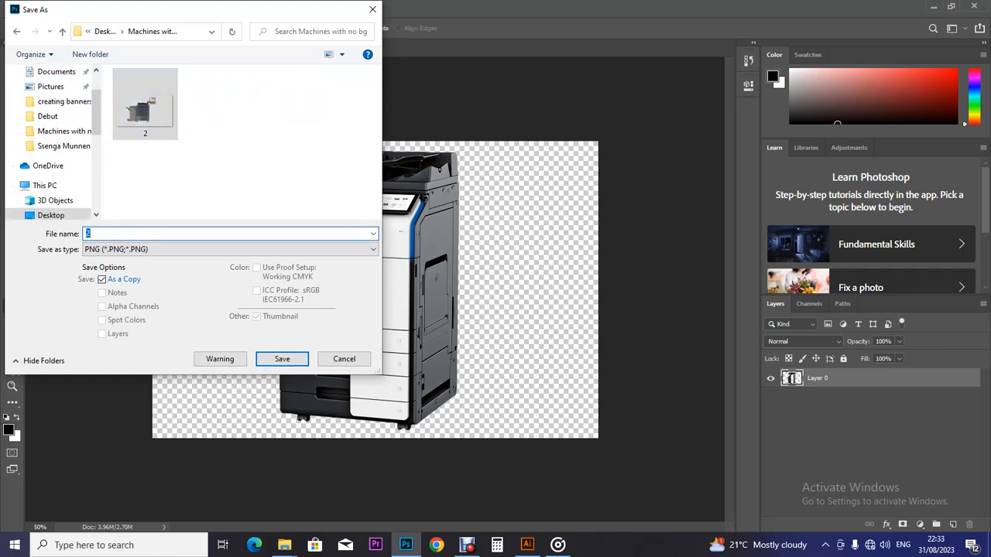
text(3)
click(282, 358)
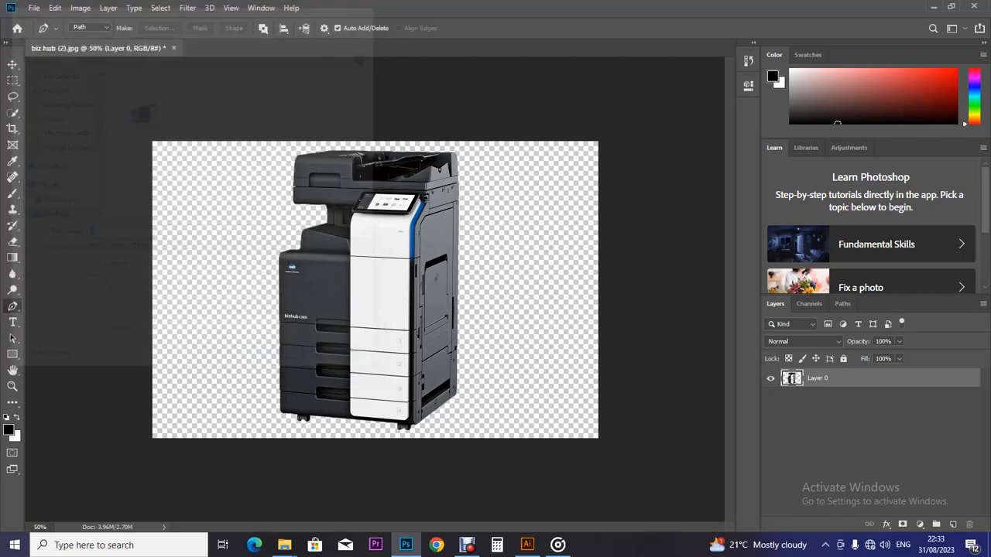
click(565, 157)
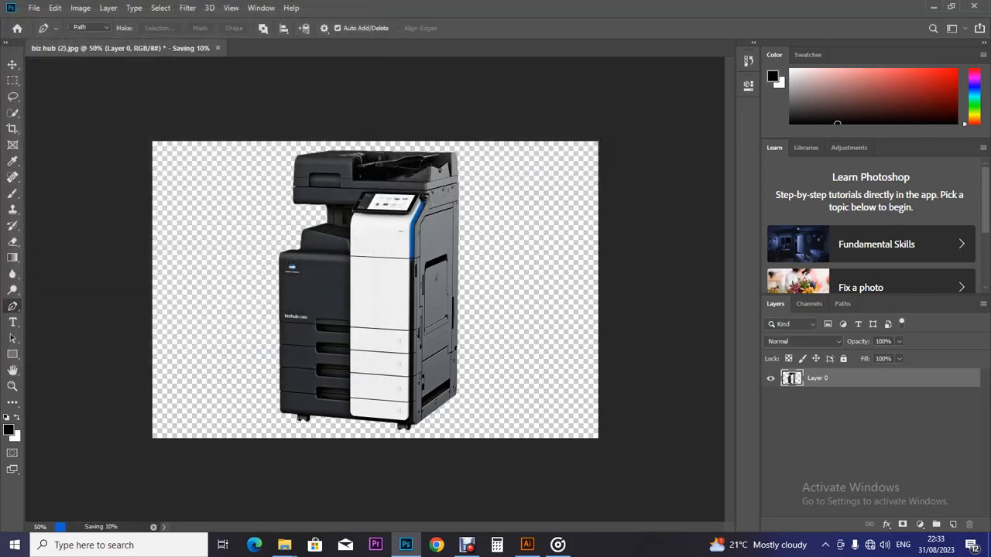
click(527, 545)
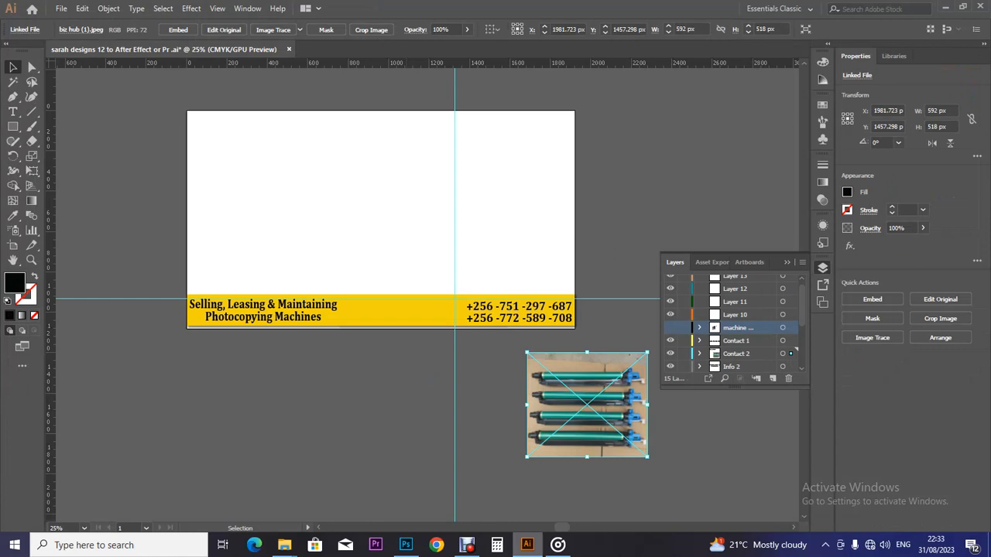
Step: Drag file 3 from the Machines with no bg folder onto the Illustrator banner artboard
mouse_move(284, 545)
click(217, 495)
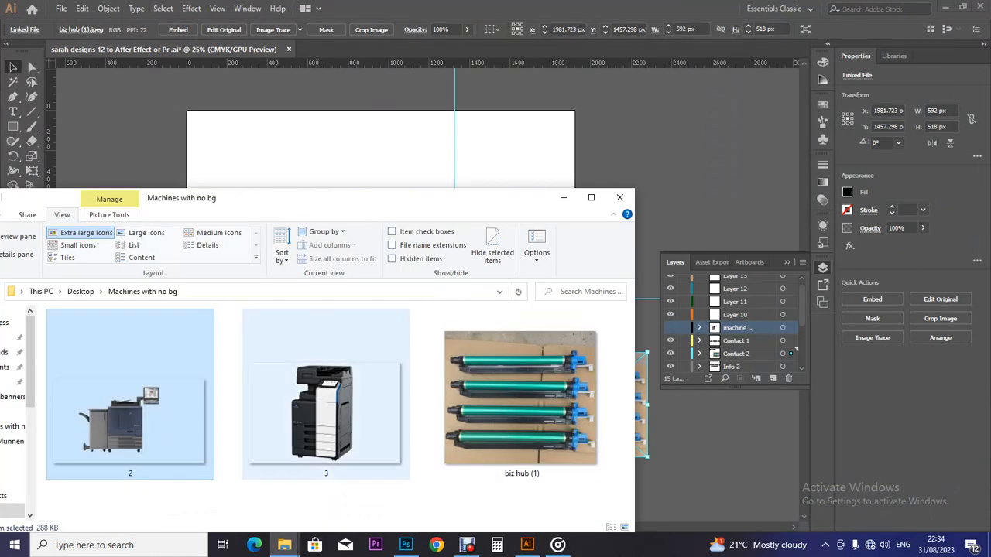
click(326, 403)
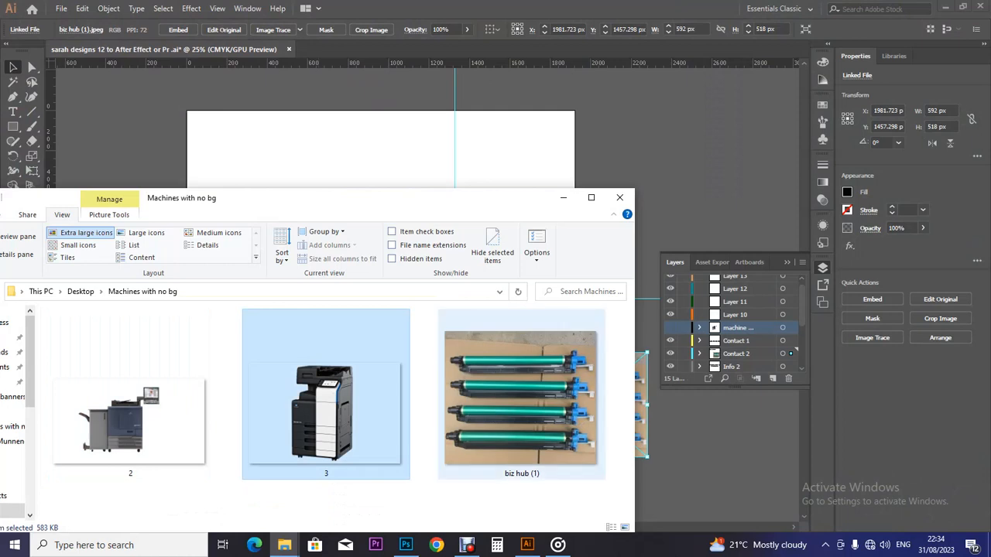
drag(340, 418, 410, 298)
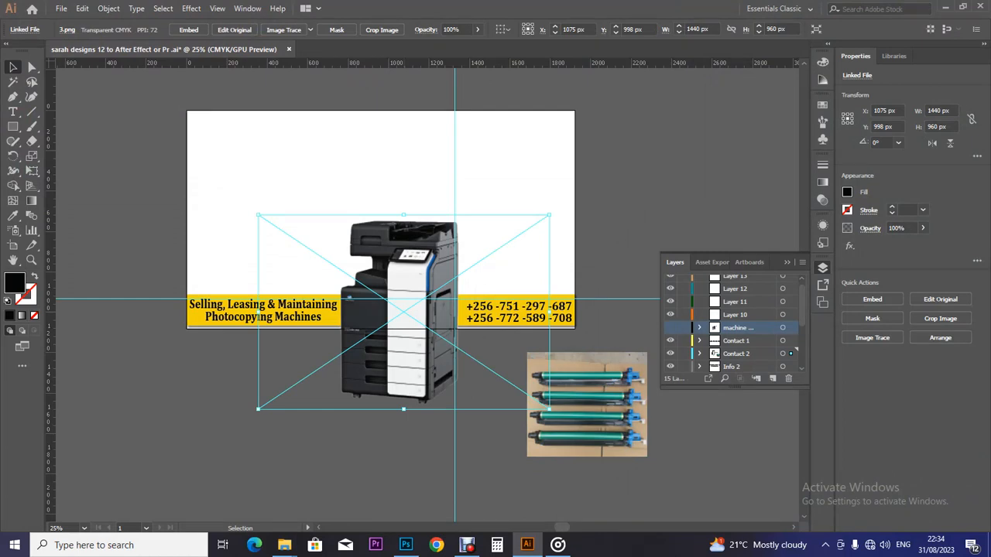
key(Return)
Step: Cancel the Move dialog and embed 3.png in the document, re-embedding after an undo
click(557, 366)
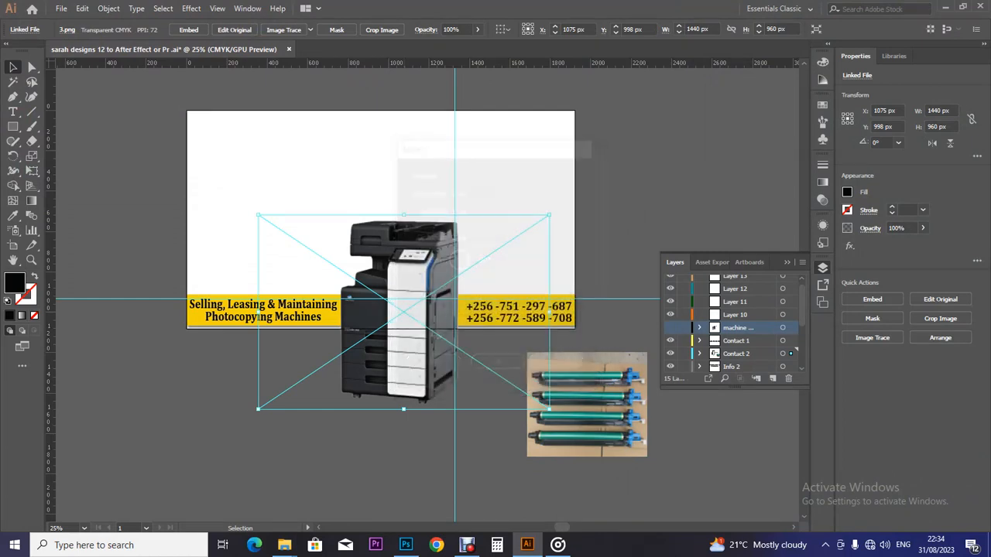
click(189, 29)
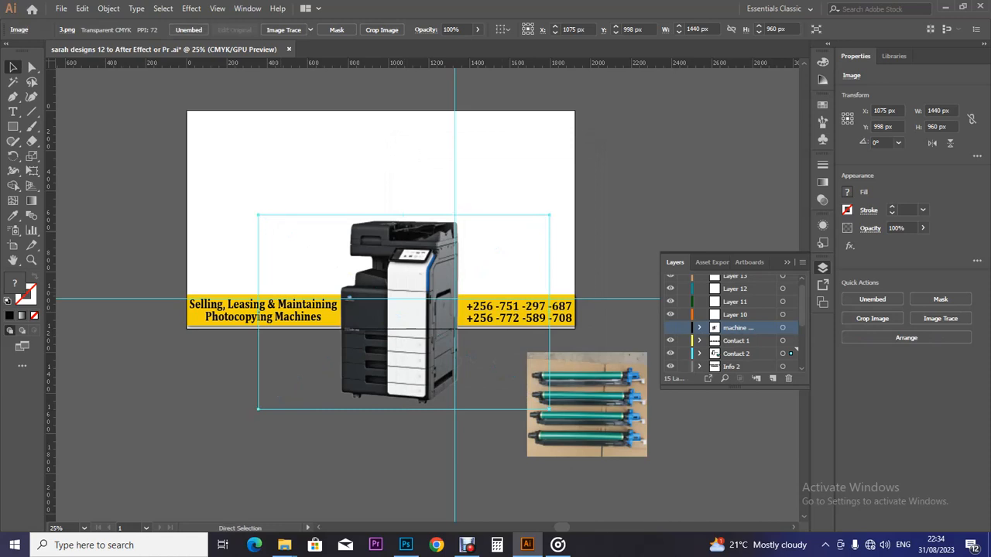
key(ctrl+z)
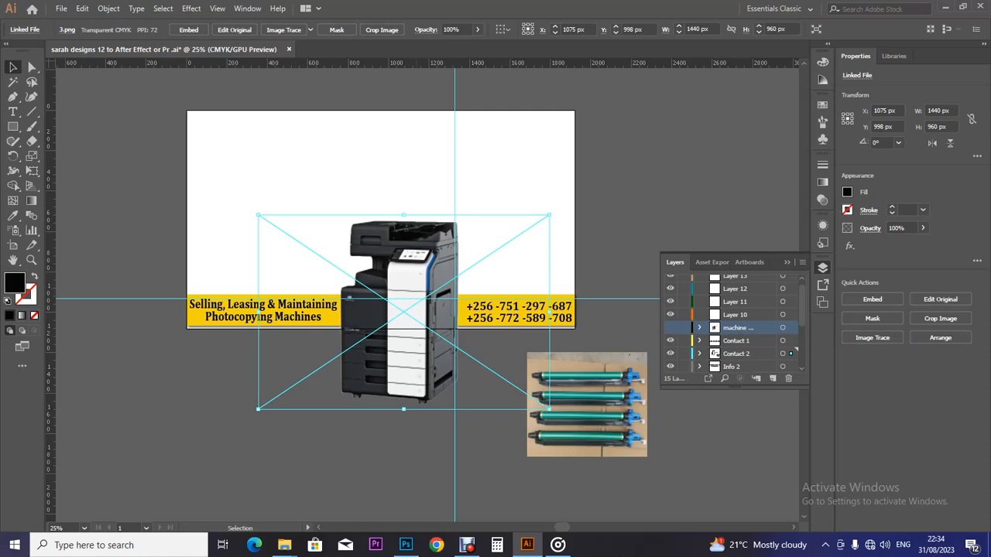
click(189, 29)
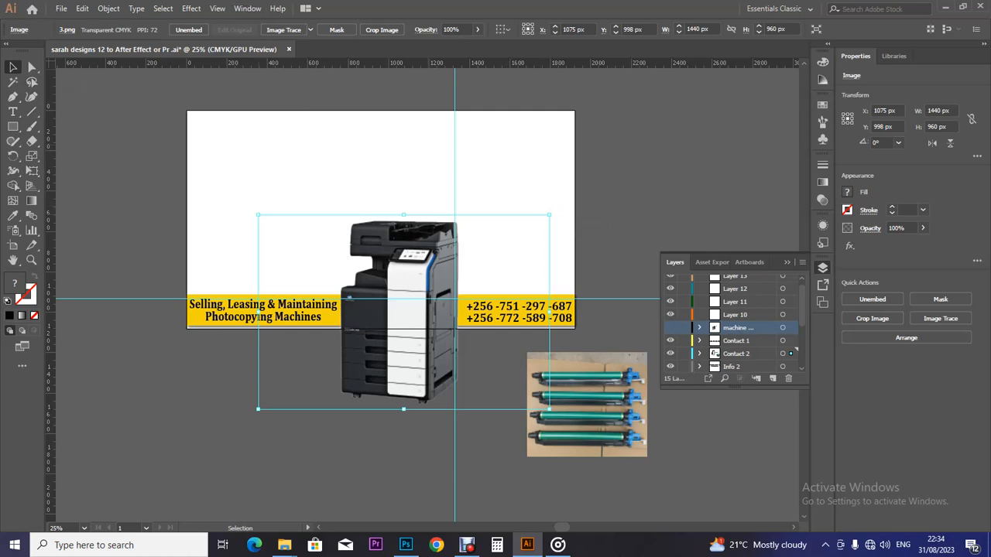
drag(549, 214, 549, 214)
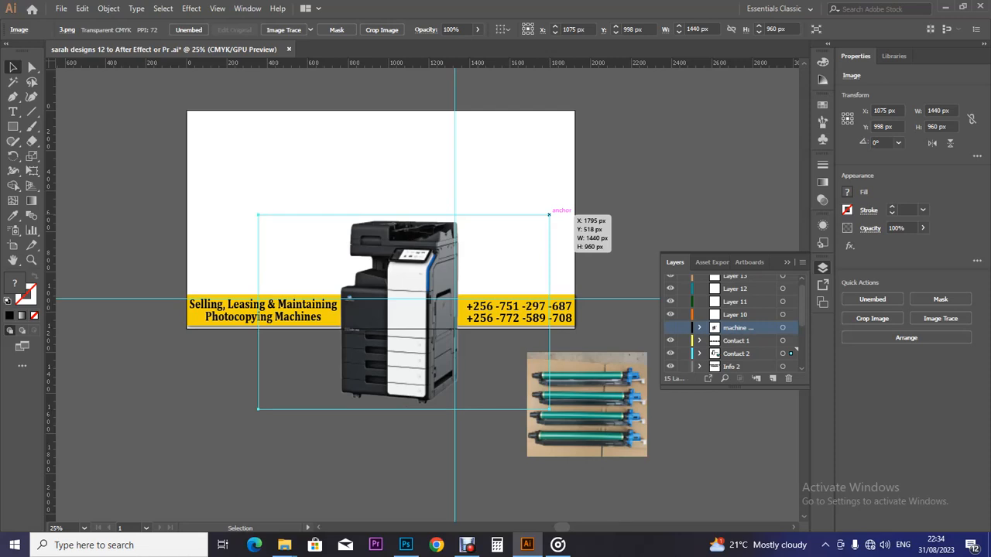
Step: Scale the copier down to about 398 × 266 px and move it left beside the tagline
drag(549, 214, 496, 251)
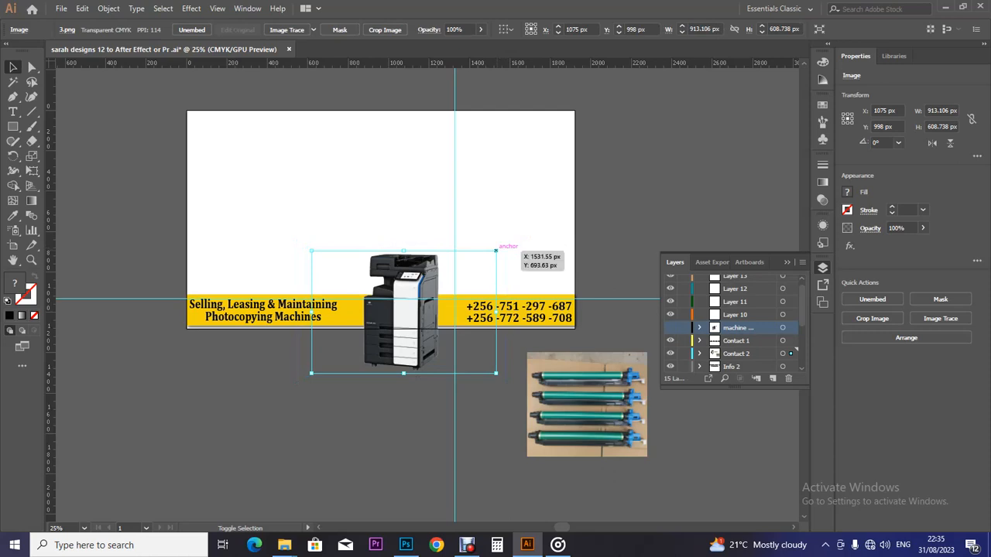
drag(495, 250, 448, 285)
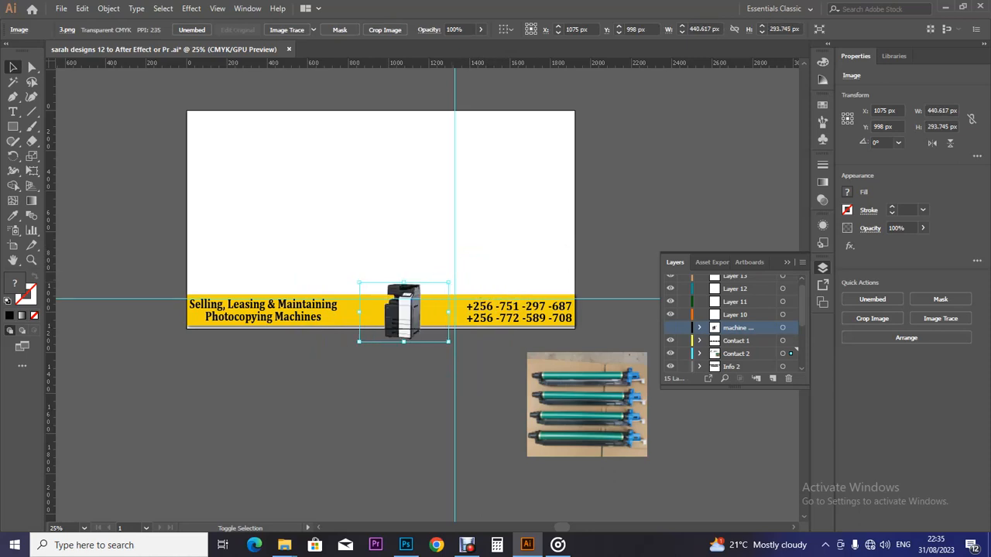
key(ctrl+equal)
key(ctrl+equal)
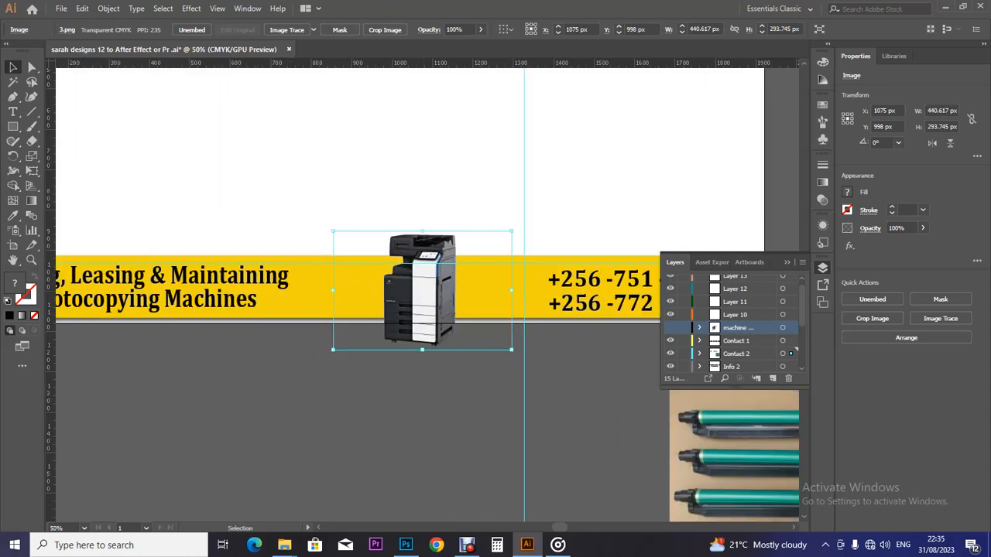
drag(445, 287, 430, 264)
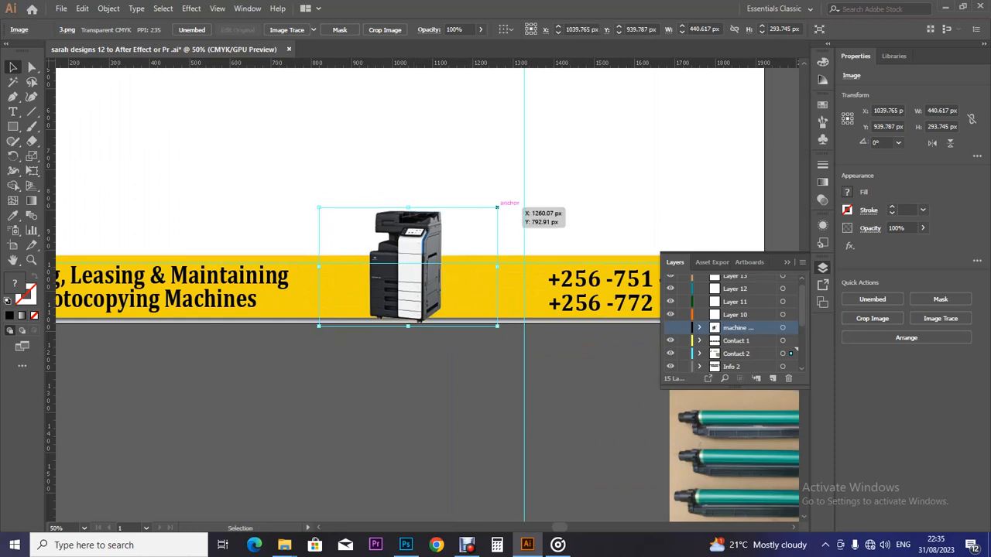
drag(497, 206, 488, 213)
drag(445, 247, 430, 248)
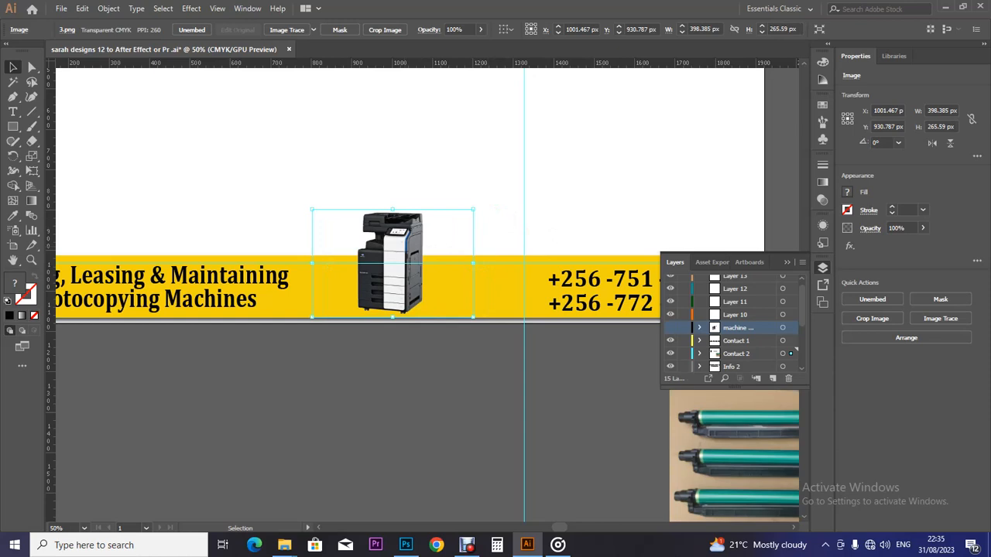
drag(426, 245, 361, 263)
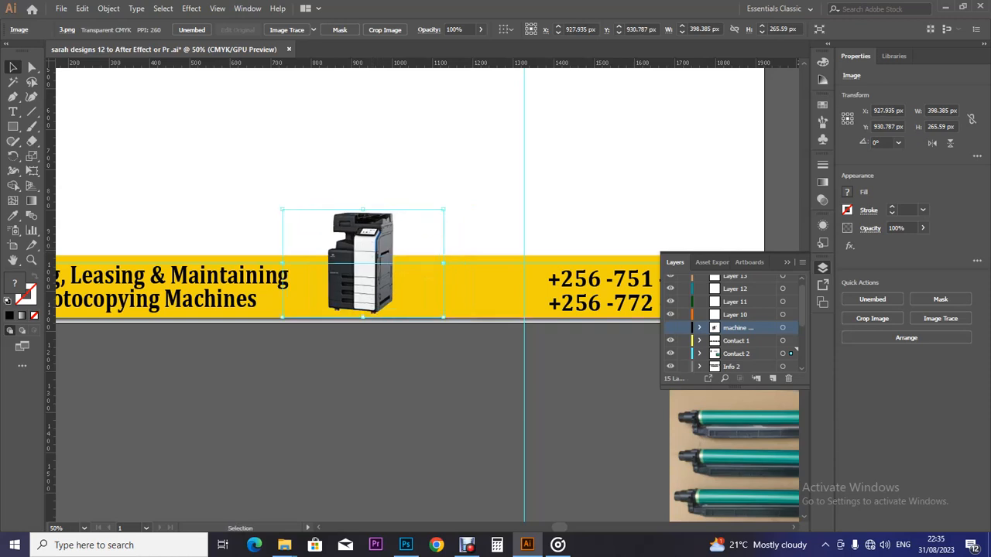
Step: Cancel the Move dialog and drag a ruler guide to the copier's bottom edge
key(Return)
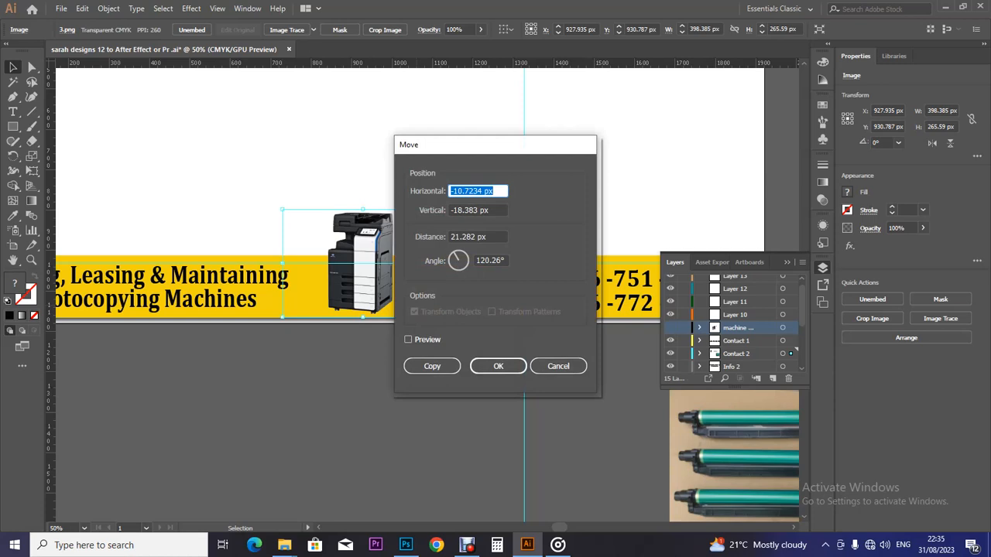
click(558, 366)
click(547, 361)
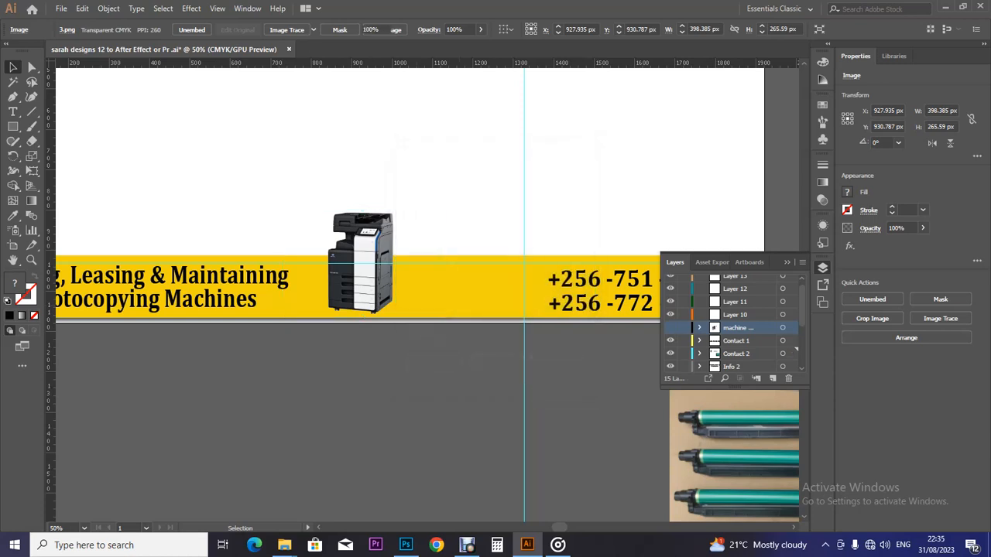
click(443, 276)
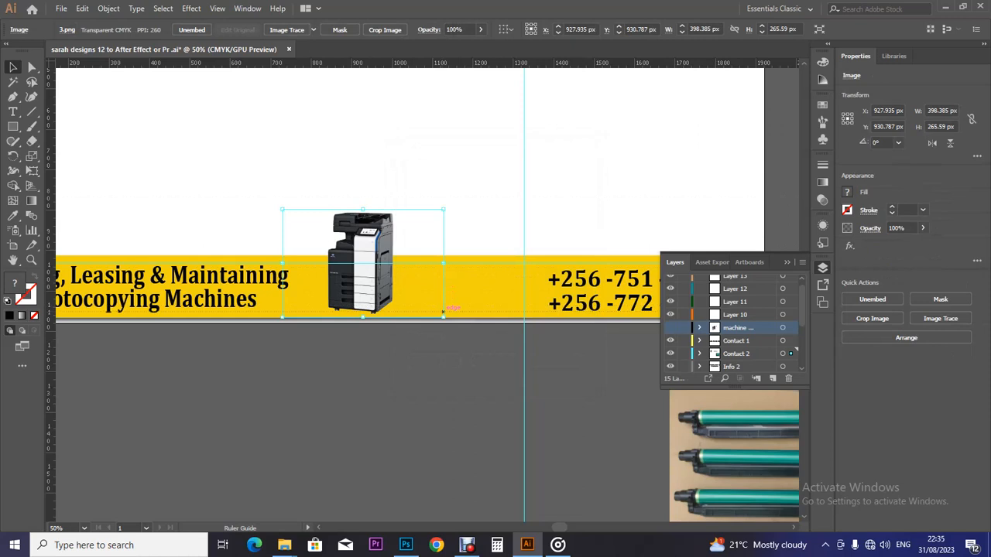
drag(444, 314, 444, 317)
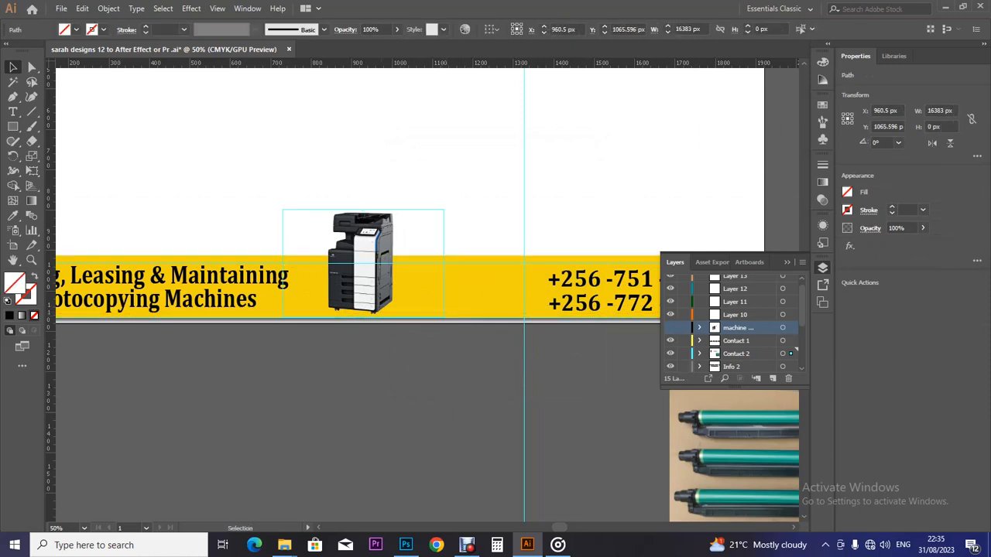
Step: Nudge the copier image down two steps to a Y position of 938.787 px
key(ctrl+plus)
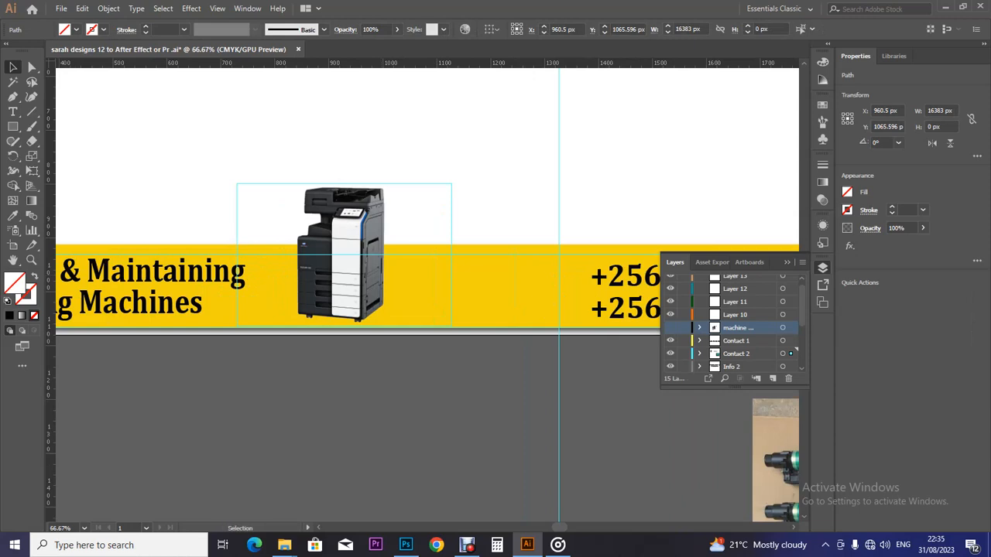
click(349, 259)
key(Down)
key(Down)
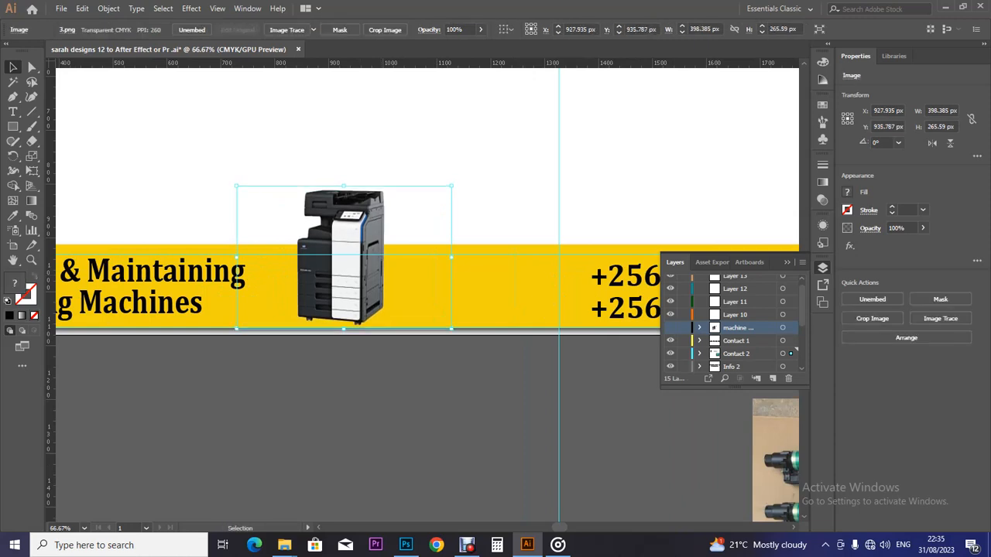
key(Down)
key(Down)
key(Down)
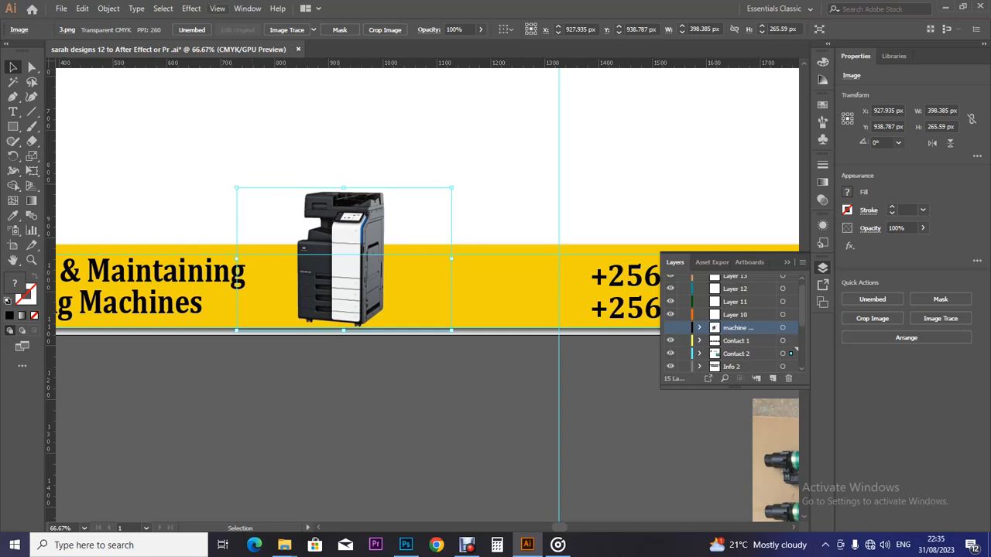
click(192, 8)
Step: Add a Drop Shadow with preview on and opacity set to 75%
mouse_move(225, 148)
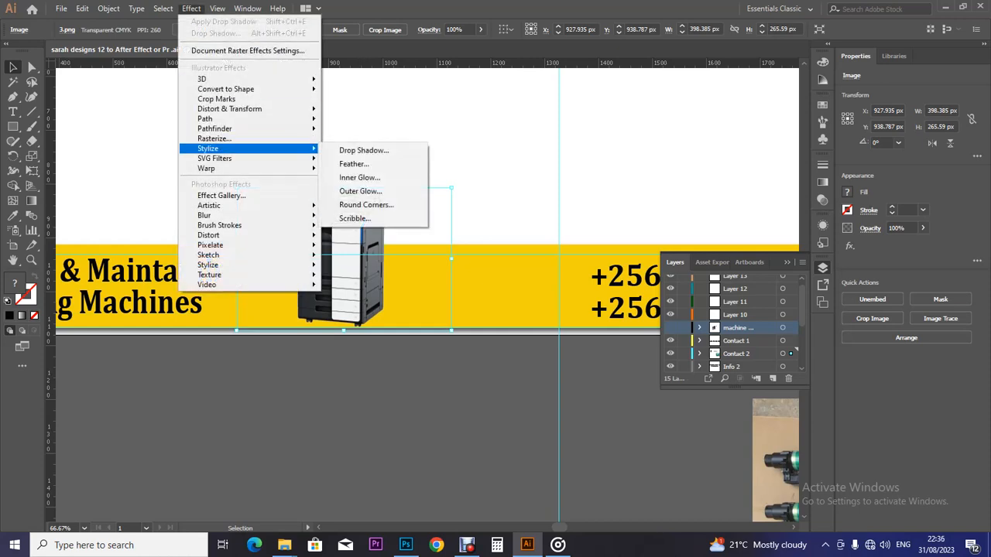
click(363, 150)
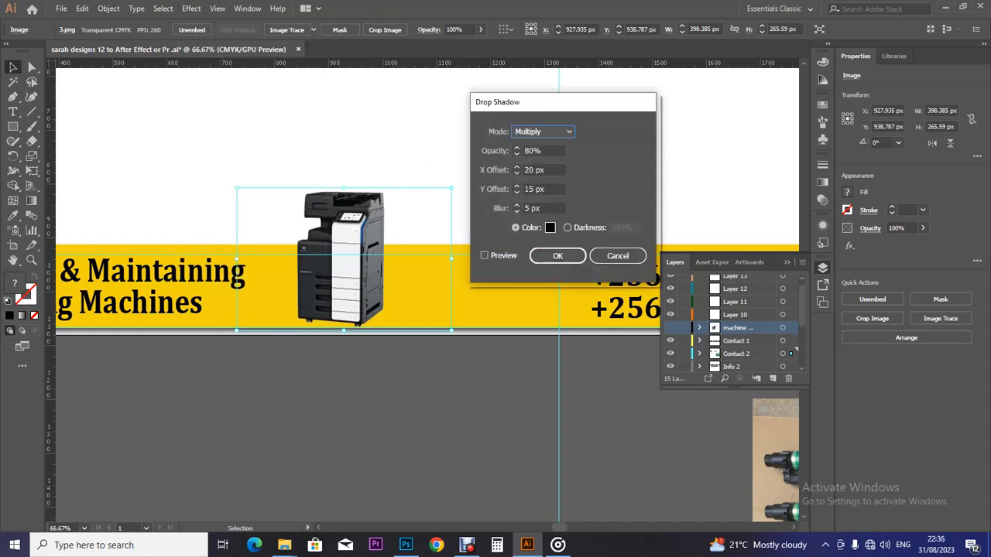
click(485, 255)
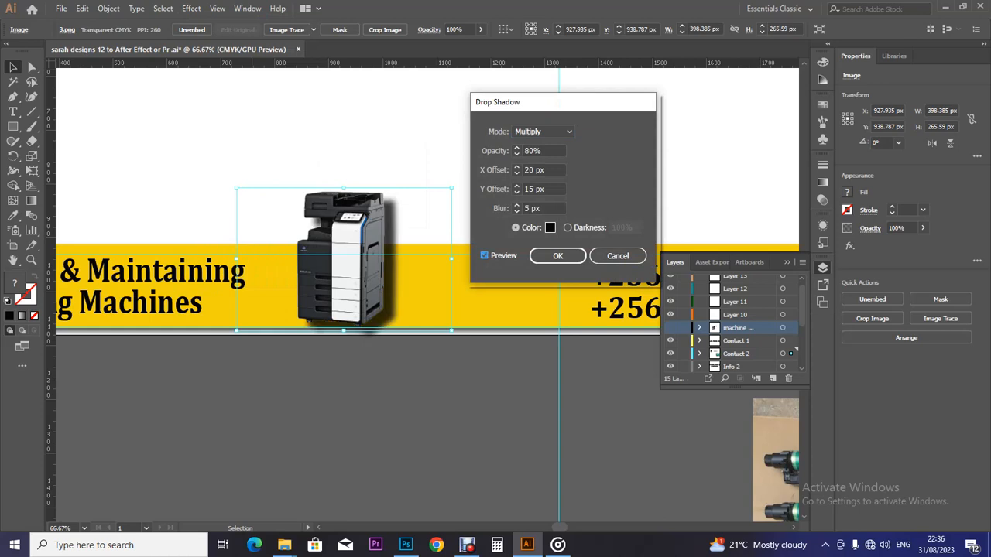
double_click(532, 151)
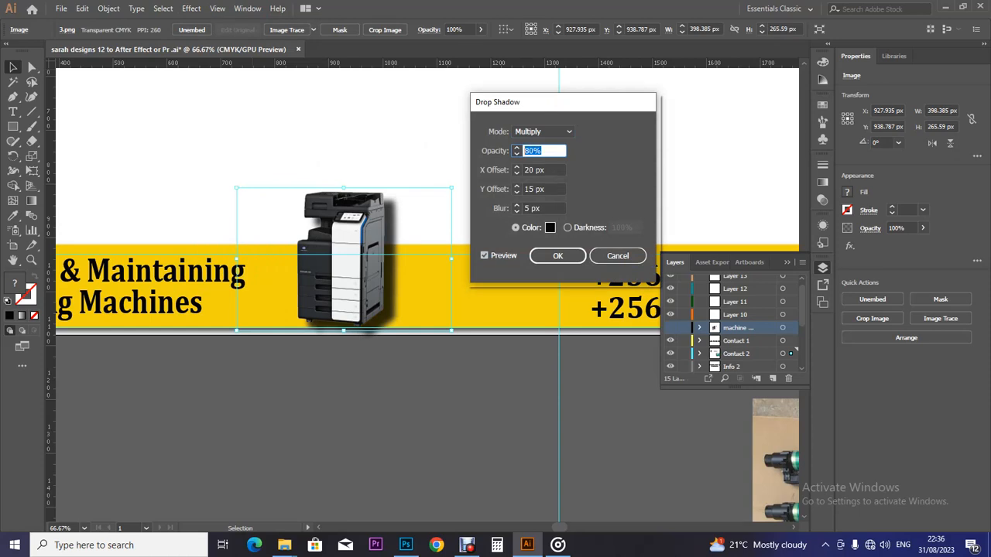
text(75)
Step: Set the shadow's X and Y offsets to 10 px with 5 px blur and apply it
drag(534, 189, 528, 189)
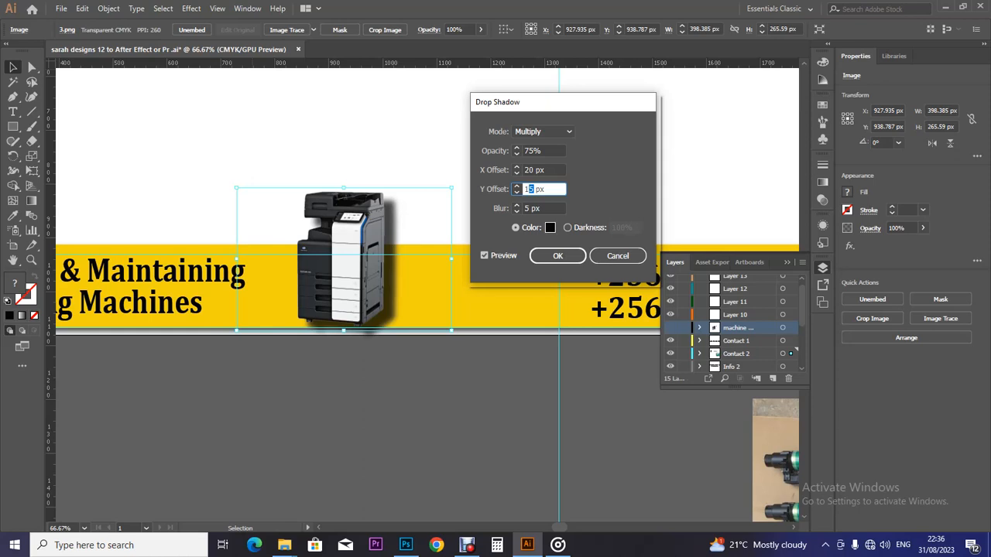
text(0)
double_click(530, 170)
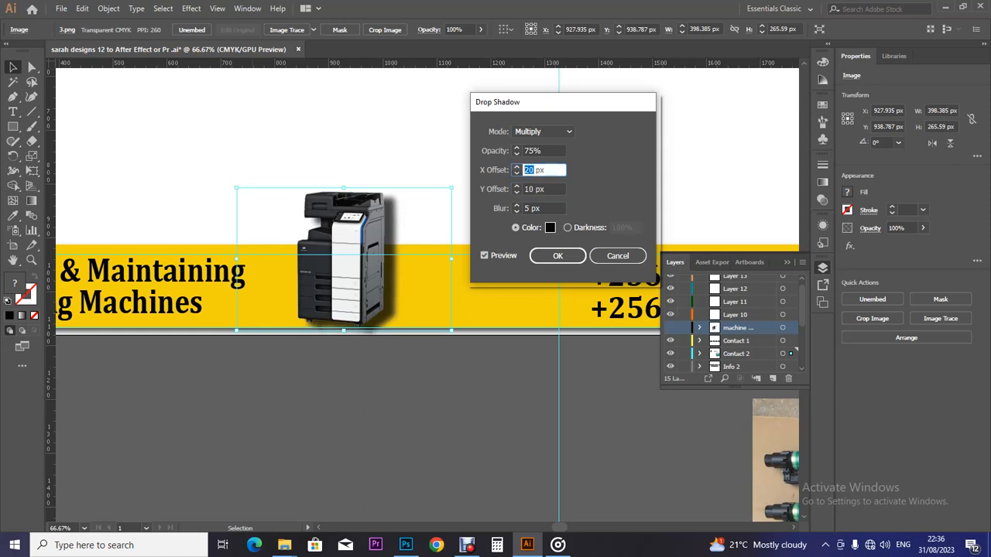
text(10)
click(485, 255)
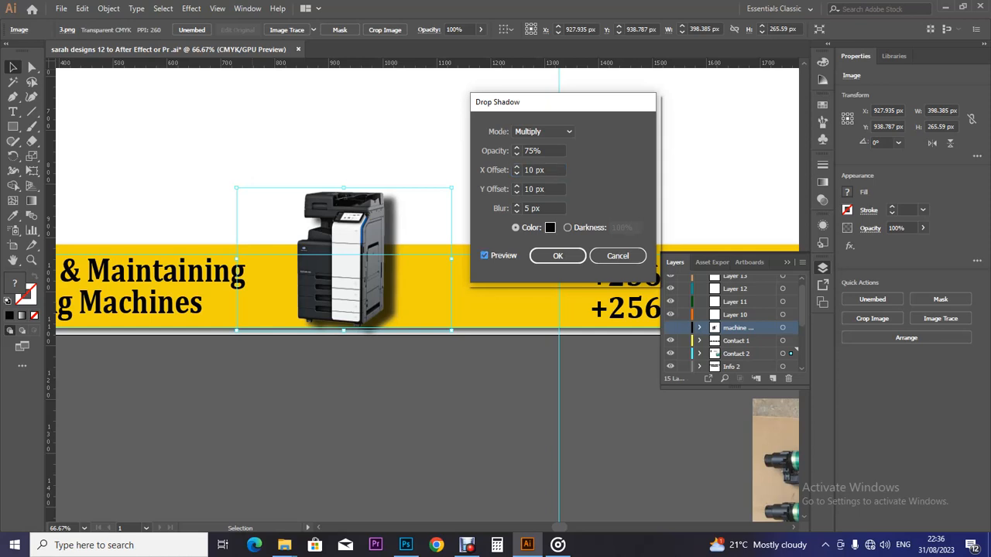
click(558, 255)
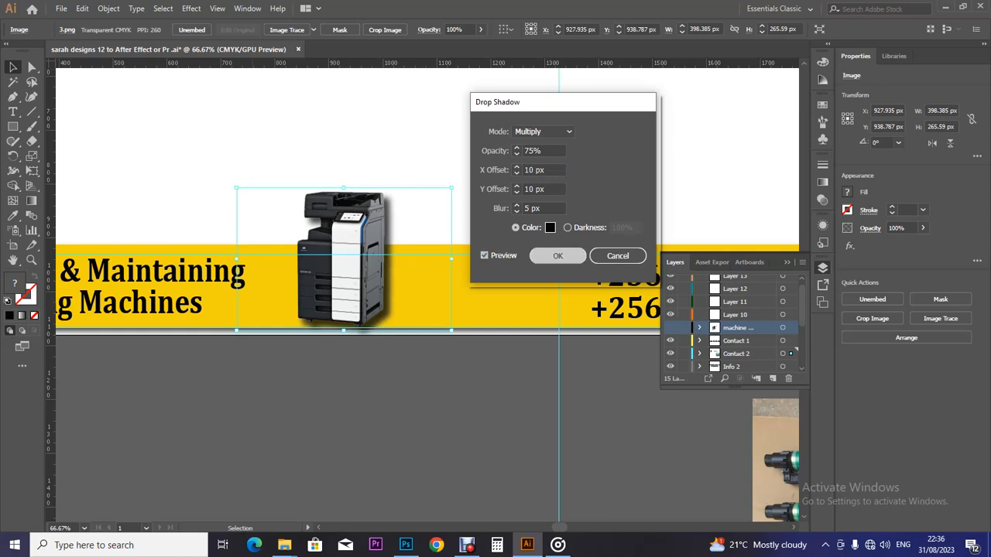
key(ctrl+shift+a)
click(795, 350)
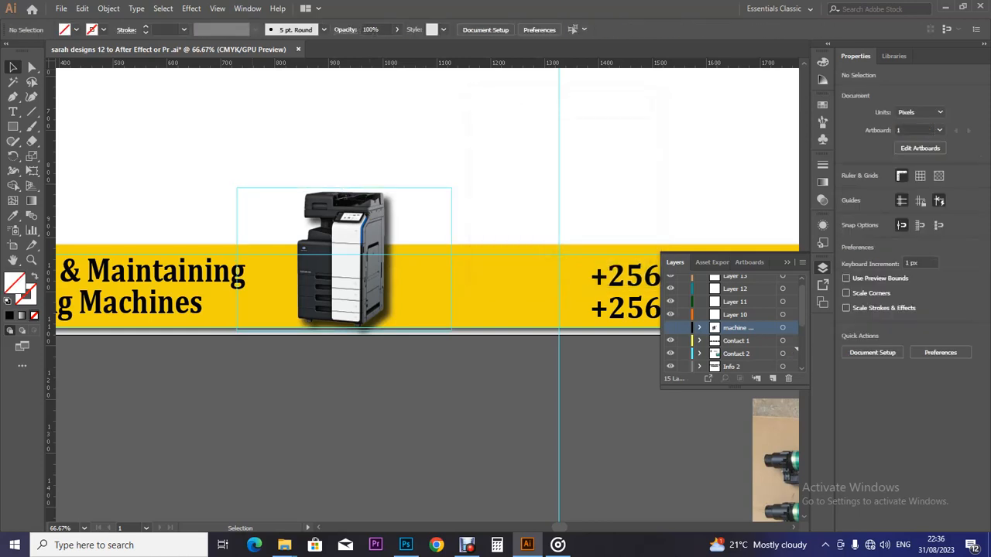
Step: Zoom out and delete the green-drum photo beside the artboard
key(ctrl+minus)
key(ctrl+minus)
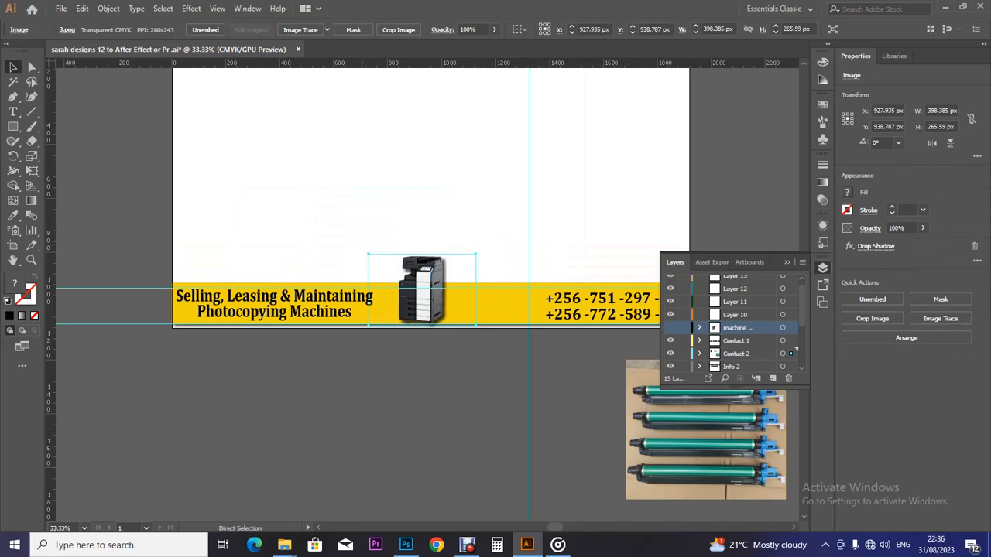
key(ctrl+plus)
key(ctrl+plus)
key(ctrl+minus)
key(ctrl+minus)
key(ctrl+minus)
key(ctrl+minus)
key(ctrl+plus)
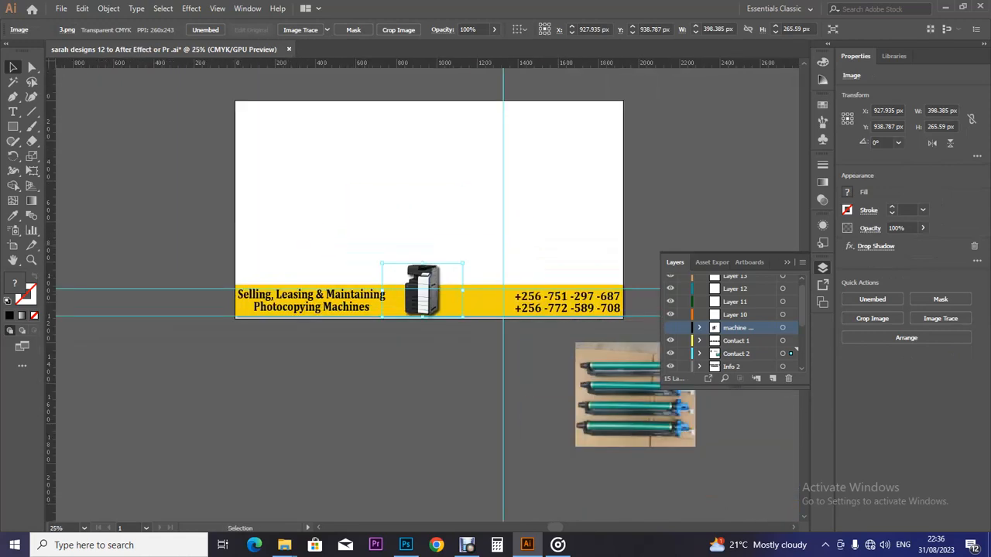
click(624, 403)
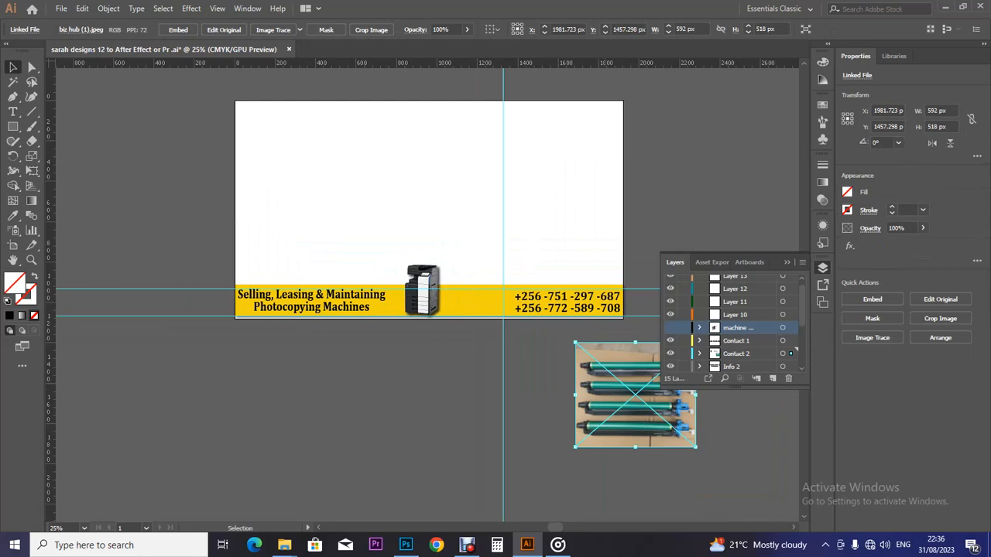
key(Delete)
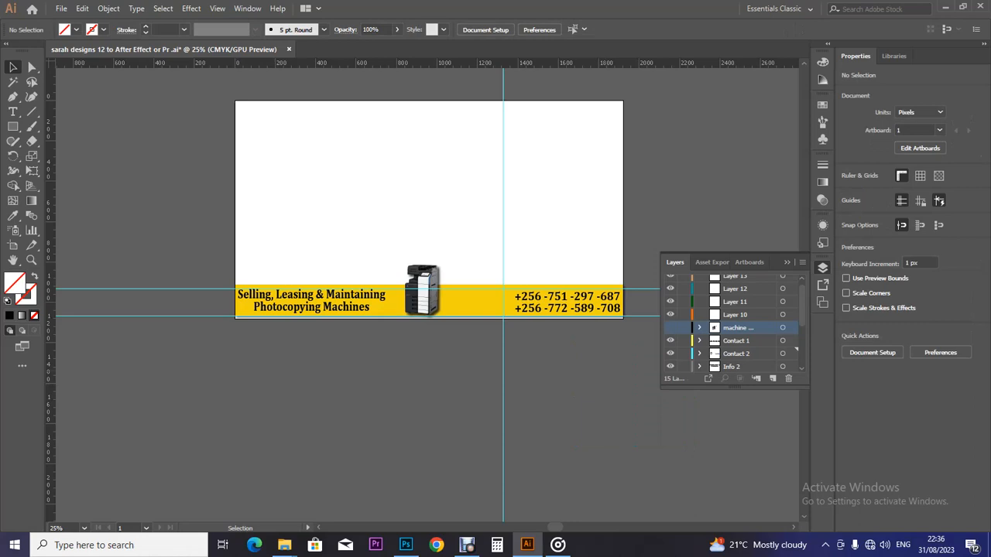
Step: Hide the large copier layer and remove the small copier from the banner
click(670, 327)
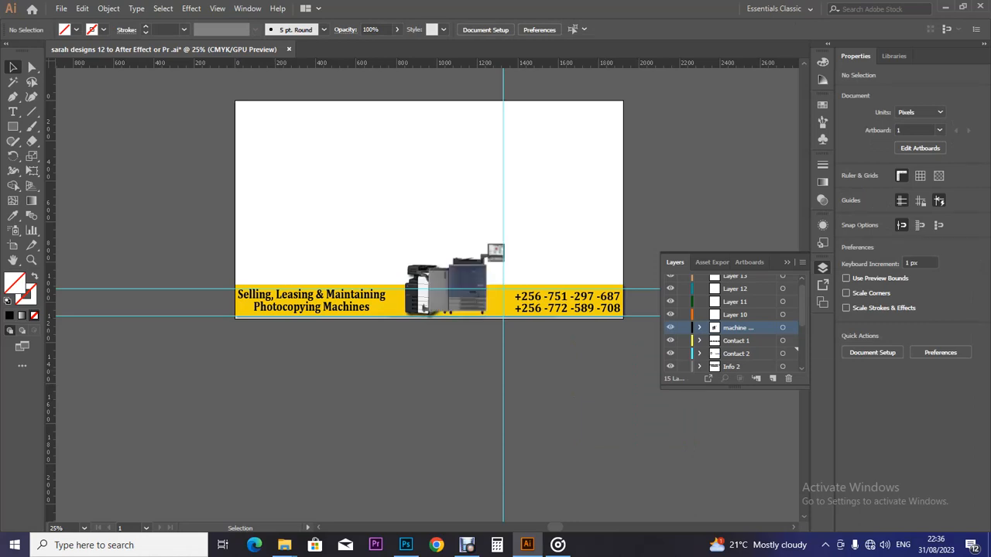
click(671, 328)
click(671, 328)
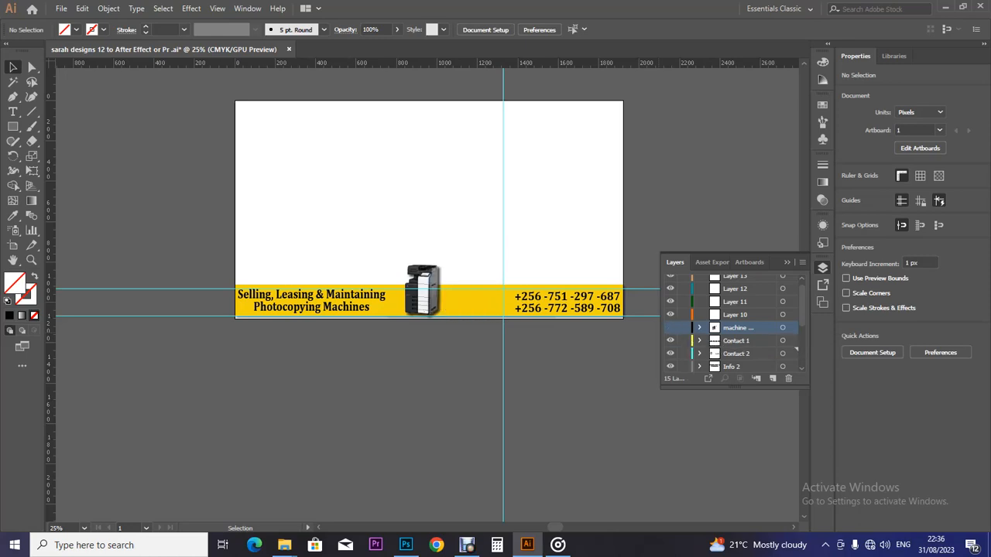
click(791, 353)
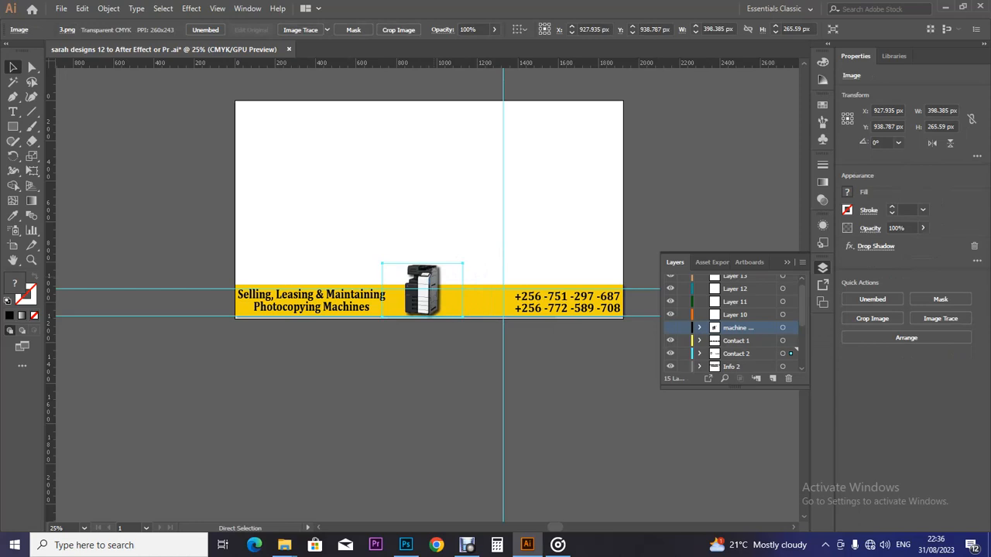
key(Delete)
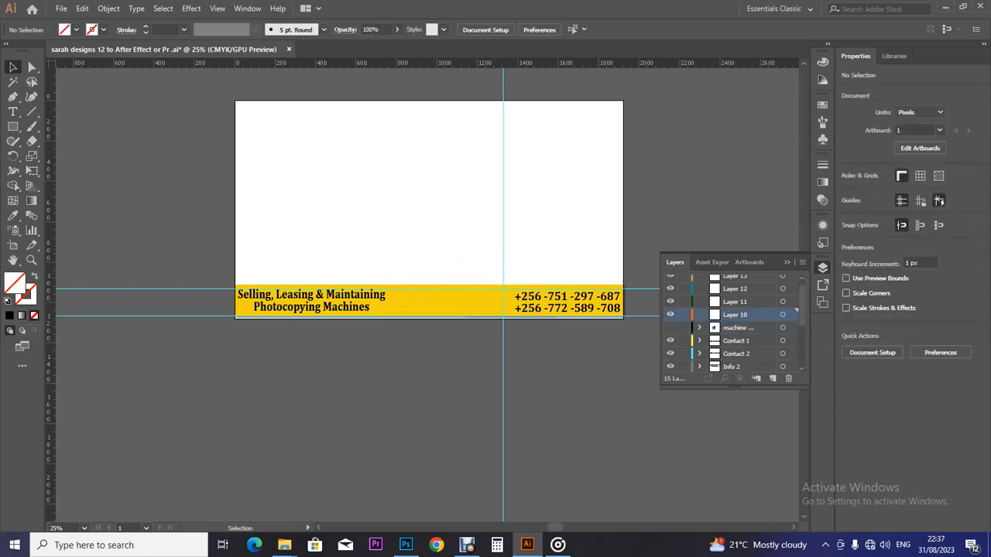
Step: Rename Layer 10 to 'Machine 2'
double_click(735, 315)
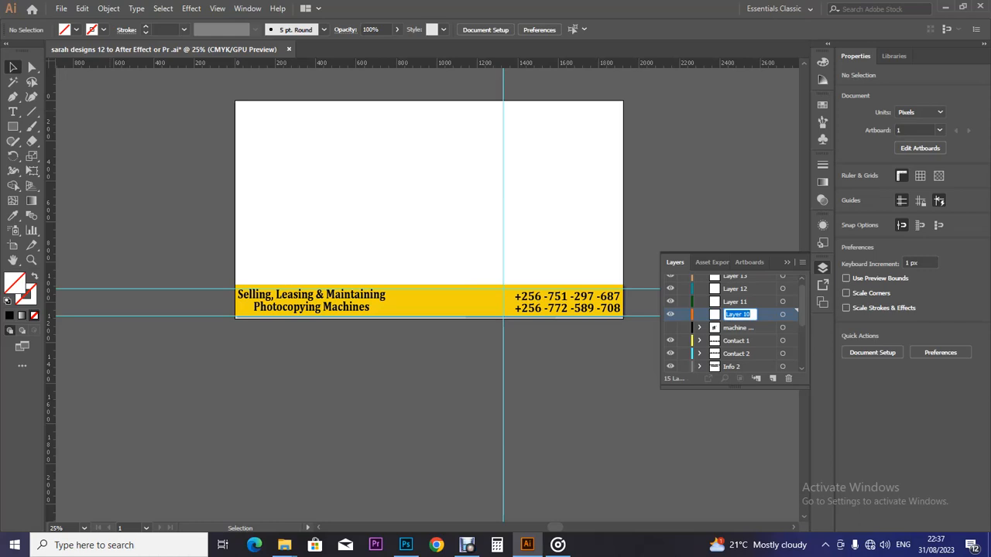
key(ctrl+v)
key(Return)
double_click(739, 315)
key(BackSpace)
text(Machine 2)
key(Return)
Step: Paste the copier image into Machine 2, hide that layer, and show the large copier
key(ctrl+v)
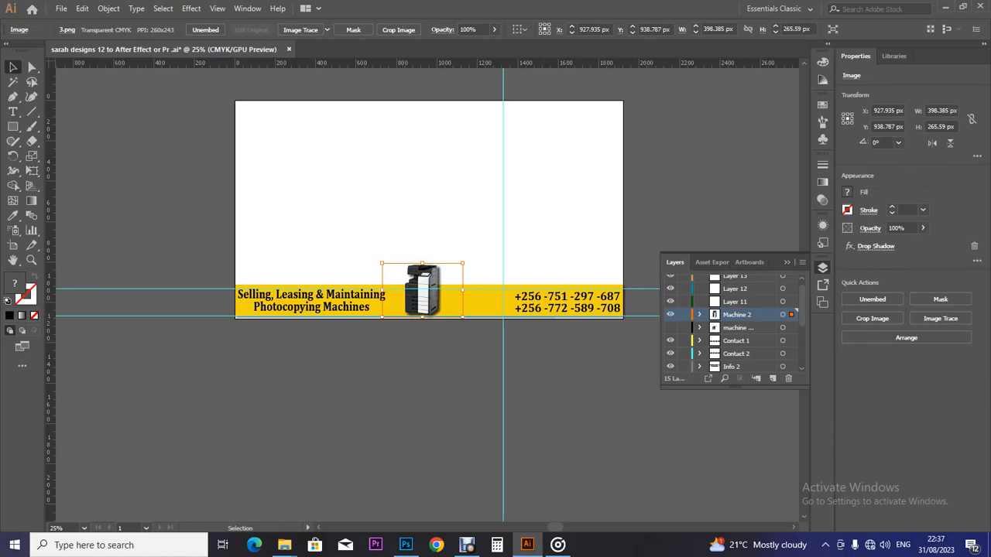
key(ctrl+shift+a)
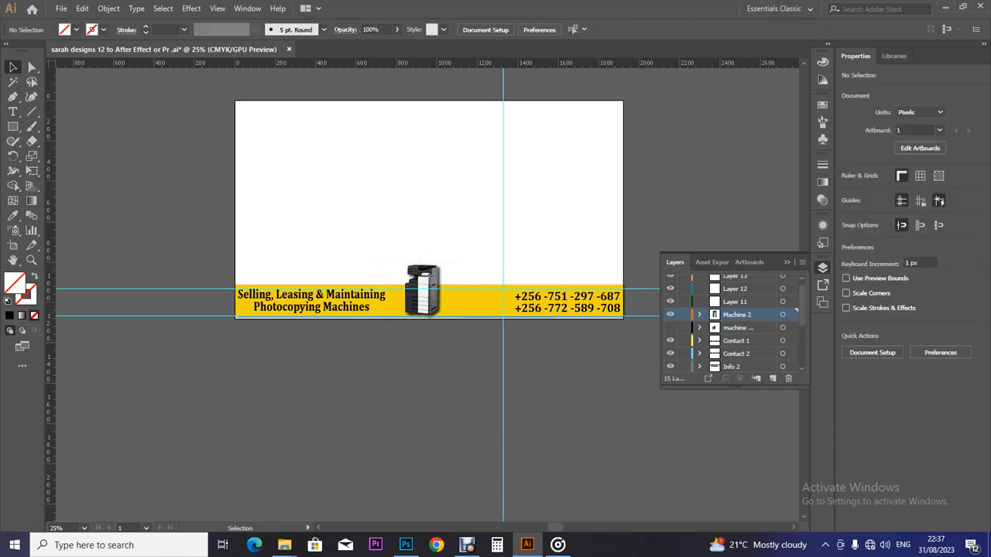
click(671, 314)
click(670, 328)
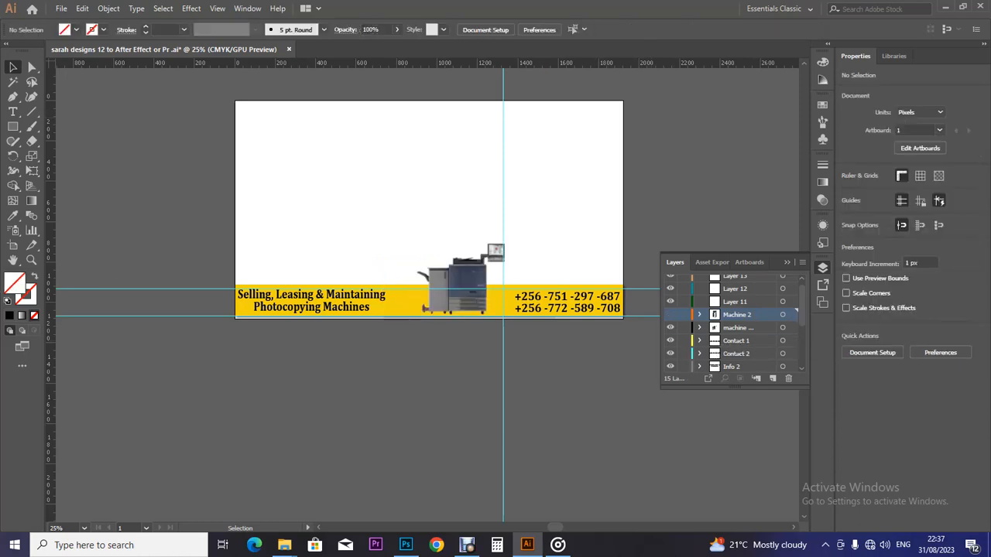
Step: Reposition and resize the large blue copier on the yellow strip
click(466, 285)
key(Left)
key(Left)
key(Left)
key(Left)
key(Left)
key(Left)
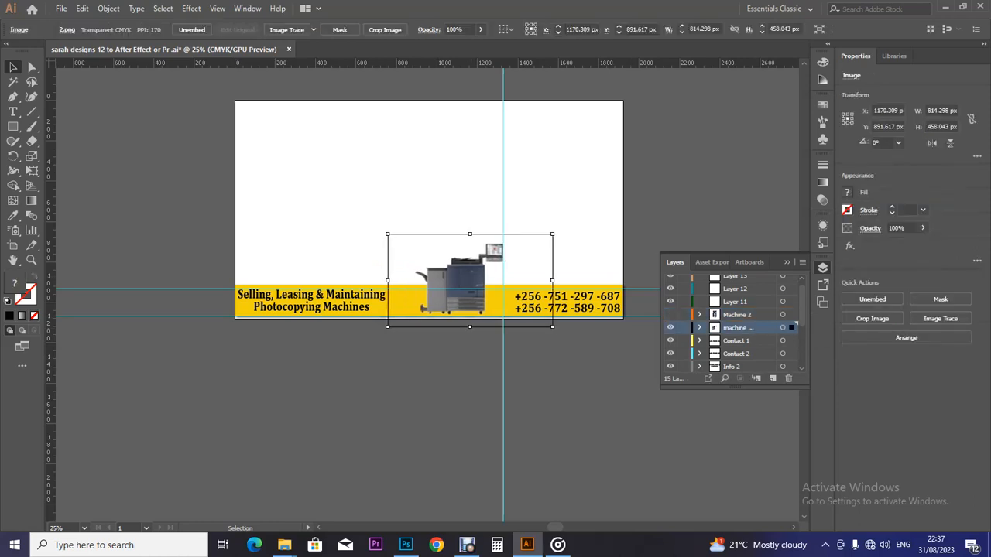
key(Left)
key(Left)
key(Left)
key(Left)
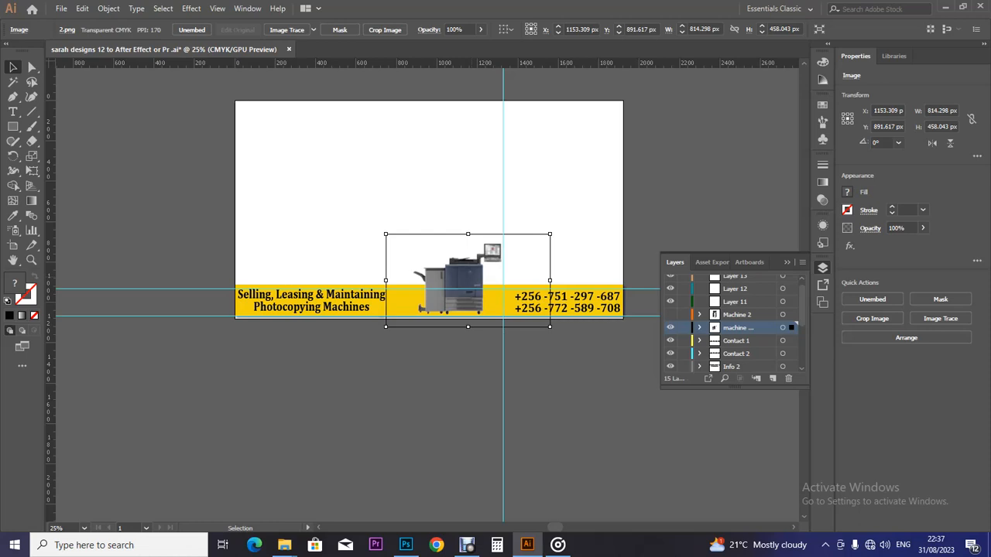
key(Right)
key(Right)
key(Down)
key(Down)
key(Down)
key(Down)
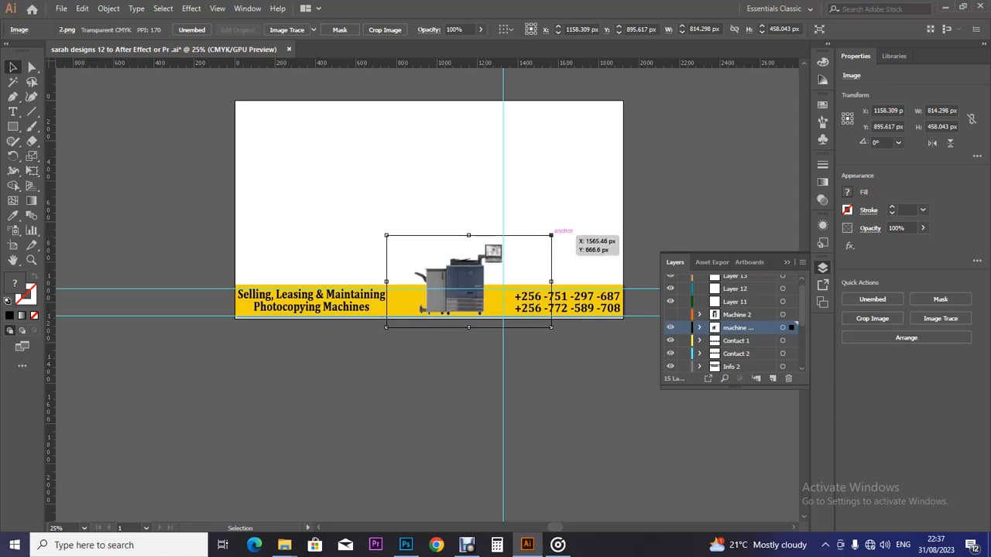
drag(550, 235, 545, 239)
key(Down)
key(Down)
key(Down)
key(Down)
key(Down)
key(Down)
key(Down)
key(Down)
key(Down)
key(Down)
key(Down)
key(Down)
key(Down)
key(Down)
key(Down)
key(Down)
key(Down)
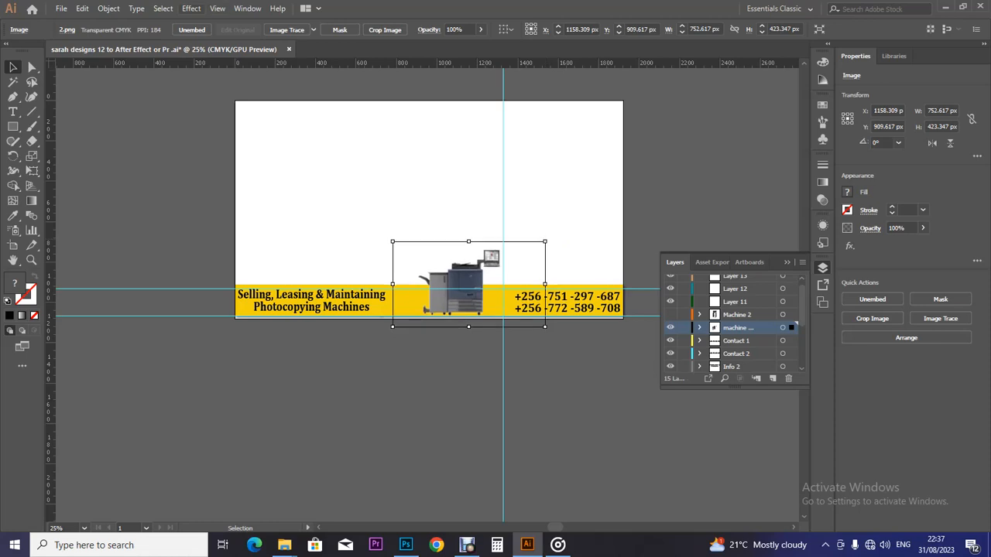
Step: Apply the drop shadow effect to the copier image and deselect it
click(191, 7)
click(223, 21)
key(ctrl+shift+a)
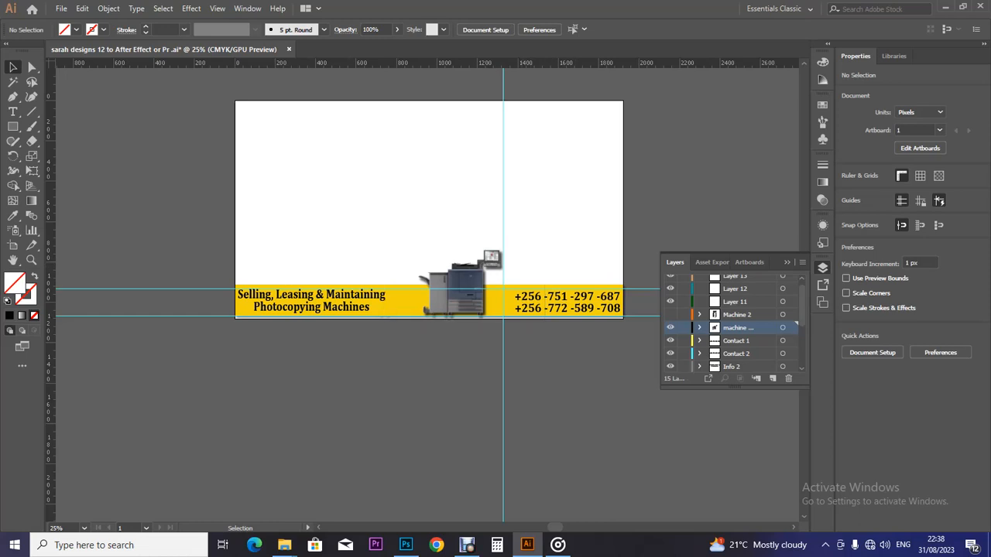
Step: Hide the Machine 2 and large copier layers, keeping the Contact 1 phone line visible
click(671, 314)
click(670, 314)
click(670, 314)
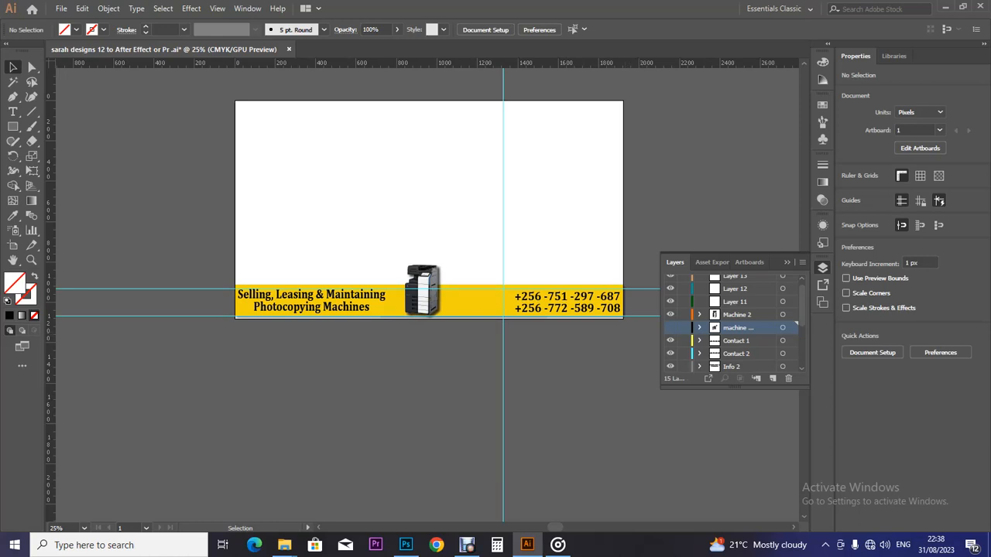
click(670, 327)
click(670, 328)
click(670, 340)
click(670, 341)
click(670, 314)
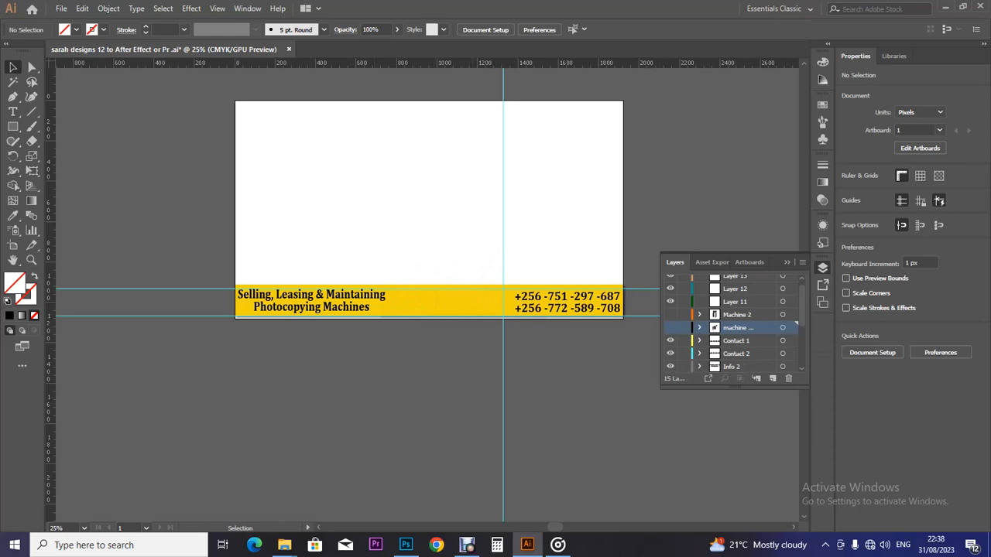
Step: Bring up the konika folder and select the biz hub (4) photo
mouse_move(284, 545)
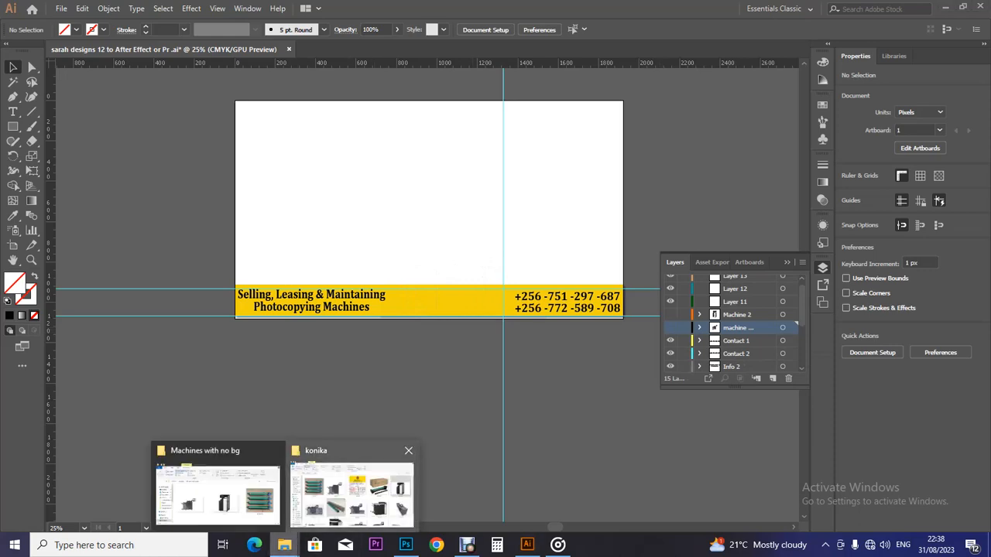
click(352, 492)
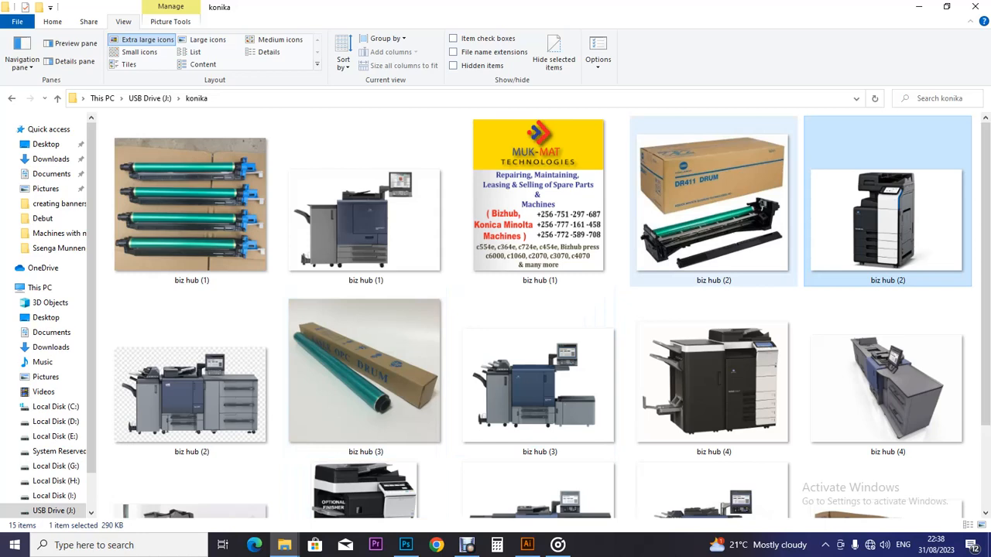
scroll(542, 317, down, 3)
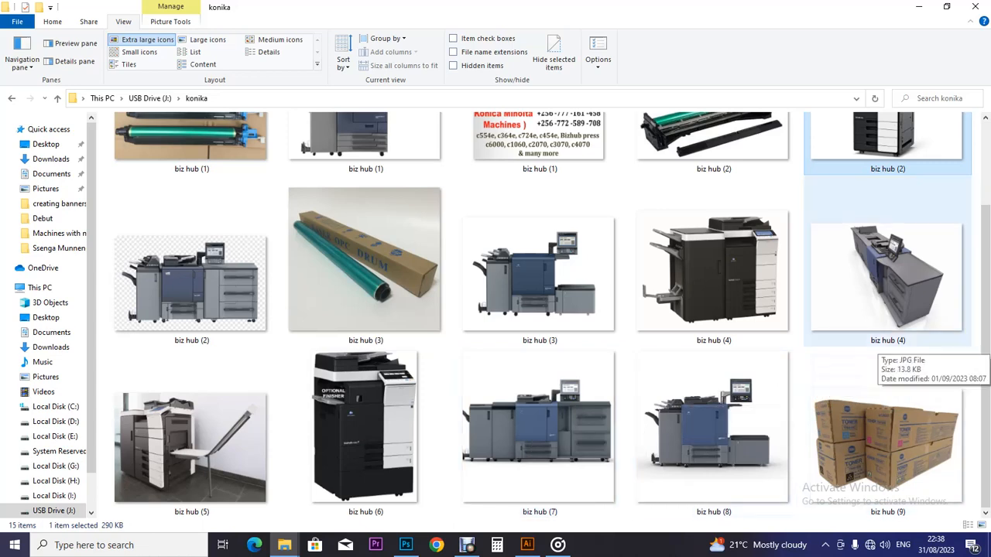
drag(985, 331, 985, 300)
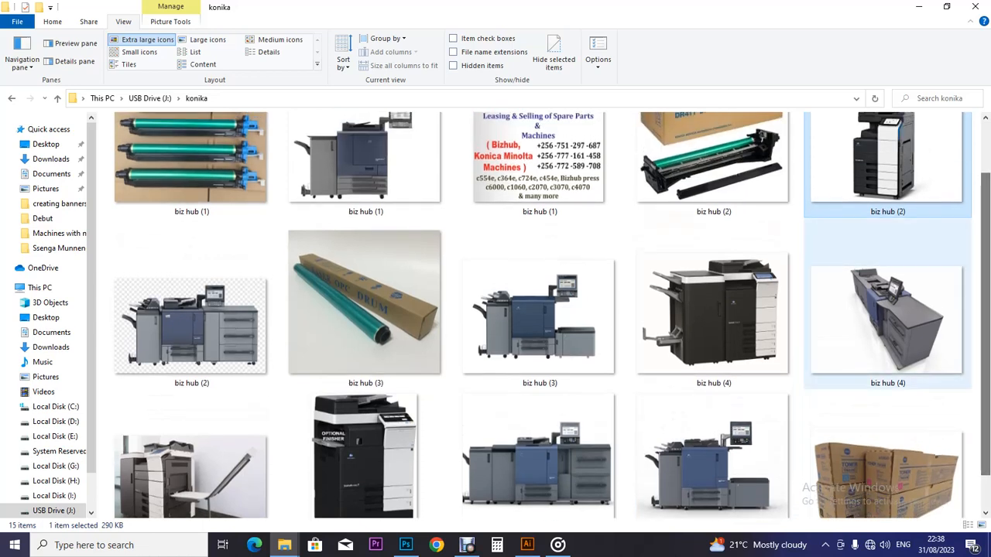
click(716, 310)
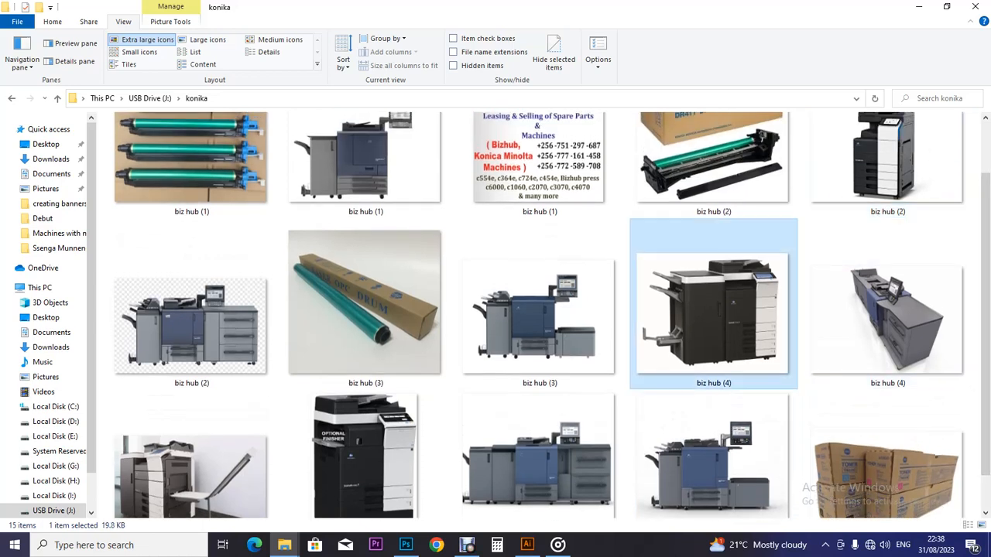
Step: Open biz hub (4) in Photoshop by dragging it onto the Photoshop taskbar icon
right_click(722, 310)
mouse_move(766, 342)
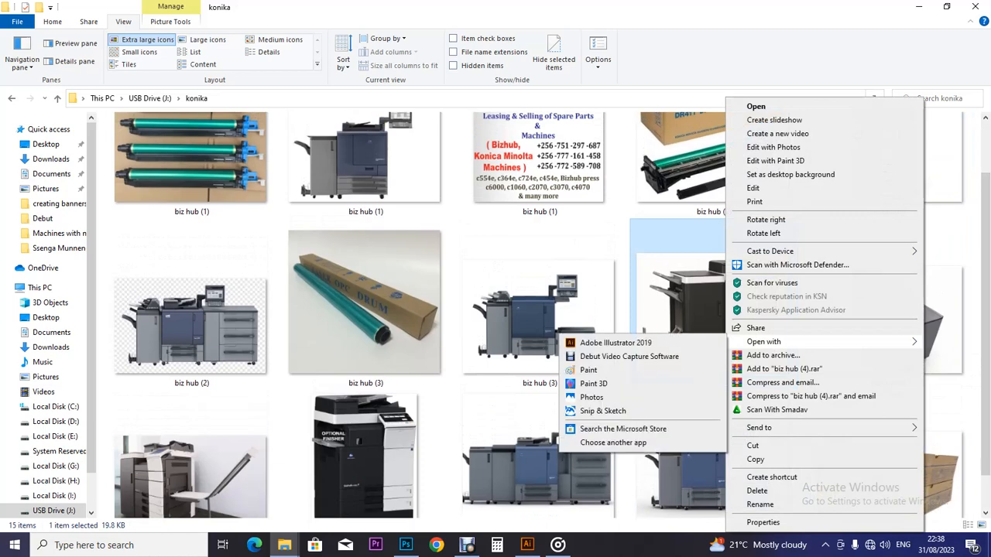
click(680, 310)
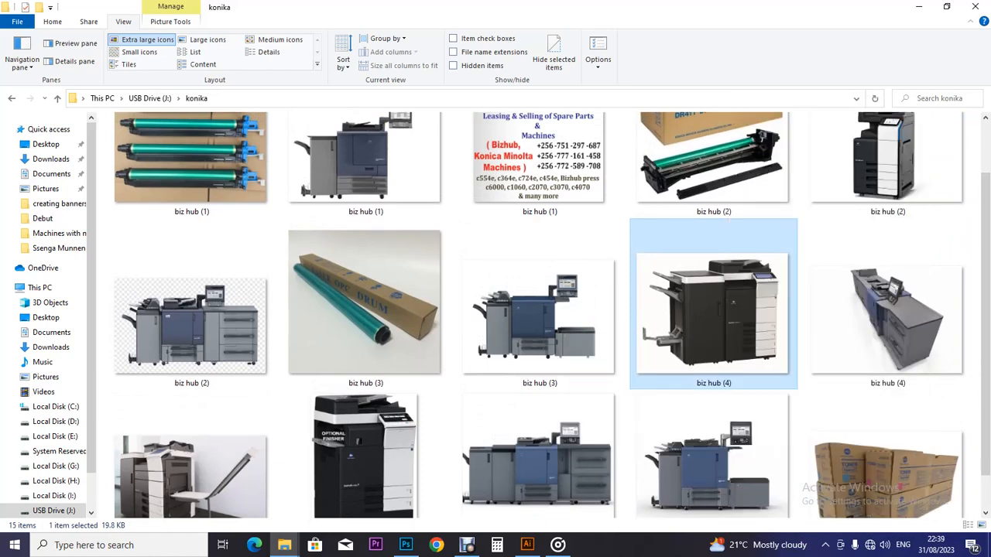
right_click(680, 309)
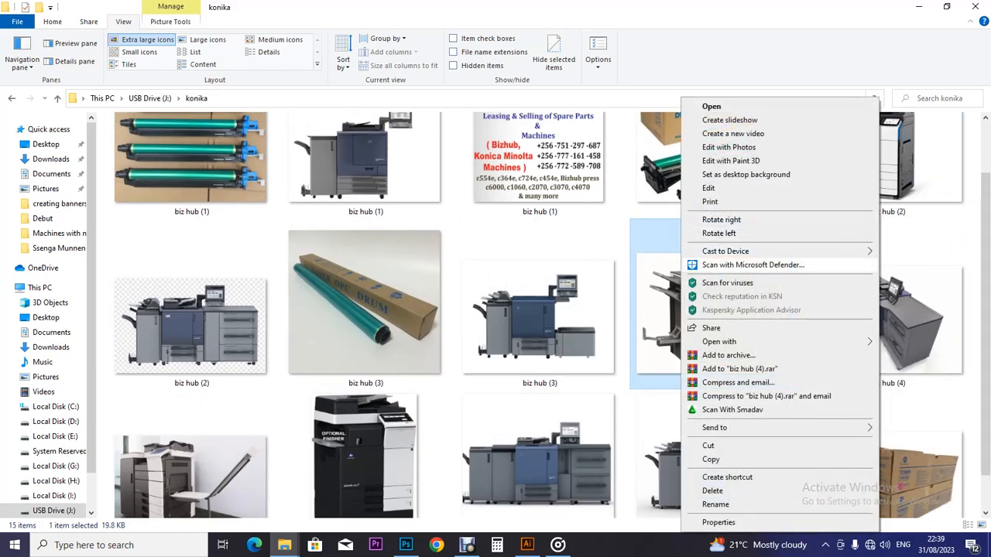
mouse_move(719, 341)
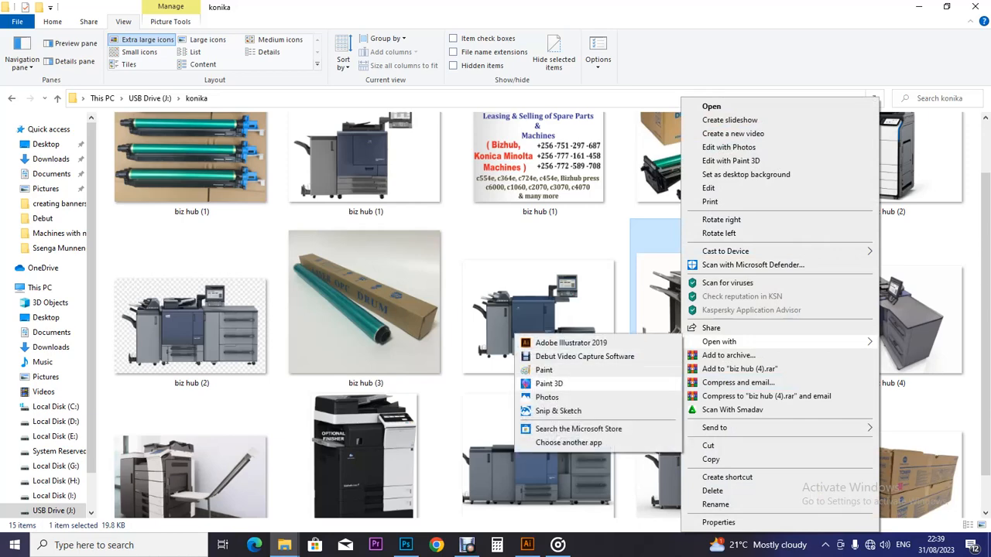
click(658, 303)
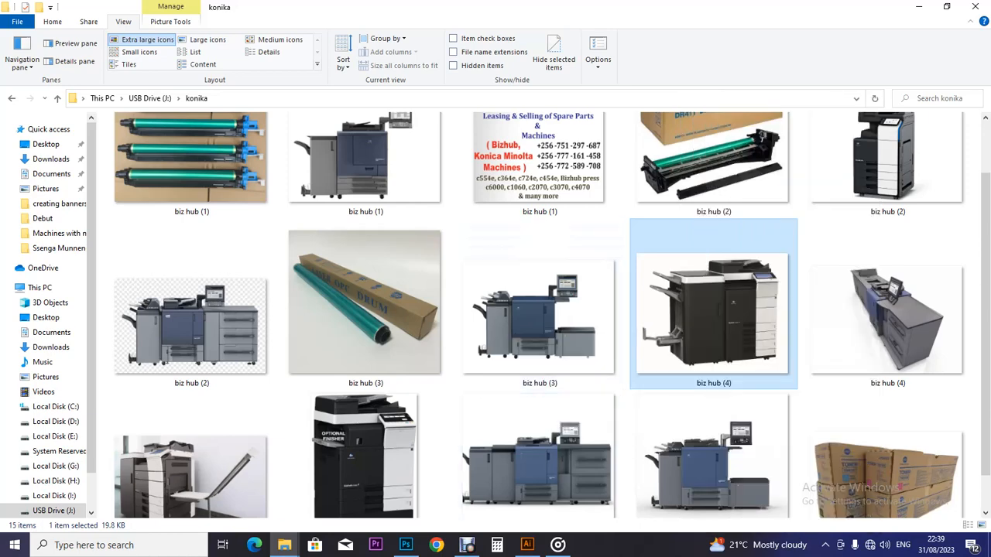
drag(696, 333, 410, 348)
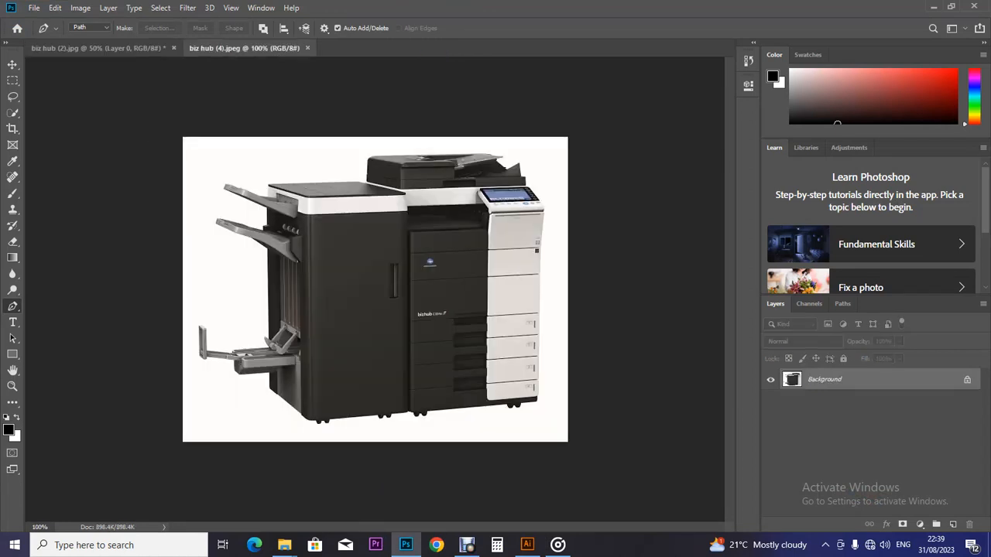
Step: Quick-select biz hub (4)'s white background, unlock it as Layer 0, and delete the background
click(12, 113)
drag(197, 147, 279, 161)
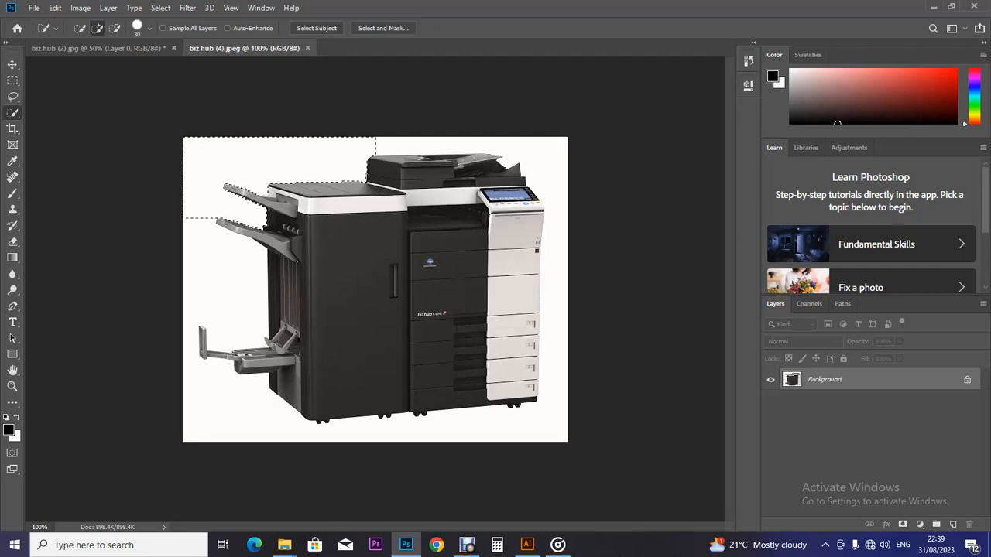
mouse_move(339, 157)
mouse_down()
mouse_move(441, 147)
mouse_move(533, 156)
mouse_move(553, 202)
mouse_move(554, 263)
mouse_up()
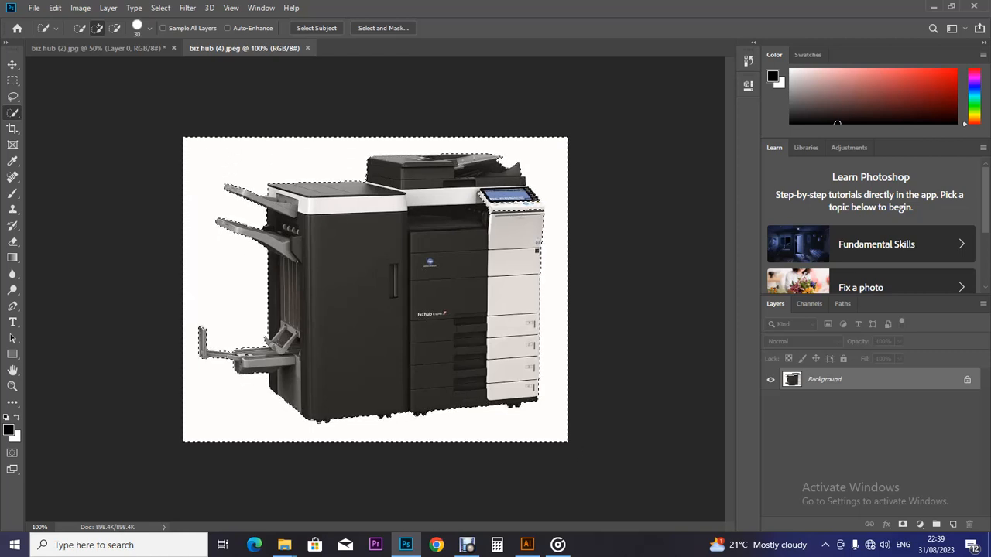
key(alt)
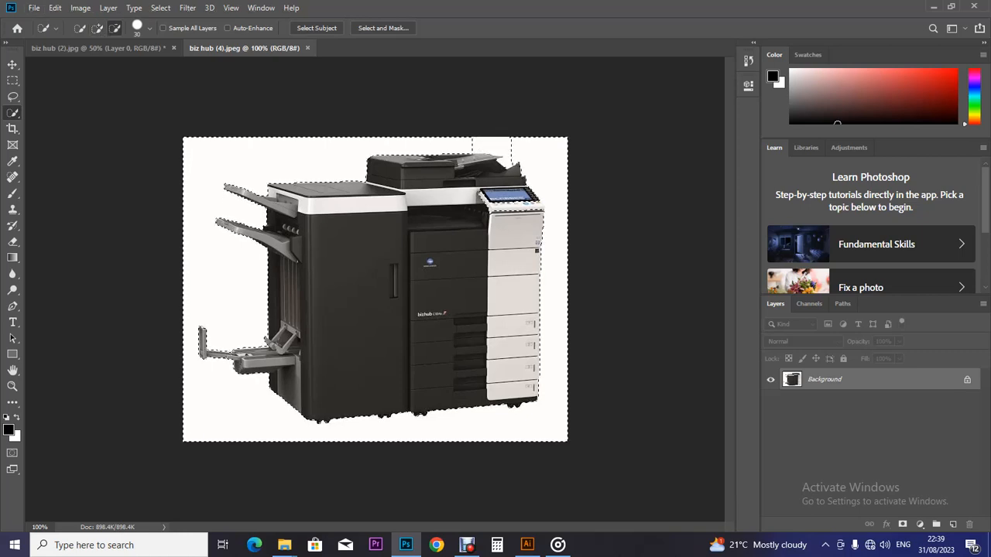
click(520, 144)
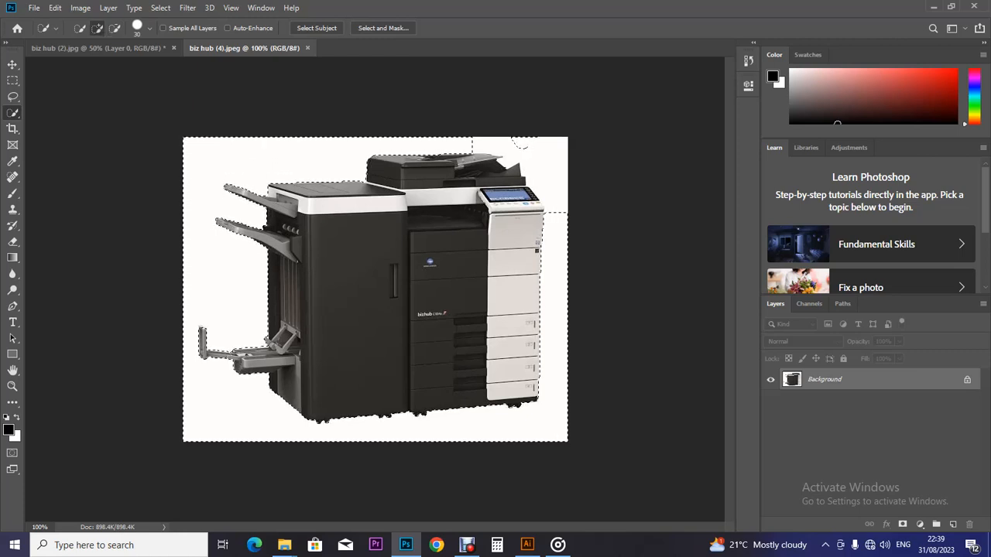
click(967, 380)
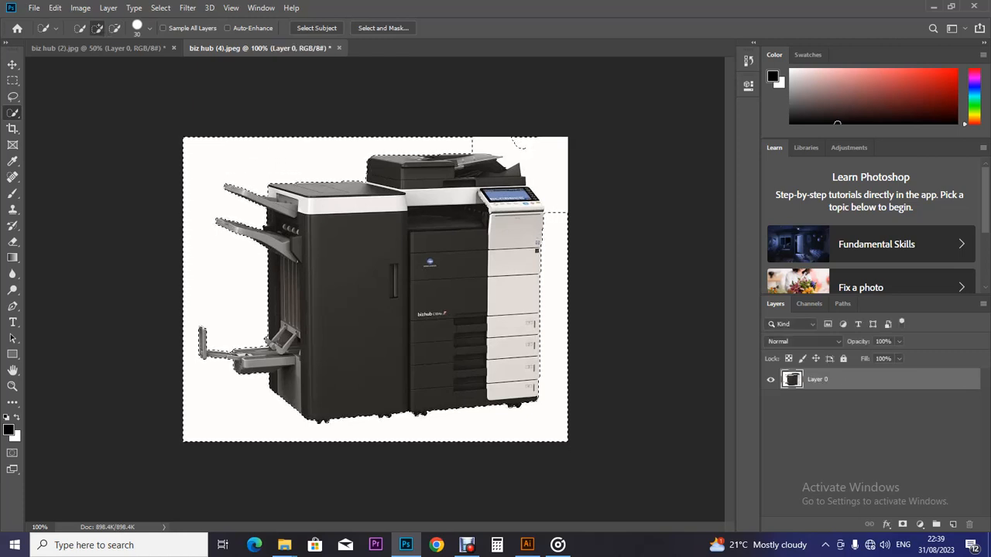
key(Delete)
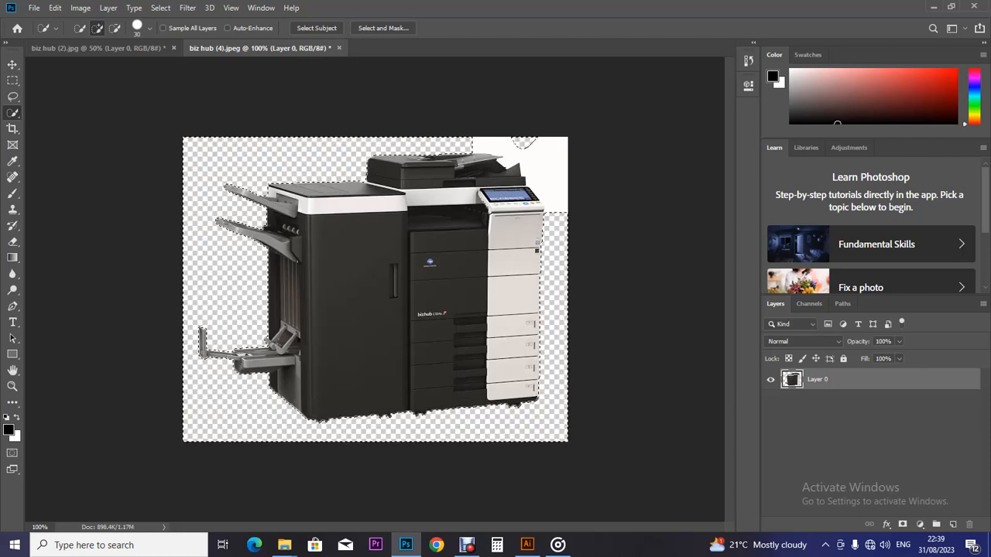
key(ctrl+d)
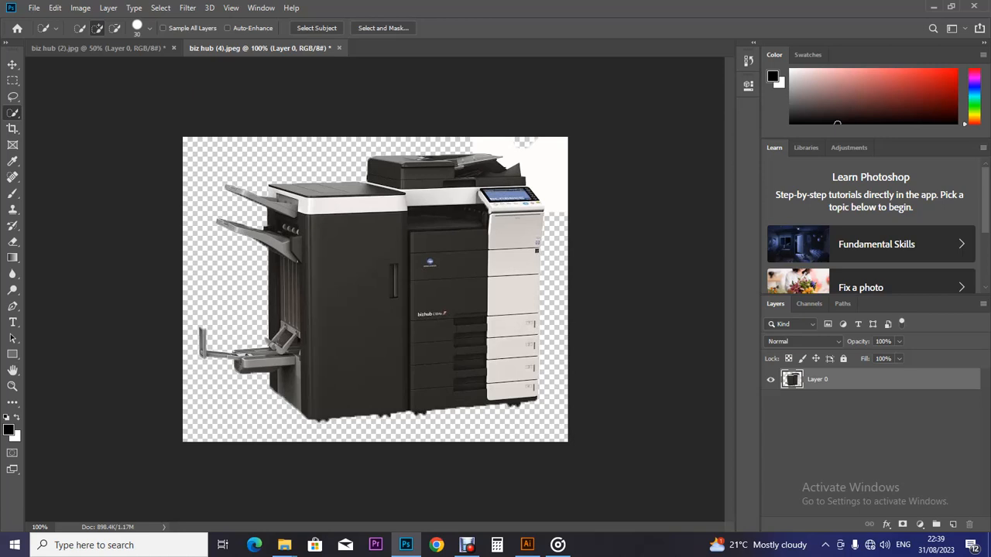
Step: Zoom in on the copier's top area and switch to the Pen tool
key(ctrl+plus)
key(ctrl+plus)
key(ctrl+plus)
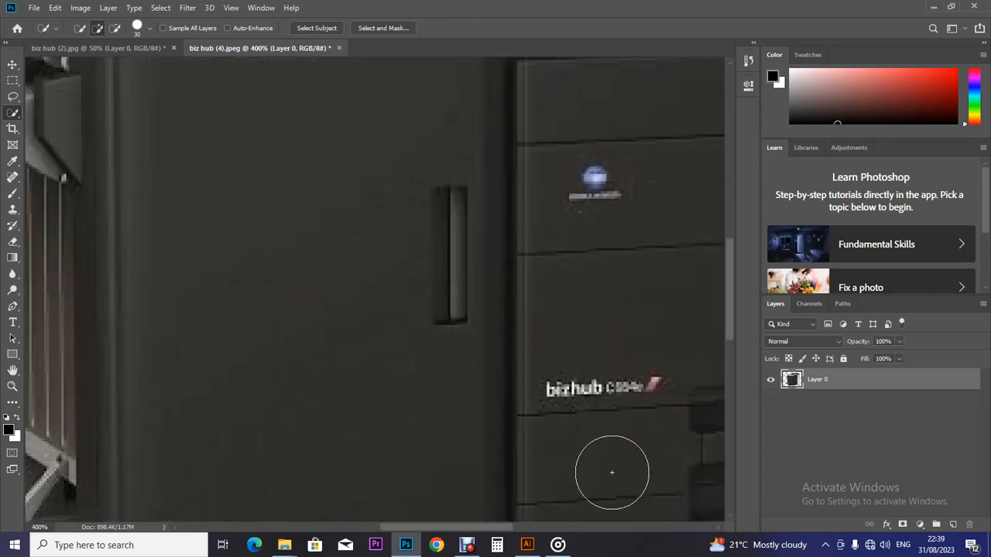
click(718, 527)
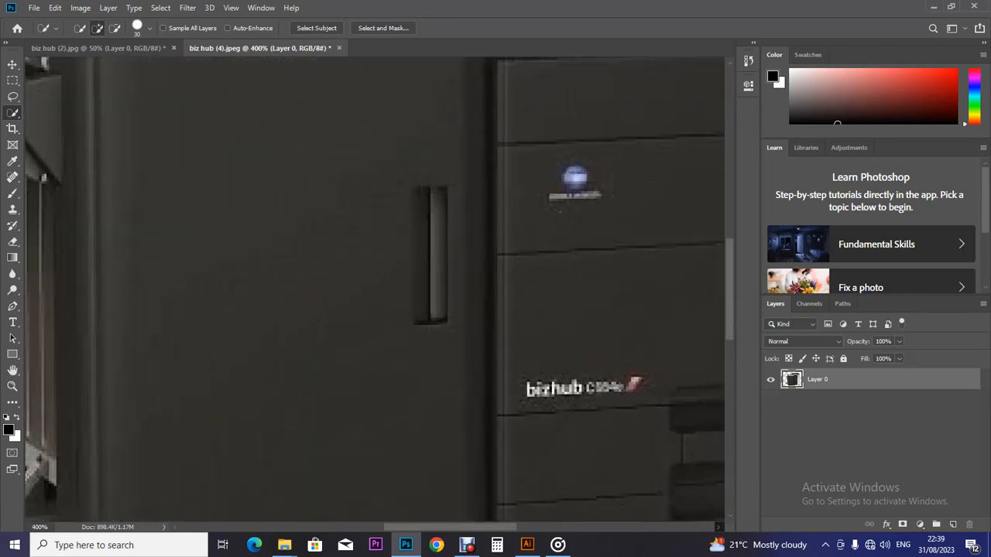
click(718, 527)
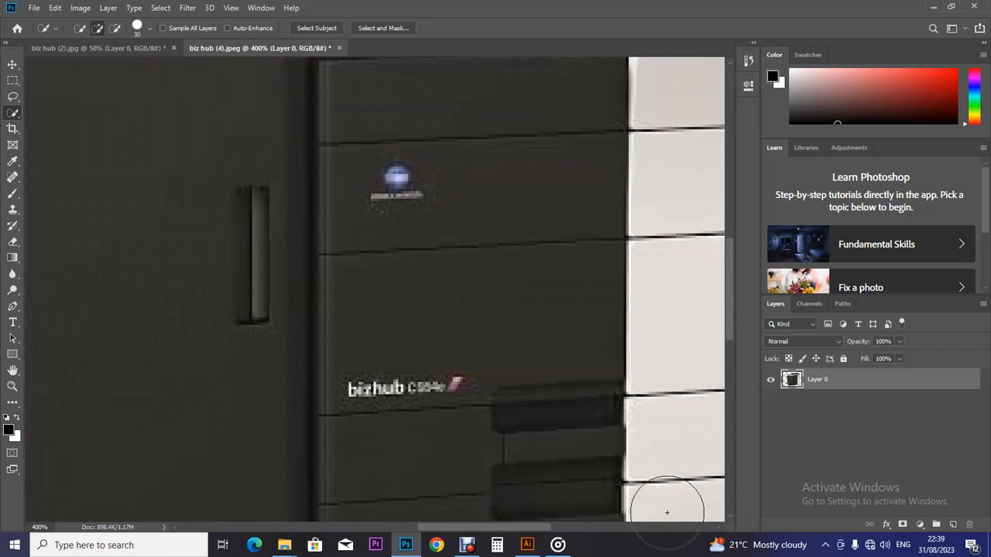
scroll(642, 505, right, 5)
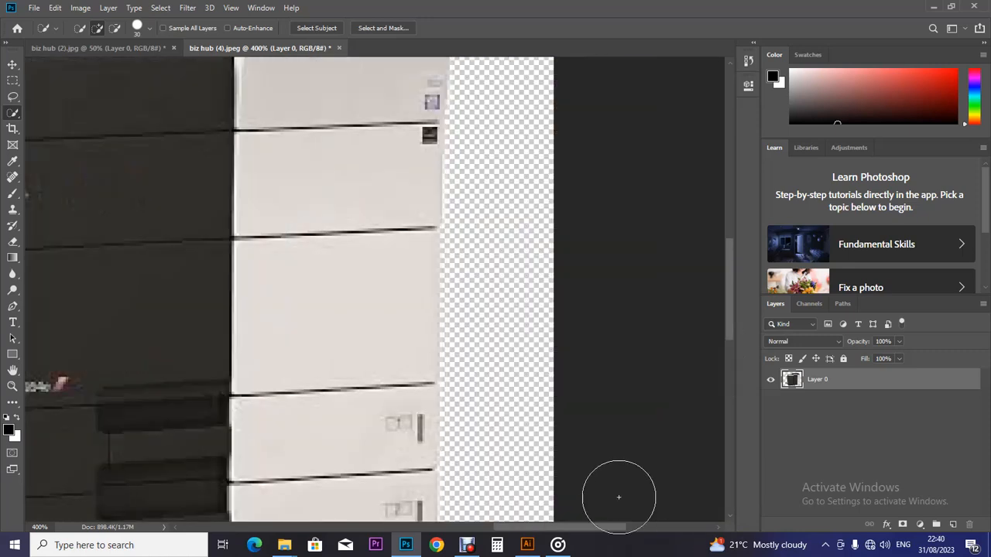
scroll(725, 326, up, 5)
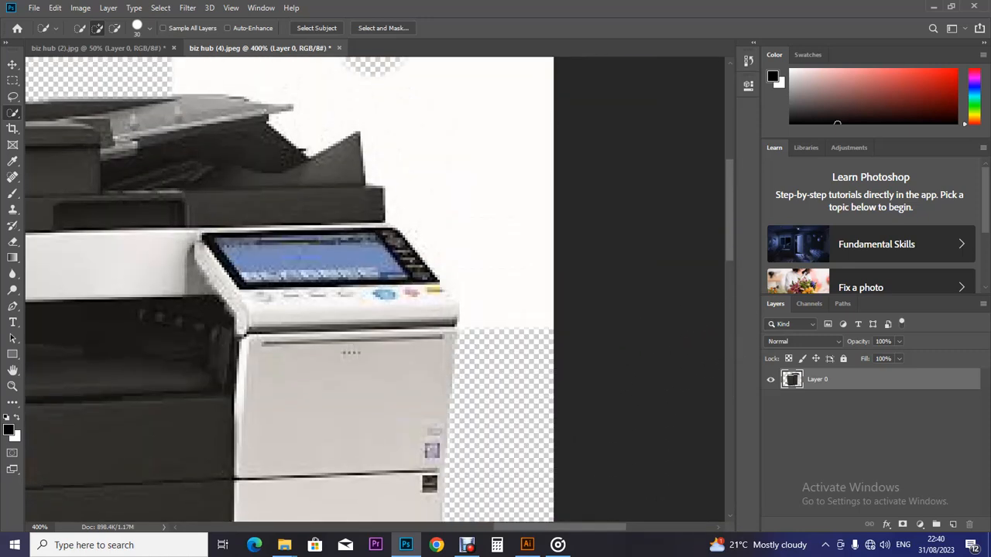
scroll(725, 232, up, 2)
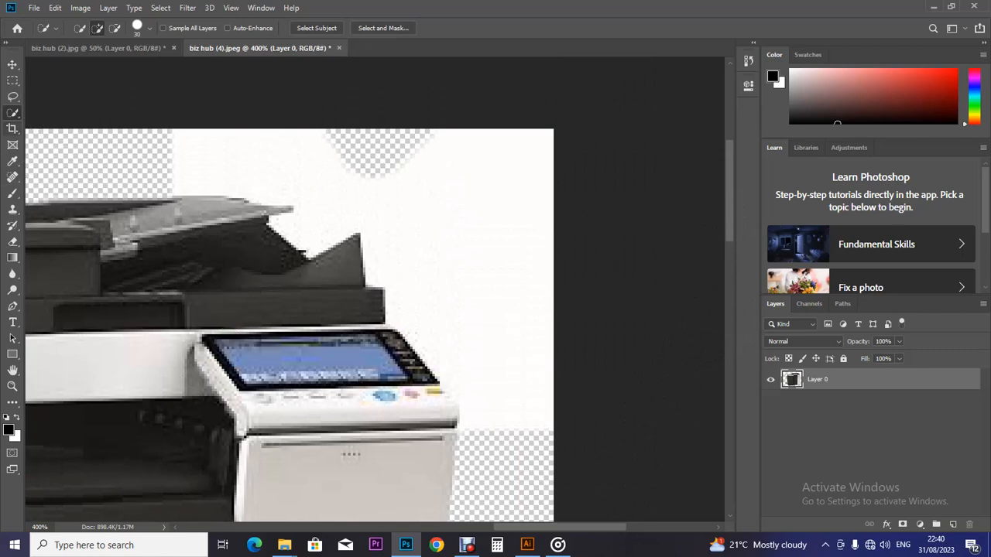
right_click(12, 113)
click(13, 113)
click(12, 307)
Step: Trace path points from above the top left along the copier's upper edge and side
drag(169, 110, 147, 182)
click(181, 199)
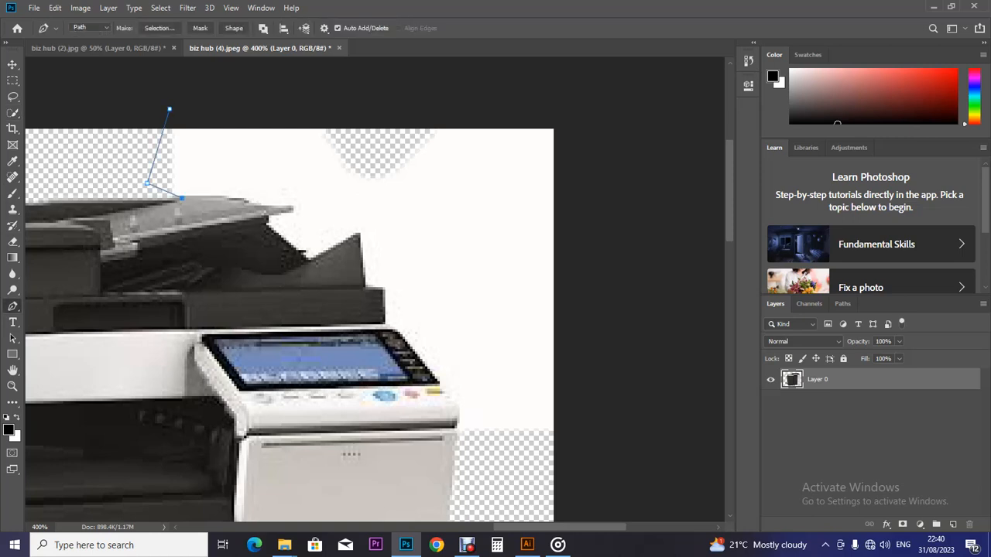
drag(250, 203, 268, 211)
drag(292, 207, 326, 204)
alt+click(293, 206)
drag(268, 218, 238, 228)
alt+click(268, 219)
click(310, 263)
click(364, 286)
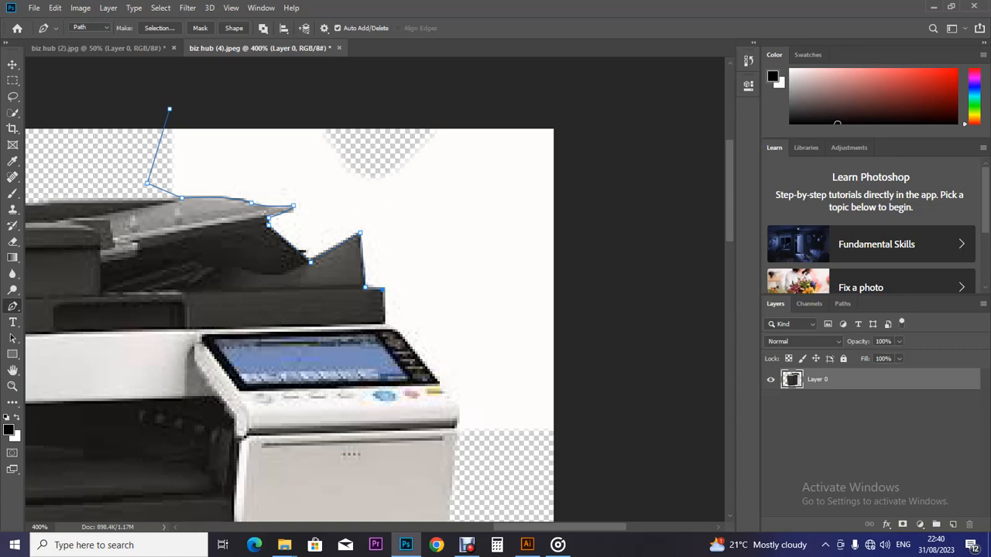
click(387, 324)
click(451, 395)
Step: Close the path around the white top-right patch and zoom to 50%
drag(457, 436, 454, 455)
alt+click(457, 436)
click(568, 453)
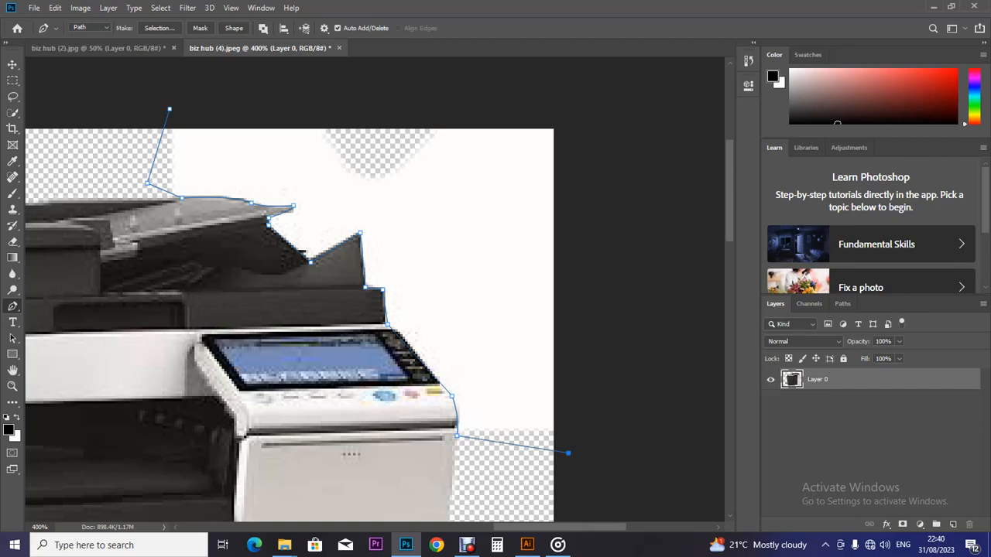
click(572, 109)
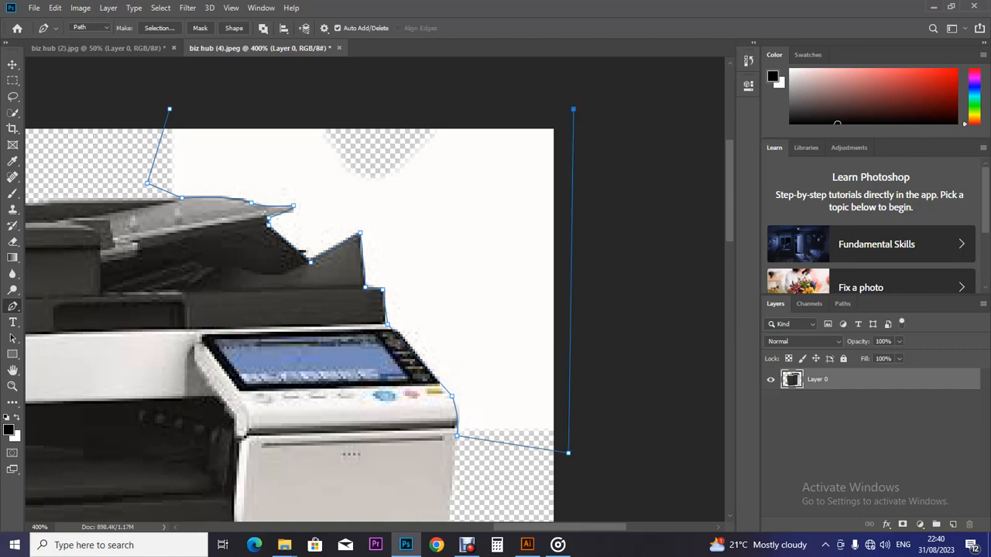
click(170, 109)
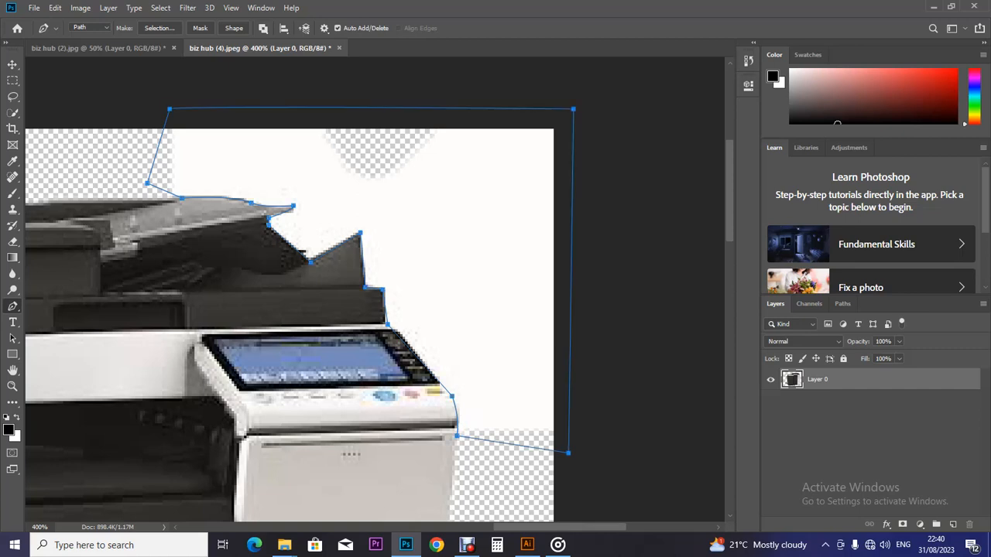
key(ctrl+minus)
key(ctrl+minus)
key(ctrl+plus)
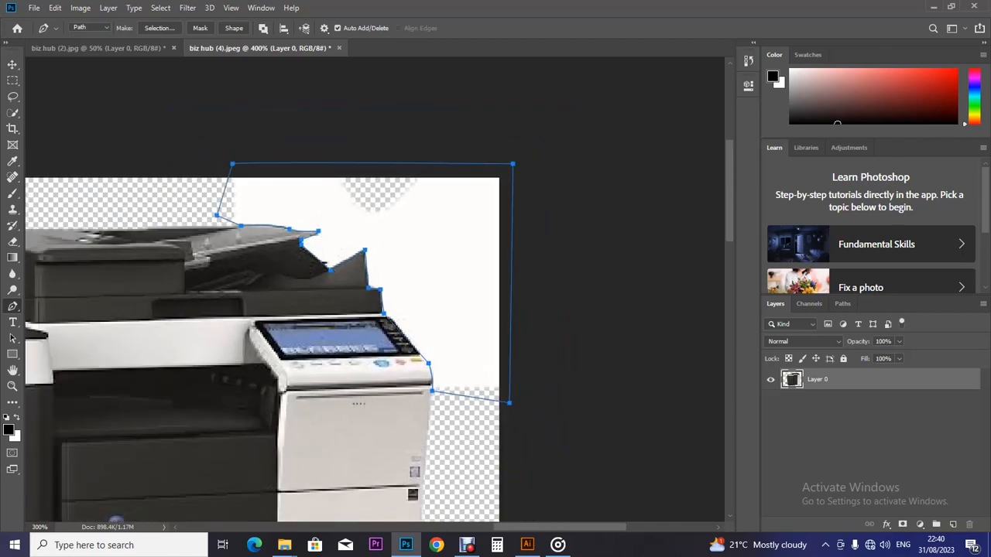
key(ctrl+minus)
key(ctrl+minus)
key(ctrl+minus)
key(ctrl+minus)
key(ctrl+minus)
key(ctrl+minus)
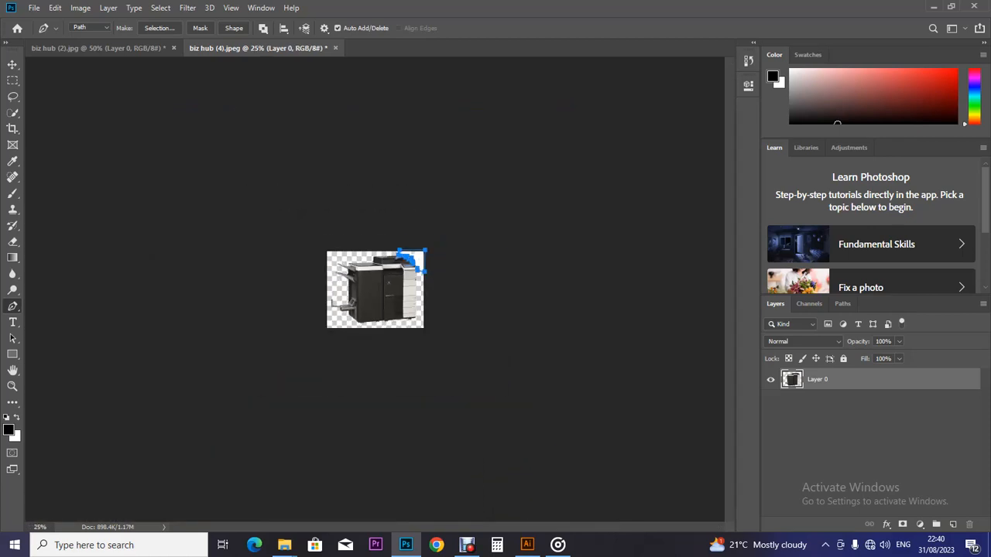
key(ctrl+plus)
key(ctrl+plus)
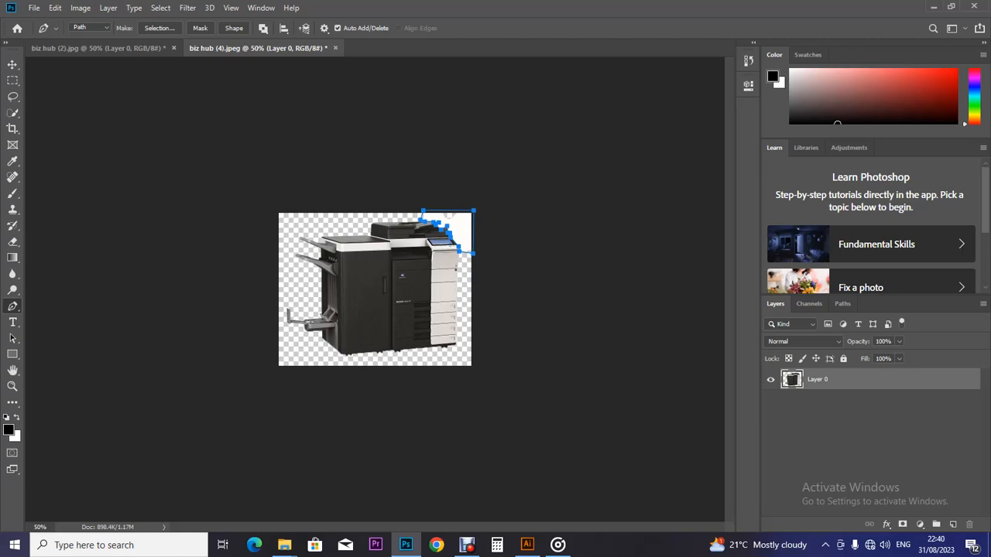
click(90, 28)
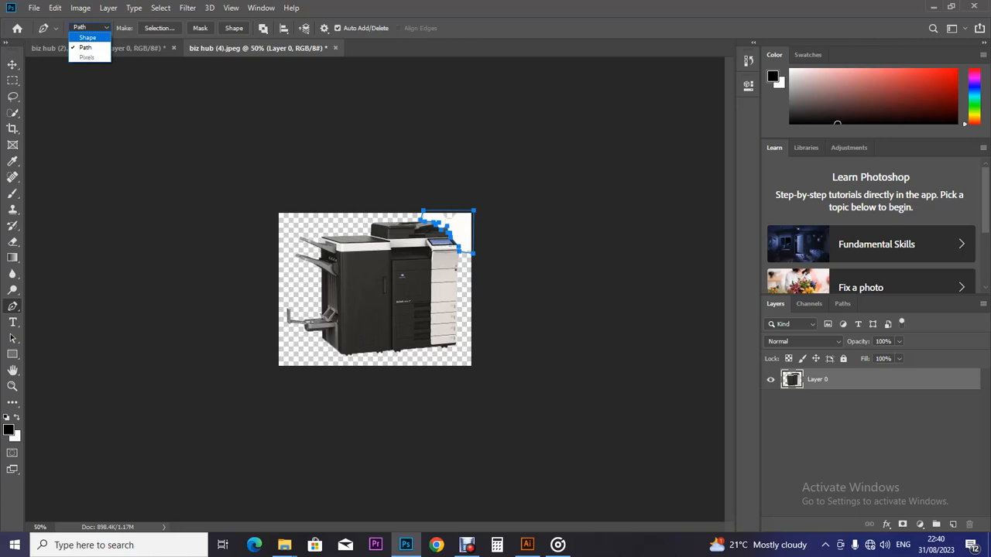
Step: Make a selection from the path with 0.6 px feather to remove the white patch
click(85, 47)
click(159, 28)
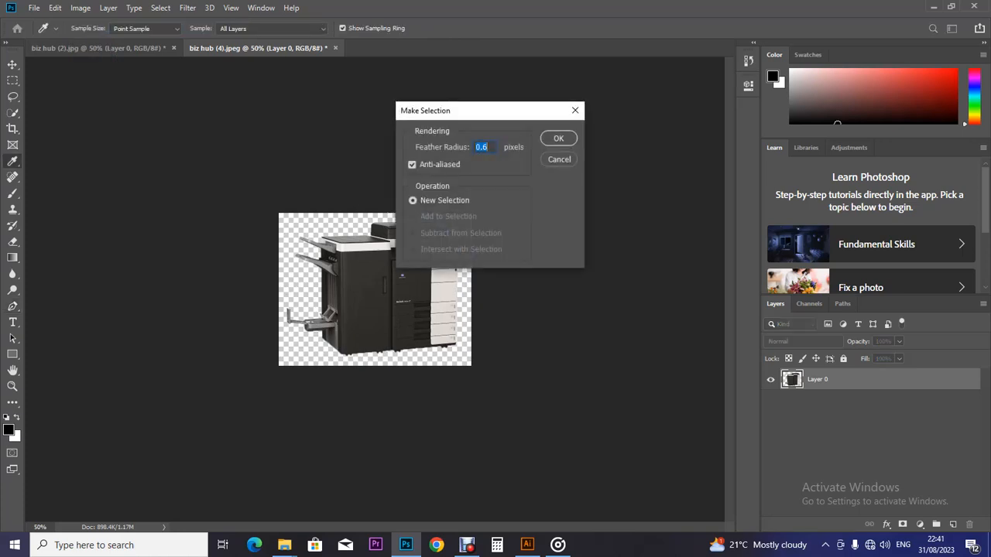
click(558, 138)
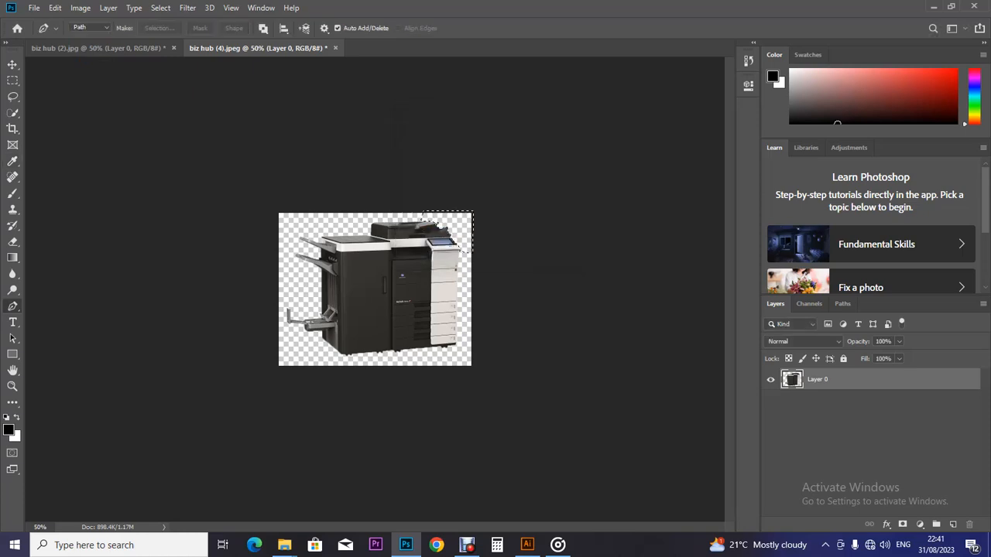
key(ctrl+d)
Step: Save the cut-out copier as PNG named '4' in the Machines with no bg folder
click(34, 8)
click(52, 146)
drag(96, 184, 96, 94)
click(51, 96)
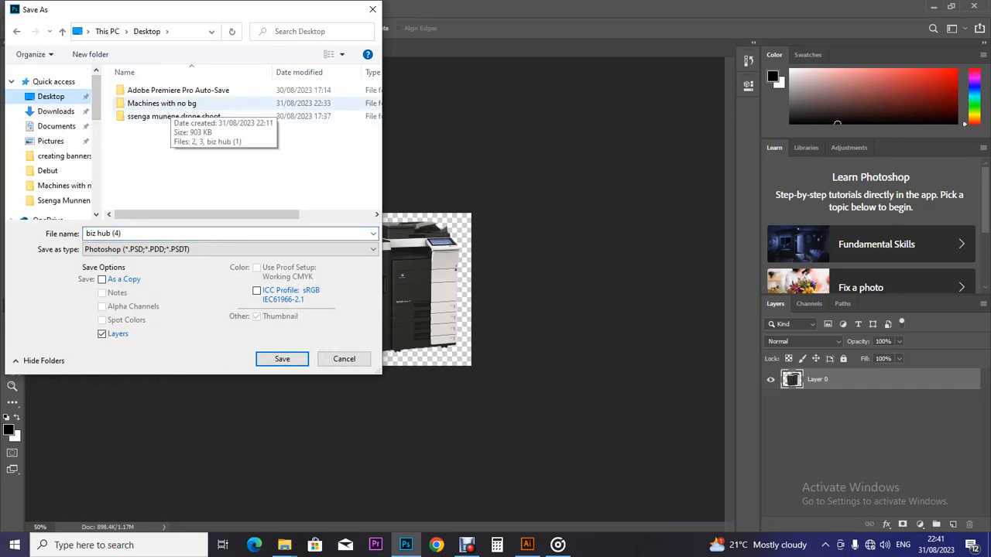
double_click(164, 103)
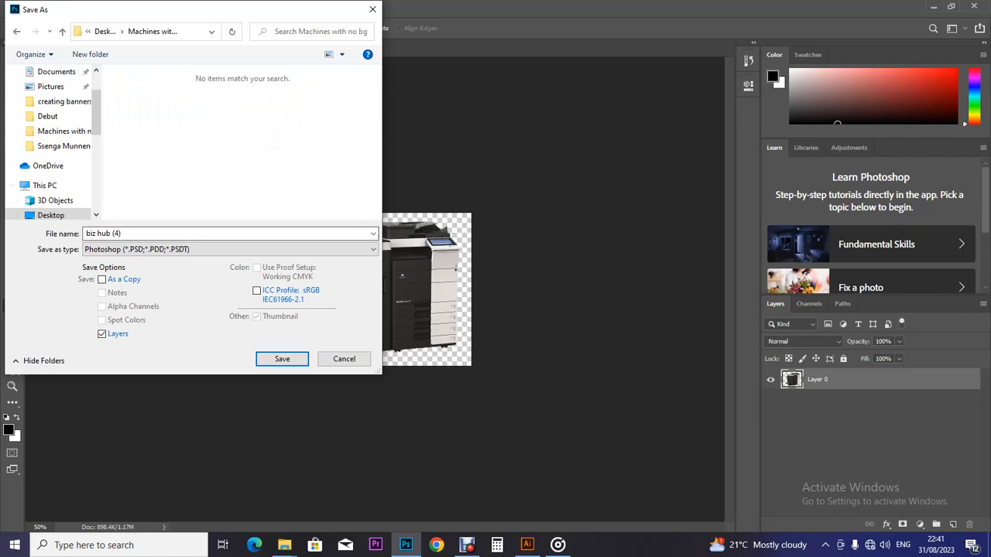
click(228, 250)
click(155, 420)
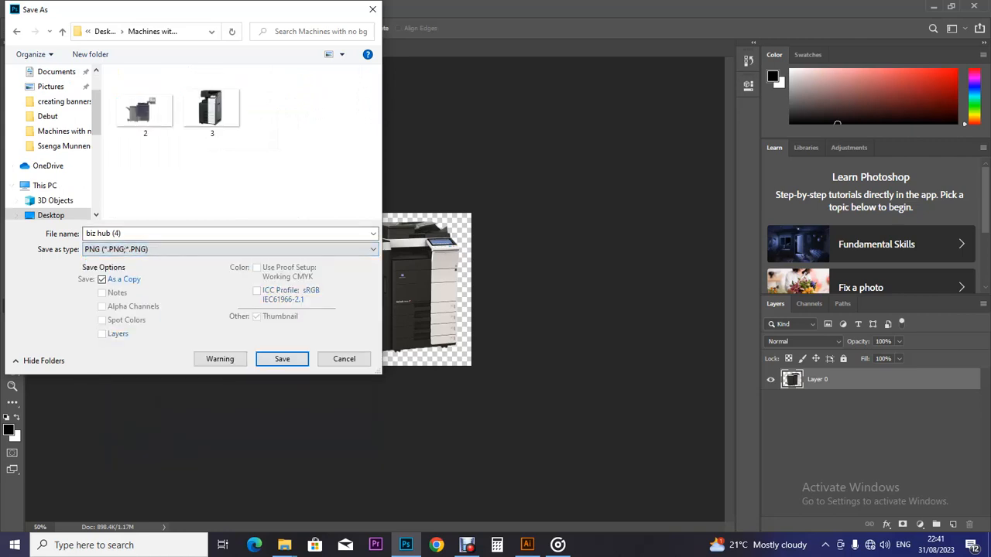
click(212, 107)
click(155, 233)
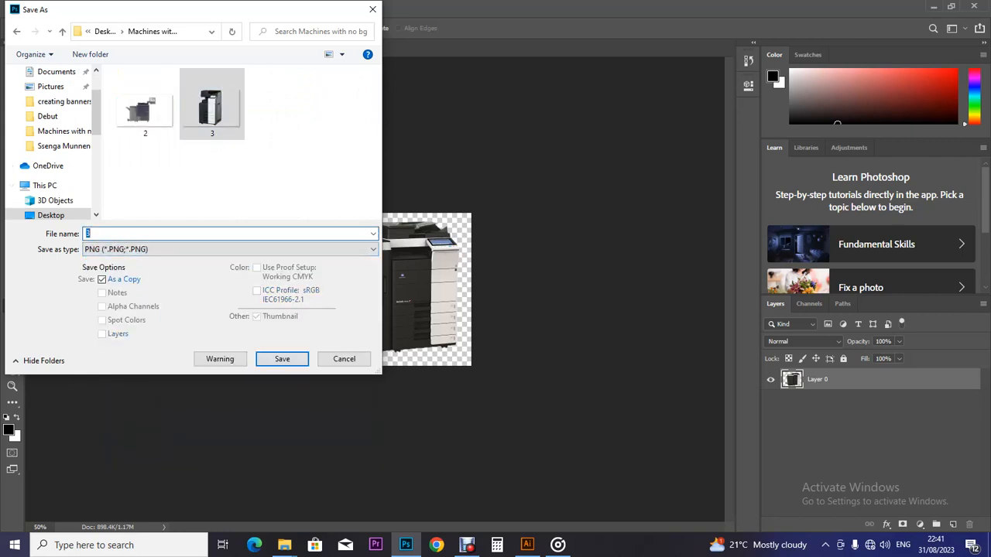
text(4)
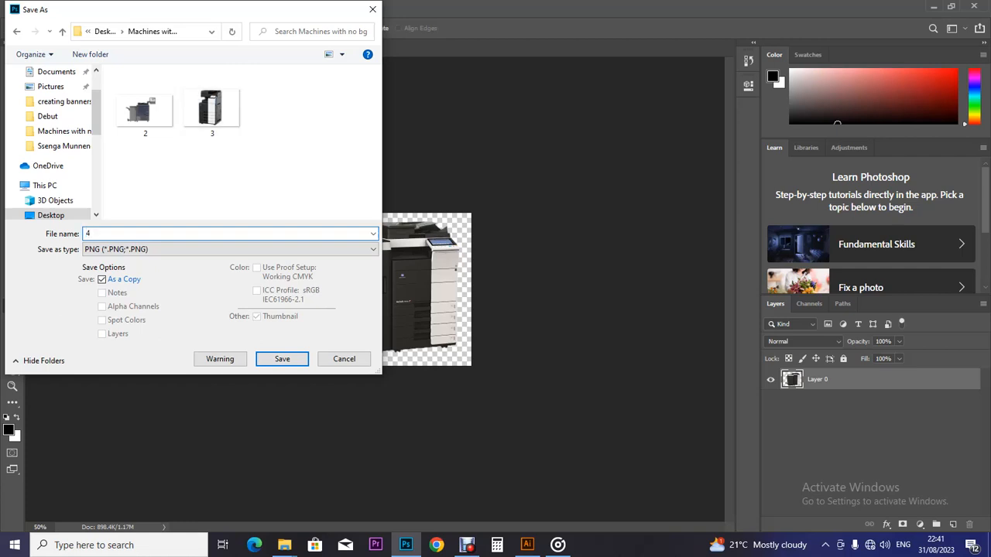
click(281, 358)
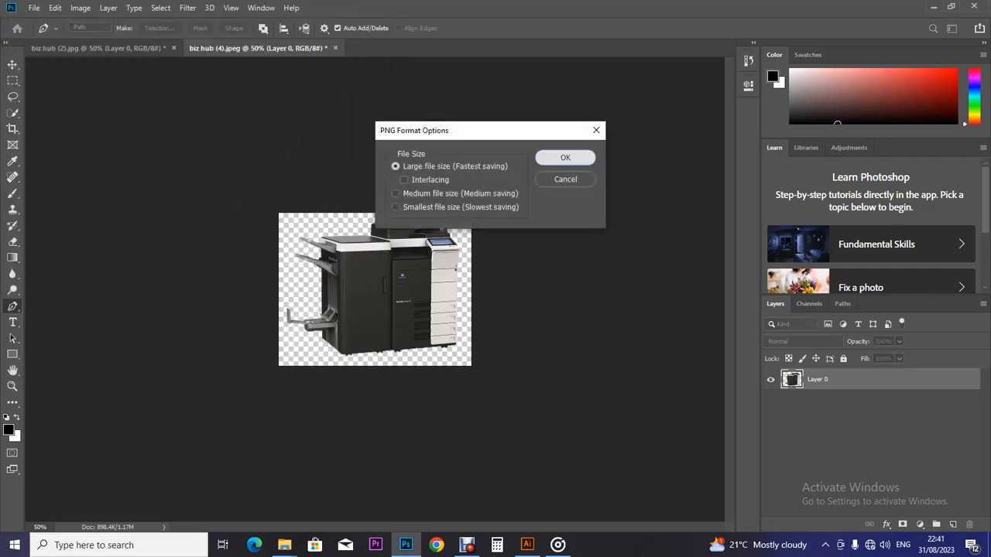
key(Return)
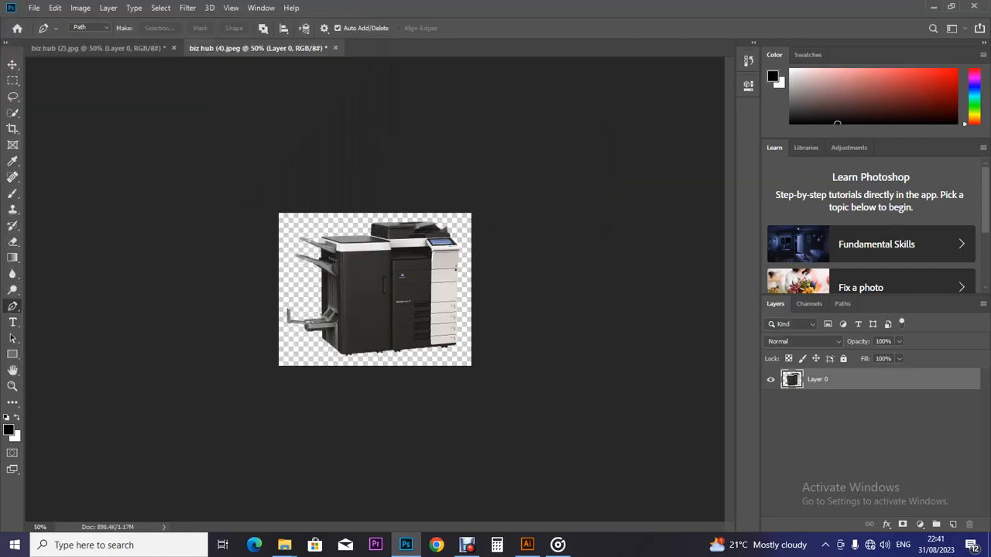
Step: Drag file 4 from the Machines with no bg folder into Illustrator
mouse_move(285, 545)
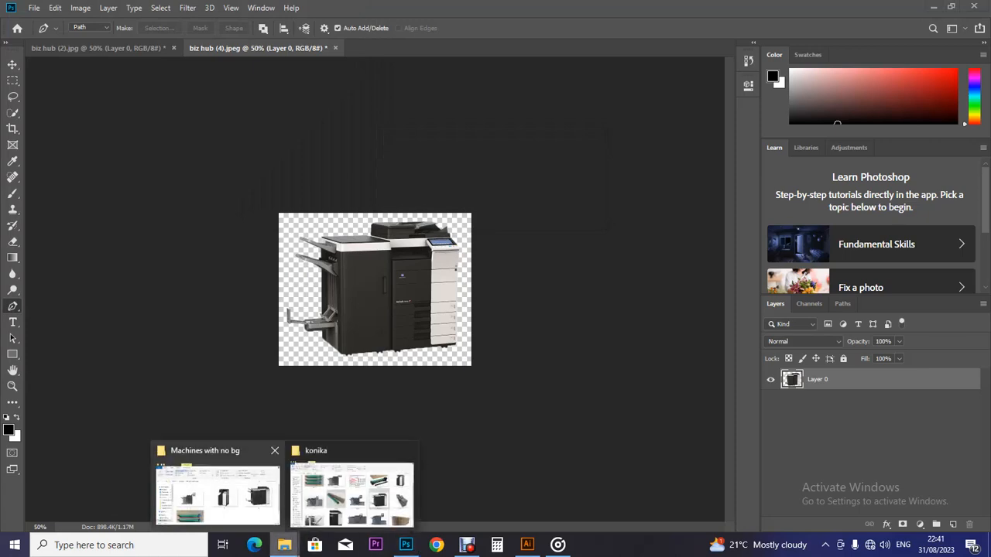
click(217, 492)
drag(513, 379, 455, 314)
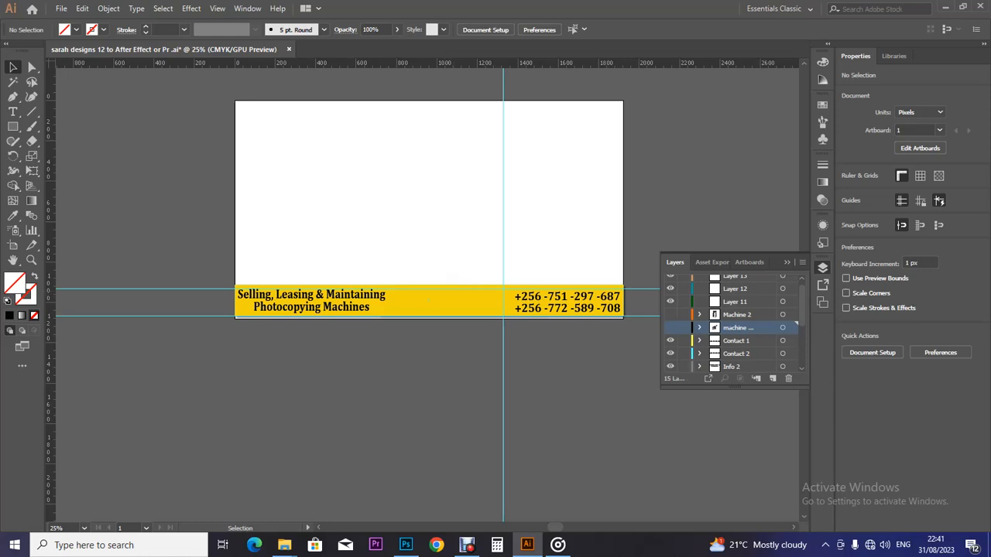
Step: Hide the machine layer, target Layer 11, and drag 4.png from Explorer onto the banner
key(a)
key(ctrl+minus)
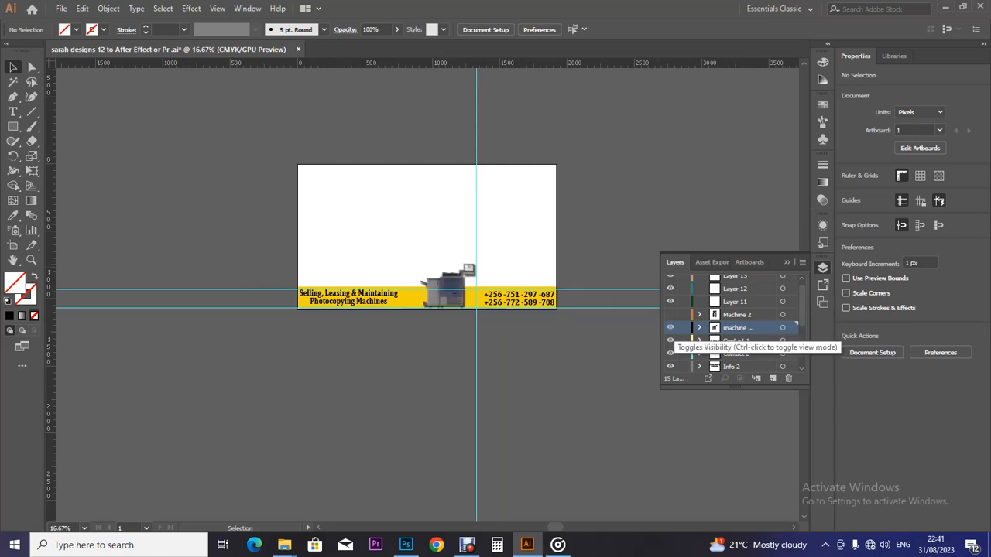
click(670, 327)
click(671, 327)
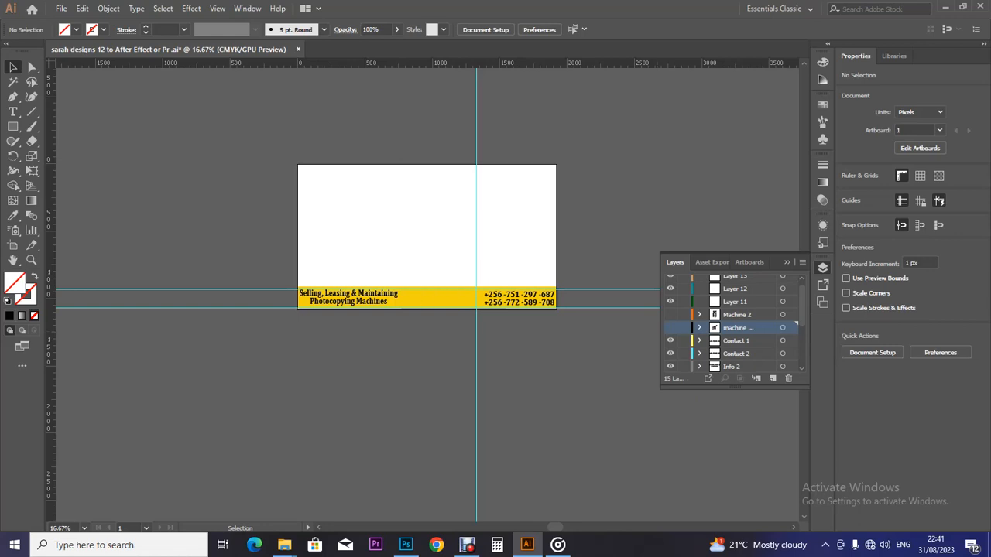
click(735, 302)
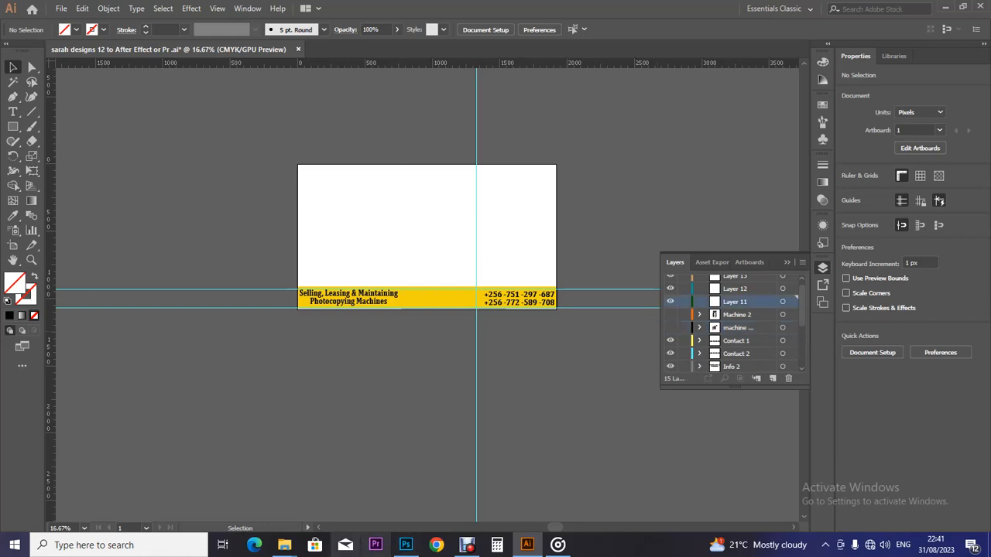
mouse_move(284, 545)
click(216, 492)
drag(480, 372, 440, 278)
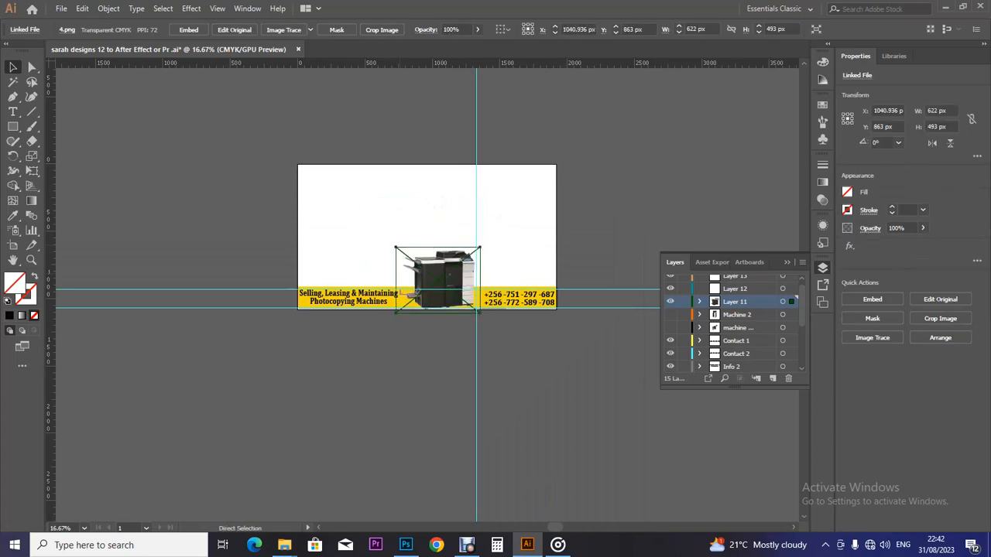
Step: Shrink the 4.png copier to about 392×311 px and place it on the yellow strip
key(ctrl+equal)
key(ctrl+equal)
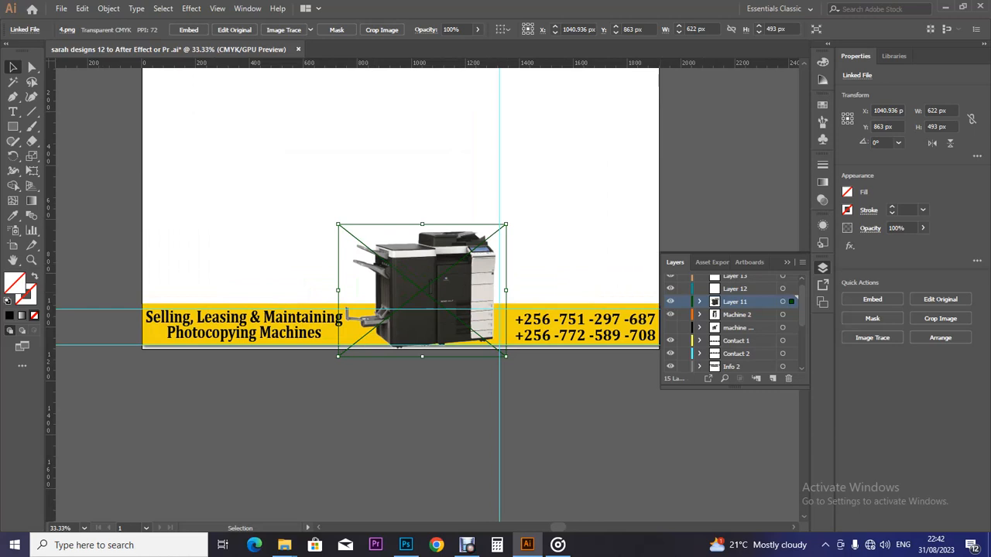
drag(434, 279, 501, 255)
drag(402, 63, 402, 277)
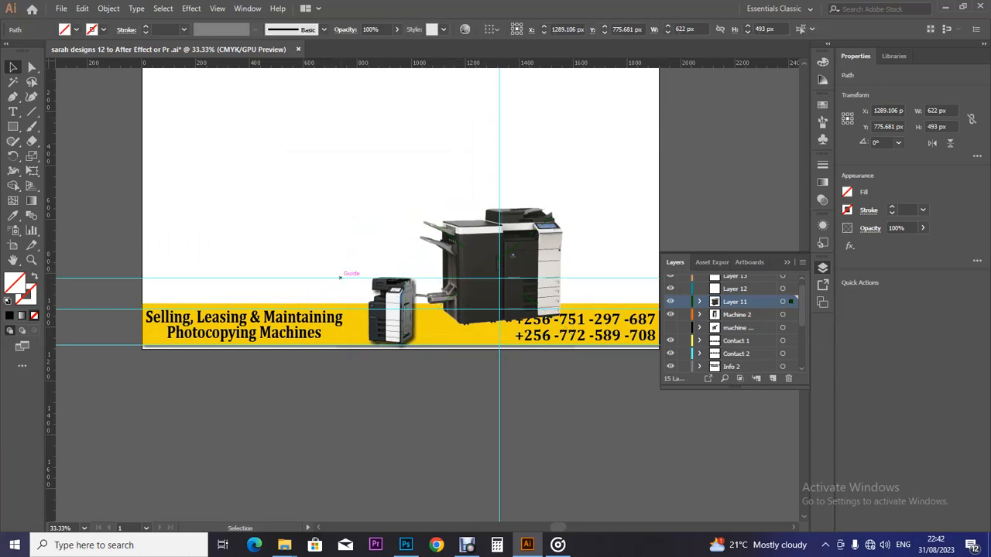
drag(503, 259, 423, 305)
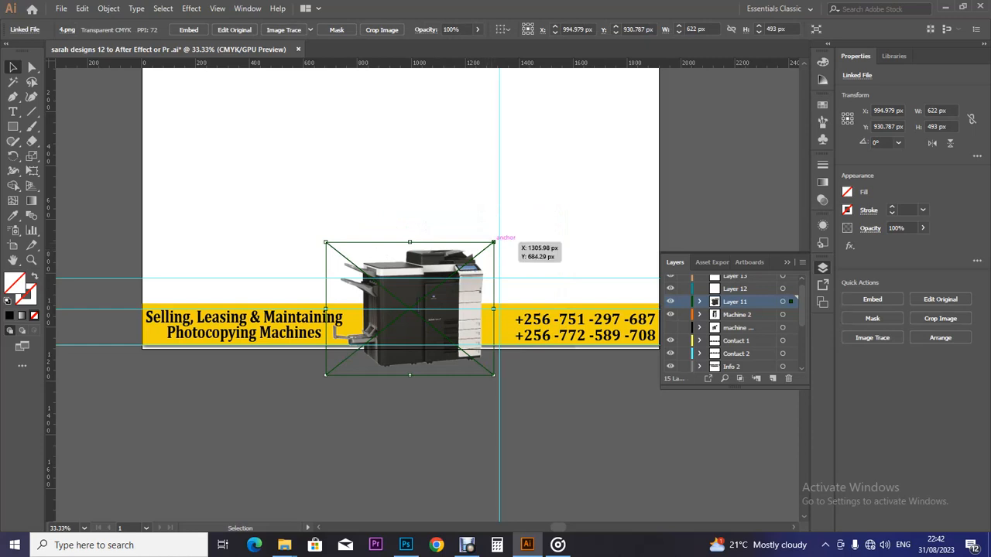
drag(493, 242, 477, 283)
key(ctrl+z)
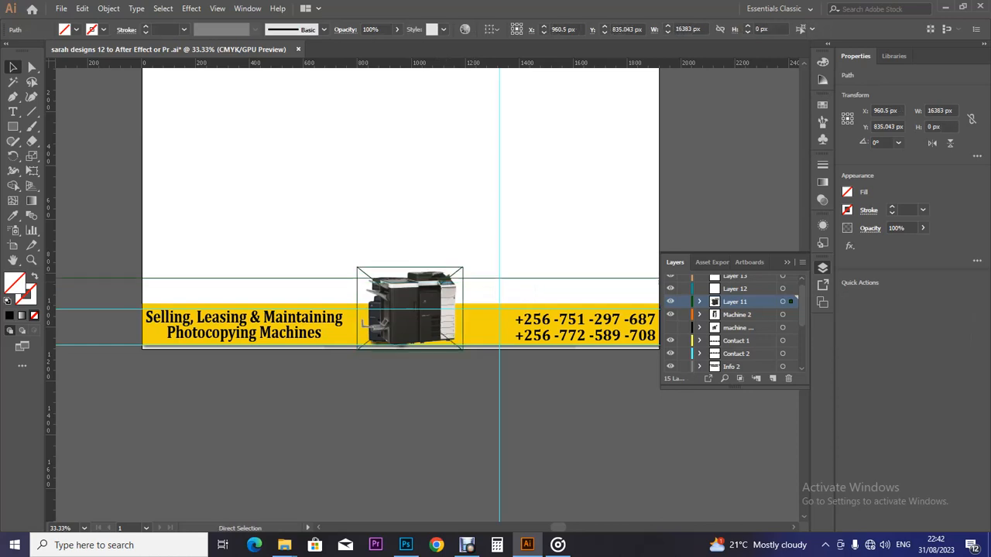
drag(458, 289, 508, 289)
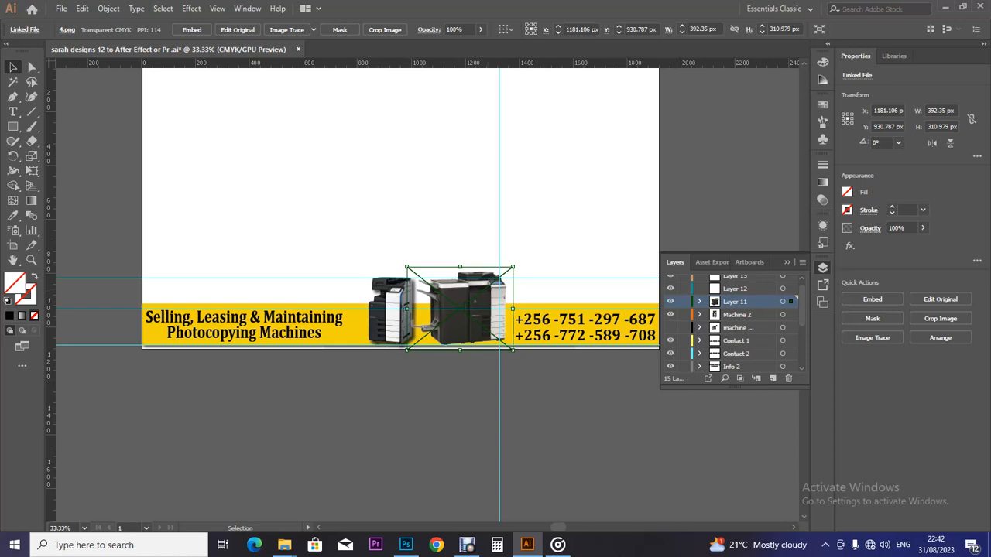
Step: Nudge the right copier slightly right and the smaller left copier several pixels left
key(Right)
key(Right)
key(Right)
key(Right)
key(Right)
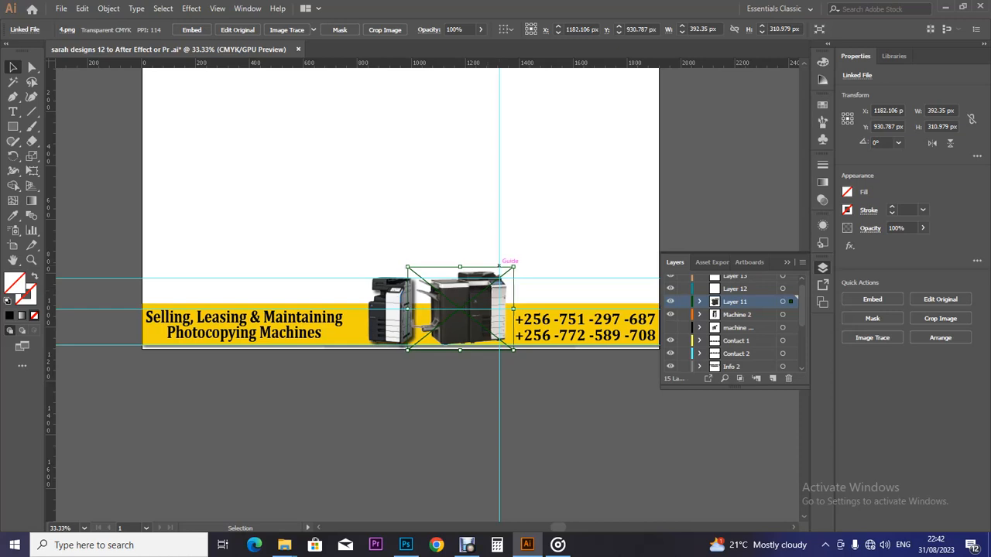
key(Right)
key(Right)
key(Right)
key(Right)
key(Right)
key(Right)
key(Right)
key(Right)
key(Right)
key(Right)
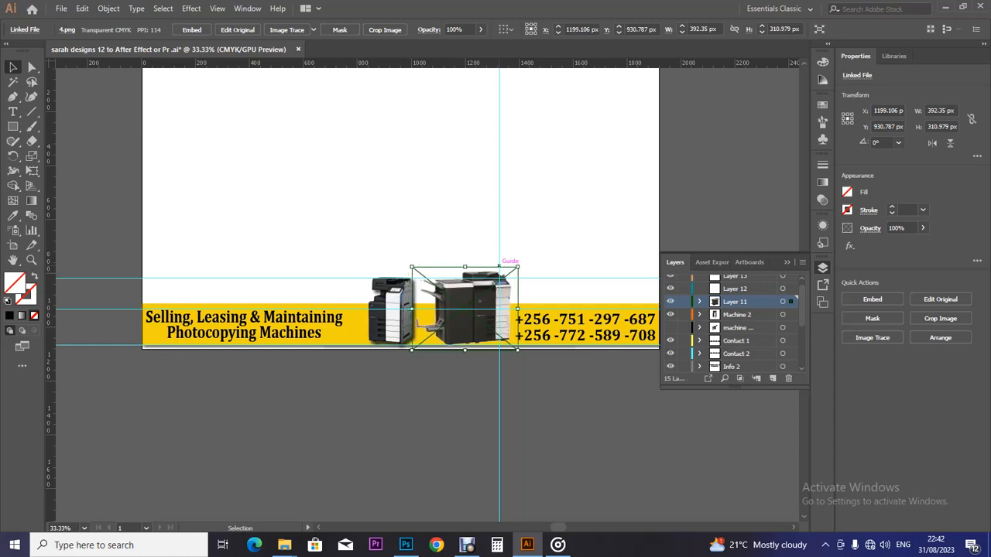
click(392, 310)
key(Left)
key(Left)
key(Left)
key(Left)
key(Left)
key(Left)
key(Left)
key(Left)
key(Left)
key(Left)
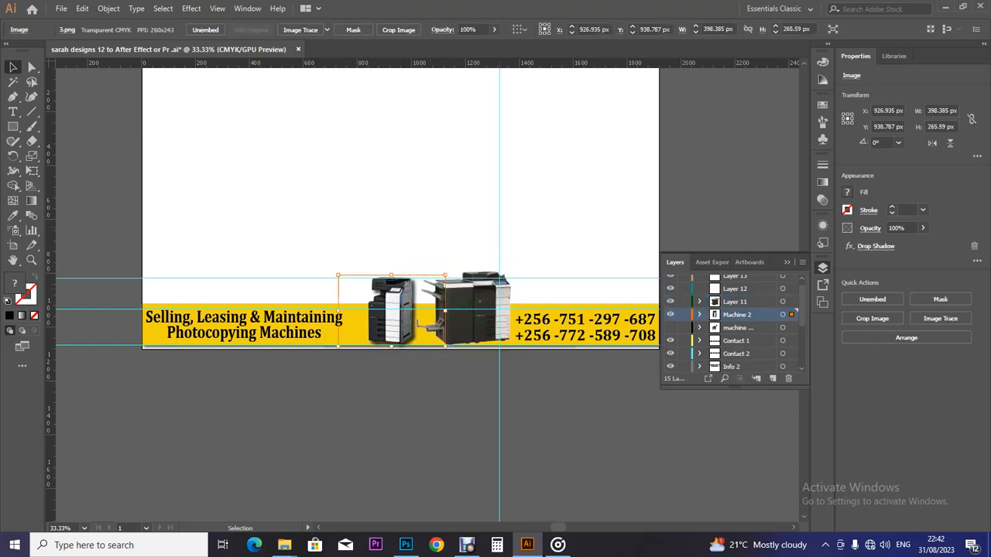
key(Left)
key(Left)
key(Left)
key(Left)
key(Left)
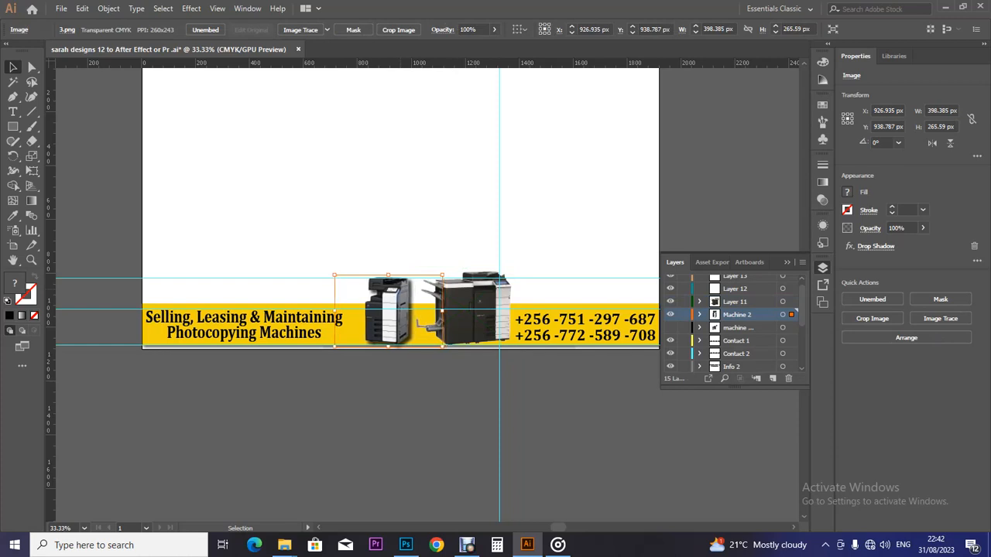
key(Left)
key(Left)
key(Left)
key(Left)
key(Left)
key(Left)
key(Left)
key(Left)
key(Left)
key(Left)
key(Left)
key(Left)
key(Left)
key(Left)
key(Left)
key(Left)
key(Left)
key(Left)
key(Left)
key(Left)
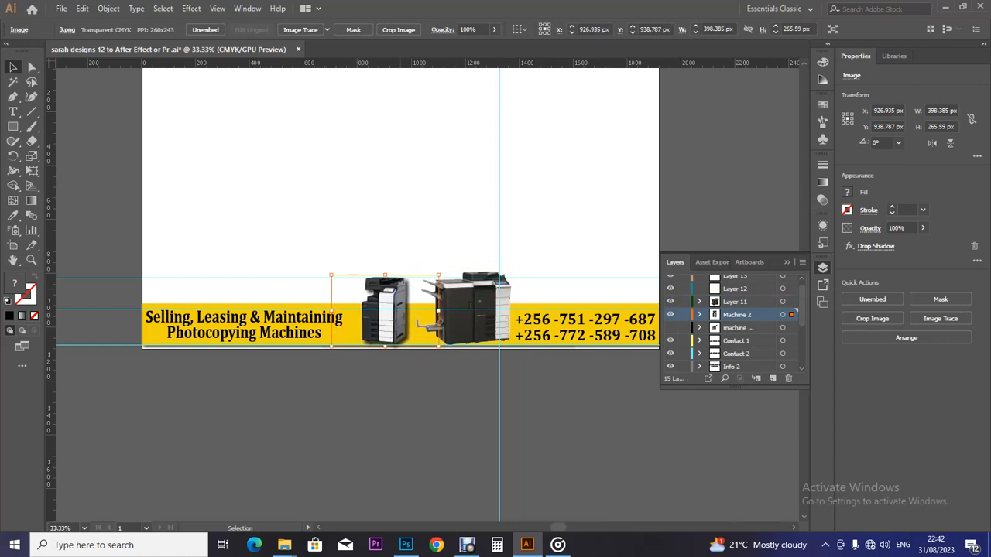
key(Left)
key(Left)
key(Left)
key(Left)
key(Left)
key(Left)
key(Left)
key(Left)
key(Left)
key(Left)
key(Left)
key(Left)
key(Left)
key(Left)
key(Left)
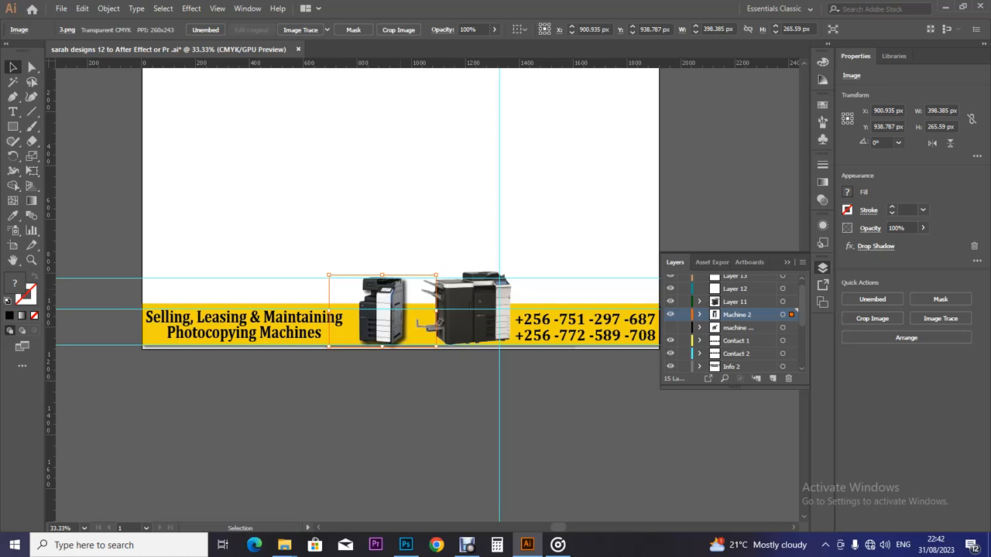
key(Left)
key(Left)
key(Left)
key(Left)
key(Left)
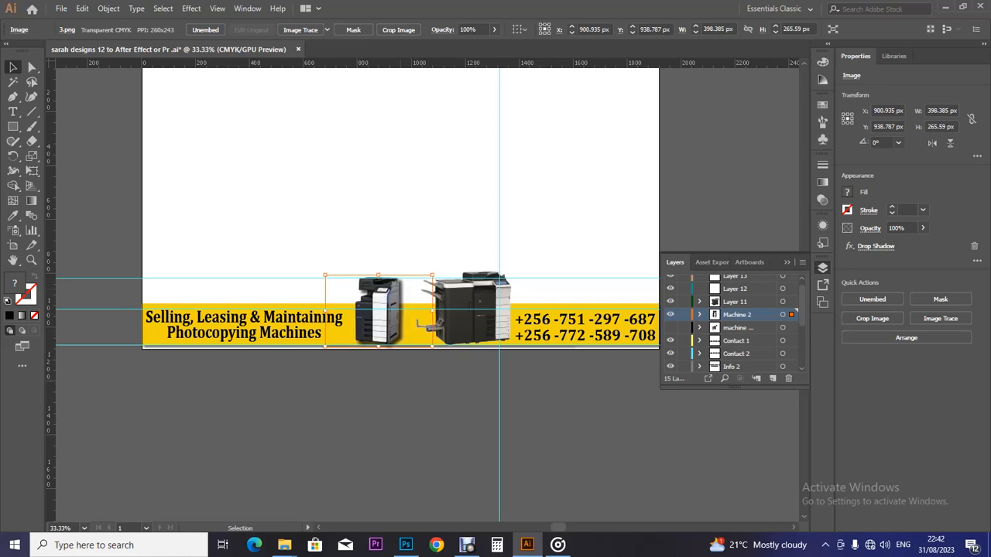
click(464, 309)
key(Left)
key(Left)
key(Left)
key(Left)
key(Left)
key(Left)
key(Left)
key(Left)
key(Left)
key(Left)
key(Left)
key(Left)
key(Left)
key(Left)
key(Left)
key(Left)
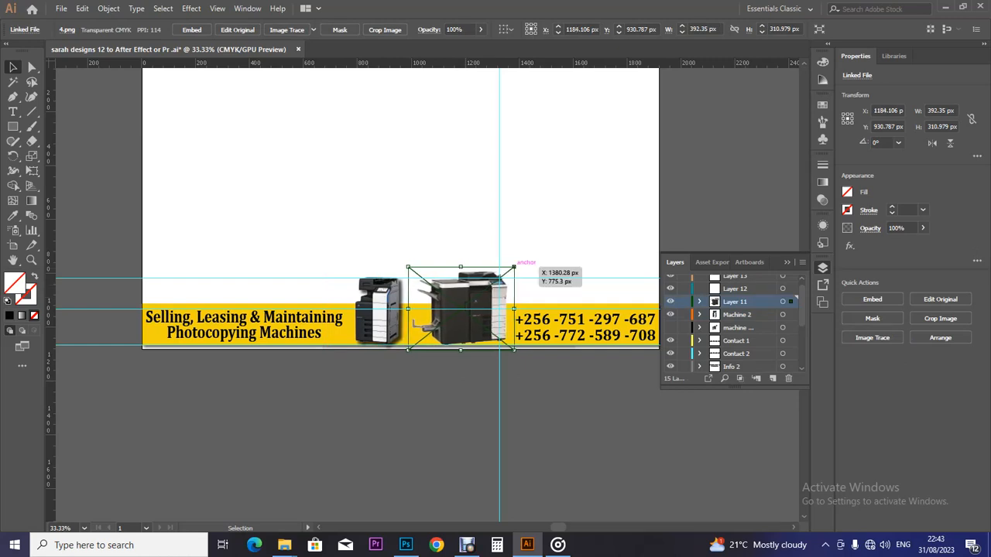
Step: Shrink the 4.png copier to about 369×293 px and embed it in the document
drag(514, 267, 511, 268)
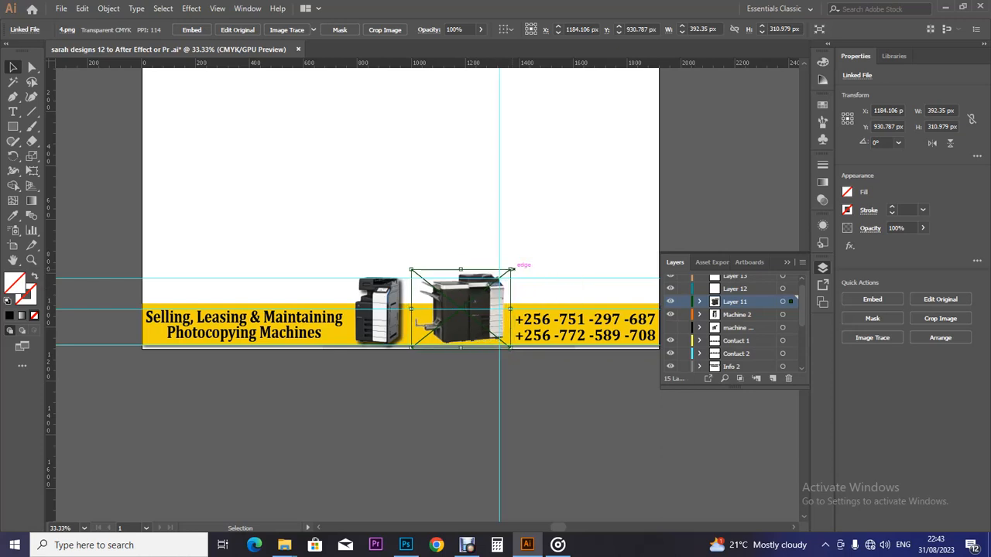
key(Down)
key(Down)
key(Down)
key(Down)
key(Down)
key(Down)
key(Down)
key(Down)
key(Down)
key(Up)
key(Up)
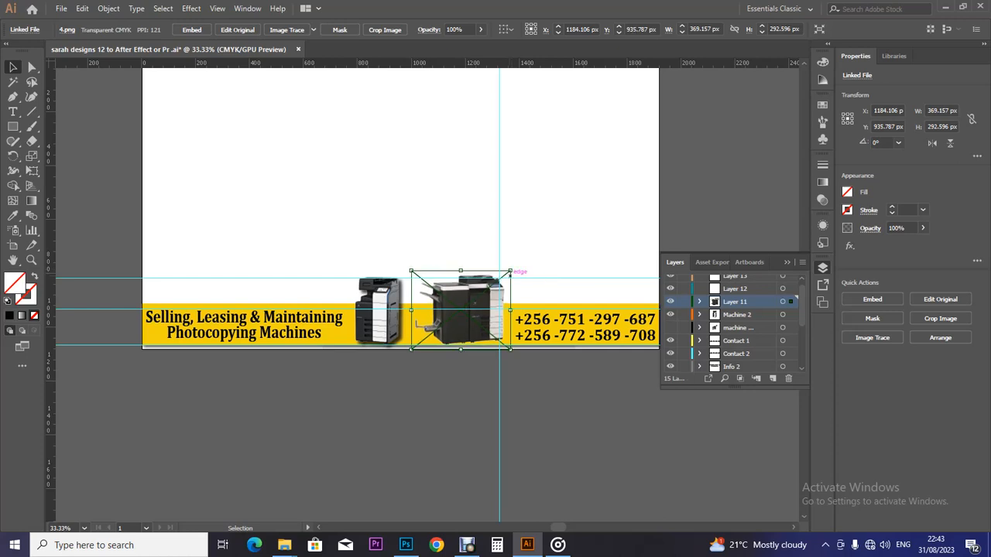
click(191, 30)
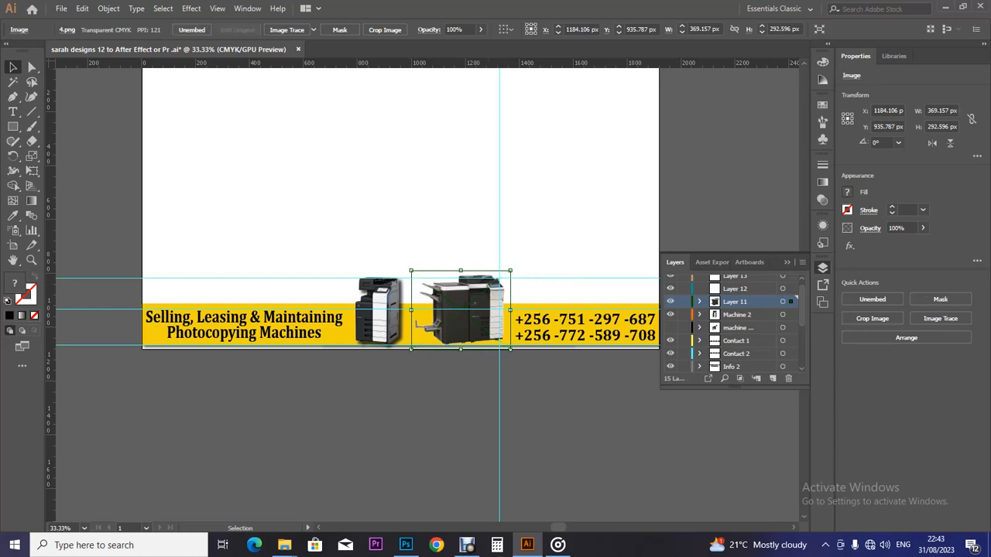
Step: Apply a drop shadow to the larger copier and fine-tune both copiers' positions
click(191, 8)
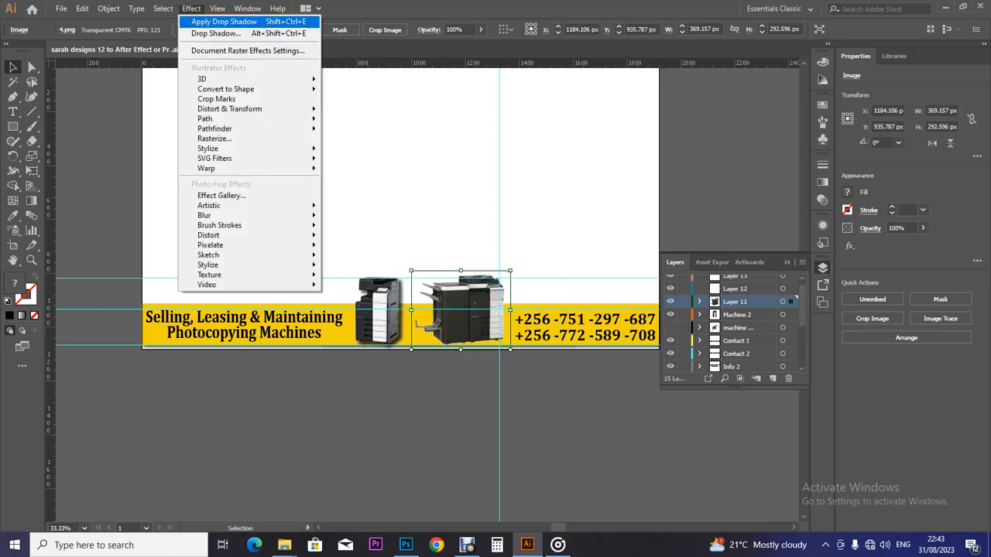
click(224, 22)
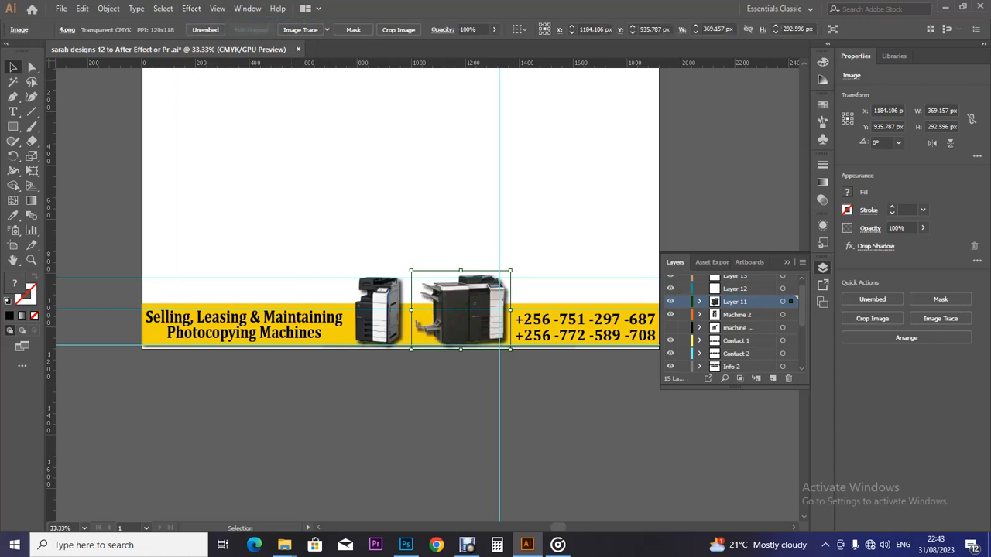
click(438, 170)
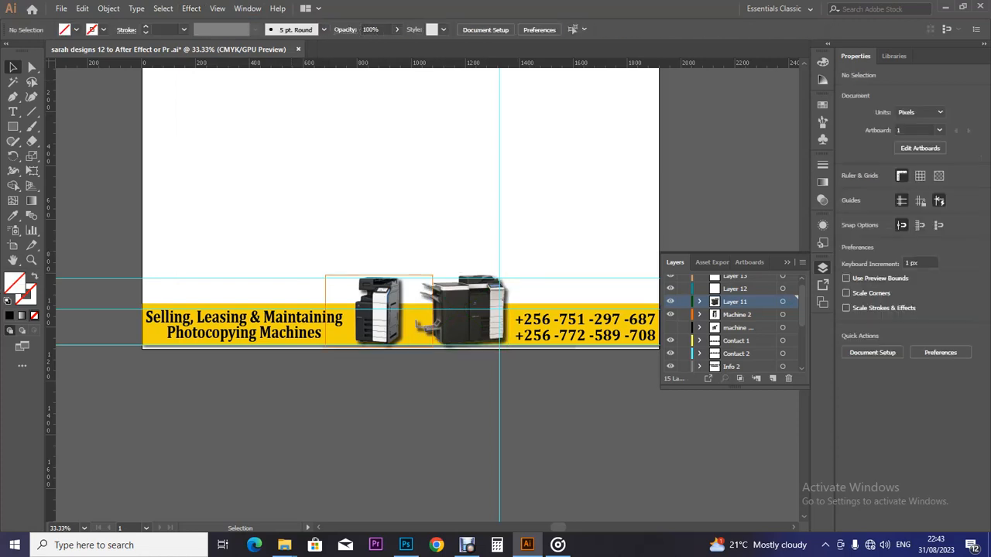
click(379, 312)
key(Right)
key(Right)
key(Right)
key(Right)
click(465, 311)
key(Left)
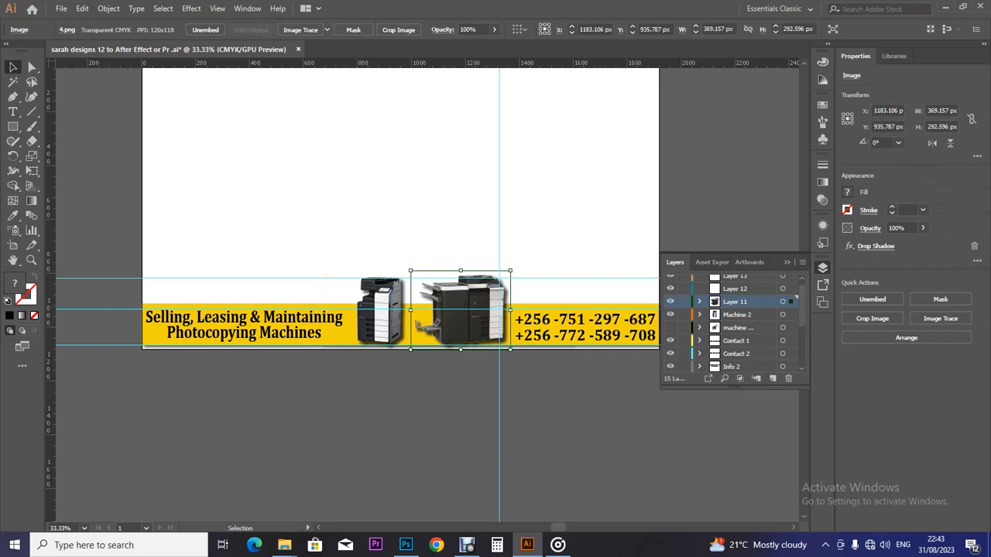
Step: Rename Layer 11 to 'Machnine 3'
double_click(736, 302)
text(Machnine)
text(3)
key(Return)
Step: Save the file, then nudge the Machnine 3 copier a few pixels left
key(ctrl+shift+a)
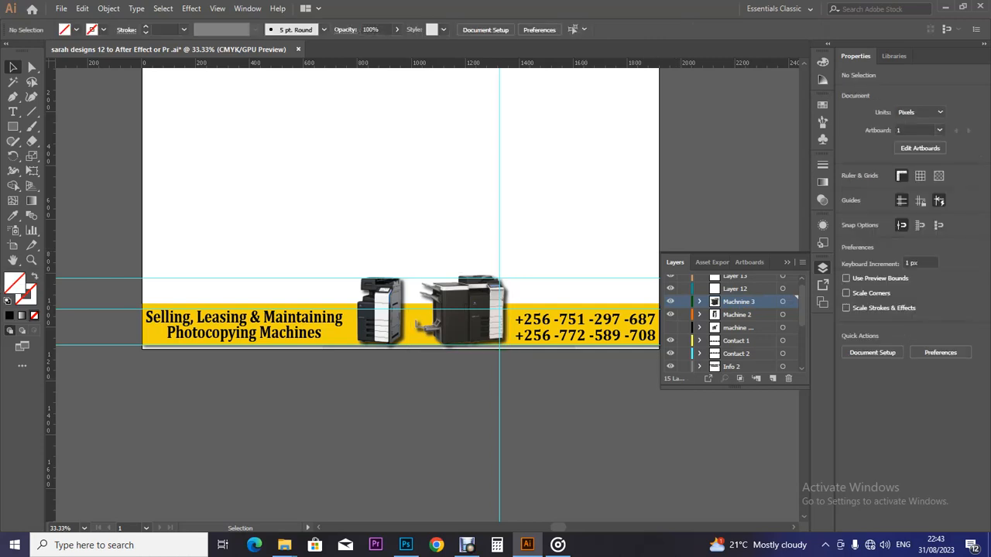
click(461, 313)
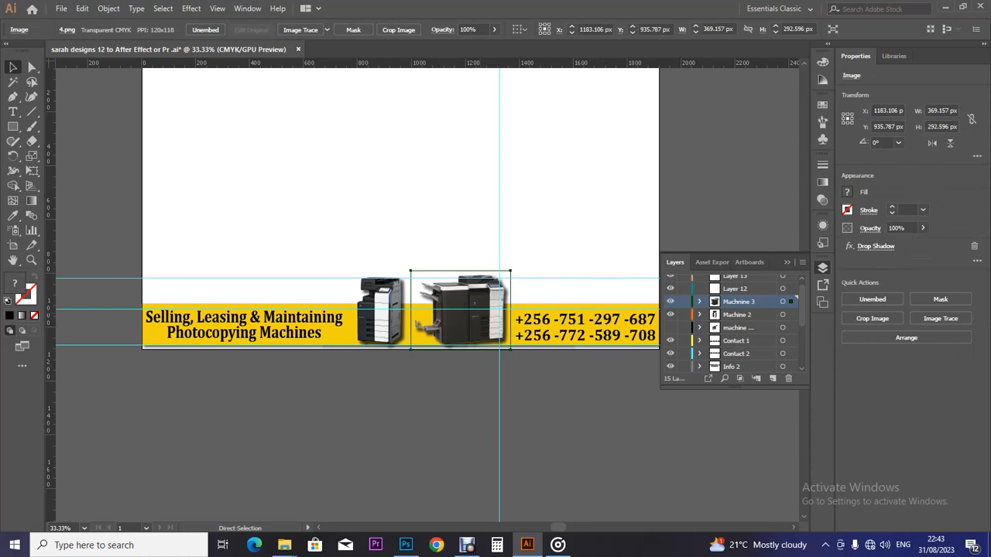
key(ctrl+s)
key(Left)
key(Left)
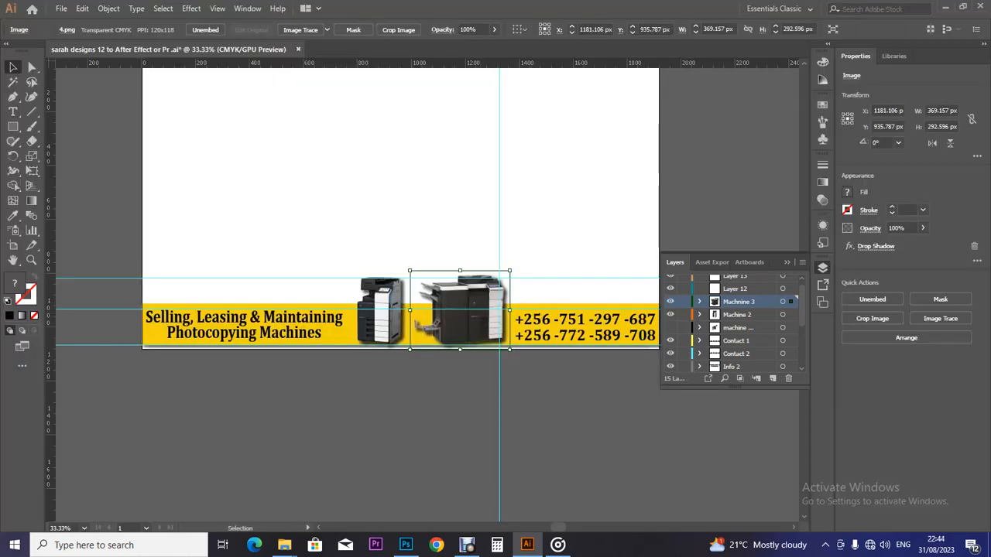
key(Left)
key(Left)
key(Left)
key(Left)
key(Left)
key(Left)
key(Left)
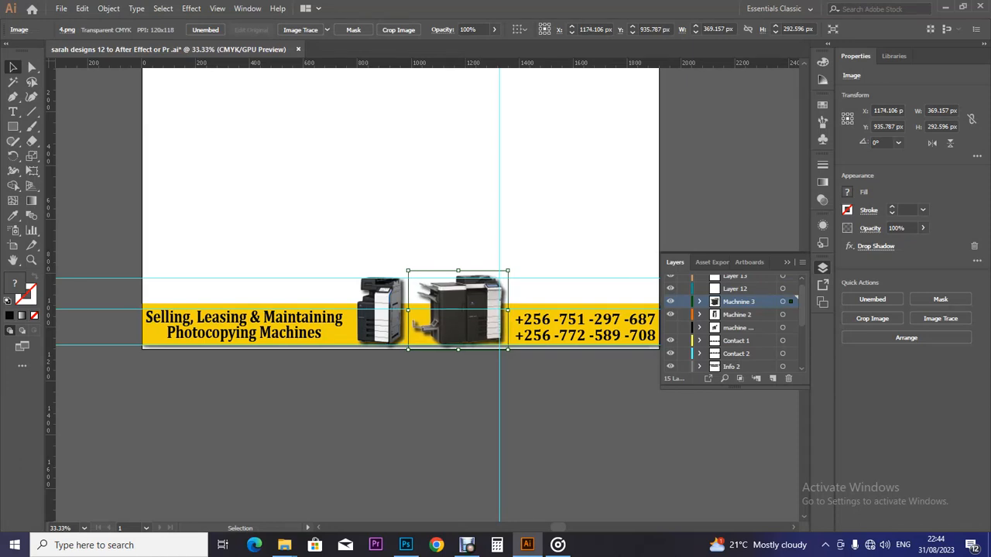
key(ctrl+minus)
key(ctrl+minus)
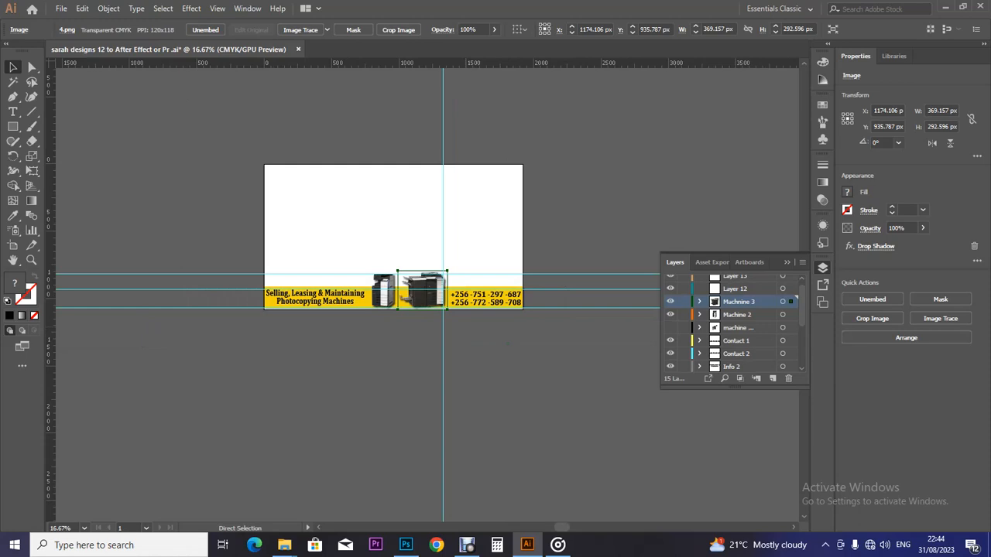
key(ctrl+equal)
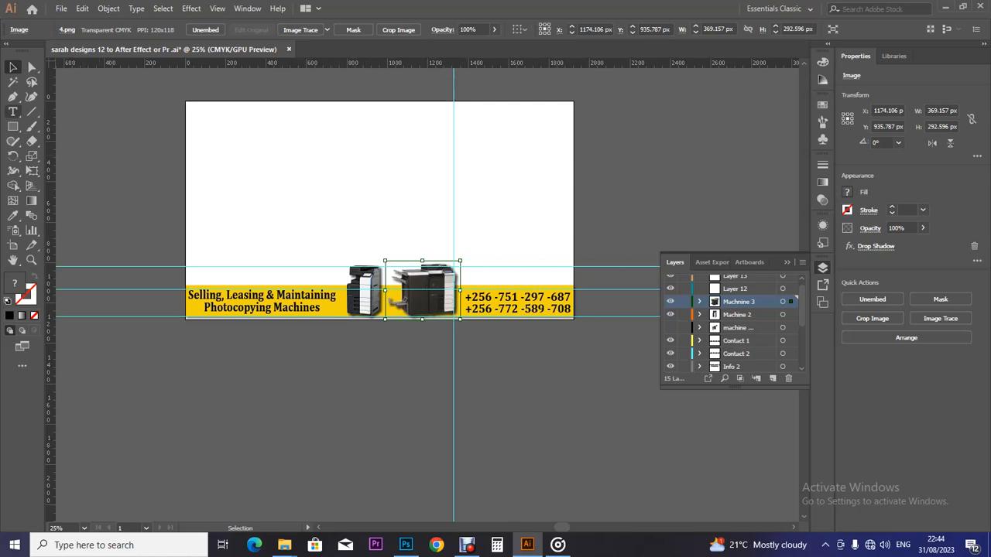
click(13, 111)
click(12, 66)
Step: Add a new text line above the banner and enlarge the placeholder to a large size
key(t)
click(248, 180)
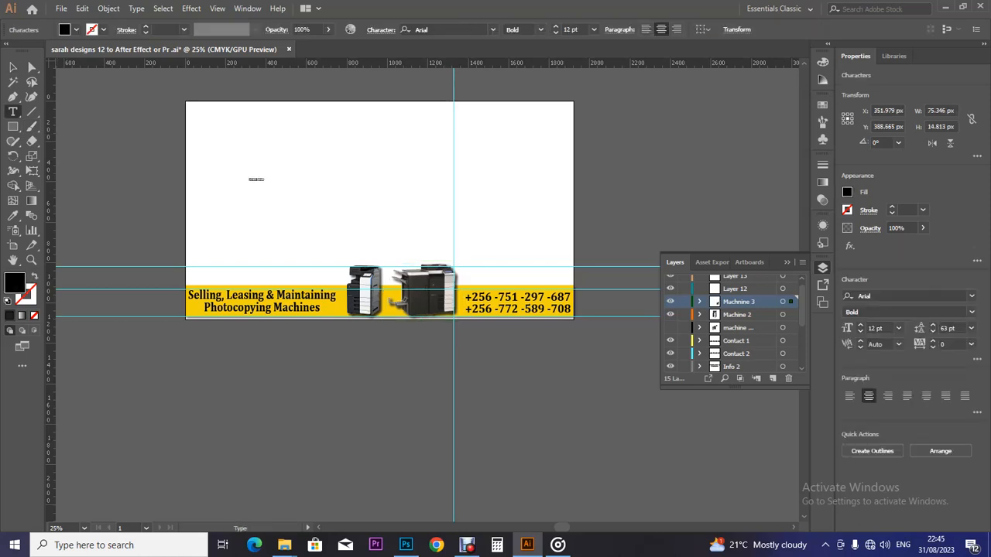
click(259, 179)
click(13, 68)
drag(263, 185, 342, 236)
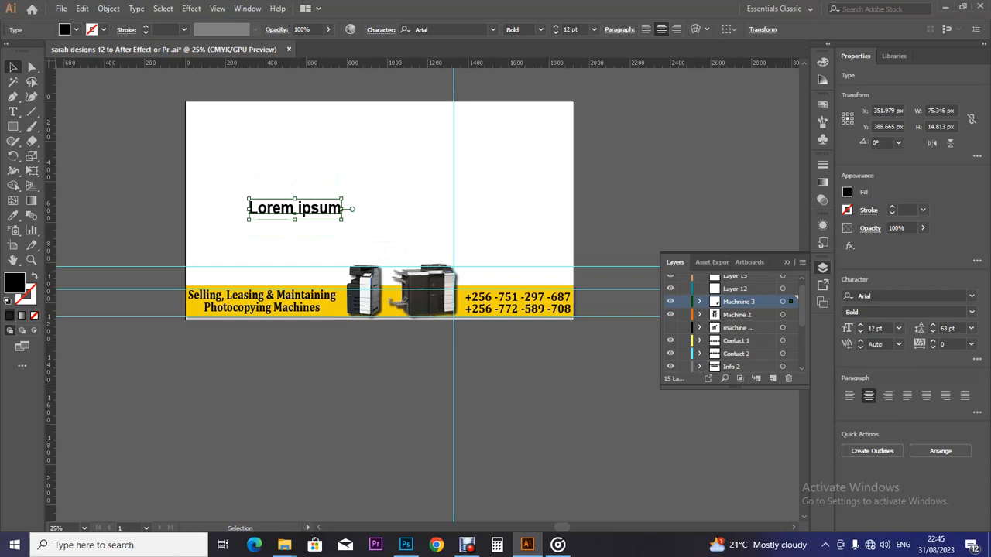
key(t)
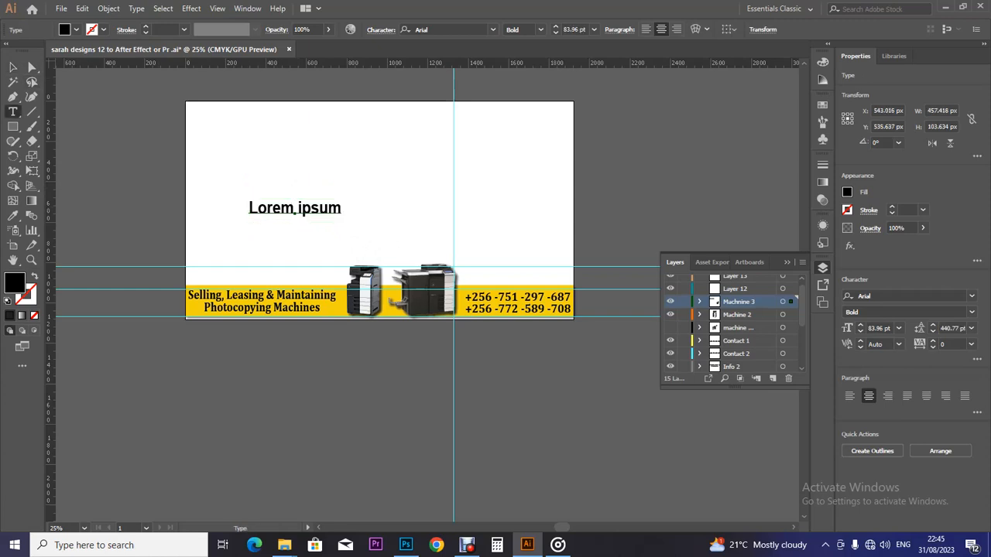
Step: Replace the Lorem ipsum placeholder with the two phone numbers and move the line right
drag(249, 208, 341, 209)
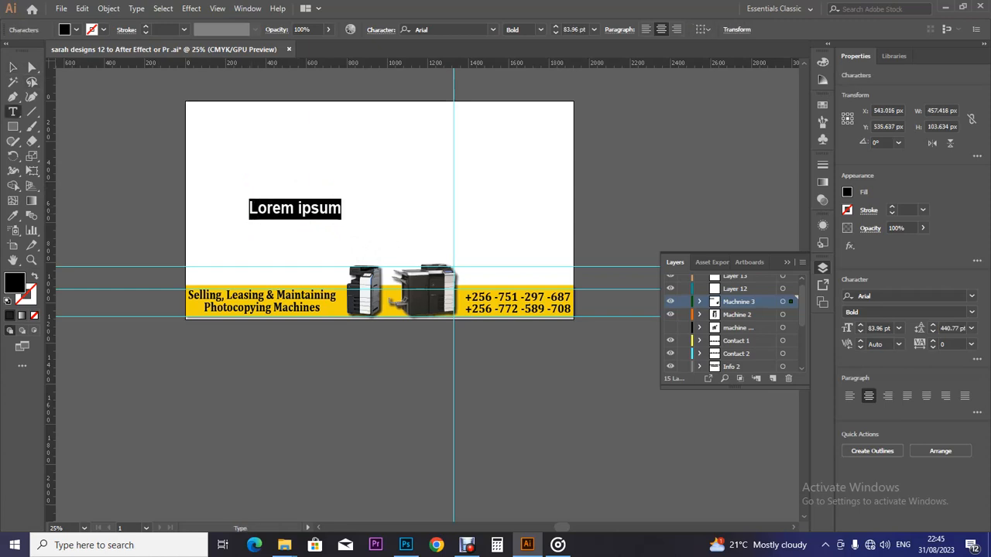
key(BackSpace)
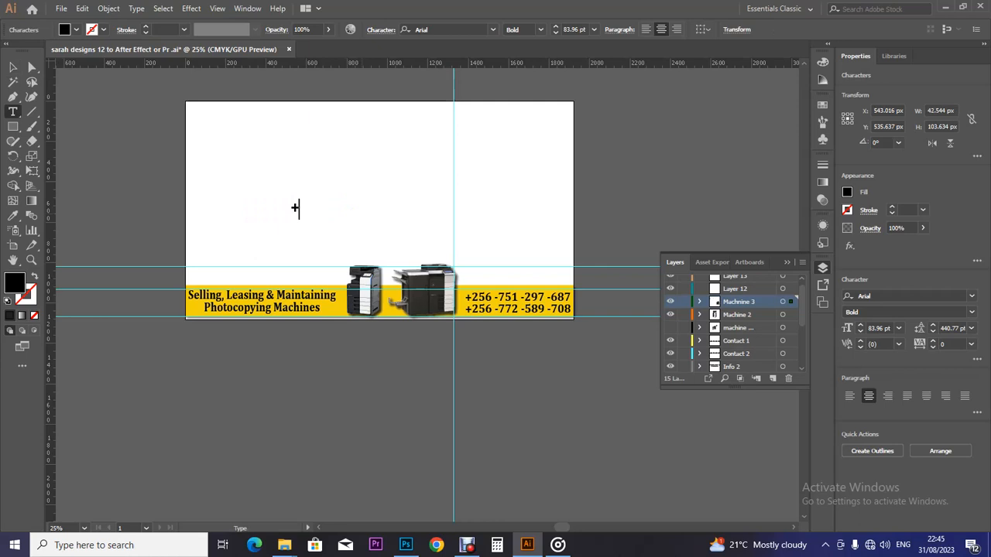
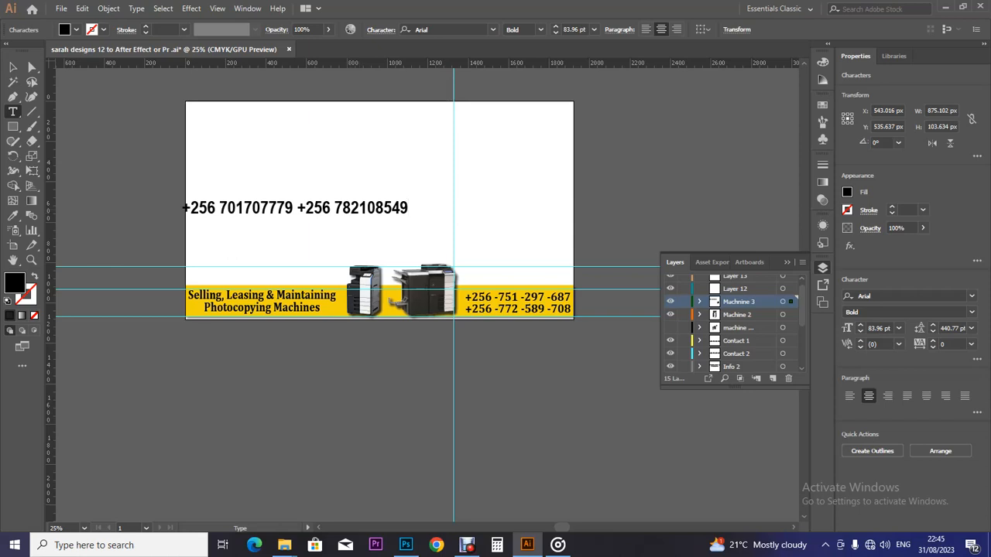
click(12, 67)
click(375, 206)
drag(375, 206, 490, 206)
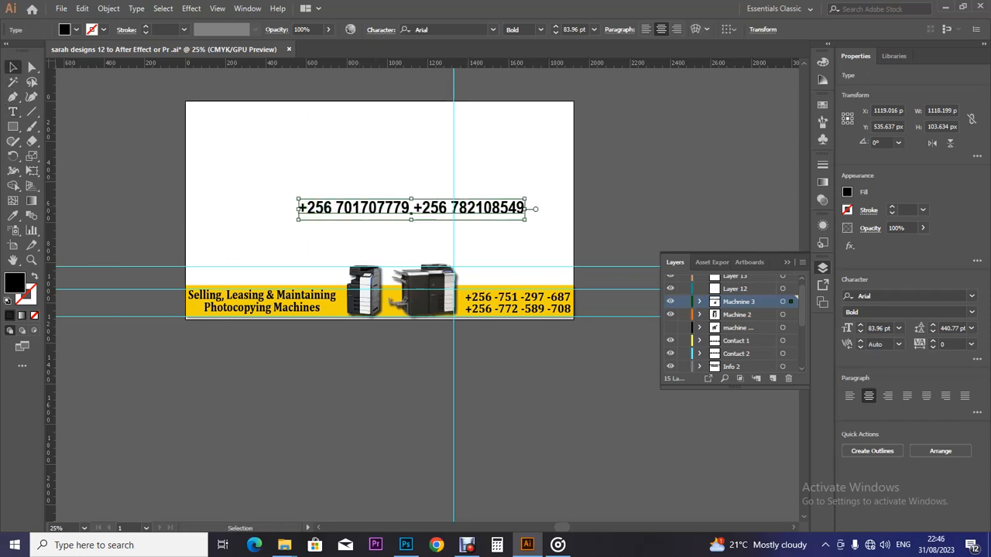